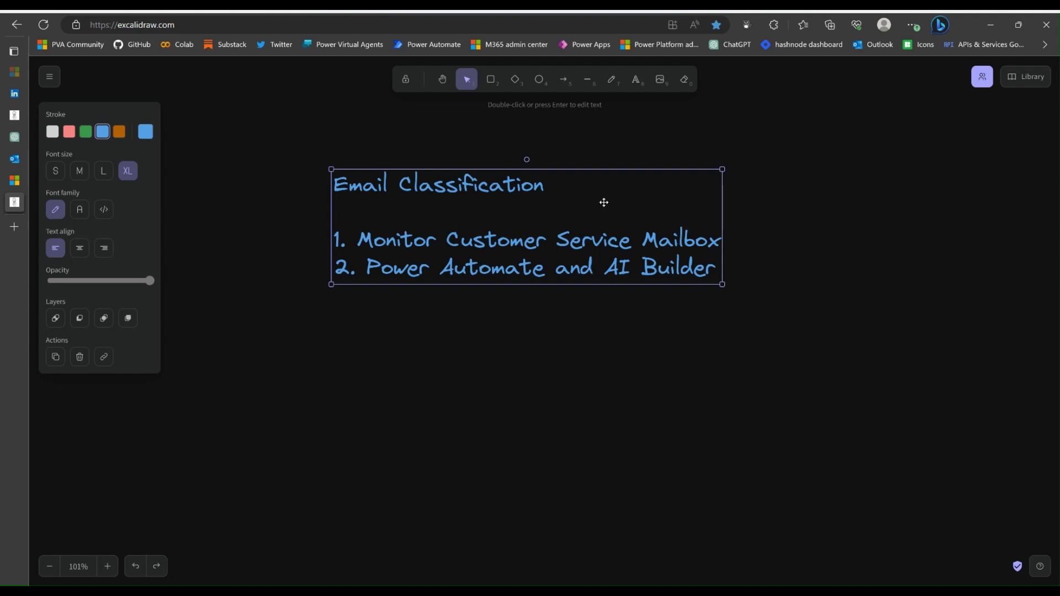
Deselect and then reselect the Email Classification title text block on the canvas
{"action": "left_click", "coordinate": [479, 141]}
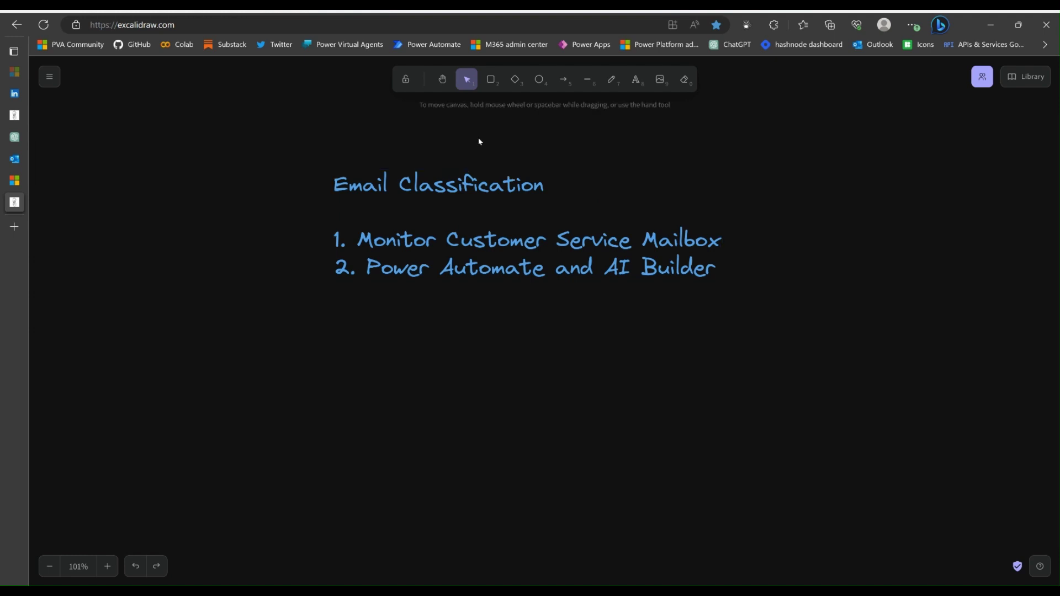
{"action": "left_click", "coordinate": [434, 189]}
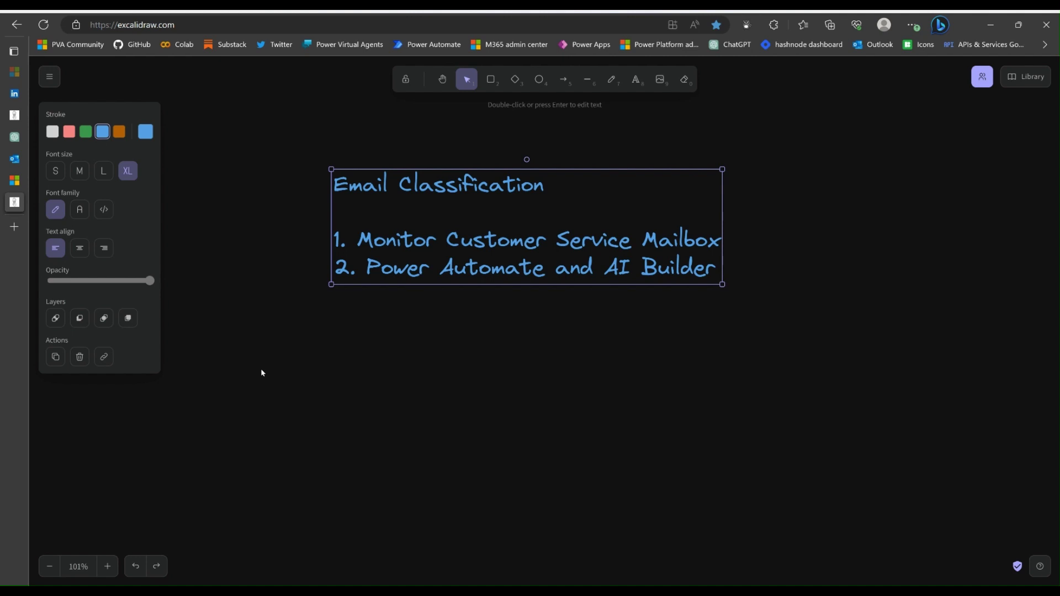
{"action": "key", "text": "ctrl+v"}
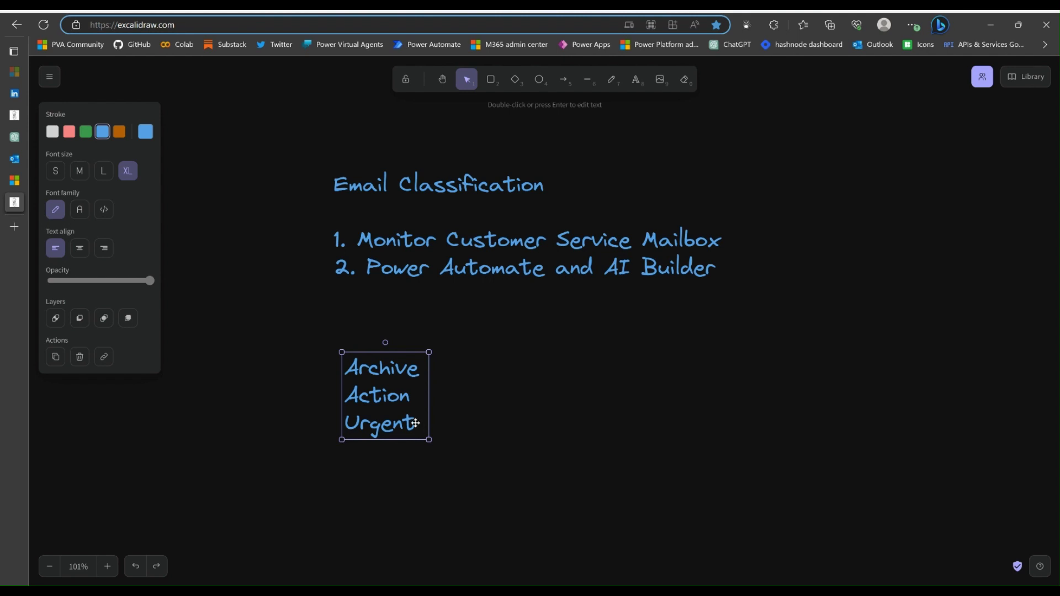
{"action": "left_click", "coordinate": [498, 411]}
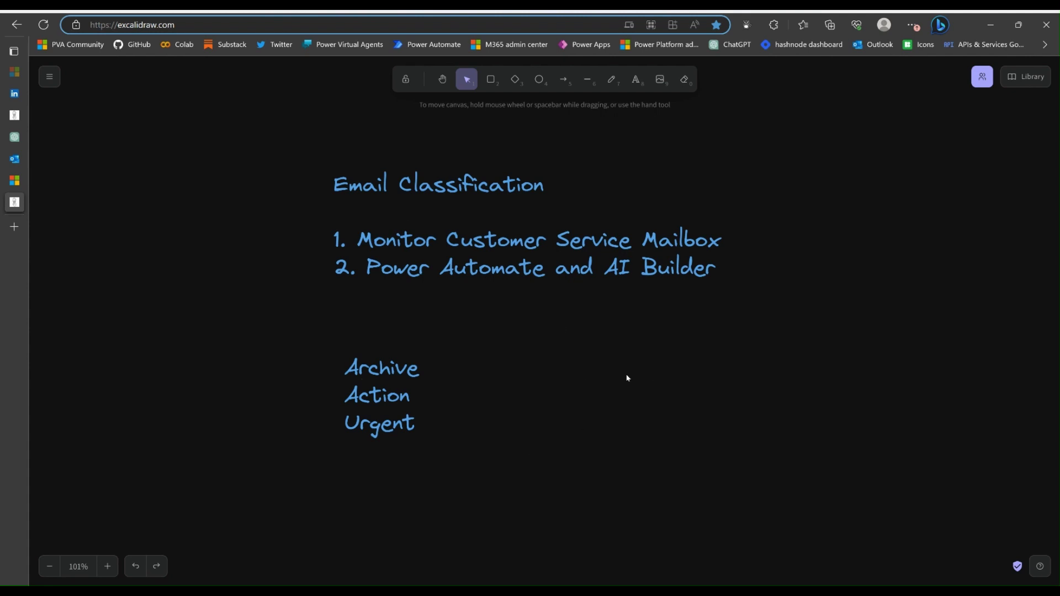
Switch to Power Automate and browse the AI Builder Explore model cards
{"action": "key", "text": "alt+Tab"}
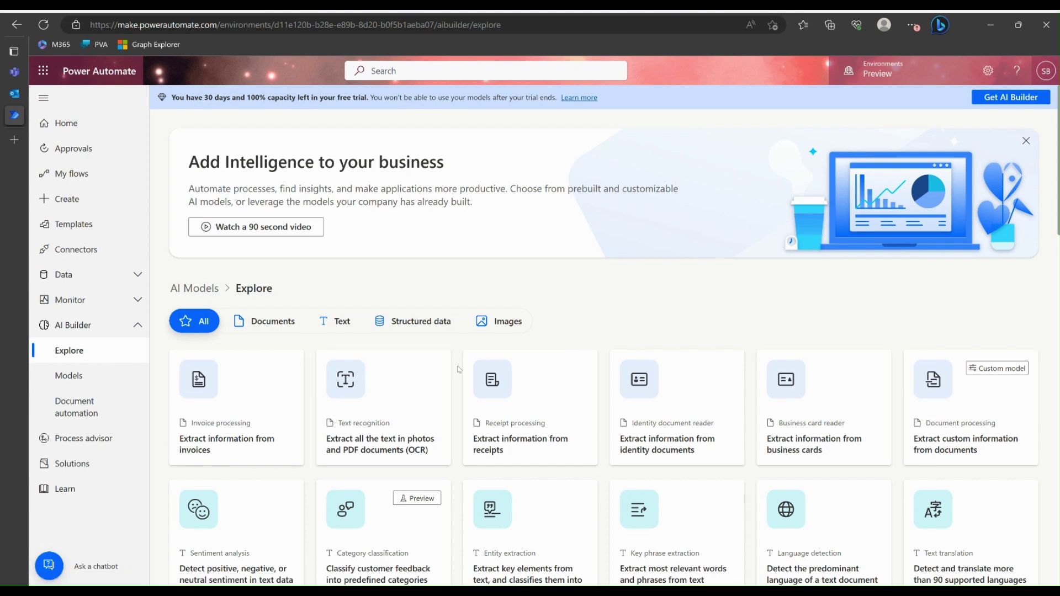
{"action": "scroll", "coordinate": [458, 369], "scroll_direction": "down", "scroll_amount": 4}
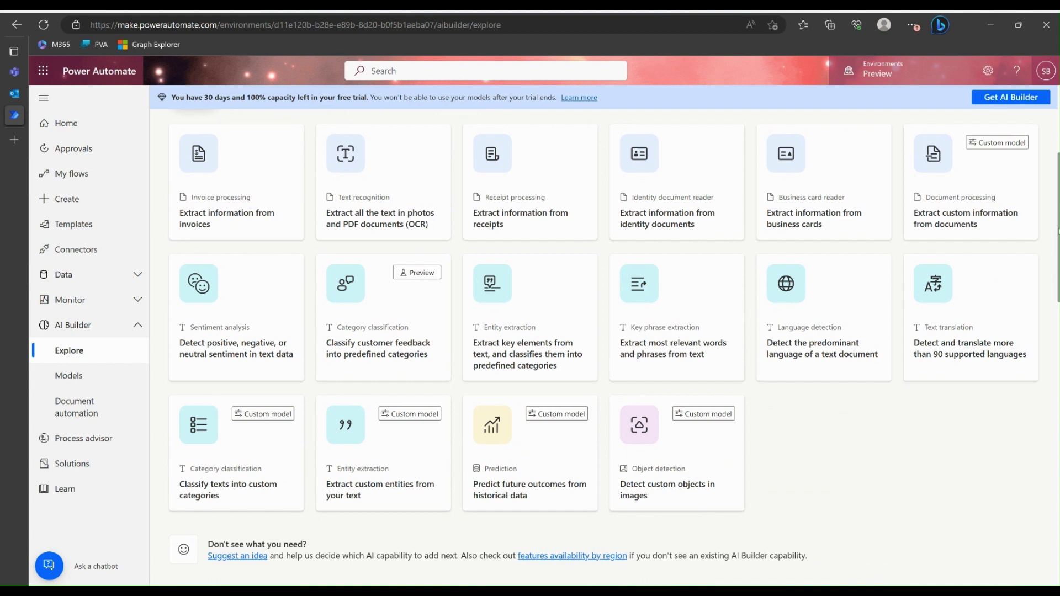
{"action": "scroll", "coordinate": [1057, 232], "scroll_direction": "up", "scroll_amount": 1}
{"action": "scroll", "coordinate": [1056, 227], "scroll_direction": "up", "scroll_amount": 3}
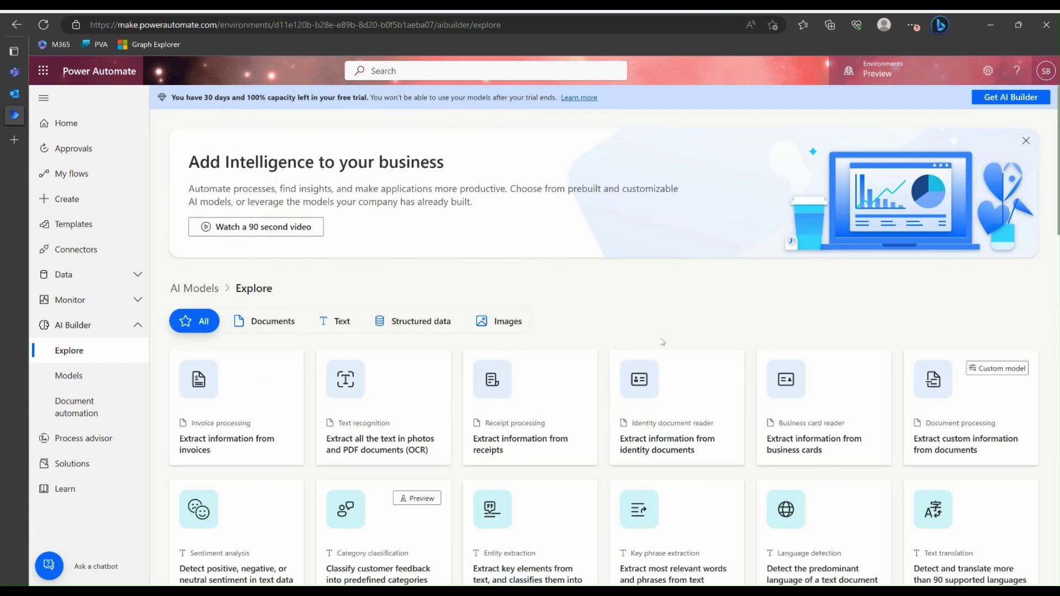
Create an instant cloud flow named 'EmailClassification' using the 'Manually trigger a flow' trigger
{"action": "left_click", "coordinate": [74, 199]}
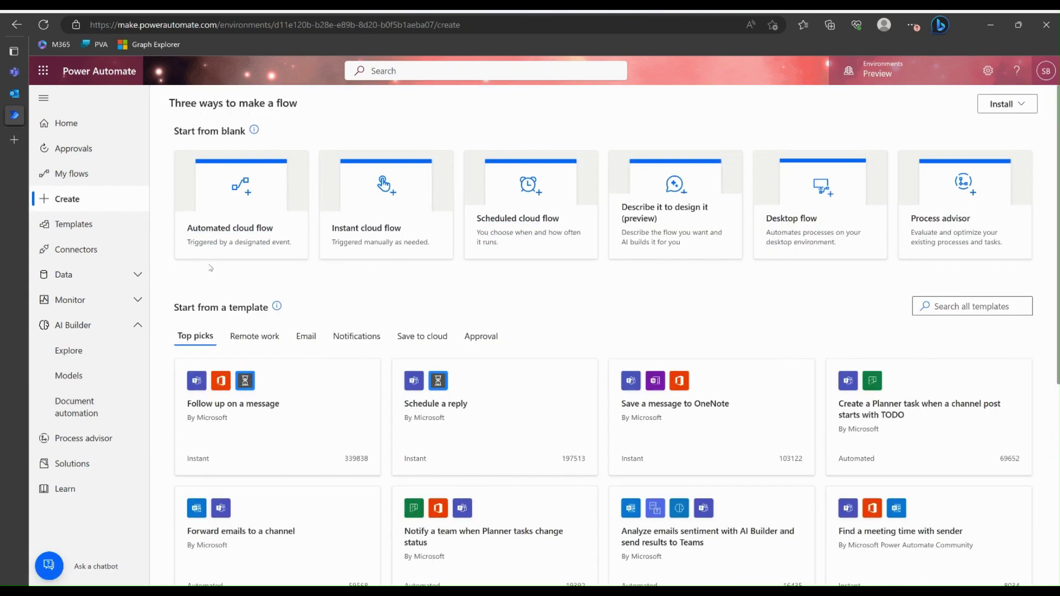
{"action": "left_click", "coordinate": [362, 224]}
{"action": "left_click", "coordinate": [600, 212]}
{"action": "type", "text": "EmailClassification"}
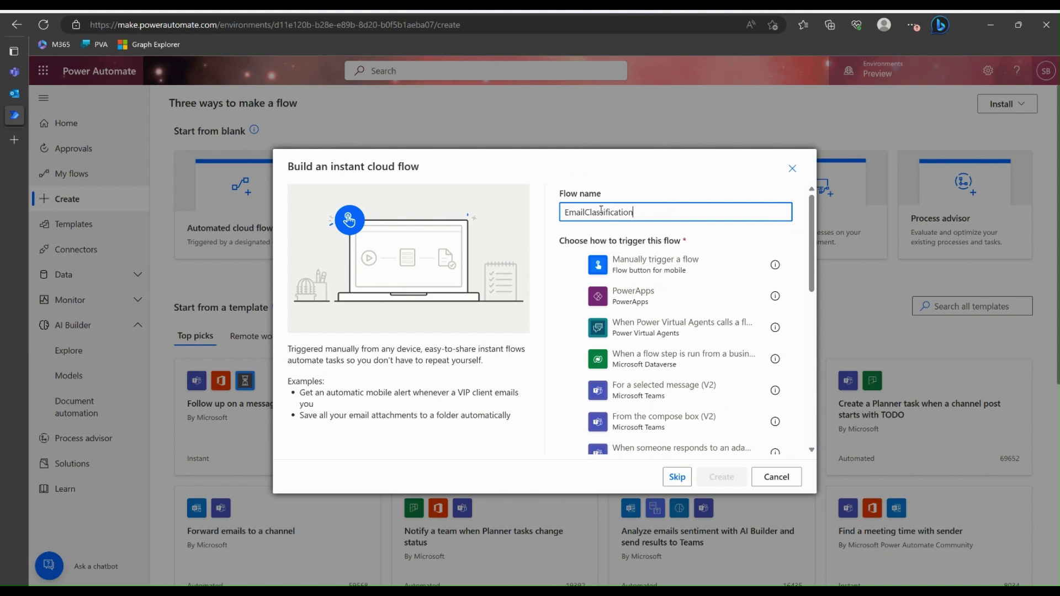
{"action": "left_click", "coordinate": [688, 270]}
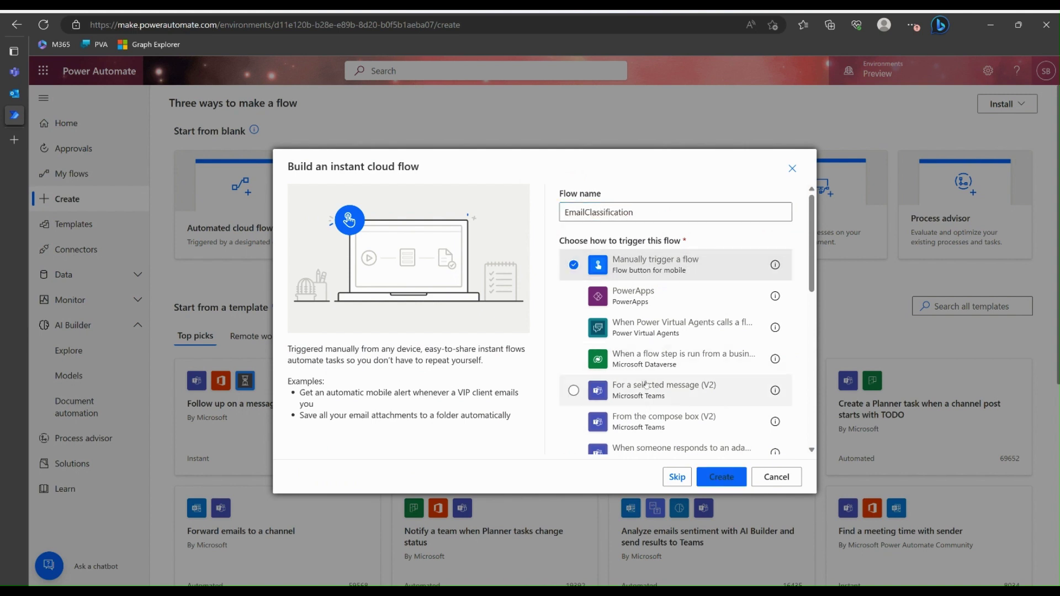
{"action": "left_click", "coordinate": [723, 478]}
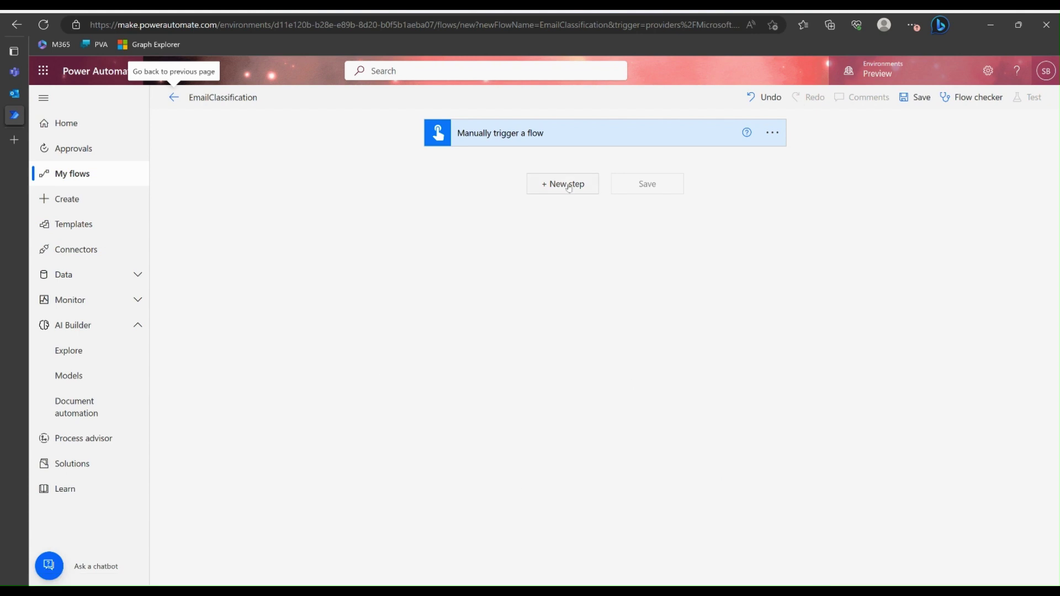
Add a Text input to the manual trigger
{"action": "left_click", "coordinate": [538, 143]}
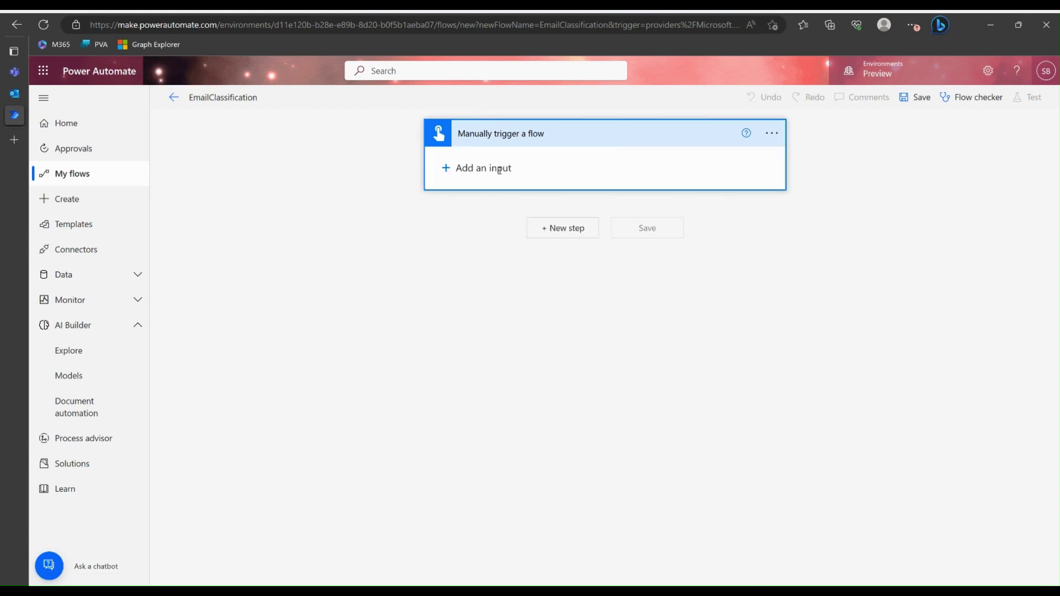
{"action": "left_click", "coordinate": [466, 168]}
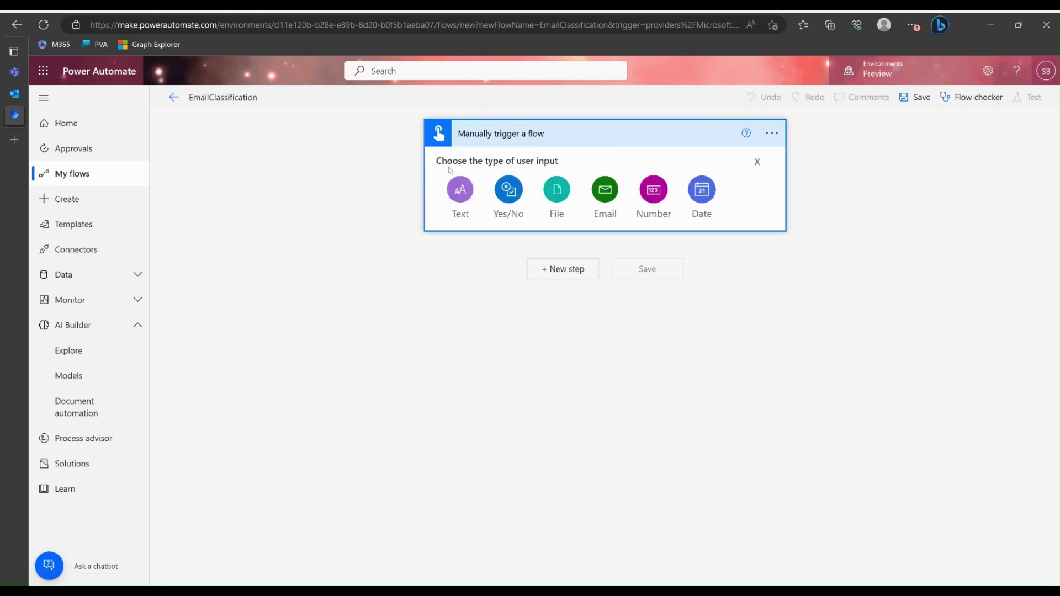
{"action": "left_click", "coordinate": [466, 194]}
Add the AI Builder 'Create text with GPT' action as the next step
{"action": "left_click", "coordinate": [575, 272]}
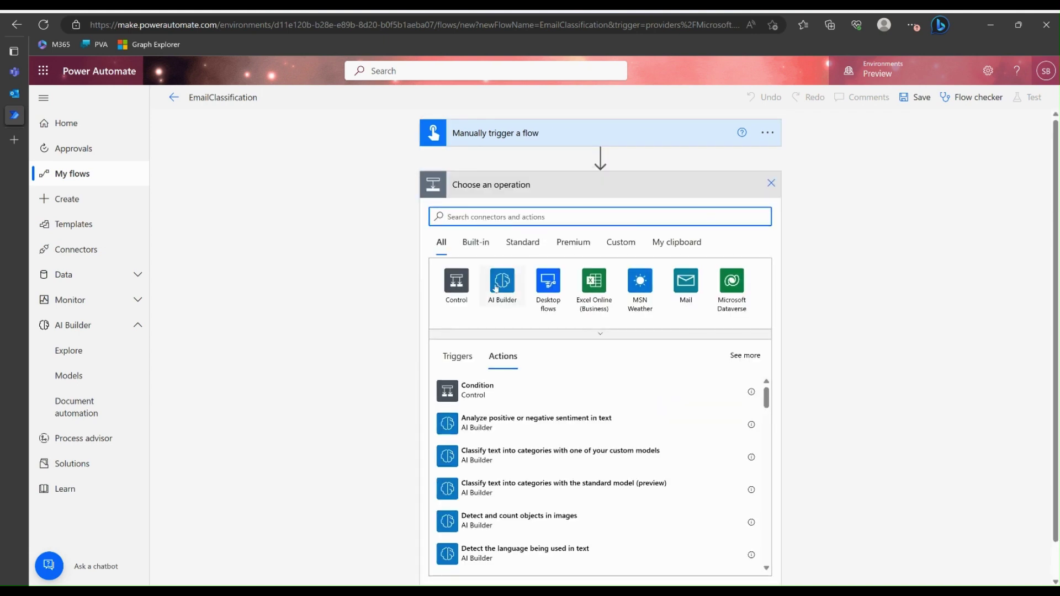
{"action": "left_click", "coordinate": [503, 283]}
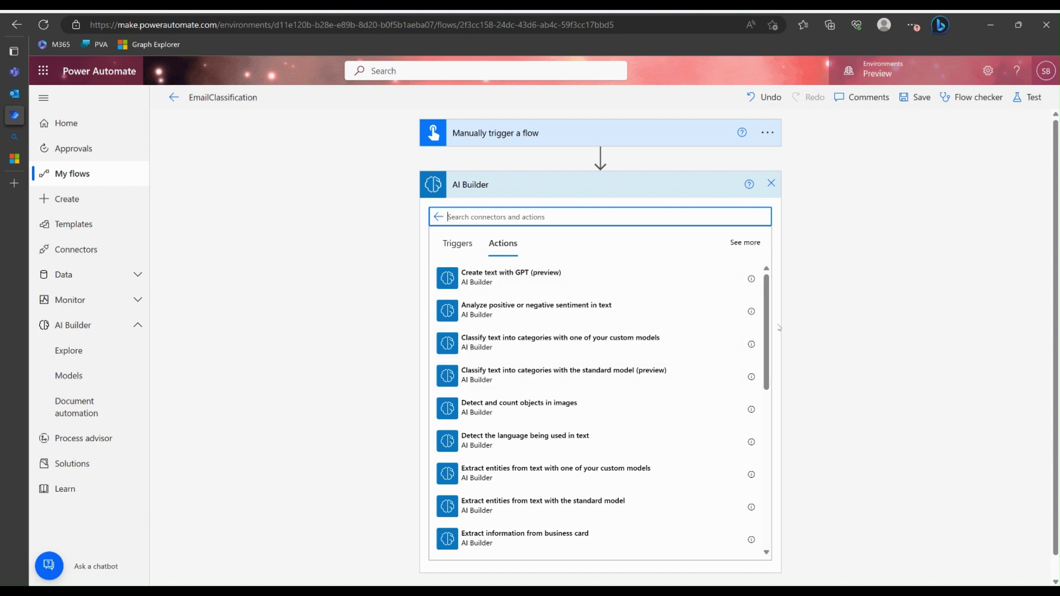
{"action": "left_click_drag", "start_coordinate": [767, 328], "coordinate": [752, 481]}
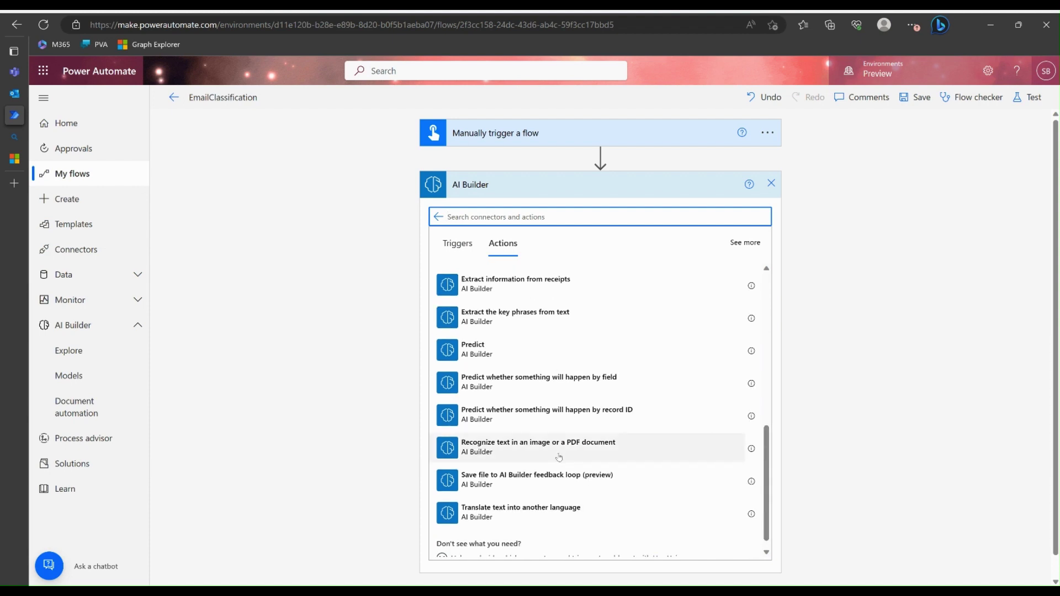
{"action": "left_click_drag", "start_coordinate": [766, 484], "coordinate": [767, 328]}
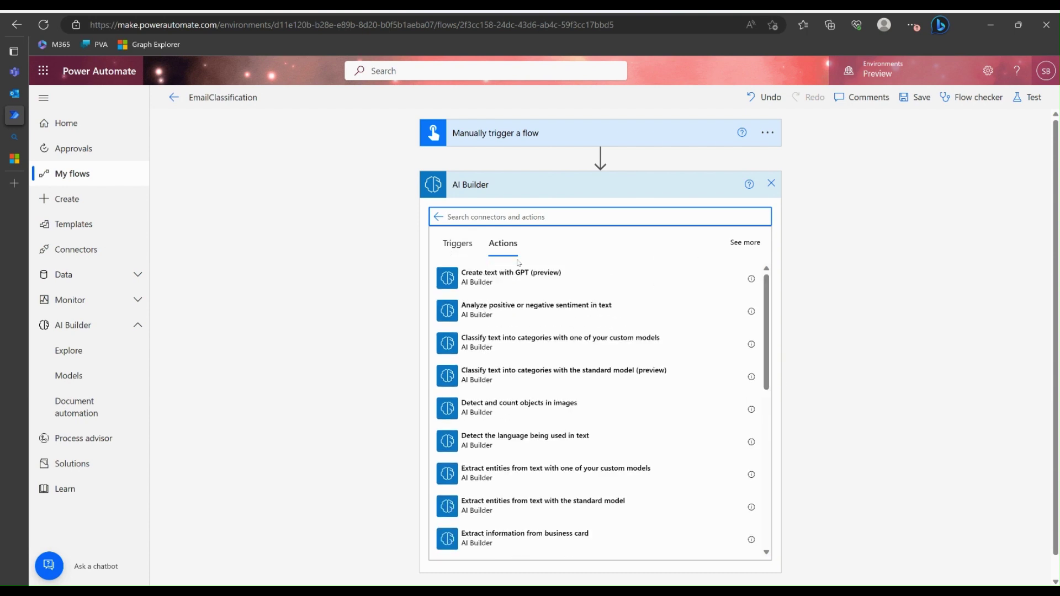
{"action": "left_click", "coordinate": [597, 283]}
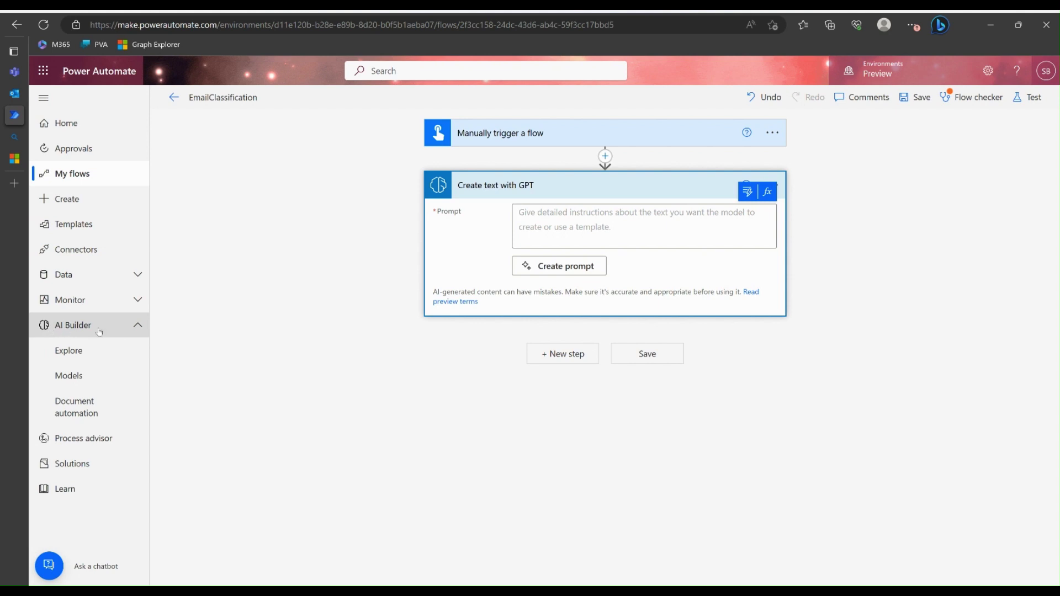
Start the GPT Prompt with 'Classify the email message into three categories'
{"action": "left_click", "coordinate": [139, 328]}
{"action": "left_click", "coordinate": [139, 327]}
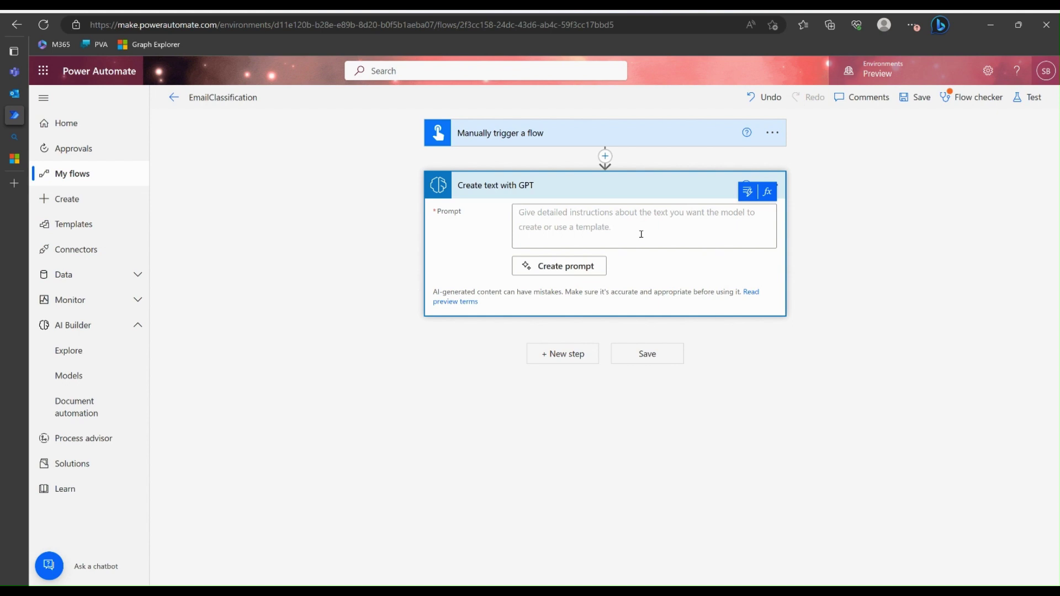
{"action": "type", "text": "Classi"}
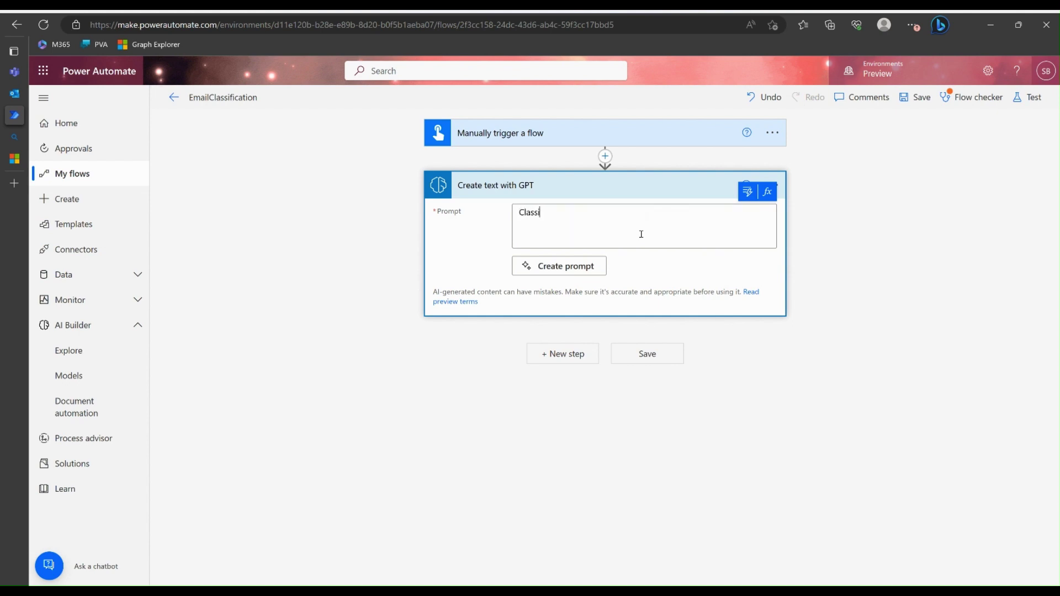
{"action": "type", "text": "fy the email message into thr"}
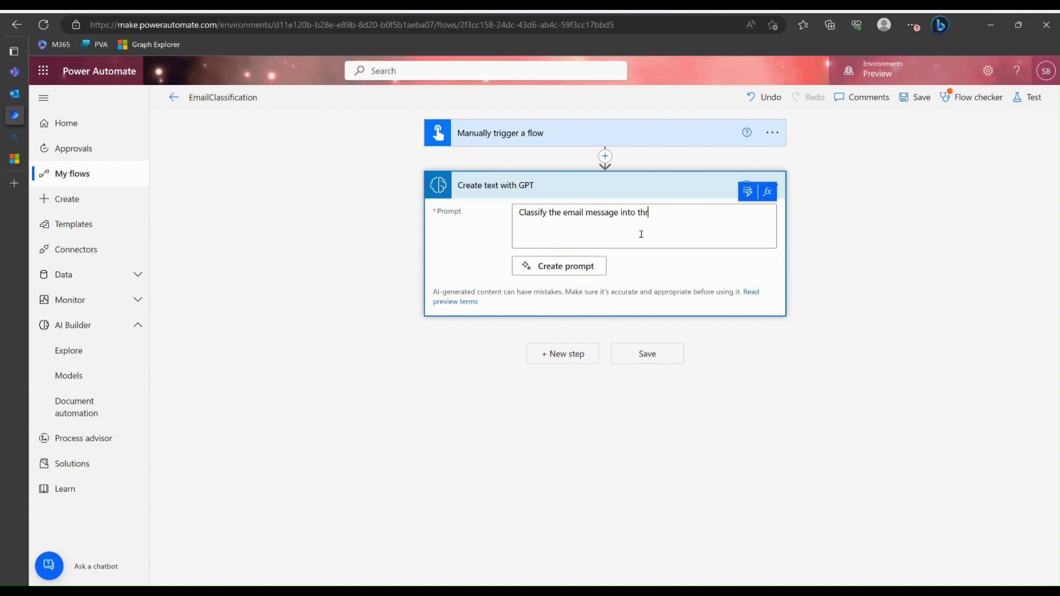
{"action": "type", "text": "ee catories"}
{"action": "key", "text": "BackSpace"}
{"action": "key", "text": "BackSpace"}
{"action": "key", "text": "BackSpace"}
{"action": "key", "text": "BackSpace"}
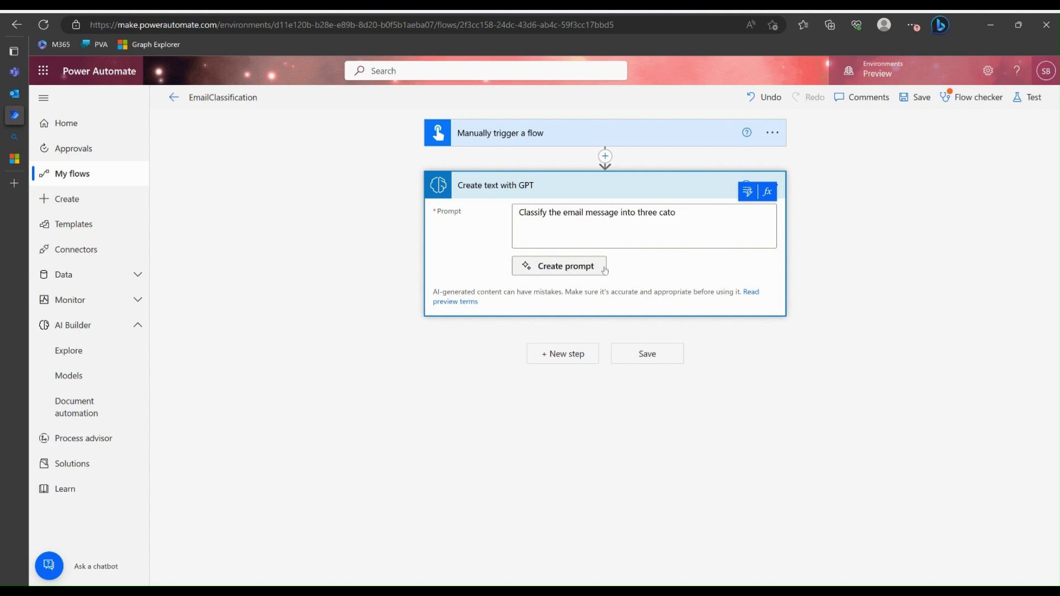
Open the Create prompt pane and begin a new prompt from scratch
{"action": "left_click", "coordinate": [579, 269]}
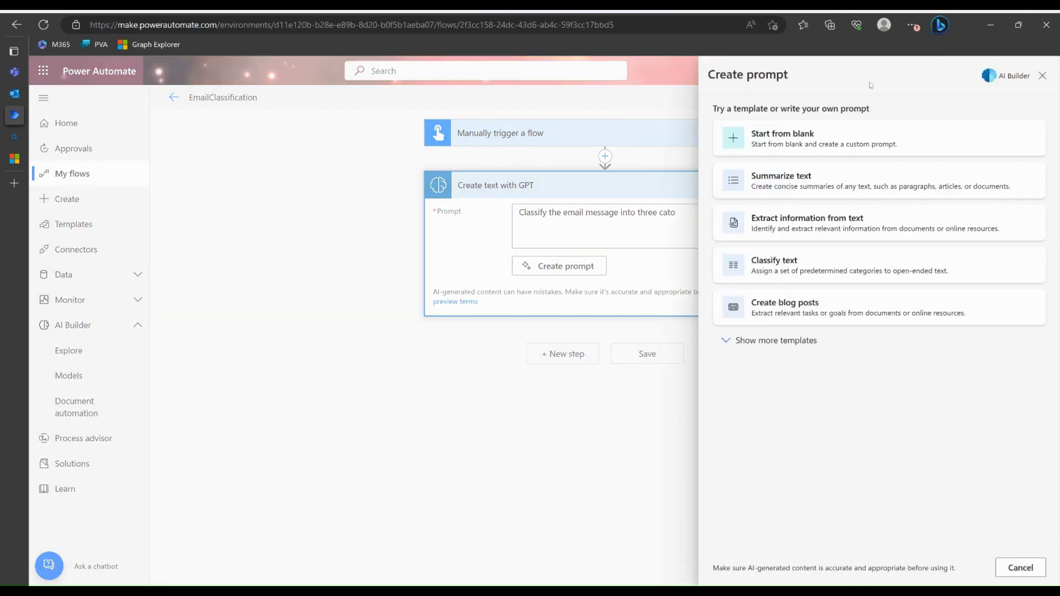
{"action": "left_click", "coordinate": [861, 142]}
{"action": "left_click", "coordinate": [804, 172]}
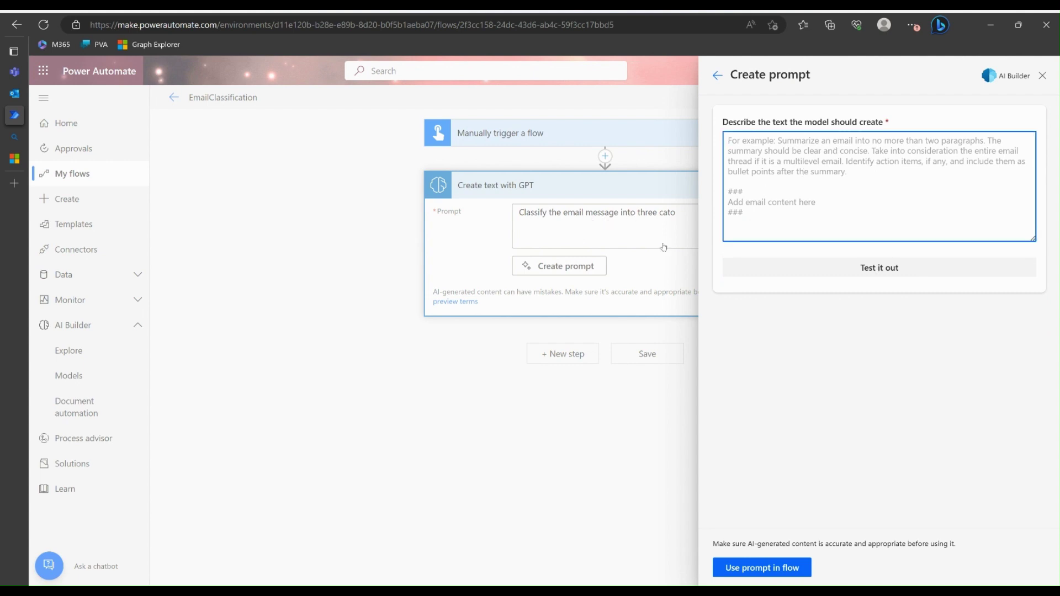
{"action": "left_click", "coordinate": [753, 143]}
{"action": "type", "text": "Can yo"}
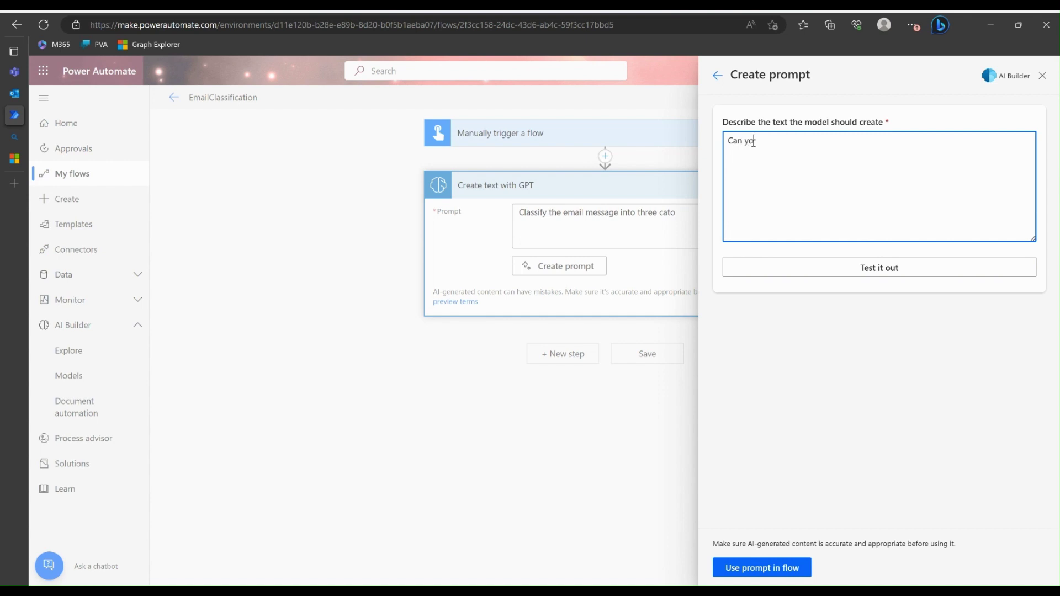
{"action": "type", "text": "u class"}
Write 'Your job is to classify email into three categories: Archive, Action and Urgent' with Archive and Action definitions
{"action": "key", "text": "ctrl+a"}
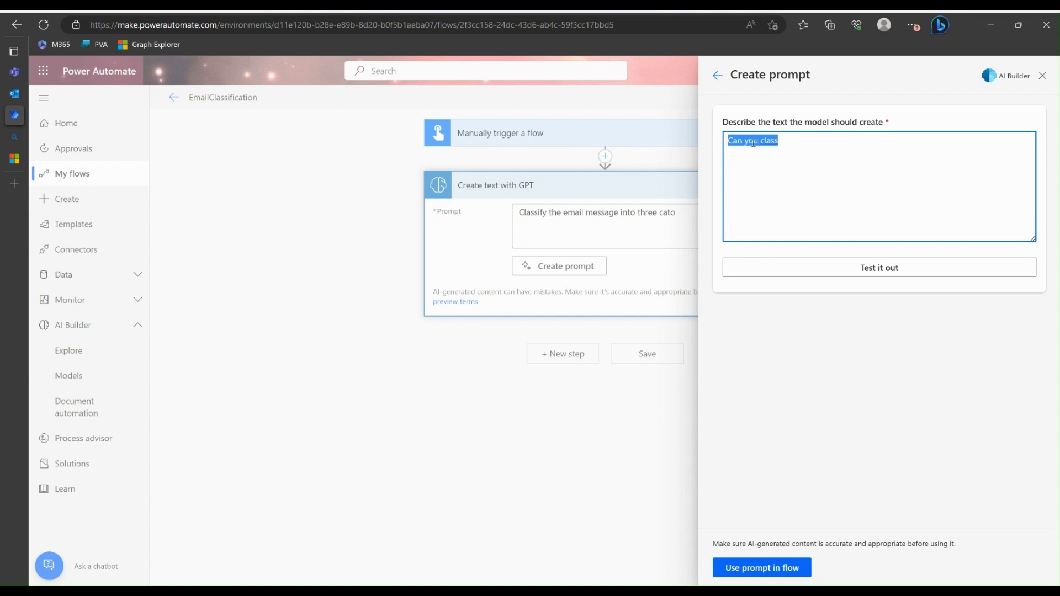
{"action": "type", "text": "Your "}
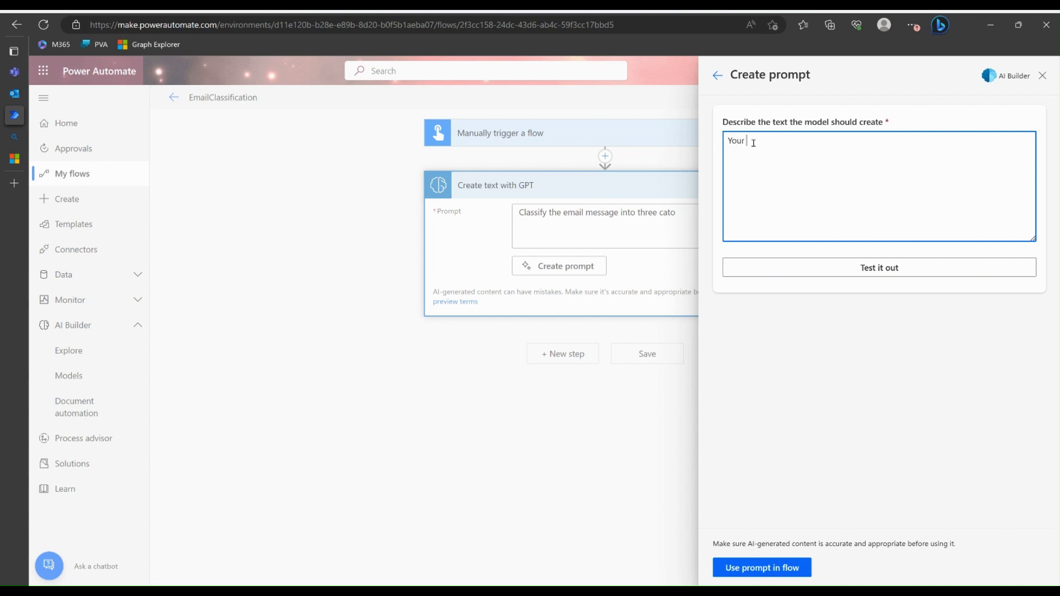
{"action": "type", "text": "job is to cla"}
{"action": "type", "text": "ssf"}
{"action": "type", "text": "iy"}
{"action": "key", "text": "BackSpace"}
{"action": "key", "text": "BackSpace"}
{"action": "key", "text": "BackSpace"}
{"action": "type", "text": "ify"}
{"action": "key", "text": "BackSpace"}
{"action": "type", "text": "email into thre"}
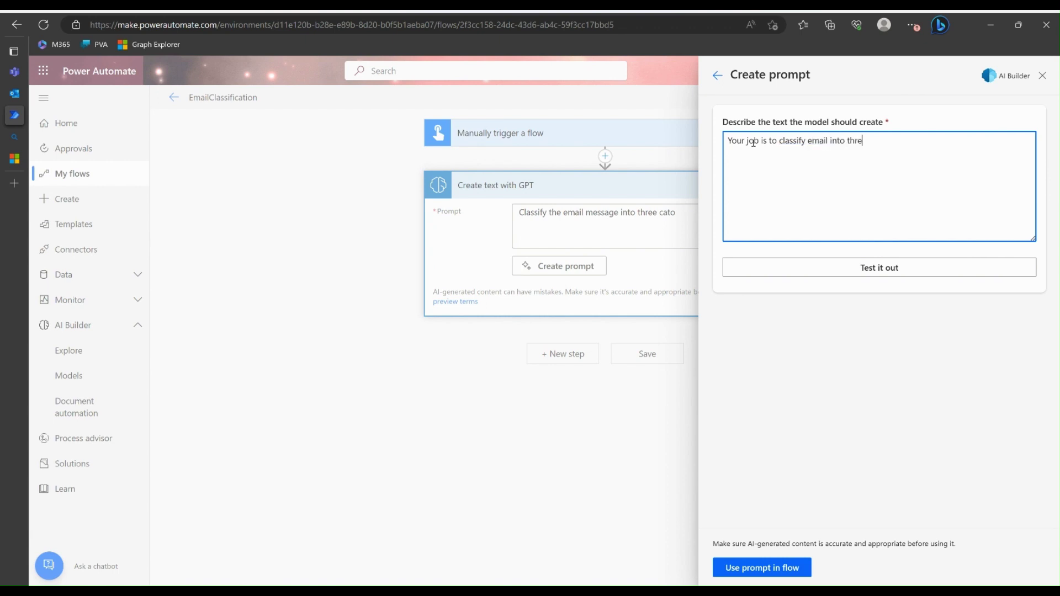
{"action": "type", "text": "e"}
{"action": "key", "text": "Tab"}
{"action": "type", "text": ": Archive, Actionaand Urgen"}
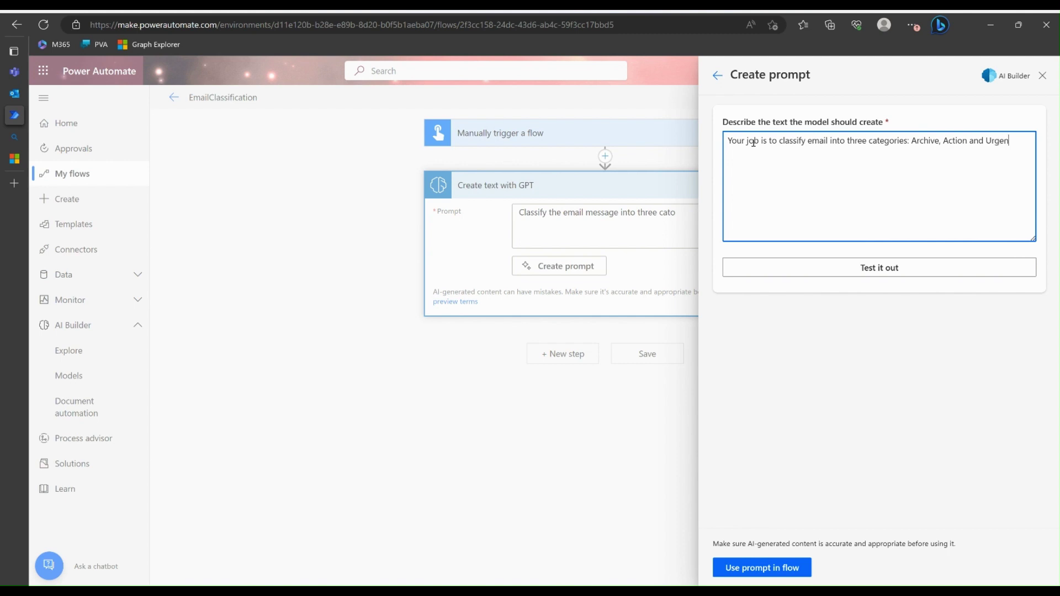
{"action": "type", "text": "t."}
{"action": "type", "text": "Ar"}
{"action": "type", "text": "chive mean"}
{"action": "type", "text": "s no follow up "}
{"action": "type", "text": "required."}
{"action": "type", "text": "Action means the"}
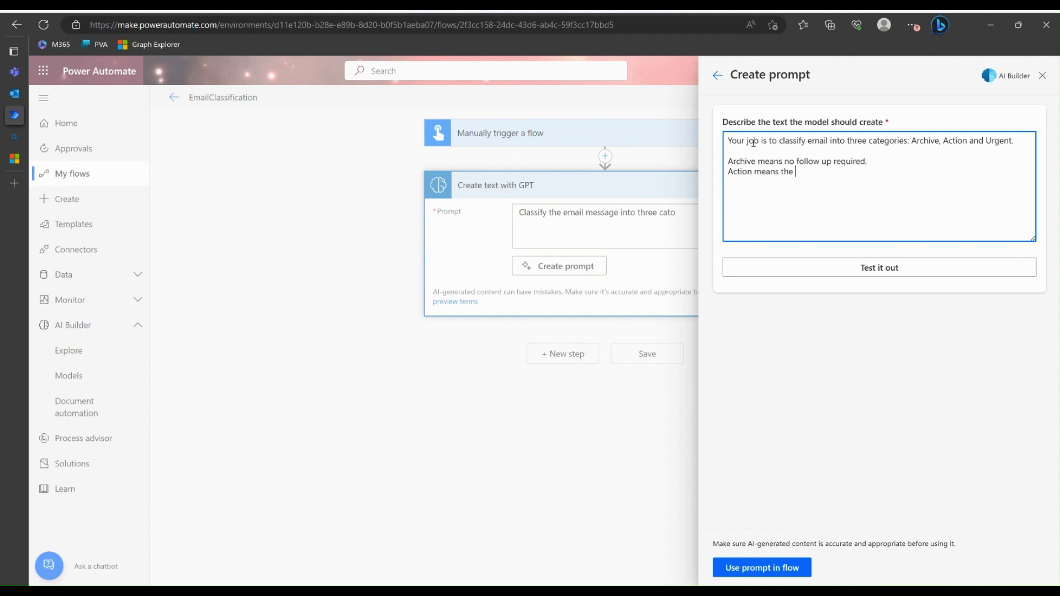
{"action": "type", "text": " customer is asking for help."}
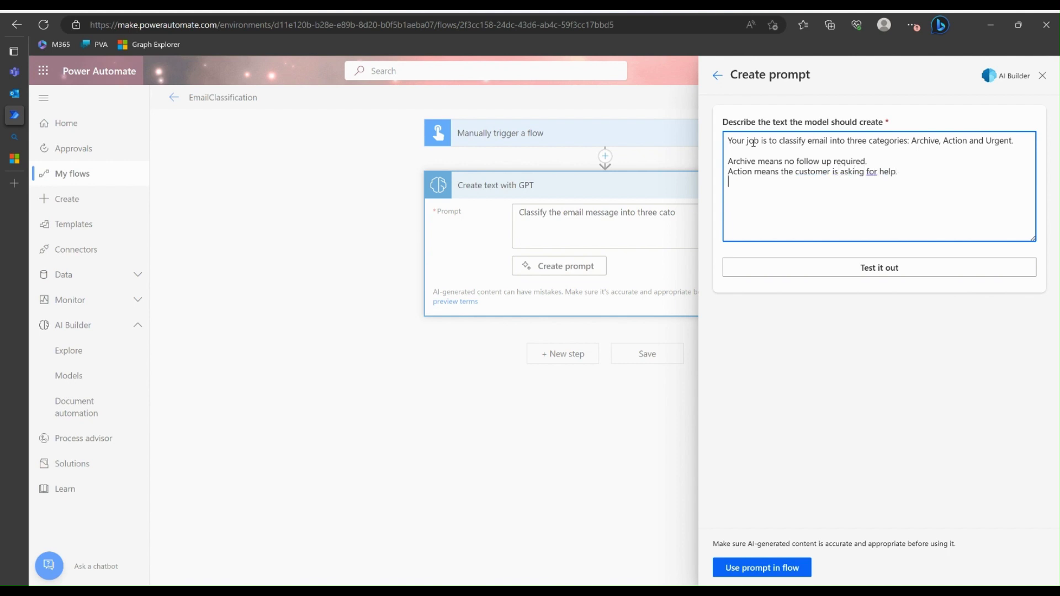
Add the line 'Urgent means the customer is complaining.' followed by a blank line
{"action": "key", "text": "Return"}
{"action": "type", "text": "Urgent means the cus"}
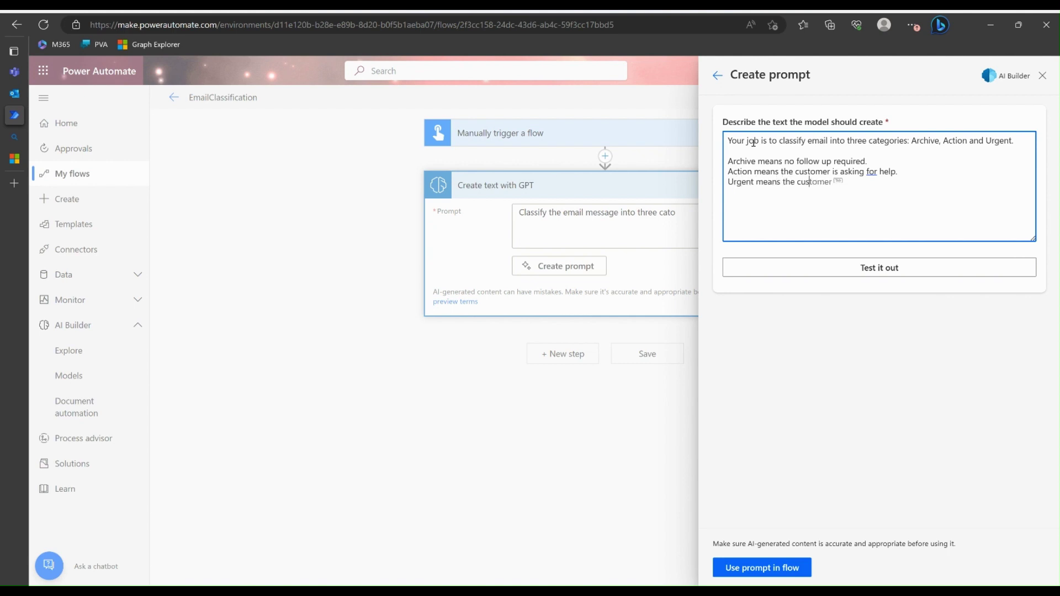
{"action": "type", "text": "tomer is com"}
{"action": "type", "text": "plaining."}
{"action": "key", "text": "Return"}
Add 'Beginning of the email' and 'End of the email' markers, correcting the spelling of Beginning
{"action": "type", "text": "Beging"}
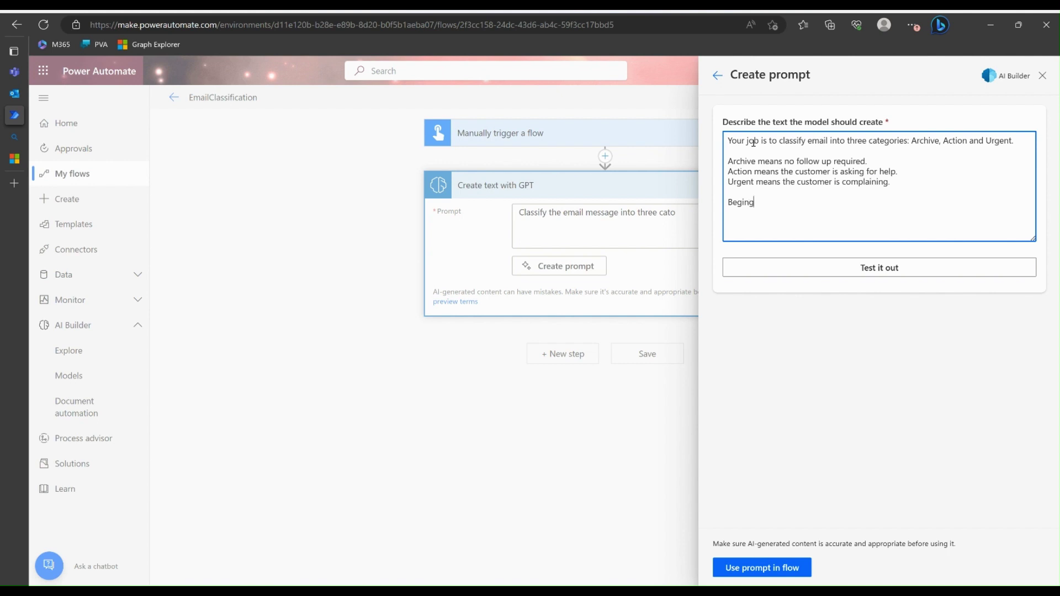
{"action": "key", "text": "BackSpace"}
{"action": "type", "text": "ing of the email"}
{"action": "key", "text": "BackSpace"}
{"action": "key", "text": "BackSpace"}
{"action": "key", "text": "BackSpace"}
{"action": "key", "text": "BackSpace"}
{"action": "type", "text": "email"}
{"action": "key", "text": "Return"}
{"action": "type", "text": "End of the email"}
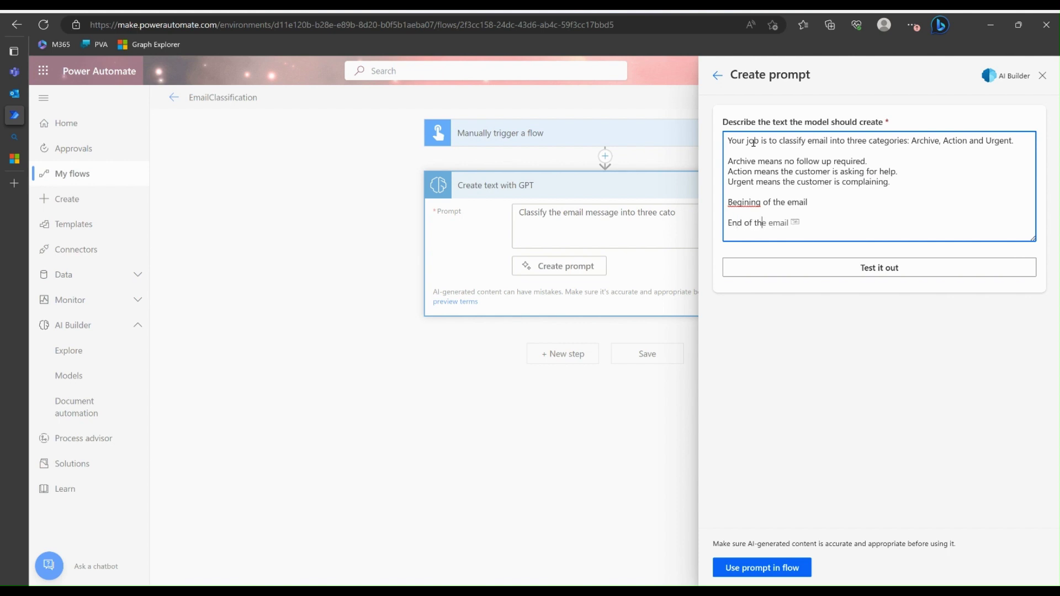
{"action": "right_click", "coordinate": [753, 204]}
{"action": "left_click", "coordinate": [790, 214]}
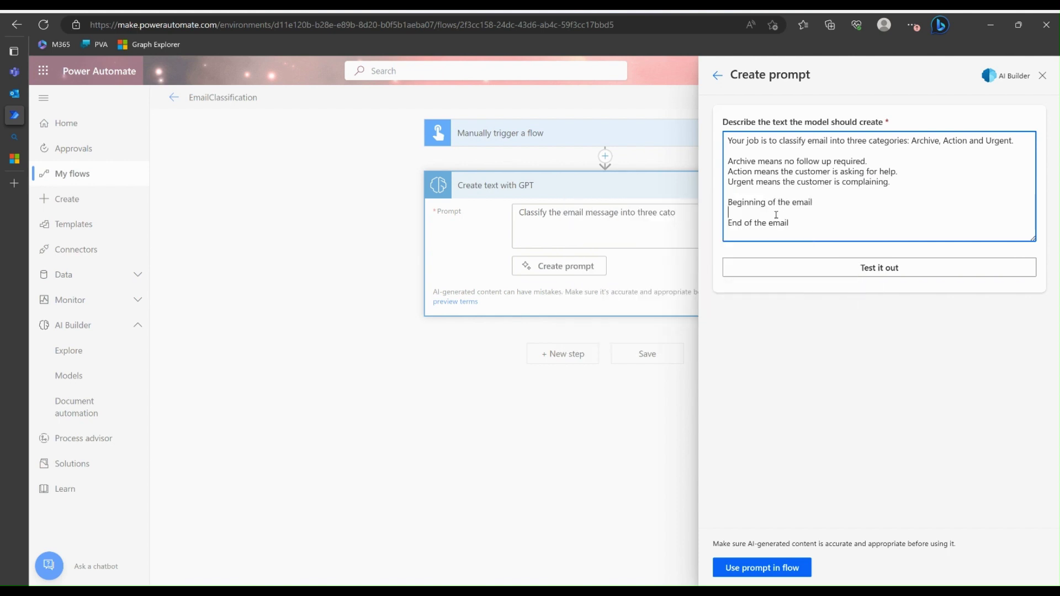
Start the sample email between the markers with the greeting 'Hey Customer Service,'
{"action": "key", "text": "Return"}
{"action": "type", "text": "Hey "}
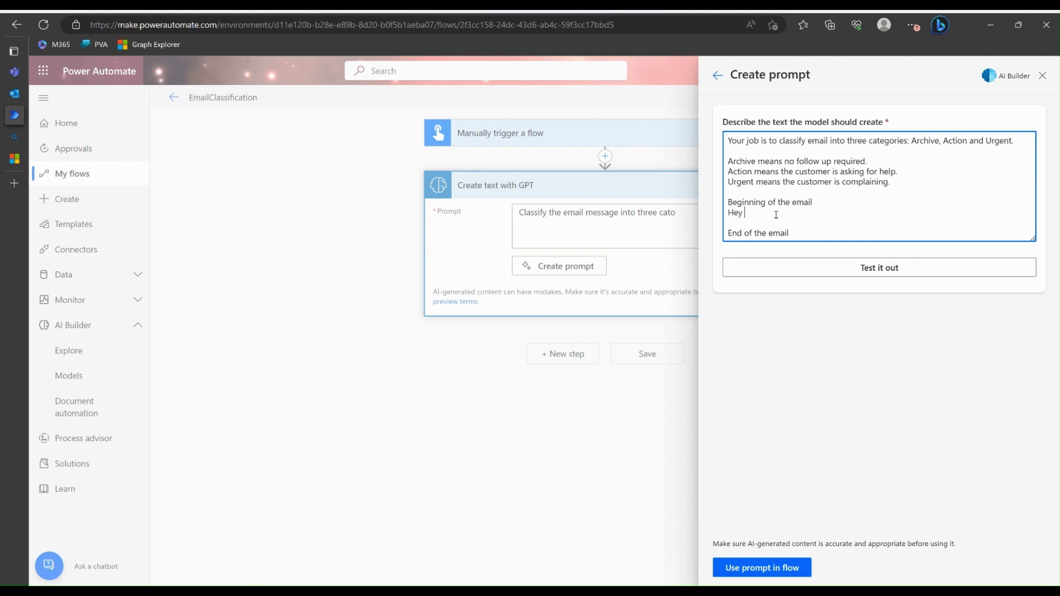
{"action": "type", "text": "S"}
{"action": "key", "text": "BackSpace"}
{"action": "type", "text": "Cust"}
{"action": "key", "text": "BackSpace"}
{"action": "key", "text": "BackSpace"}
{"action": "key", "text": "BackSpace"}
{"action": "type", "text": "us"}
{"action": "key", "text": "Tab"}
{"action": "type", "text": "Service,"}
{"action": "key", "text": "Return"}
{"action": "key", "text": "Return"}
{"action": "key", "text": "Up"}
{"action": "key", "text": "Up"}
{"action": "key", "text": "Return"}
{"action": "key", "text": "Down"}
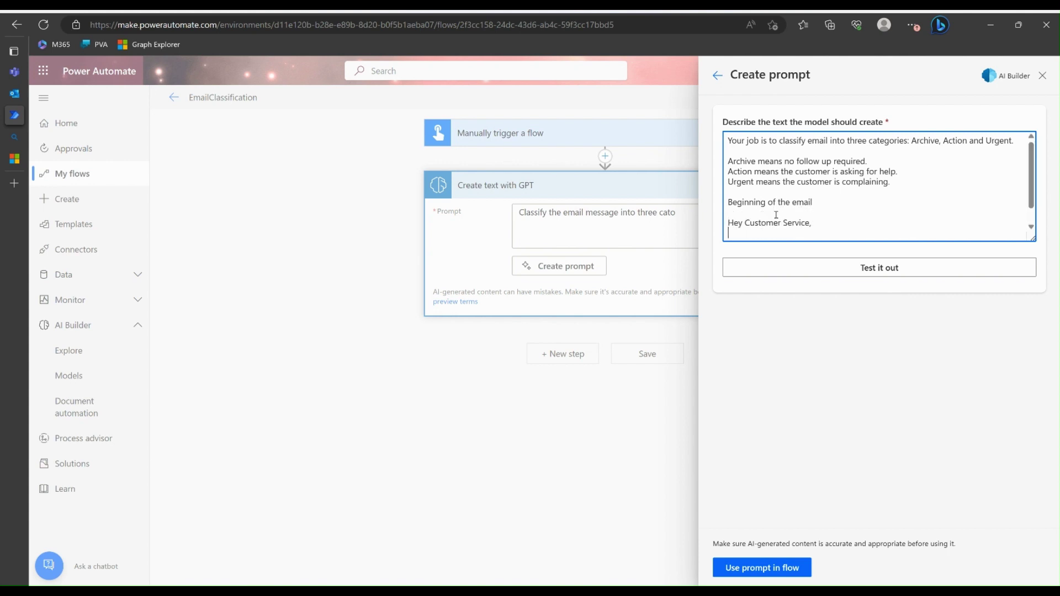
{"action": "key", "text": "Return"}
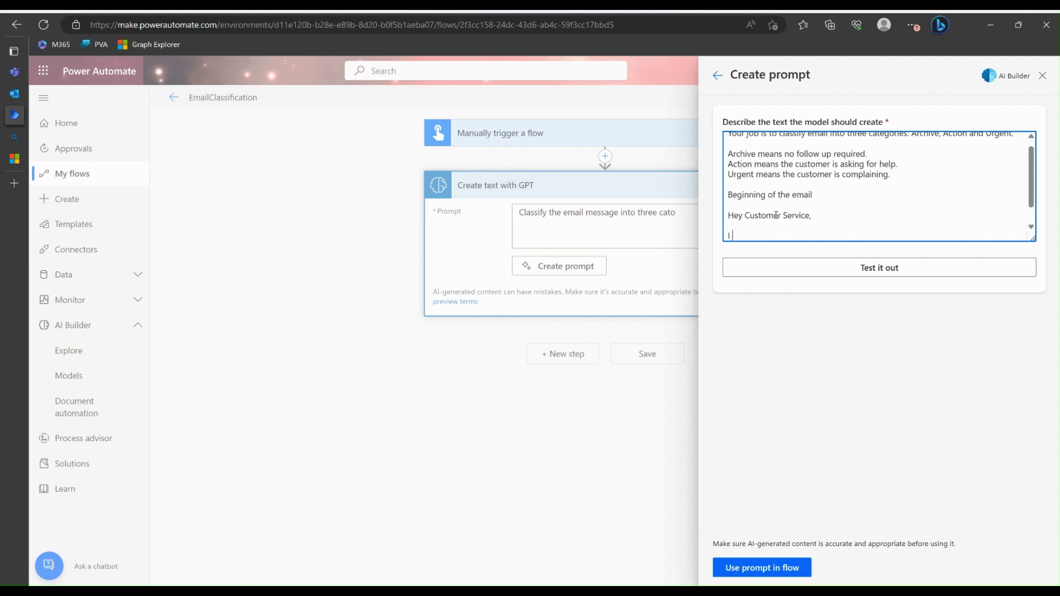
Add the complaint 'I had so many problems with your products. It never works!'
{"action": "type", "text": "I had so many pr"}
{"action": "type", "text": "obke"}
{"action": "key", "text": "BackSpace"}
{"action": "key", "text": "BackSpace"}
{"action": "type", "text": "lems wih"}
{"action": "key", "text": "BackSpace"}
{"action": "type", "text": "th yo"}
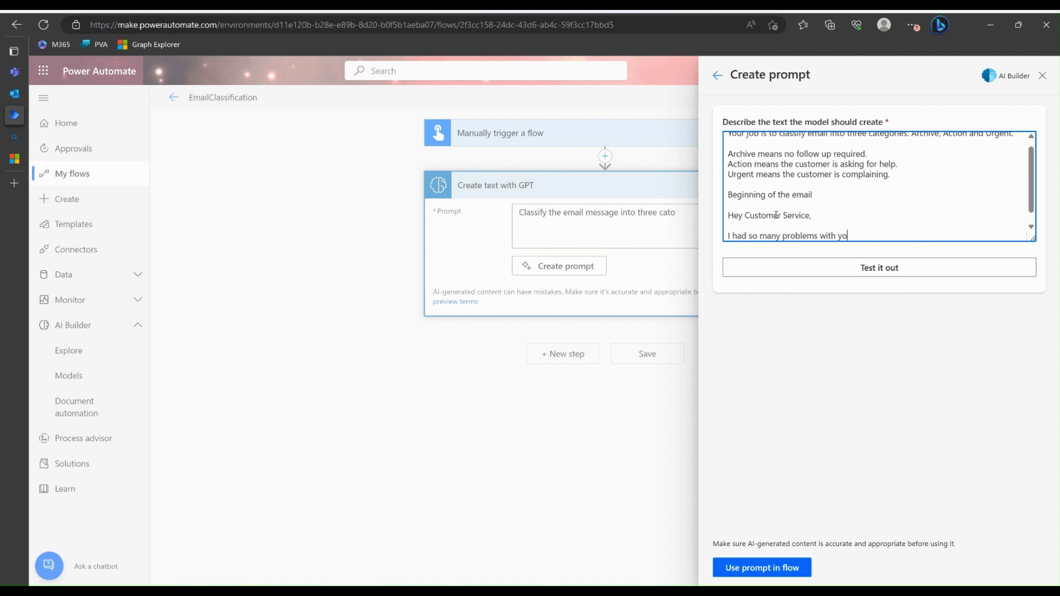
{"action": "type", "text": "ur products. It never works!"}
{"action": "scroll", "coordinate": [923, 173], "scroll_direction": "down", "scroll_amount": 1}
Test the prompt and get 'Urgent' back as the response
{"action": "left_click", "coordinate": [926, 275]}
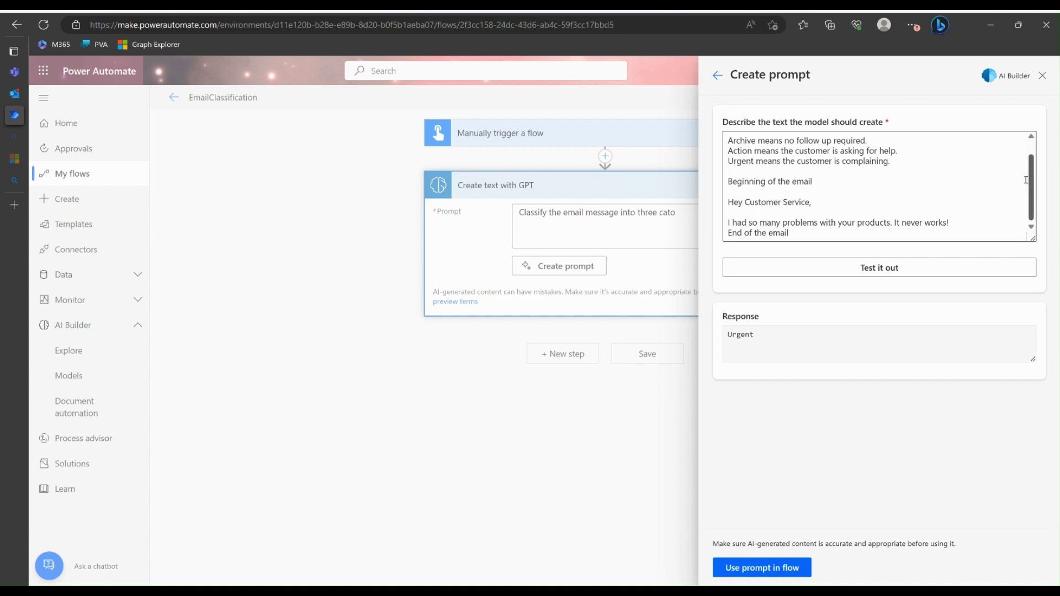
{"action": "mouse_move", "coordinate": [1034, 192]}
{"action": "left_mouse_down"}
{"action": "mouse_move", "coordinate": [1031, 166]}
{"action": "mouse_move", "coordinate": [1033, 192]}
{"action": "mouse_move", "coordinate": [1031, 180]}
{"action": "left_mouse_up"}
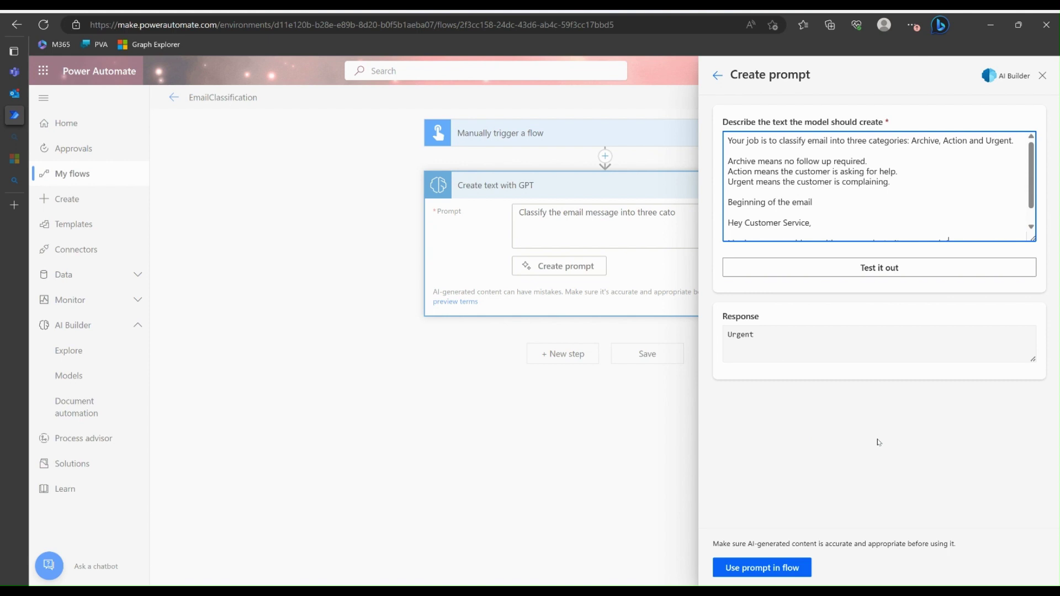
{"action": "scroll", "coordinate": [1025, 218], "scroll_direction": "down", "scroll_amount": 1}
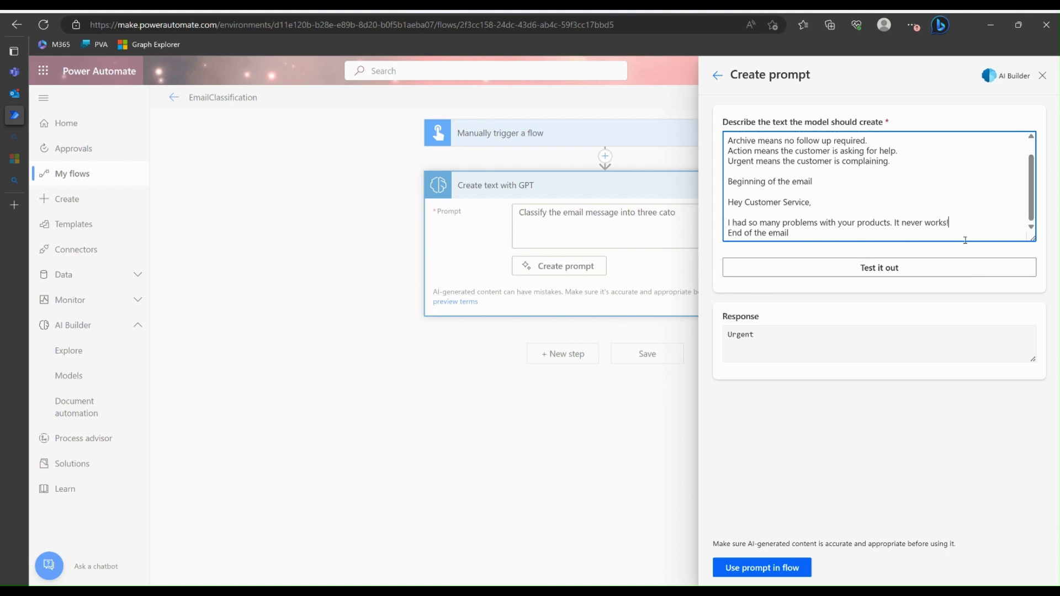
{"action": "left_click_drag", "start_coordinate": [959, 234], "coordinate": [719, 132]}
{"action": "left_click", "coordinate": [854, 164]}
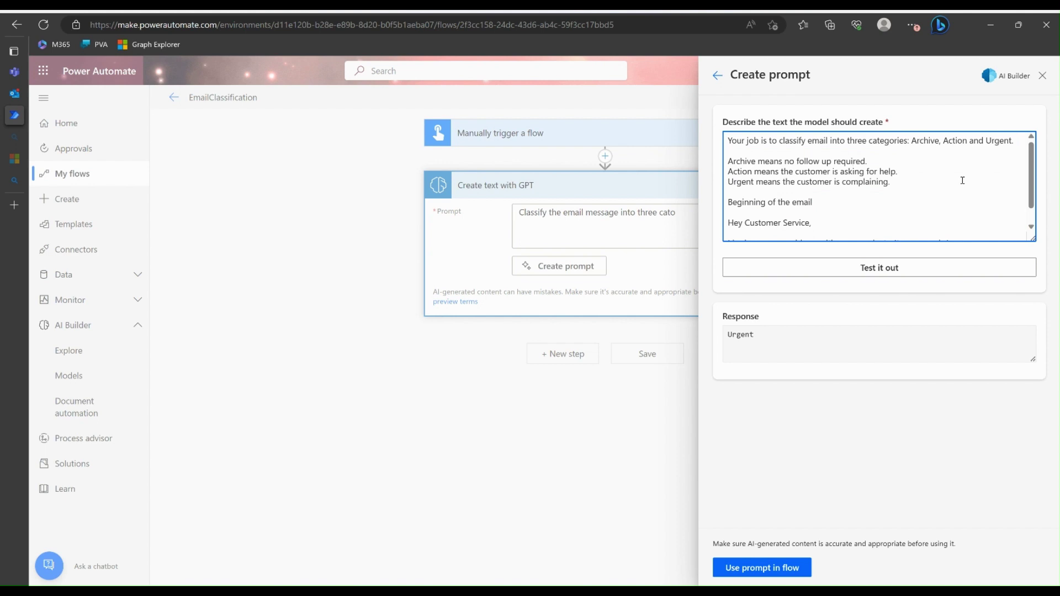
{"action": "scroll", "coordinate": [1031, 178], "scroll_direction": "down", "scroll_amount": 1}
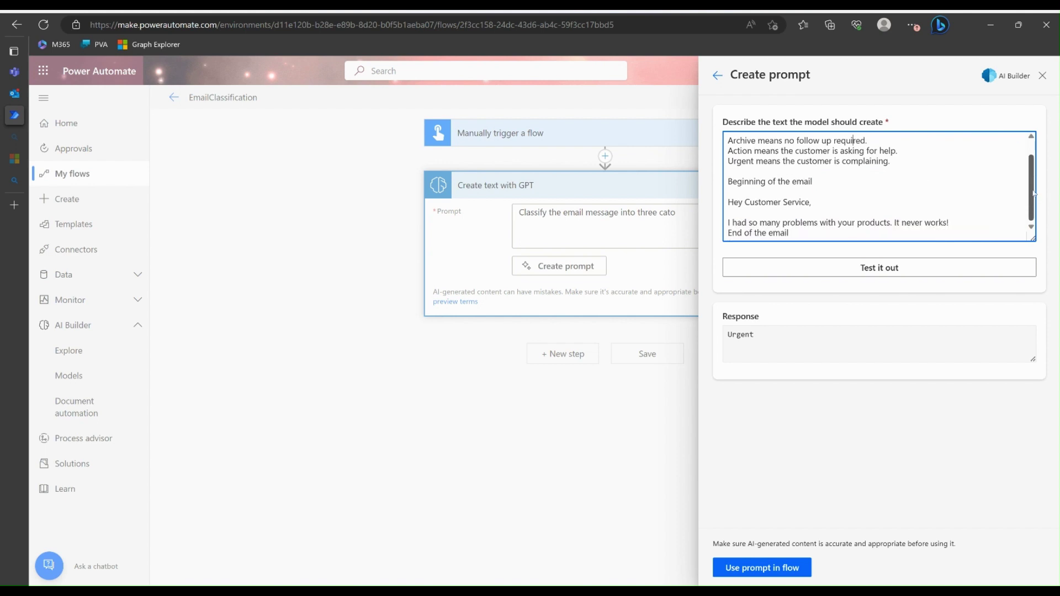
{"action": "scroll", "coordinate": [1032, 170], "scroll_direction": "up", "scroll_amount": 1}
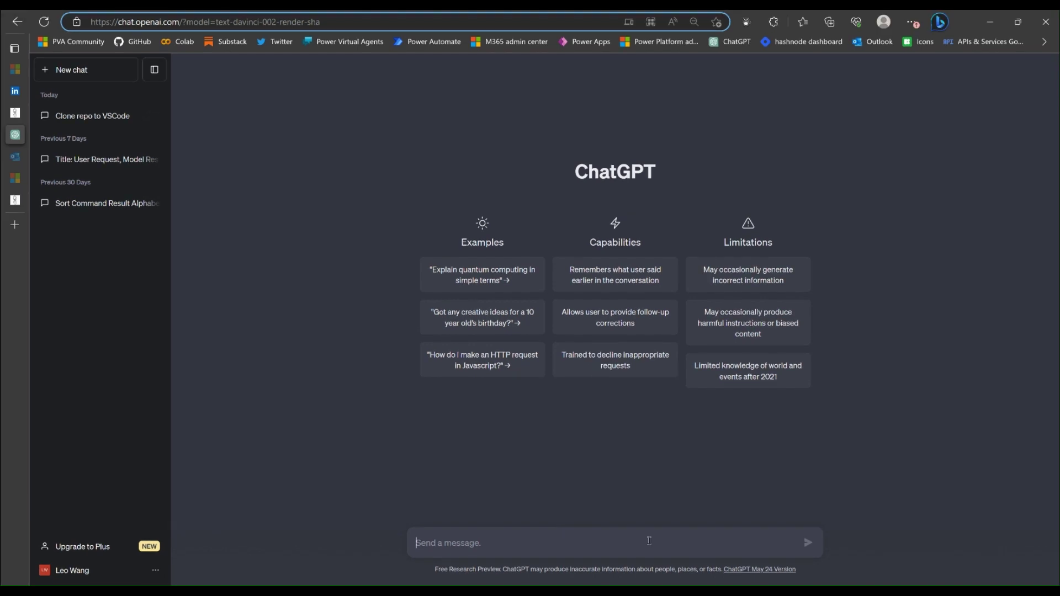
Paste the drafted request for an Archive/Actions/Urgent email-classification prompt into ChatGPT's message box
{"action": "type", "text": "Can you"}
{"action": "type", "text": "write"}
{"action": "key", "text": "ctrl+a"}
{"action": "key", "text": "ctrl+v"}
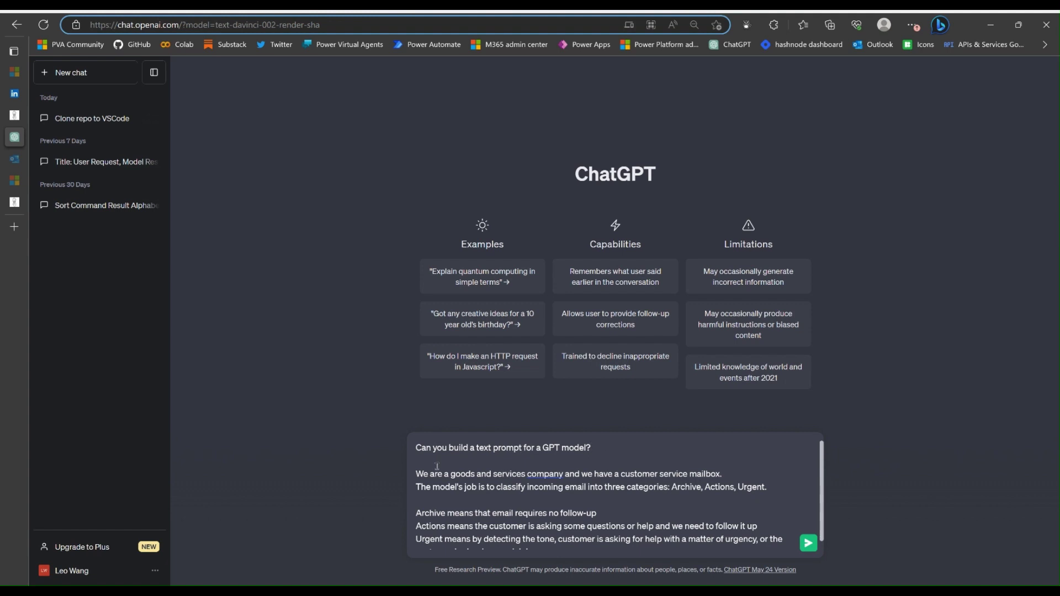
{"action": "scroll", "coordinate": [441, 471], "scroll_direction": "down", "scroll_amount": 1}
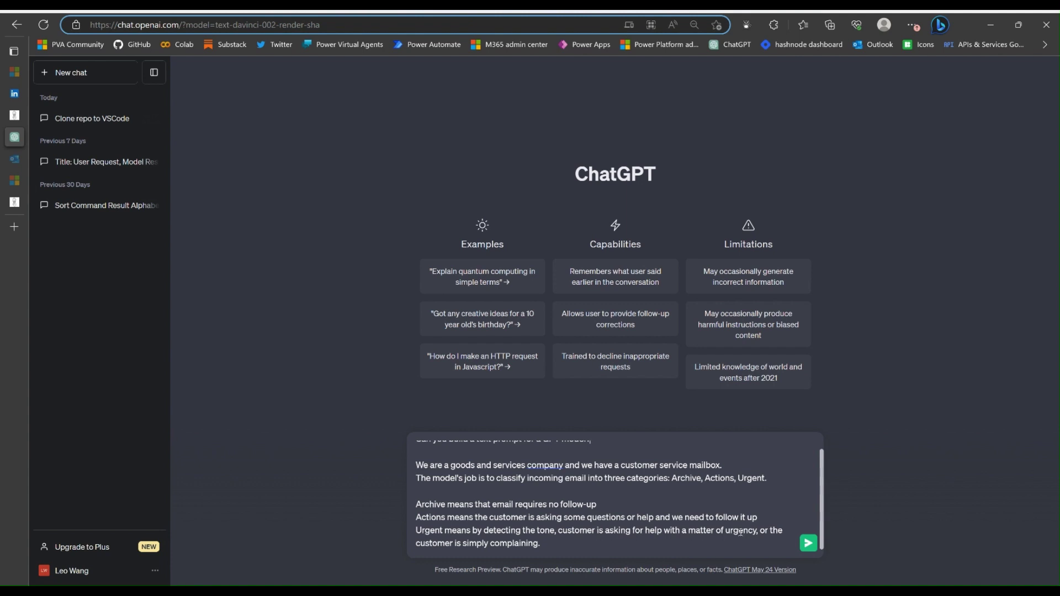
{"action": "left_click", "coordinate": [790, 530]}
Send the request to ChatGPT and scroll through its reply
{"action": "key", "text": "Return"}
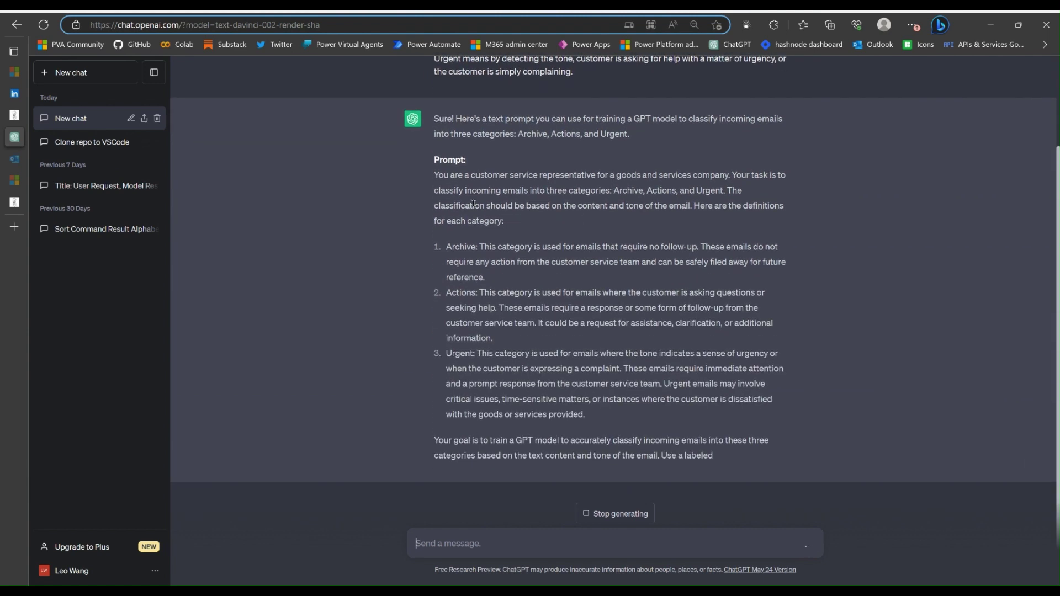
{"action": "scroll", "coordinate": [623, 241], "scroll_direction": "up", "scroll_amount": 2}
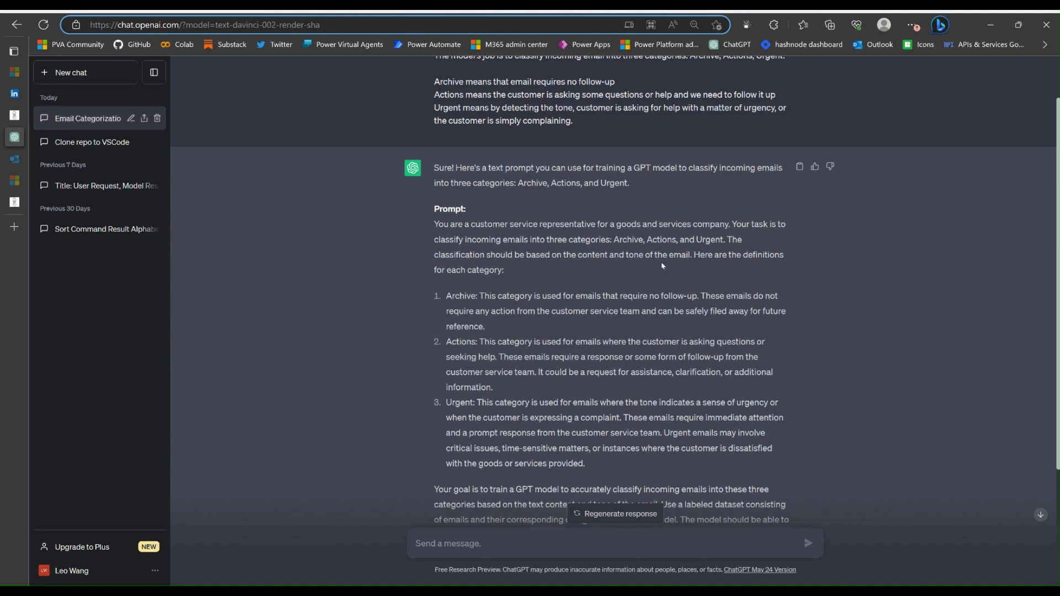
{"action": "scroll", "coordinate": [543, 293], "scroll_direction": "down", "scroll_amount": 3}
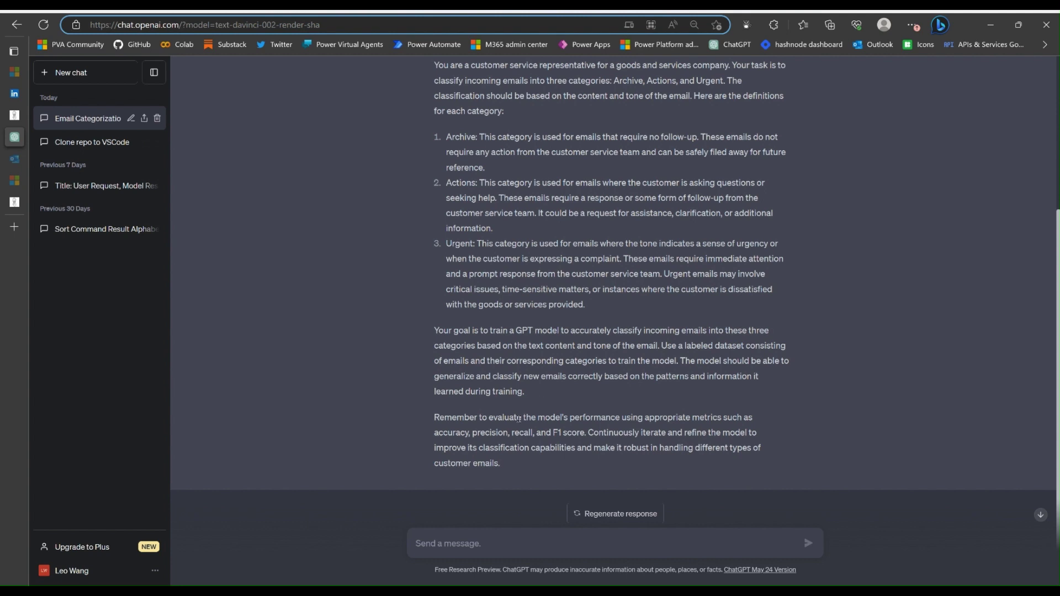
{"action": "scroll", "coordinate": [672, 360], "scroll_direction": "up", "scroll_amount": 2}
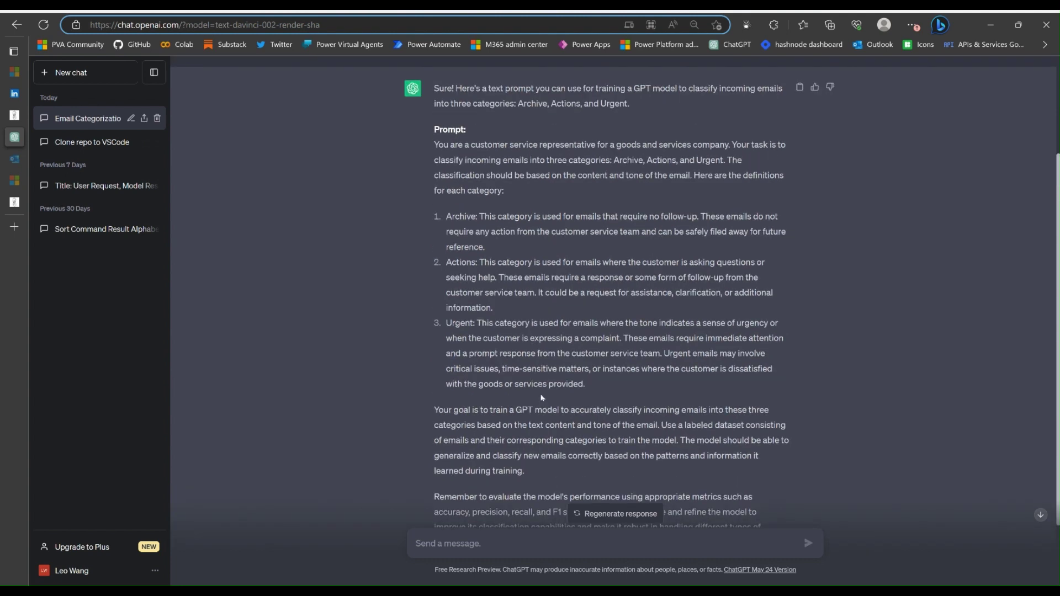
Select the suggested prompt from 'You are a customer service representative' to 'services provided.'
{"action": "left_click_drag", "start_coordinate": [437, 407], "coordinate": [786, 425]}
{"action": "left_click", "coordinate": [564, 458]}
{"action": "left_click_drag", "start_coordinate": [598, 388], "coordinate": [429, 150]}
{"action": "left_click", "coordinate": [614, 383]}
{"action": "left_click_drag", "start_coordinate": [613, 383], "coordinate": [436, 146]}
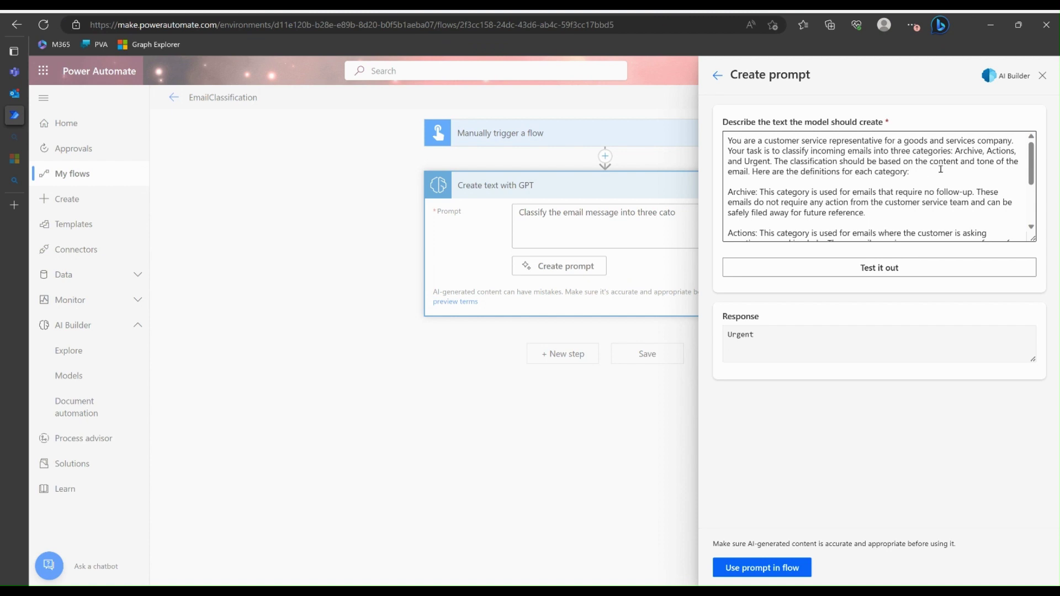
Add the instruction 'Please only label the email with Archive, Actions or Urgent with no other words. No explanation required.'
{"action": "left_click_drag", "start_coordinate": [1034, 164], "coordinate": [1052, 153]}
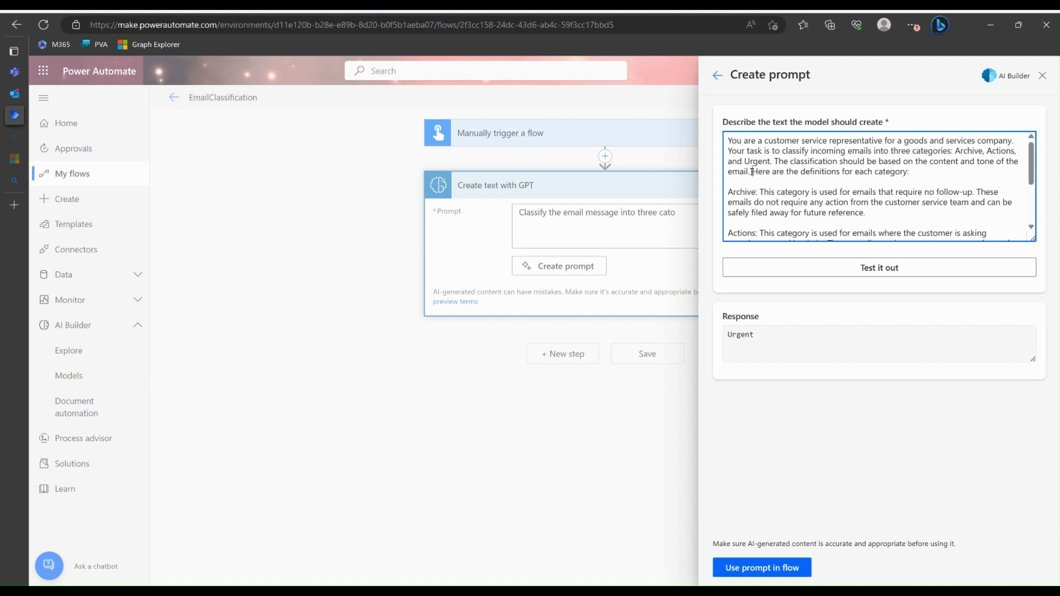
{"action": "key", "text": "Return"}
{"action": "key", "text": "Return"}
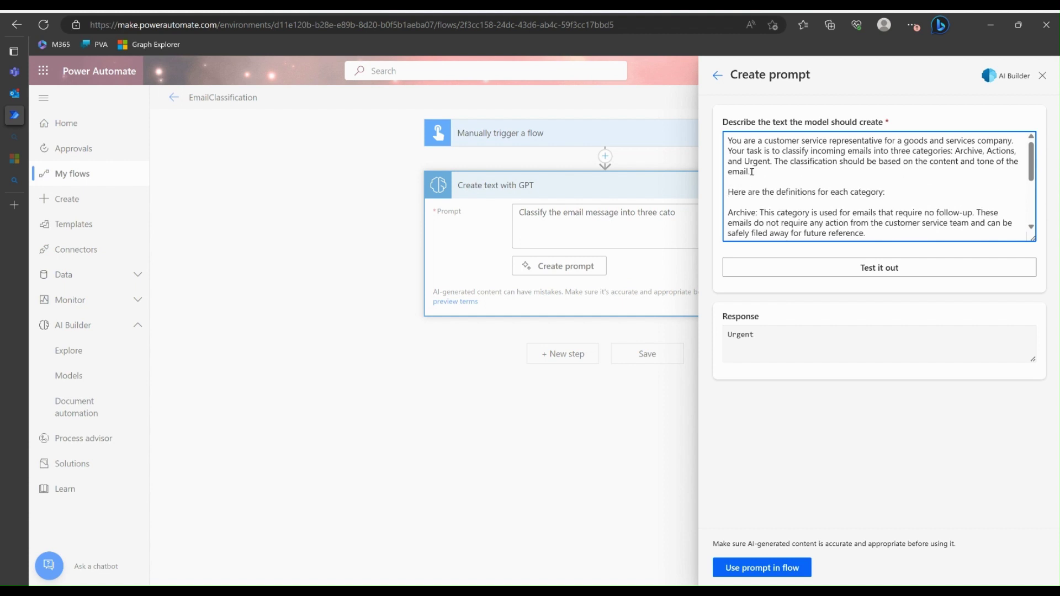
{"action": "left_click", "coordinate": [753, 172]}
{"action": "type", "text": "Please only label the email "}
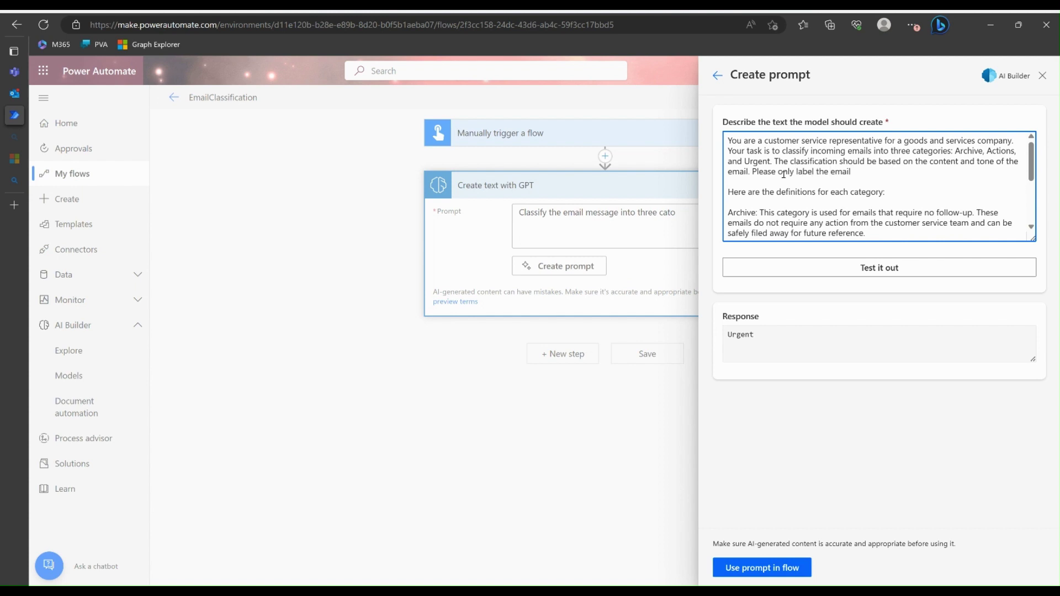
{"action": "type", "text": "with Archive, Actions or Urgent"}
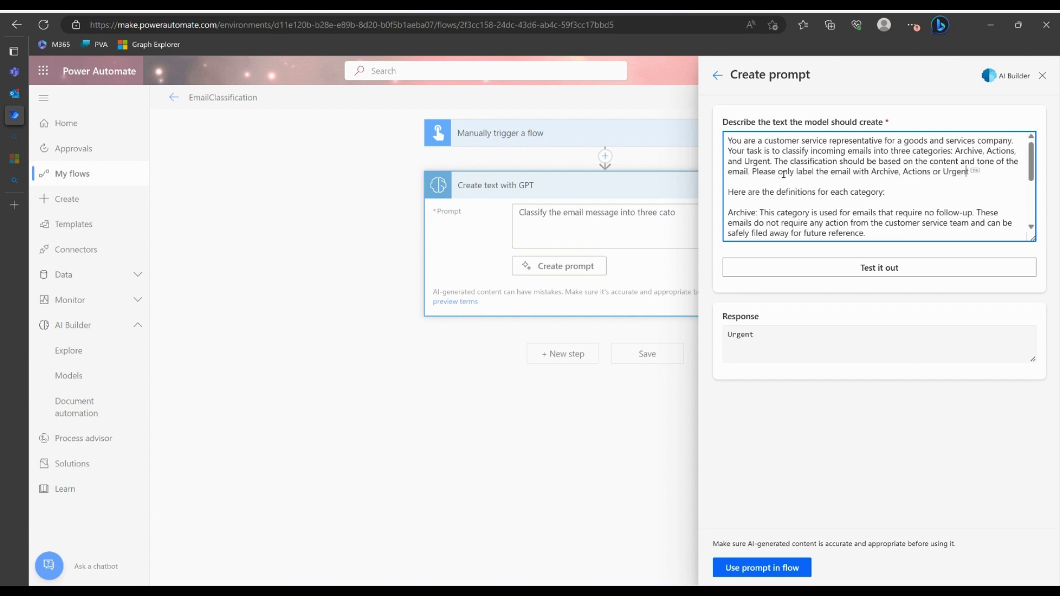
{"action": "type", "text": " with no other words. No expl"}
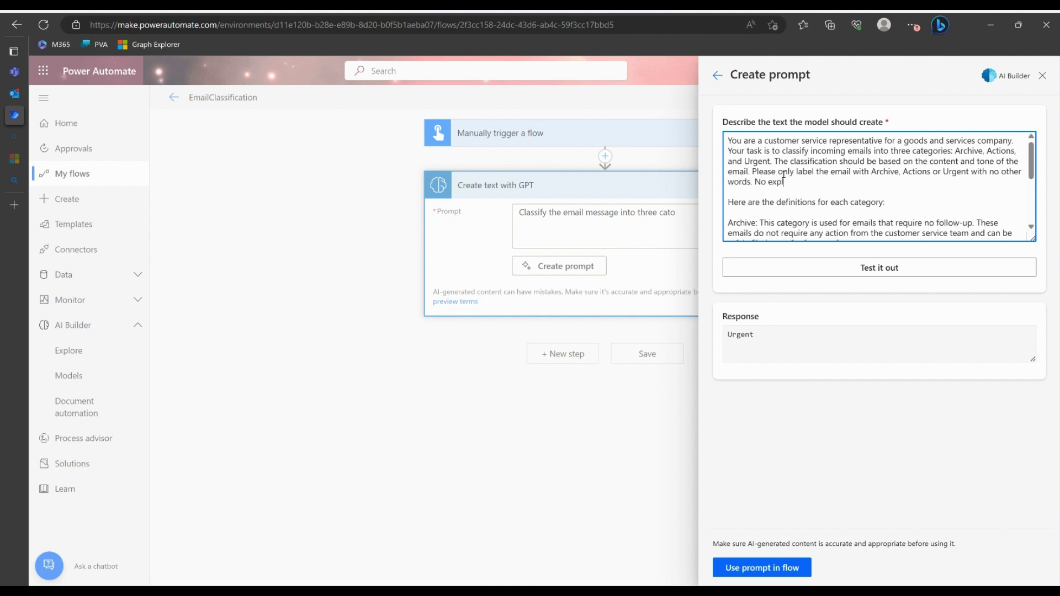
{"action": "type", "text": "aination reqqui"}
{"action": "key", "text": "BackSpace"}
{"action": "key", "text": "BackSpace"}
{"action": "key", "text": "BackSpace"}
{"action": "key", "text": "BackSpace"}
{"action": "type", "text": "quired."}
{"action": "right_click", "coordinate": [789, 188]}
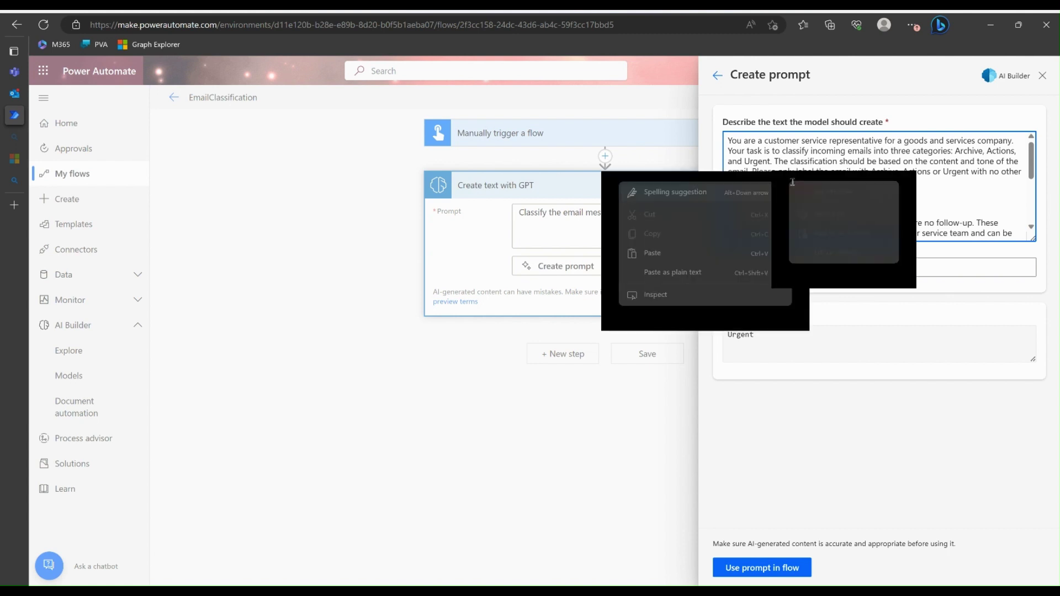
{"action": "left_click", "coordinate": [819, 192]}
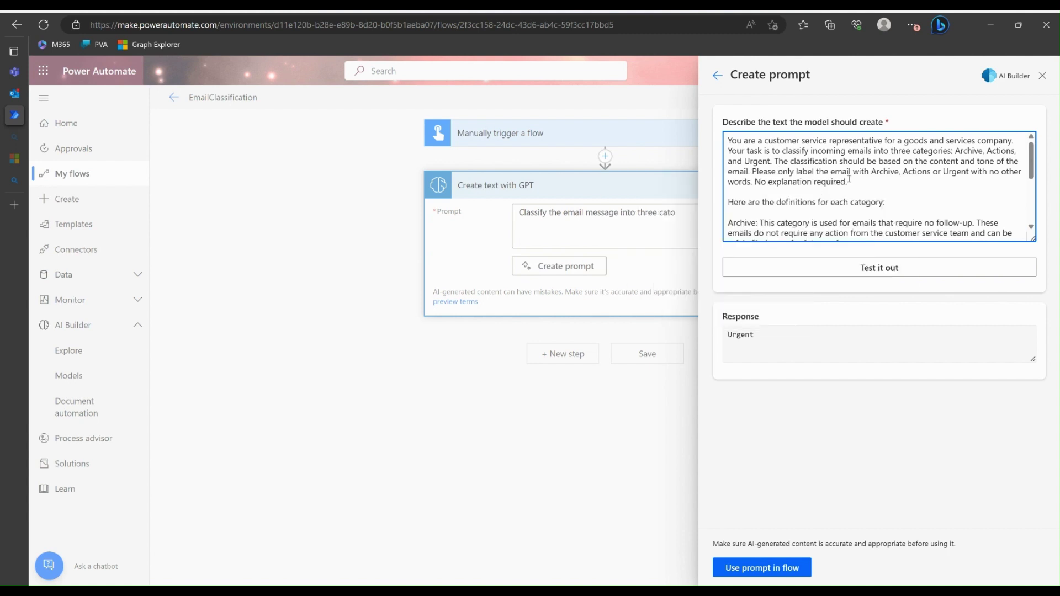
Add a blank line after the Urgent category definition in the prompt
{"action": "left_click_drag", "start_coordinate": [872, 173], "coordinate": [967, 173]}
{"action": "left_click", "coordinate": [953, 185]}
{"action": "left_click_drag", "start_coordinate": [1030, 161], "coordinate": [1031, 203]}
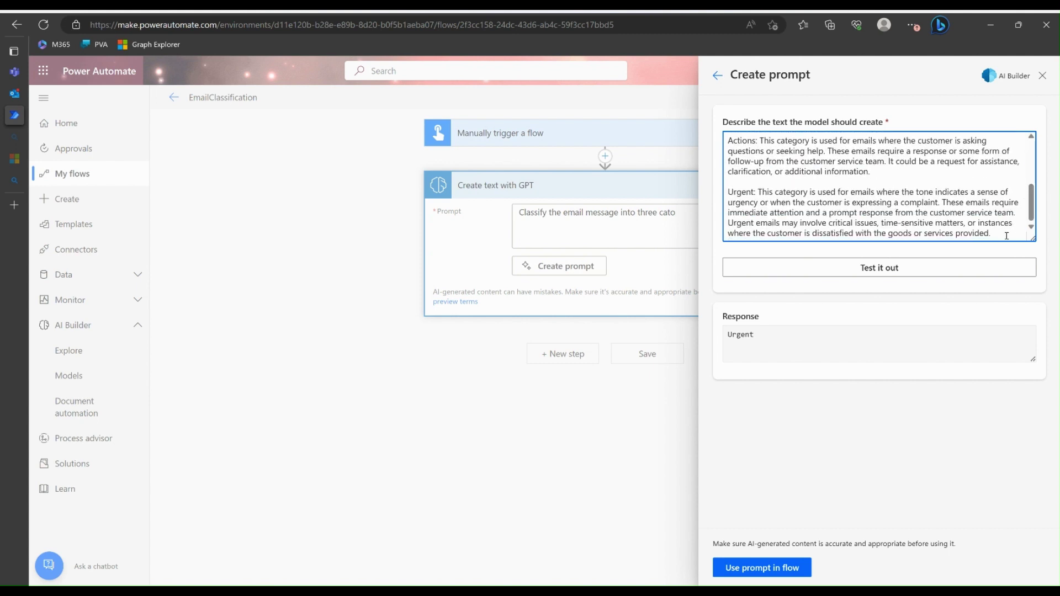
{"action": "left_click", "coordinate": [1006, 236]}
{"action": "key", "text": "Return"}
{"action": "key", "text": "Return"}
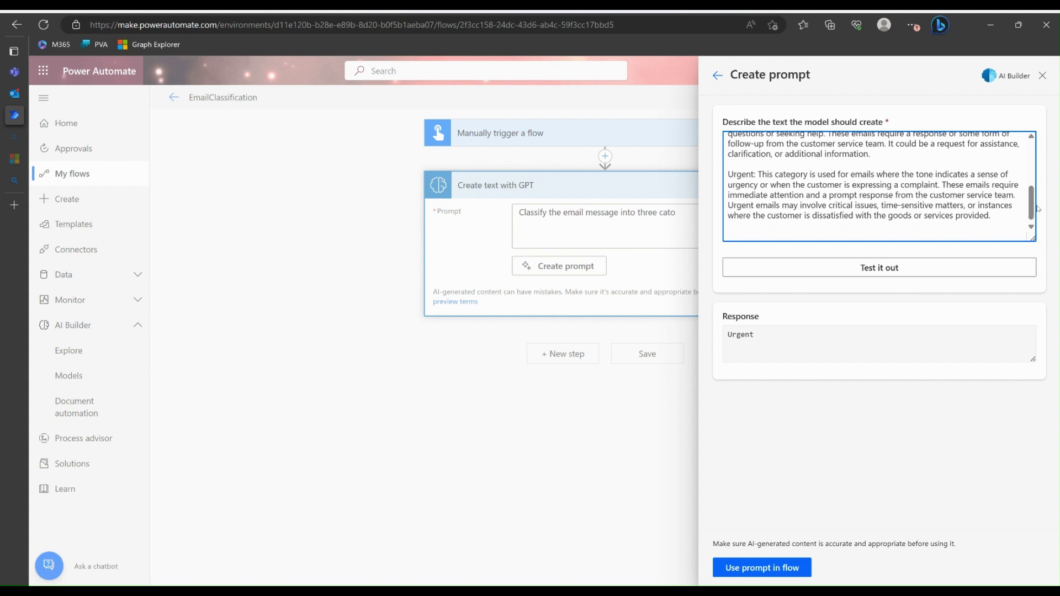
{"action": "scroll", "coordinate": [1035, 205], "scroll_direction": "down", "scroll_amount": 1}
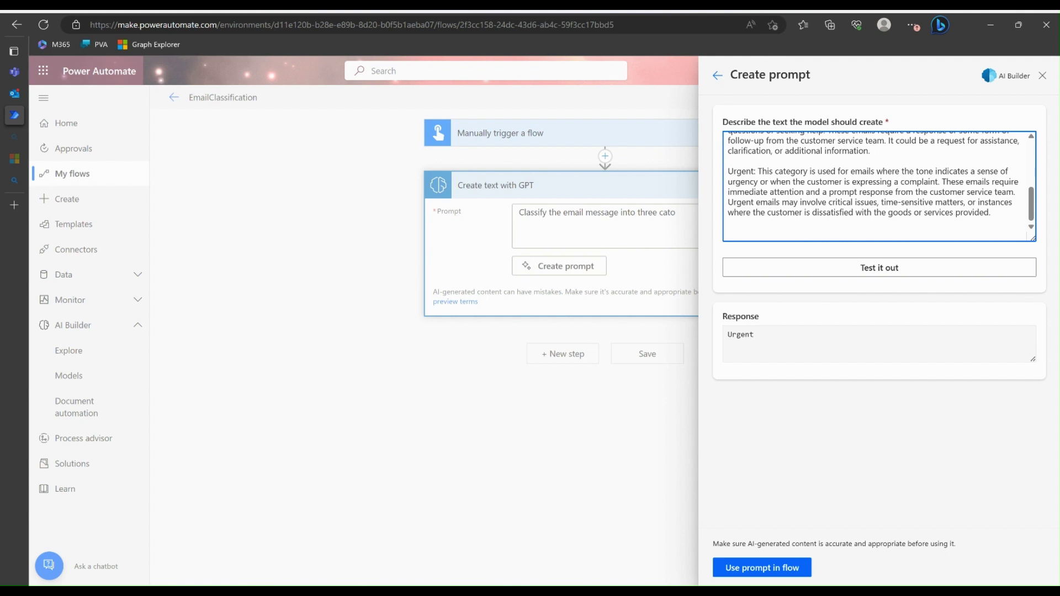
Ask ChatGPT for four sample emails: a no-follow-up review, a help request, an urgent help request, and a complaint
{"action": "key", "text": "alt+Tab"}
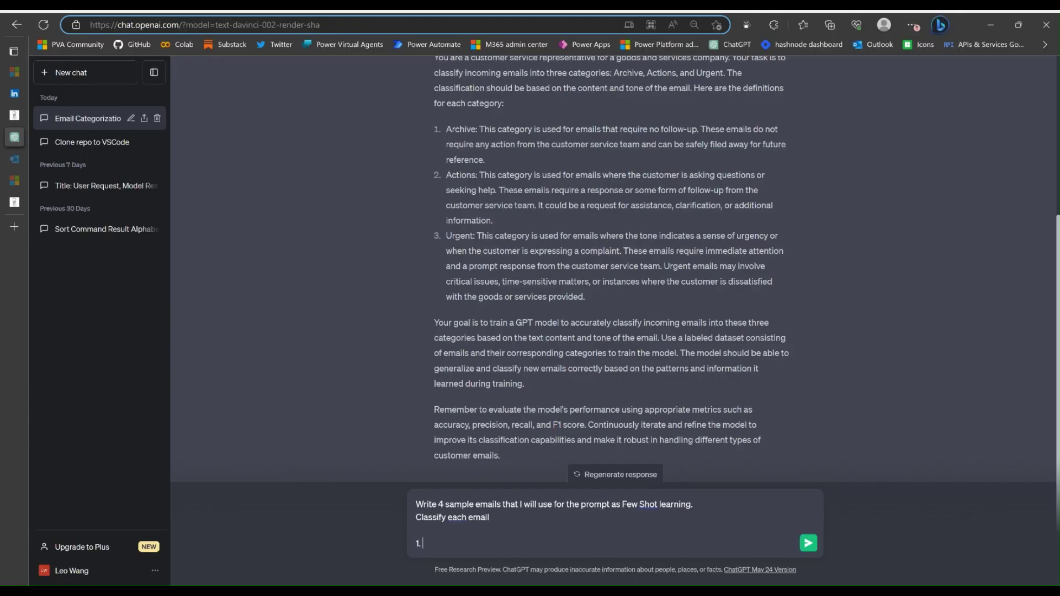
{"action": "left_click_drag", "start_coordinate": [475, 504], "coordinate": [582, 522]}
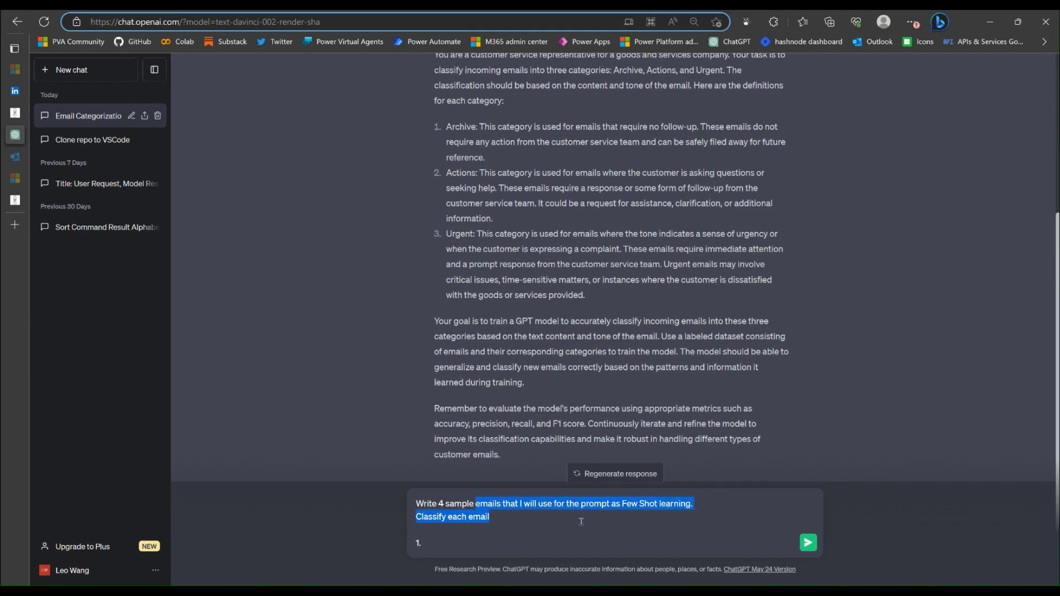
{"action": "left_click", "coordinate": [582, 522]}
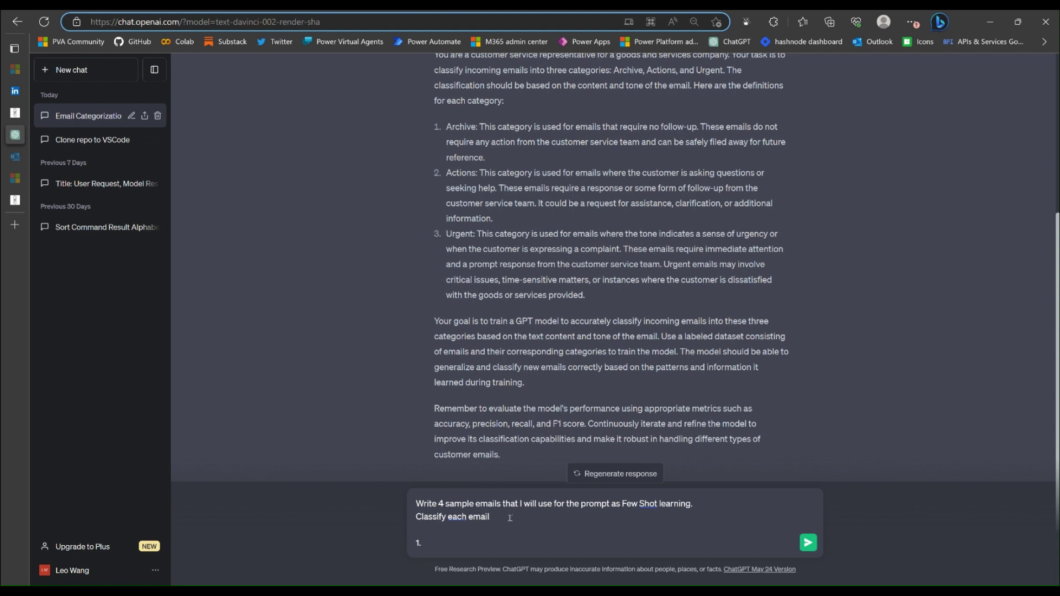
{"action": "left_click", "coordinate": [472, 543]}
{"action": "type", "text": "An email that requires no follow up, just a good "}
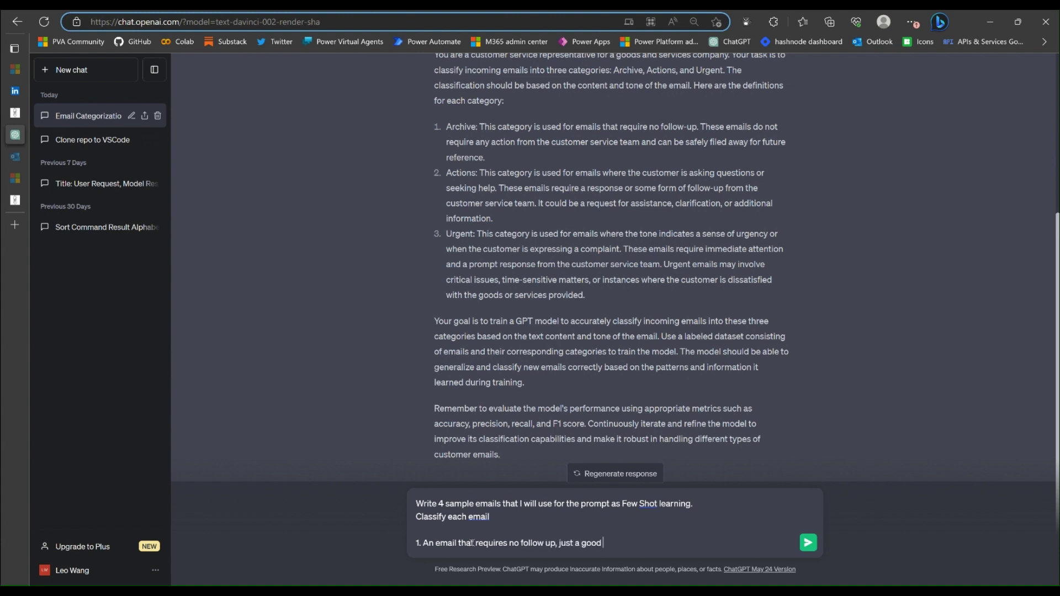
{"action": "type", "text": "review."}
{"action": "key", "text": "shift+Return"}
{"action": "type", "text": "2. "}
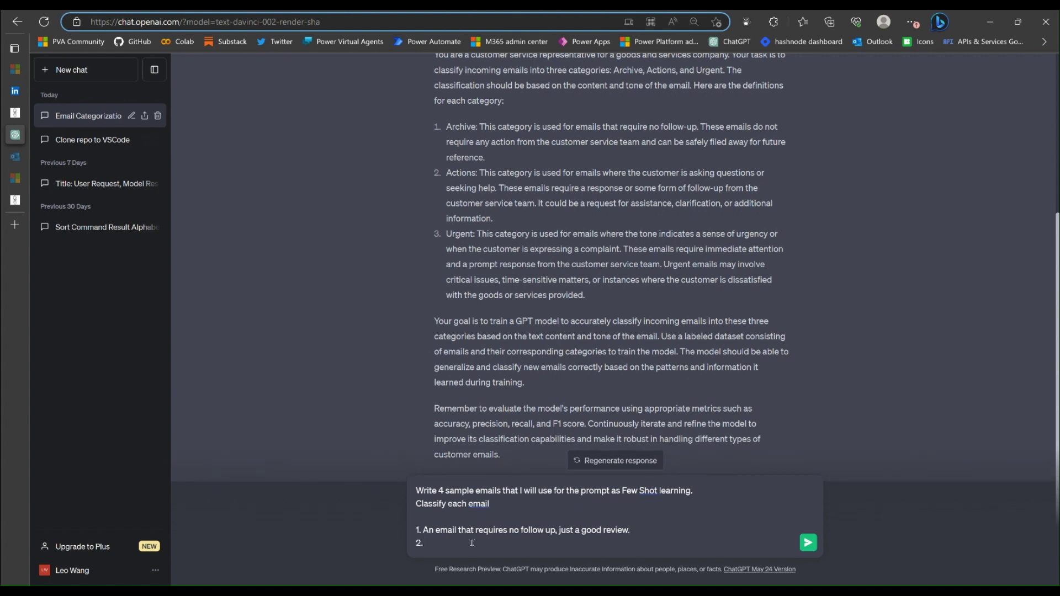
{"action": "type", "text": "An email asking for help"}
{"action": "key", "text": "shift+Return"}
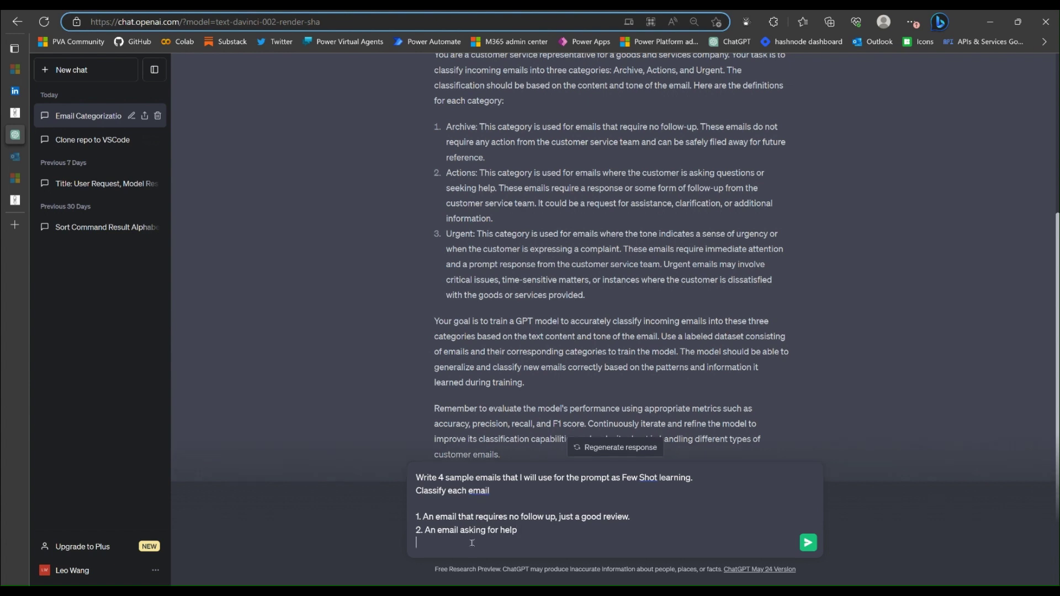
{"action": "type", "text": "3. An email asking for help with a matter of"}
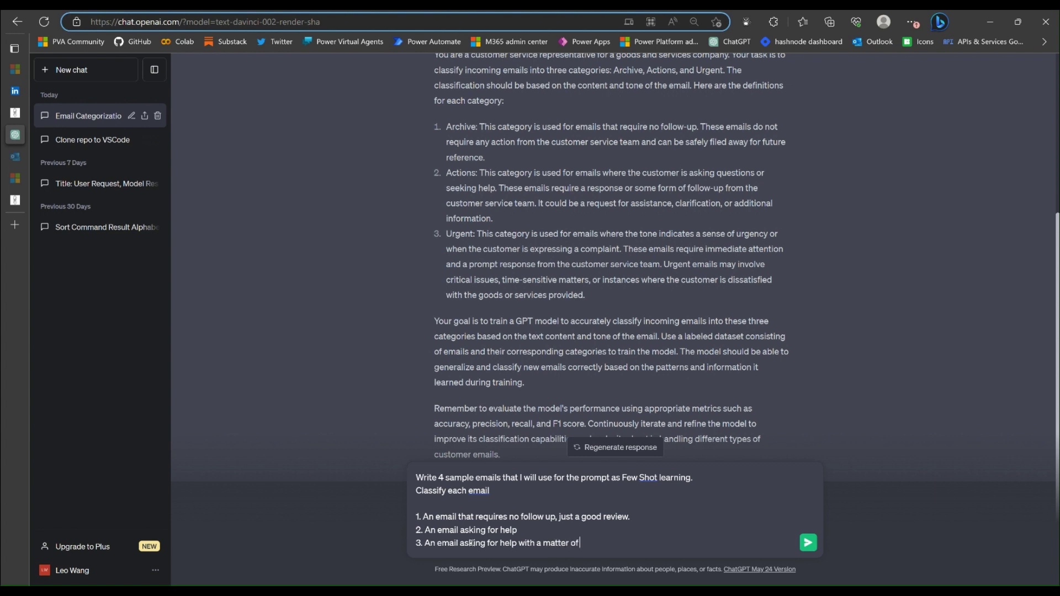
{"action": "type", "text": " urgency and priority"}
{"action": "key", "text": "shift+Return"}
{"action": "type", "text": "4. An em"}
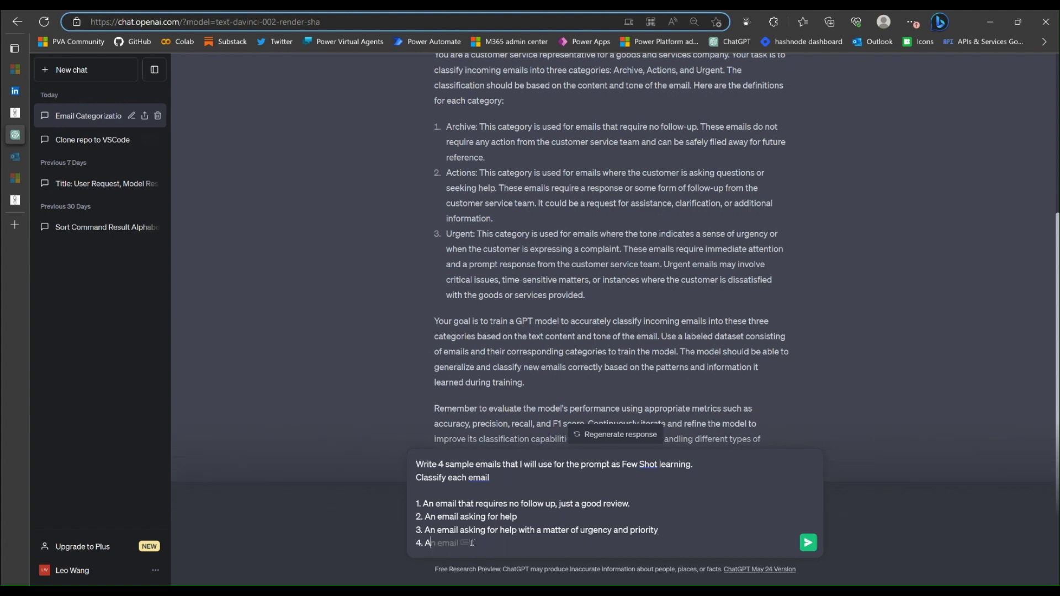
{"action": "type", "text": "ail that the customer is not happy with us and co"}
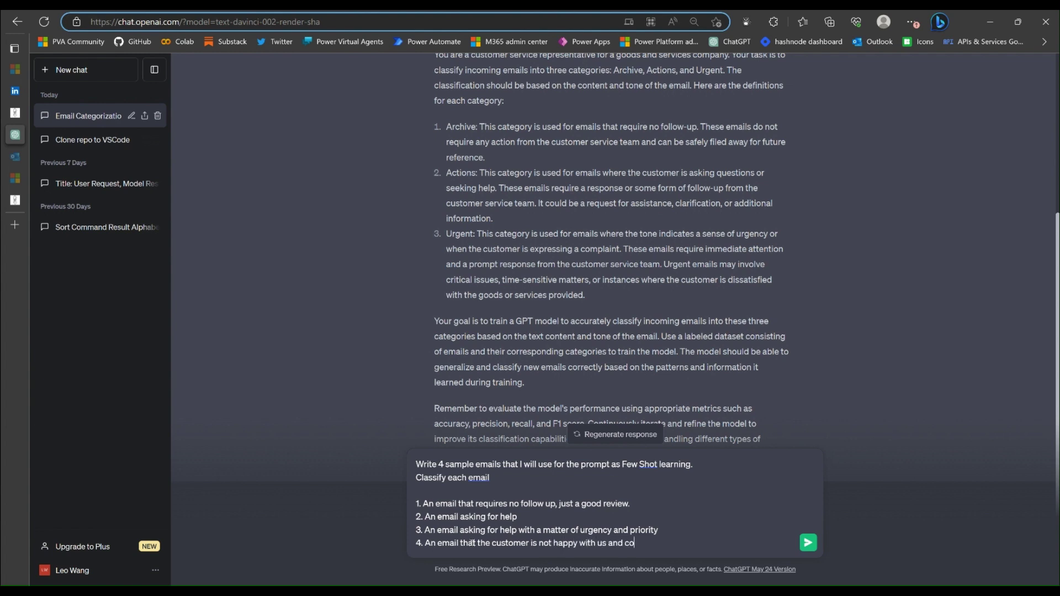
{"action": "type", "text": "mplaining"}
{"action": "key", "text": "Return"}
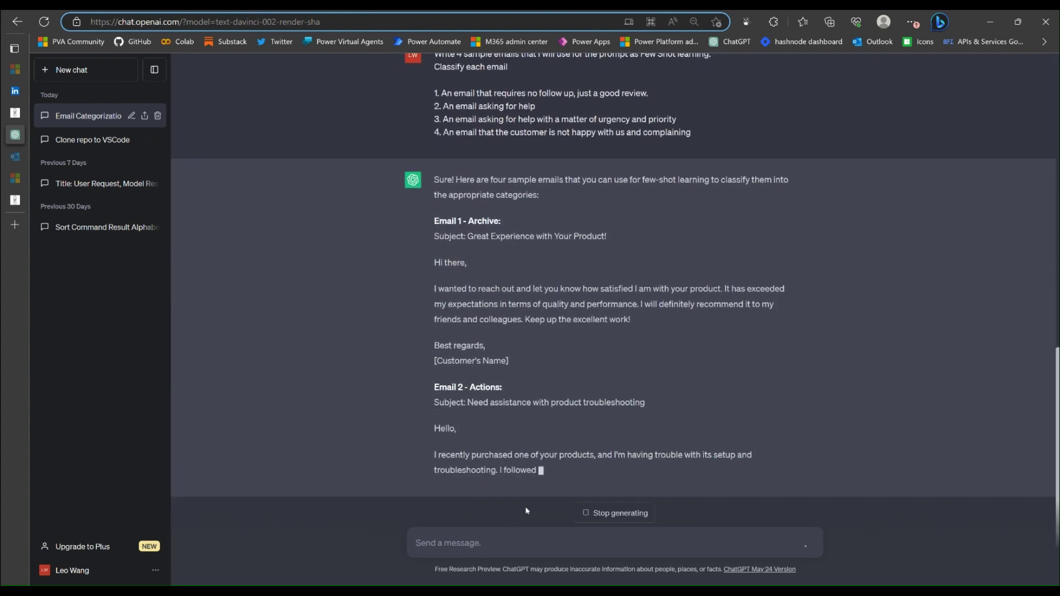
Scroll through ChatGPT's reply to review the four generated sample emails
{"action": "scroll", "coordinate": [531, 407], "scroll_direction": "up", "scroll_amount": 1}
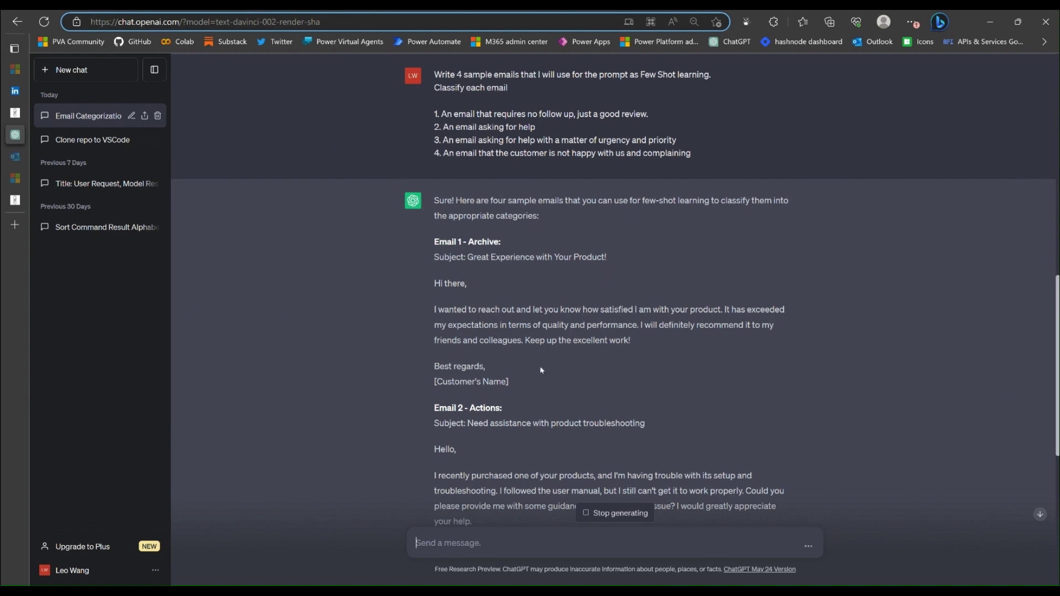
{"action": "scroll", "coordinate": [572, 357], "scroll_direction": "down", "scroll_amount": 2}
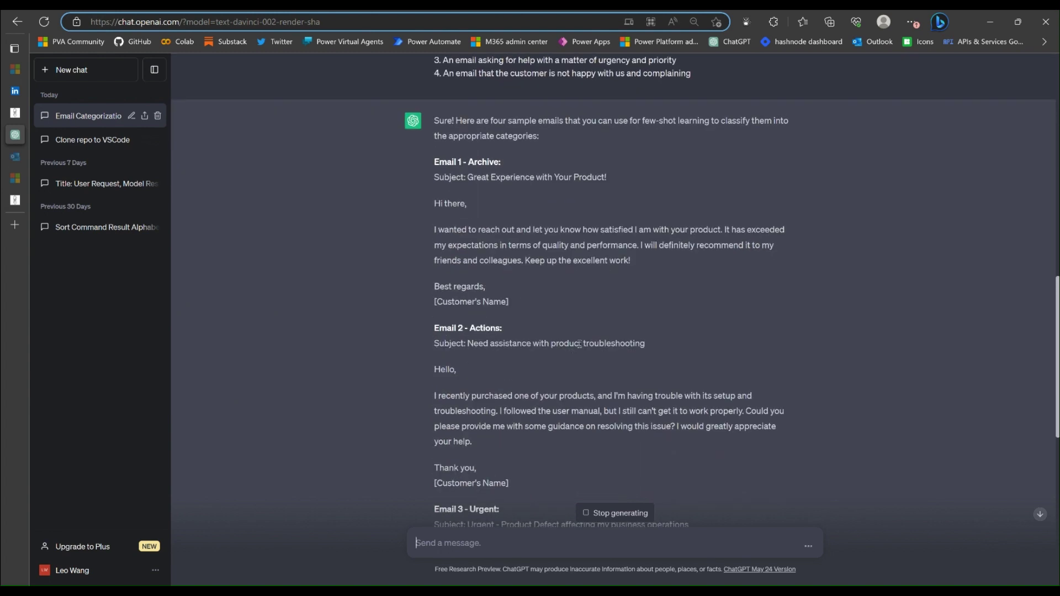
{"action": "scroll", "coordinate": [576, 348], "scroll_direction": "down", "scroll_amount": 2}
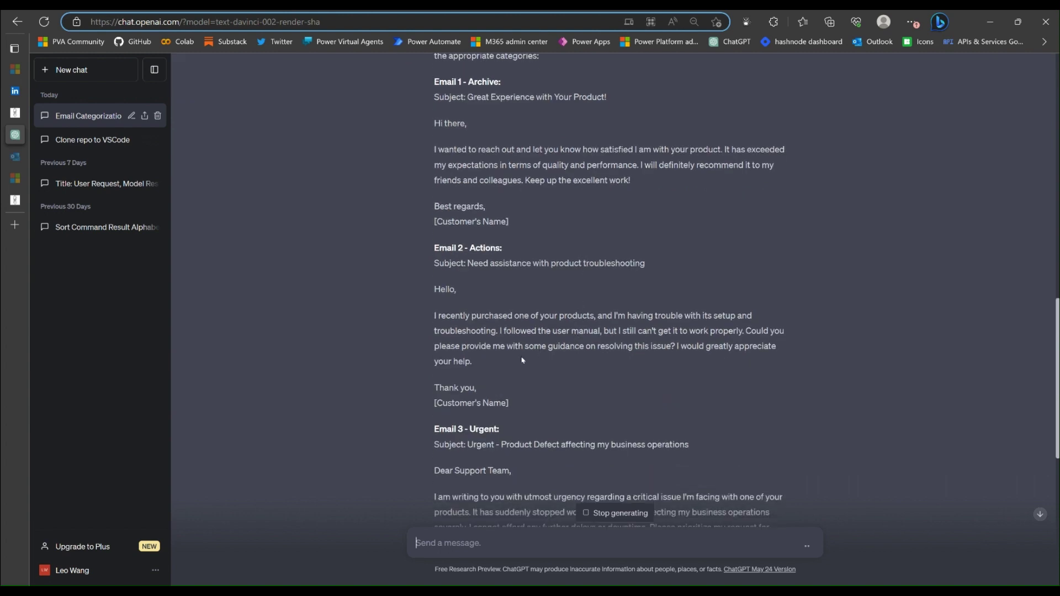
{"action": "scroll", "coordinate": [513, 395], "scroll_direction": "down", "scroll_amount": 2}
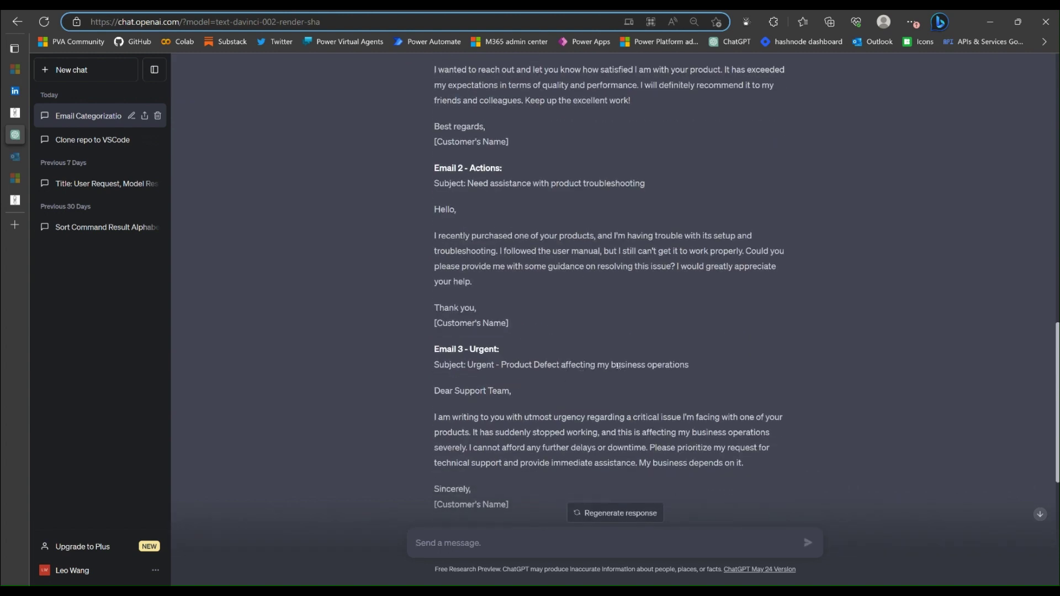
{"action": "scroll", "coordinate": [516, 430], "scroll_direction": "down", "scroll_amount": 3}
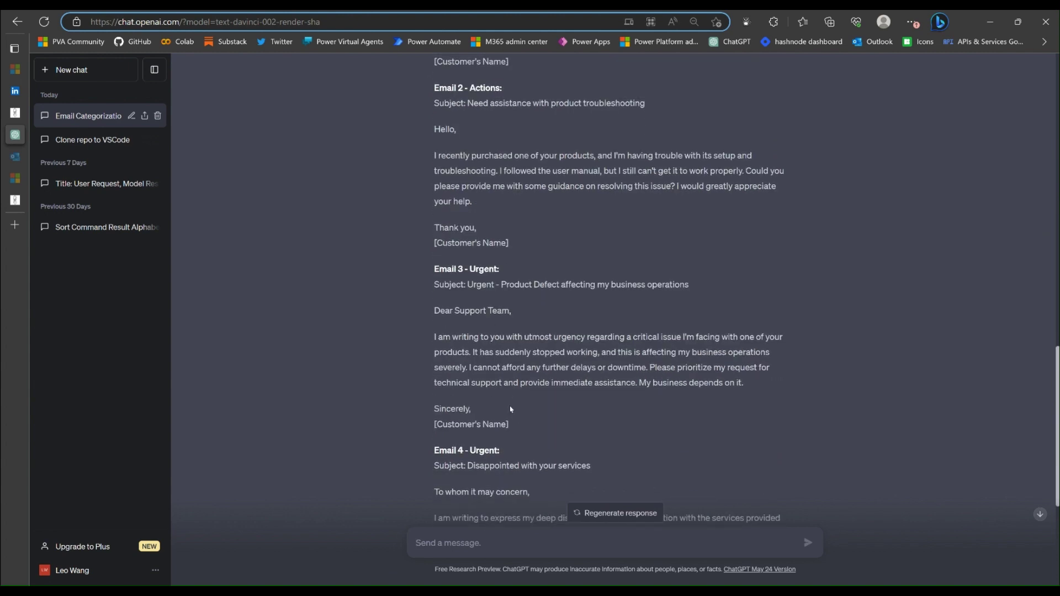
{"action": "scroll", "coordinate": [512, 402], "scroll_direction": "down", "scroll_amount": 3}
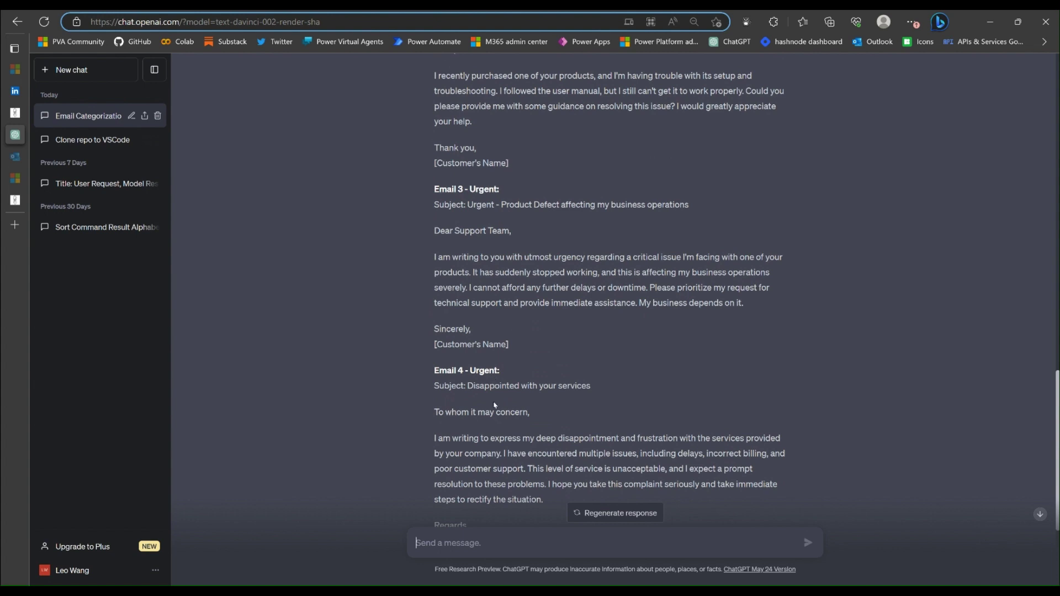
{"action": "left_click_drag", "start_coordinate": [471, 386], "coordinate": [590, 386]}
{"action": "left_click_drag", "start_coordinate": [536, 438], "coordinate": [541, 438]}
{"action": "scroll", "coordinate": [540, 442], "scroll_direction": "down", "scroll_amount": 5}
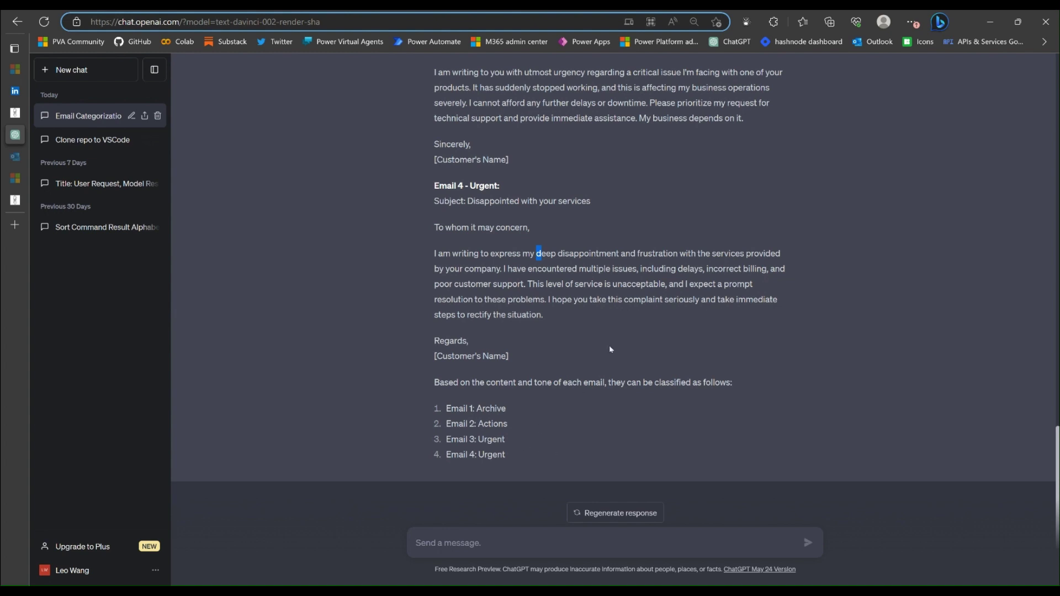
{"action": "left_click", "coordinate": [568, 420]}
{"action": "scroll", "coordinate": [620, 432], "scroll_direction": "up", "scroll_amount": 5}
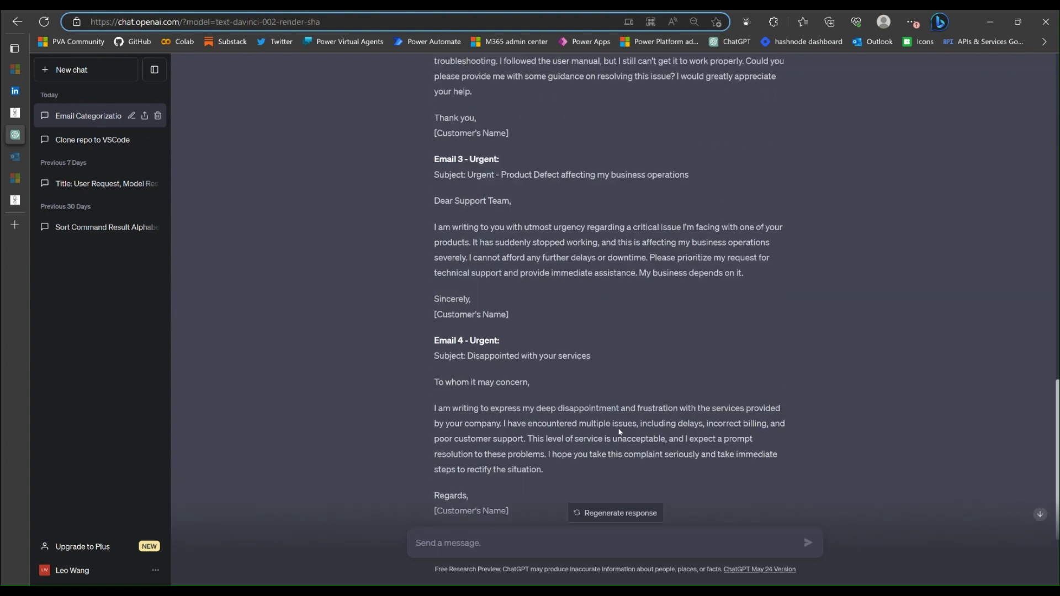
{"action": "scroll", "coordinate": [585, 299], "scroll_direction": "up", "scroll_amount": 6}
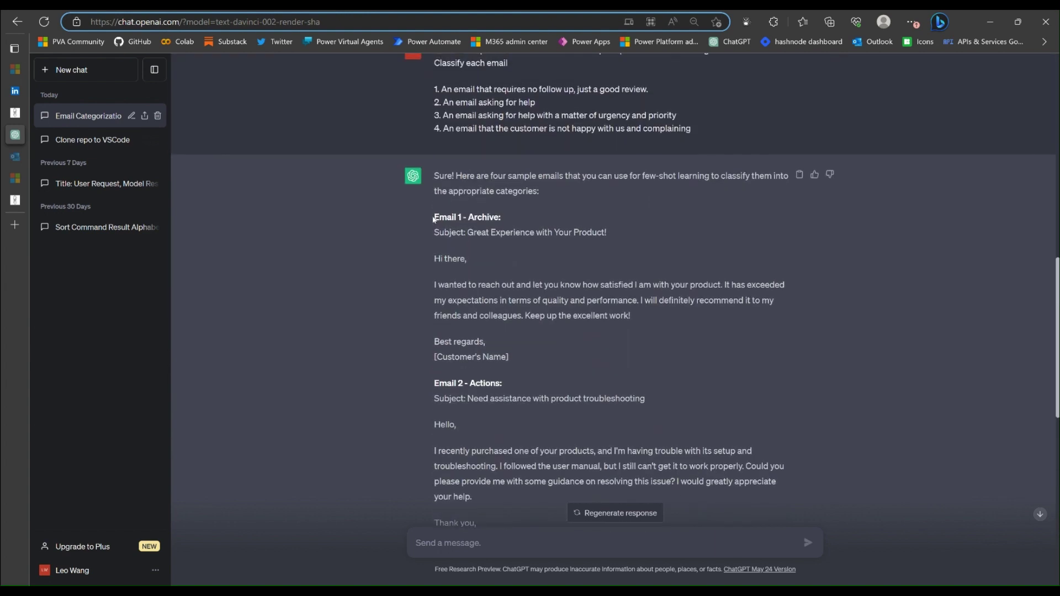
Select the sample emails from 'Email 1 - Archive' onward and return to Power Automate
{"action": "left_click_drag", "start_coordinate": [433, 216], "coordinate": [525, 451]}
{"action": "scroll", "coordinate": [672, 407], "scroll_direction": "down", "scroll_amount": 7}
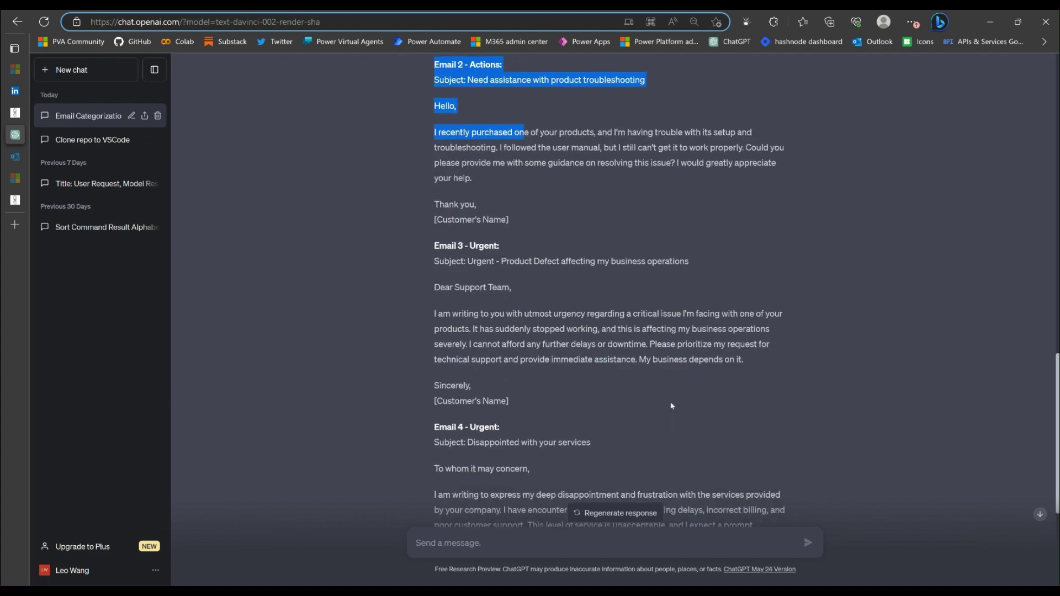
{"action": "scroll", "coordinate": [672, 407], "scroll_direction": "up", "scroll_amount": 5}
{"action": "scroll", "coordinate": [673, 407], "scroll_direction": "up", "scroll_amount": 1}
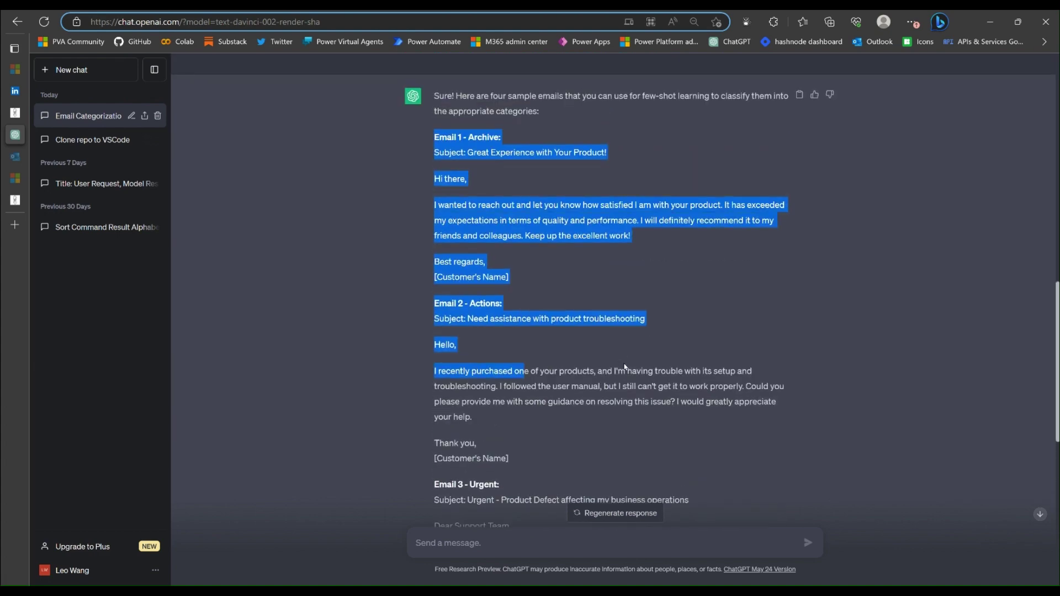
{"action": "scroll", "coordinate": [630, 363], "scroll_direction": "down", "scroll_amount": 8}
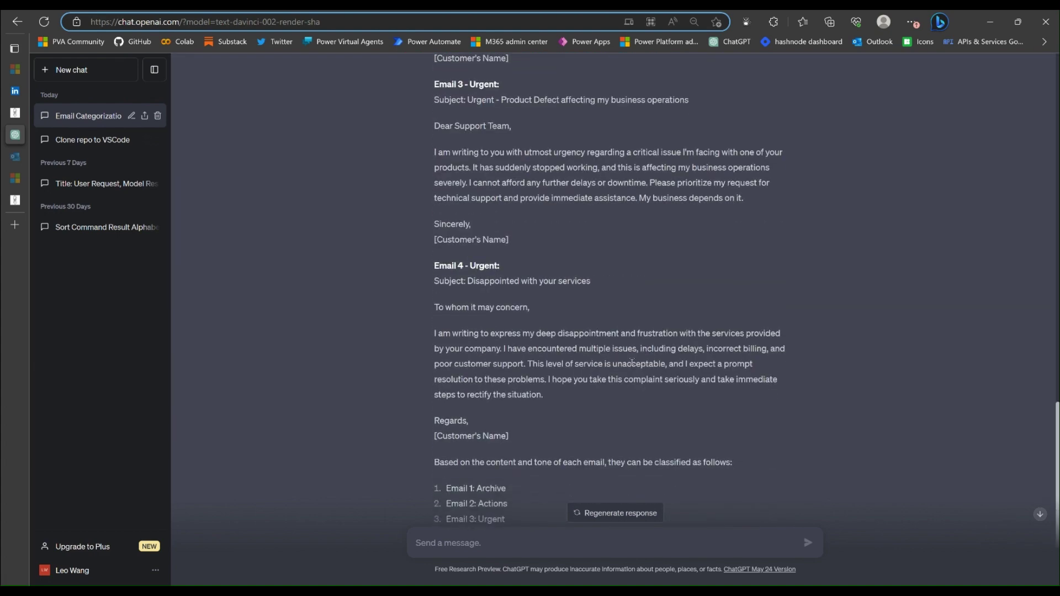
{"action": "scroll", "coordinate": [632, 362], "scroll_direction": "up", "scroll_amount": 1}
{"action": "key", "text": "shift+Down"}
{"action": "key", "text": "shift+Down"}
{"action": "key", "text": "shift+Down"}
{"action": "key", "text": "shift+Down"}
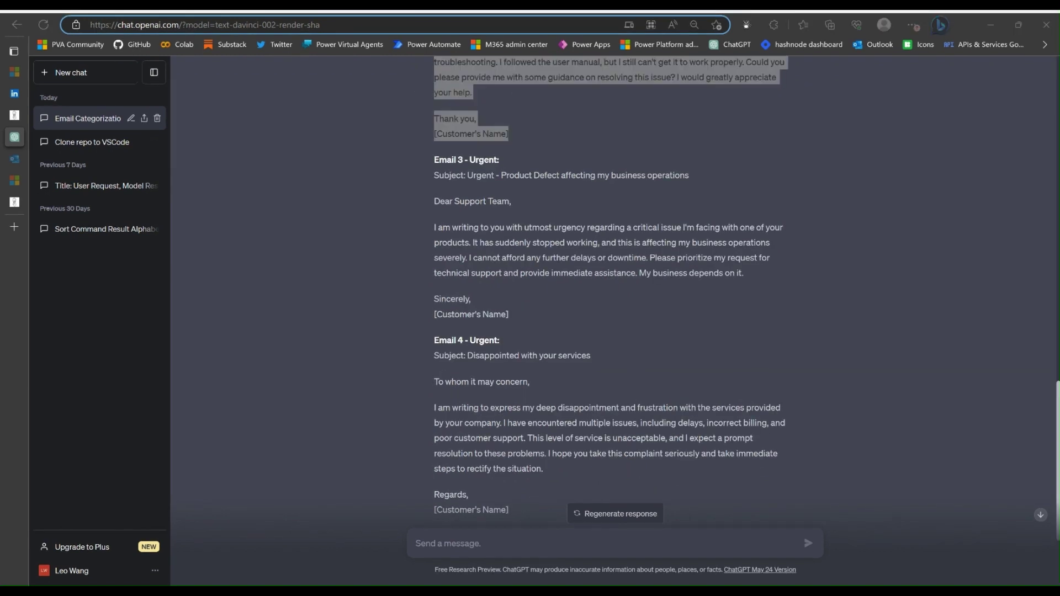
{"action": "key", "text": "alt+Tab"}
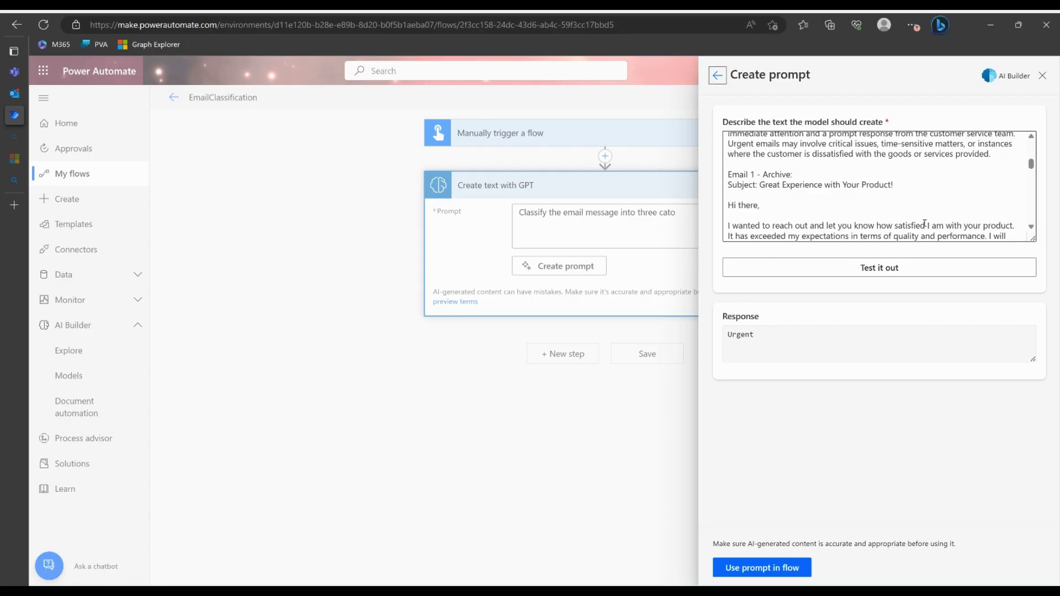
{"action": "left_click", "coordinate": [740, 221]}
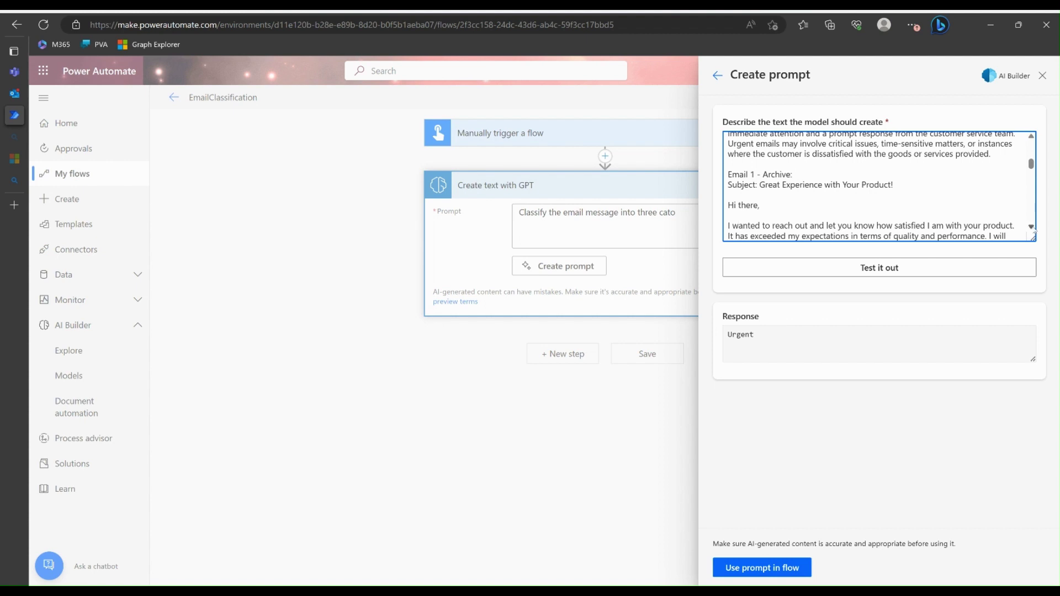
{"action": "scroll", "coordinate": [1032, 227], "scroll_direction": "down", "scroll_amount": 5}
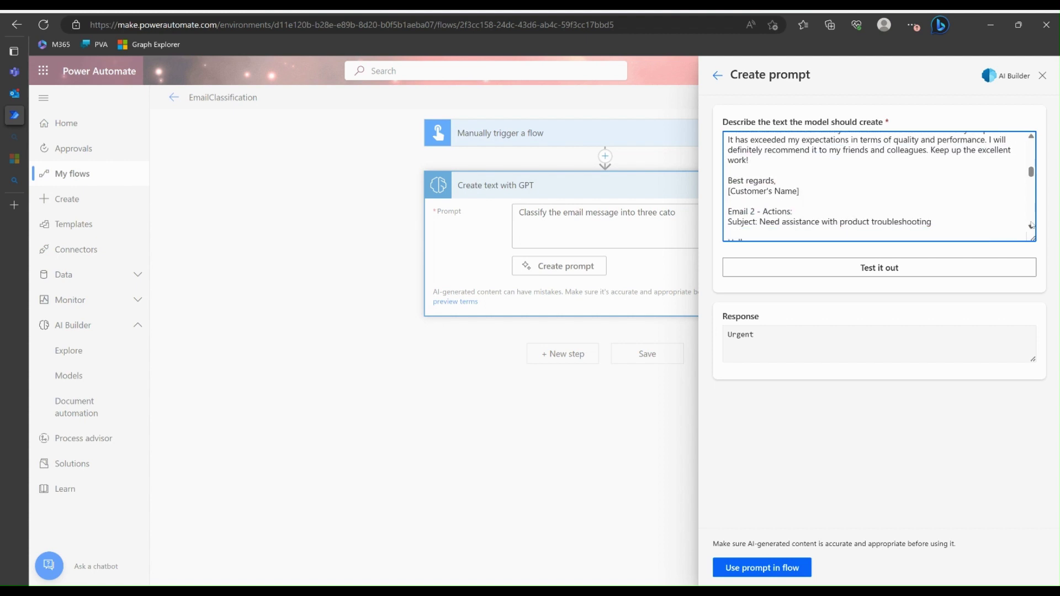
{"action": "scroll", "coordinate": [1031, 223], "scroll_direction": "down", "scroll_amount": 10}
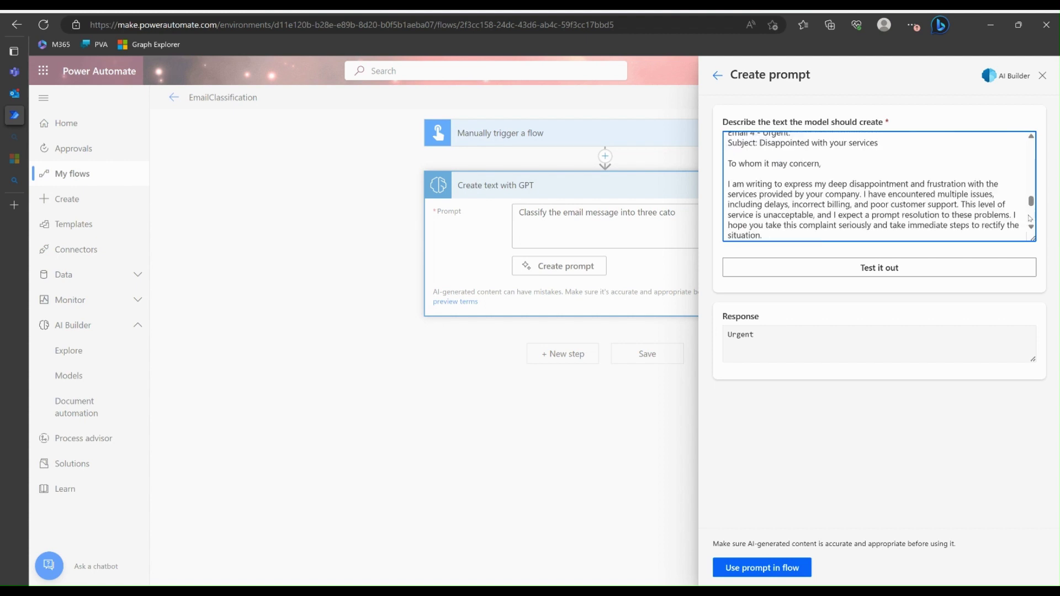
{"action": "scroll", "coordinate": [1031, 219], "scroll_direction": "down", "scroll_amount": 3}
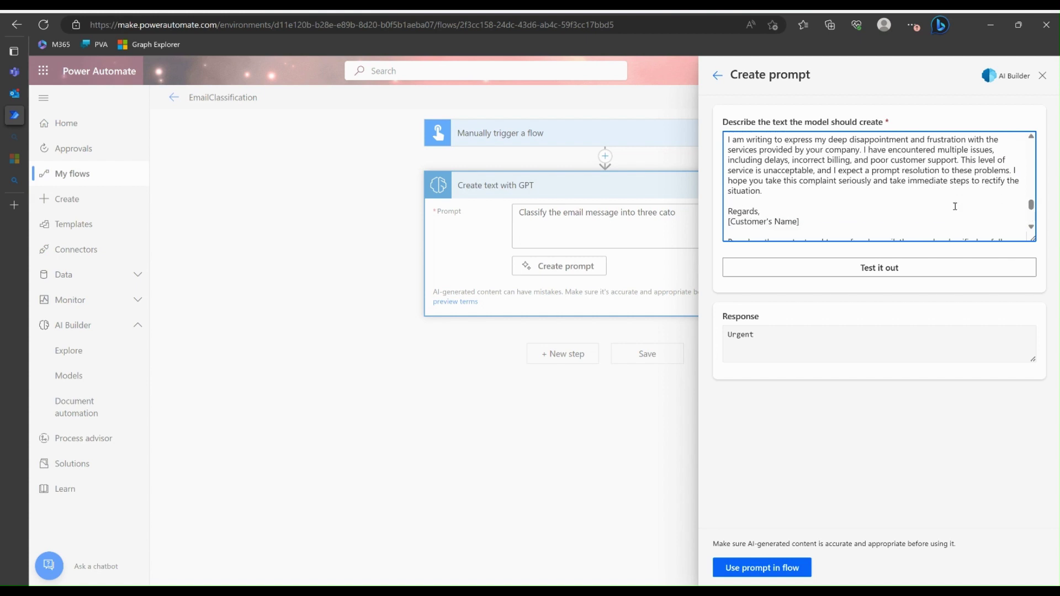
{"action": "scroll", "coordinate": [956, 206], "scroll_direction": "down", "scroll_amount": 6}
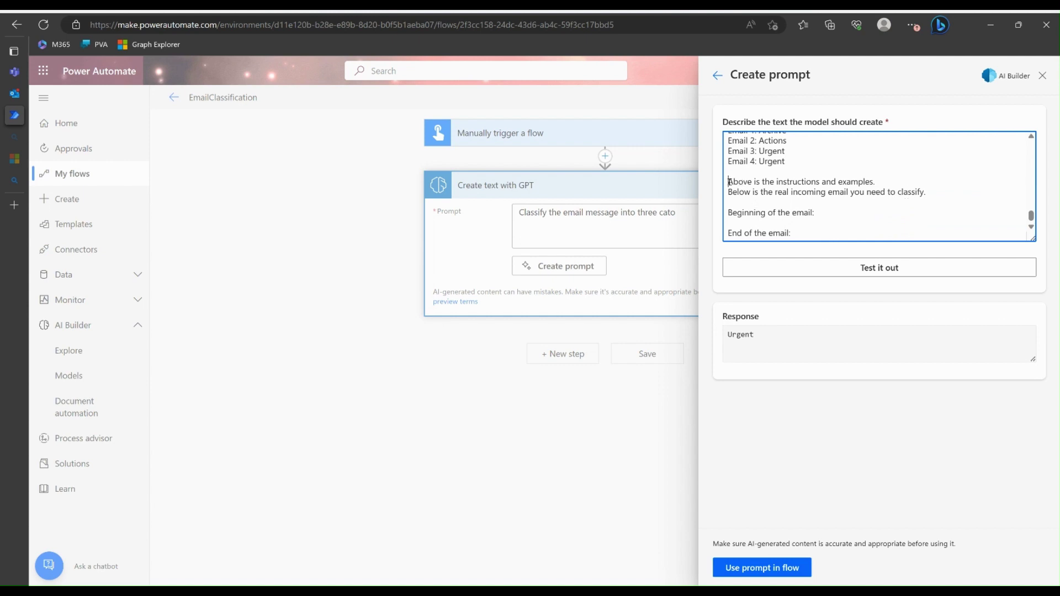
{"action": "left_click_drag", "start_coordinate": [729, 182], "coordinate": [876, 181]}
{"action": "left_click_drag", "start_coordinate": [775, 193], "coordinate": [881, 201]}
{"action": "left_click", "coordinate": [903, 217]}
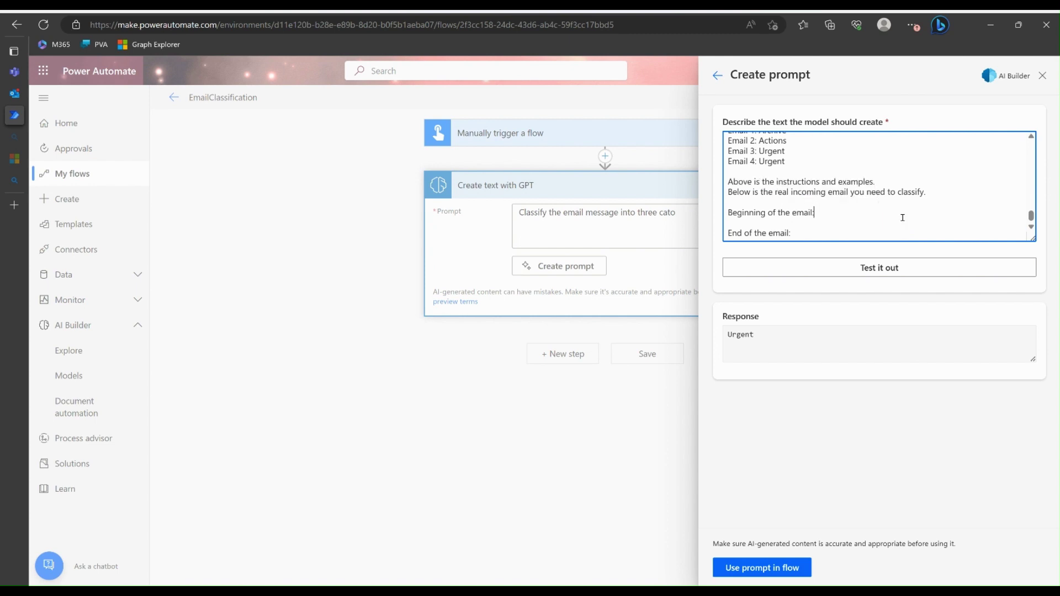
{"action": "left_click", "coordinate": [786, 223]}
Paste the thank-you sample email between the email markers and test it, getting 'Answer: Archive'
{"action": "key", "text": "Return"}
{"action": "key", "text": "Return"}
{"action": "scroll", "coordinate": [829, 193], "scroll_direction": "down", "scroll_amount": 1}
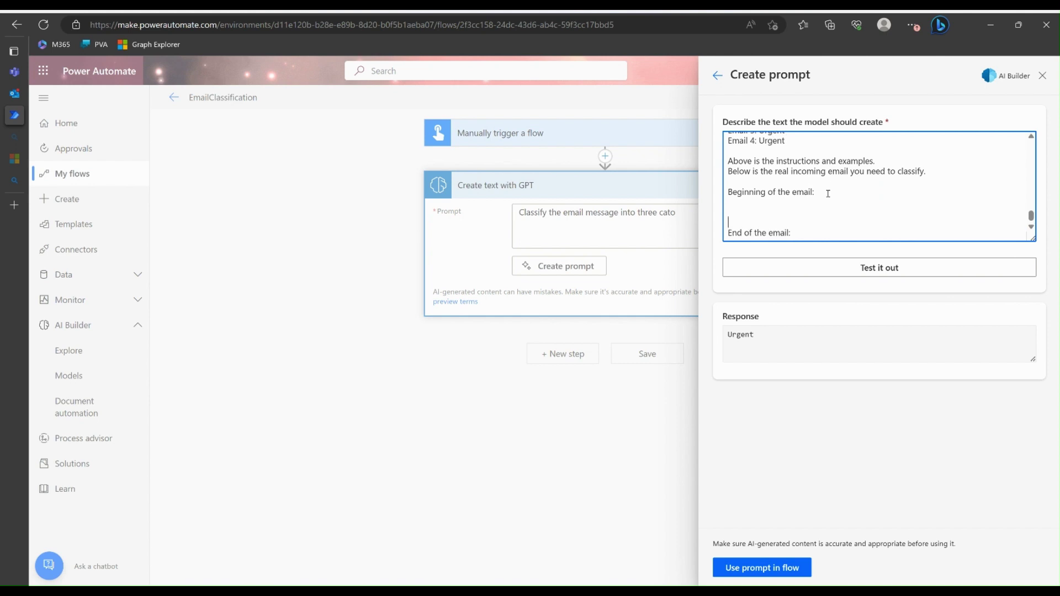
{"action": "left_click", "coordinate": [784, 214]}
{"action": "type", "text": "Dear Support Team,  I wanted to express my gratitude for your quick response to my previous inquiry. Your assistance resolved my issue, and I am now fully satisfied with your product. Thank you for your excellent customer service!  Best regards, [Customer's Name]"}
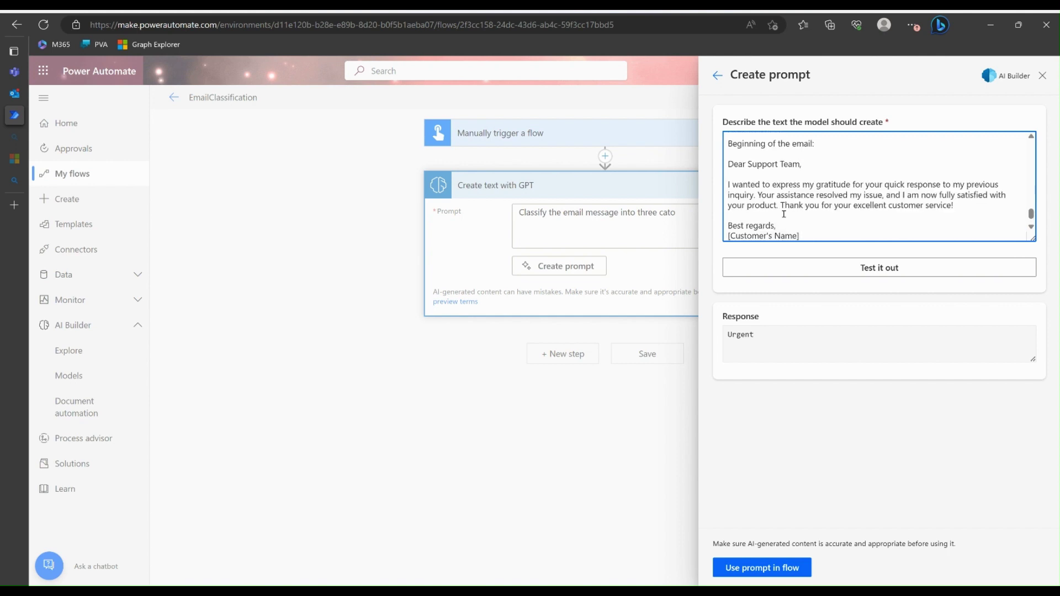
{"action": "scroll", "coordinate": [839, 201], "scroll_direction": "down", "scroll_amount": 1}
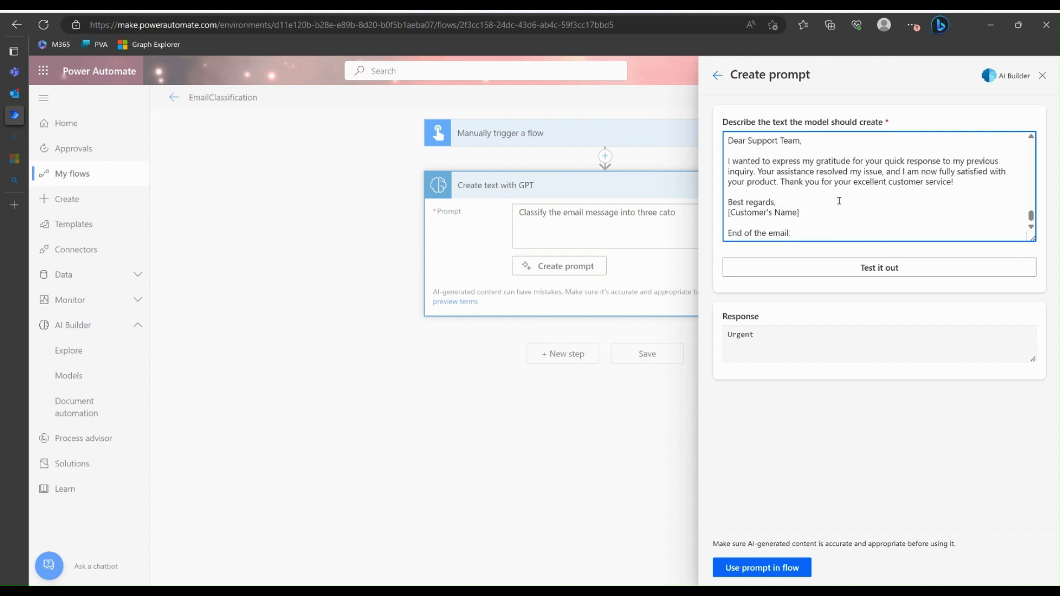
{"action": "scroll", "coordinate": [840, 201], "scroll_direction": "up", "scroll_amount": 1}
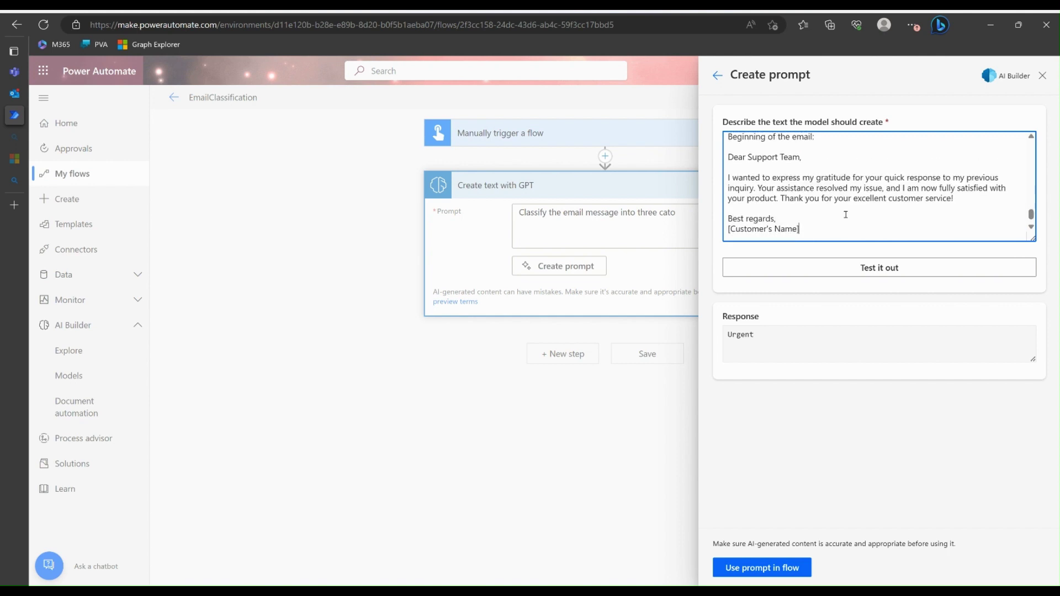
{"action": "left_click", "coordinate": [878, 271]}
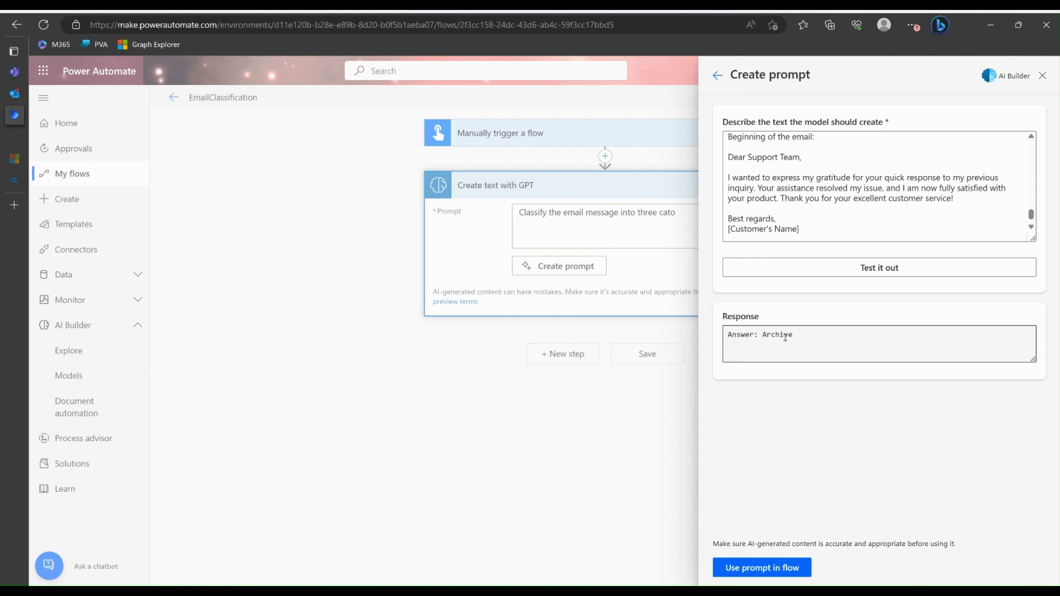
Review the existing labelling instruction and the rest of the prompt
{"action": "left_click_drag", "start_coordinate": [1032, 217], "coordinate": [1044, 148]}
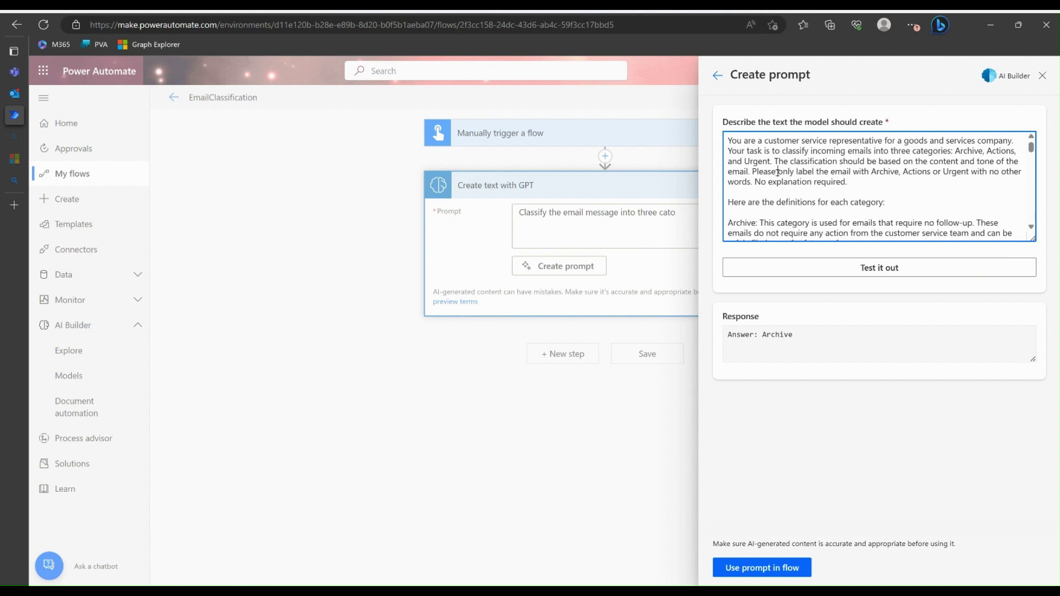
{"action": "left_click_drag", "start_coordinate": [778, 172], "coordinate": [934, 172]}
{"action": "left_click", "coordinate": [892, 189]}
{"action": "left_click_drag", "start_coordinate": [1031, 148], "coordinate": [1010, 208]}
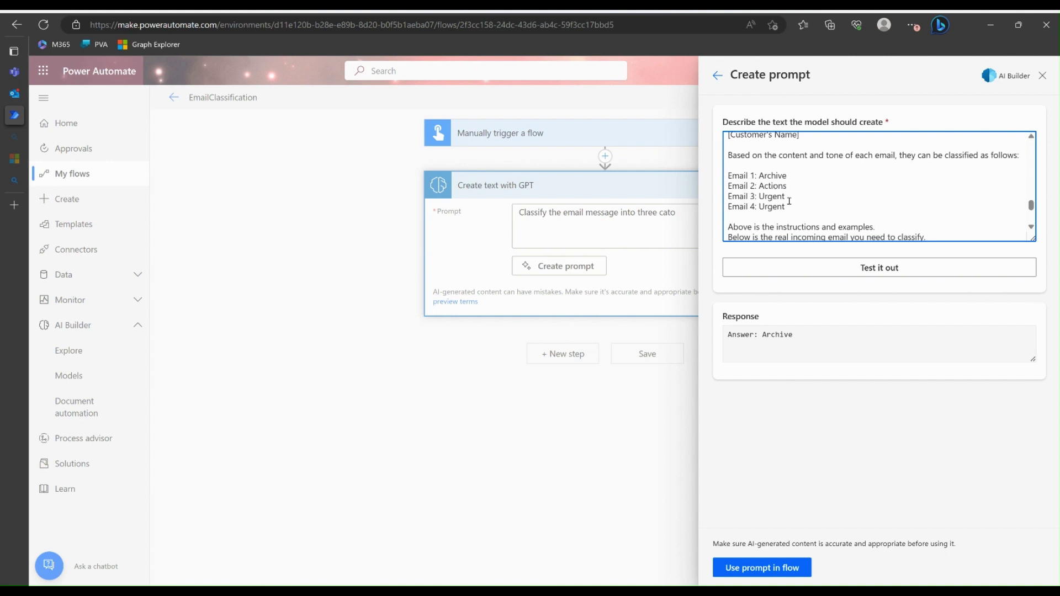
{"action": "scroll", "coordinate": [918, 199], "scroll_direction": "up", "scroll_amount": 1}
{"action": "scroll", "coordinate": [919, 200], "scroll_direction": "down", "scroll_amount": 2}
{"action": "scroll", "coordinate": [918, 200], "scroll_direction": "down", "scroll_amount": 1}
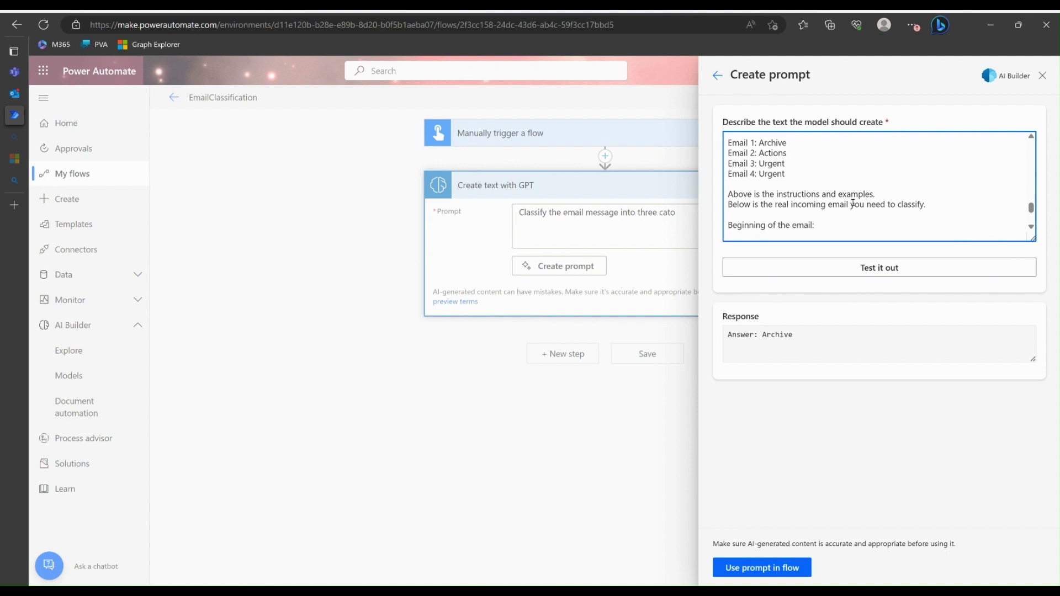
{"action": "scroll", "coordinate": [869, 210], "scroll_direction": "down", "scroll_amount": 1}
{"action": "scroll", "coordinate": [868, 207], "scroll_direction": "up", "scroll_amount": 1}
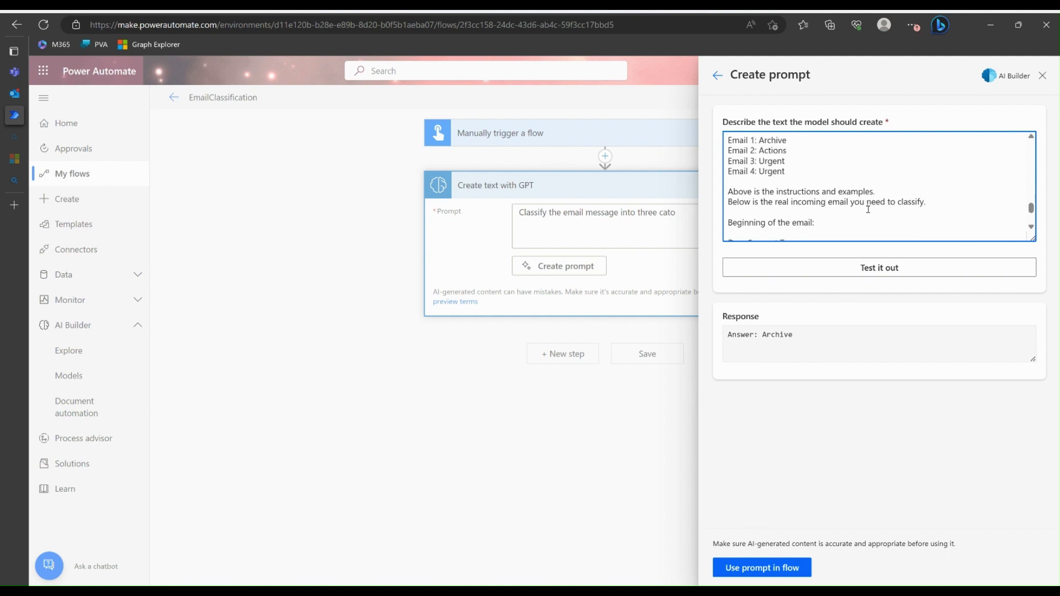
{"action": "scroll", "coordinate": [933, 204], "scroll_direction": "down", "scroll_amount": 2}
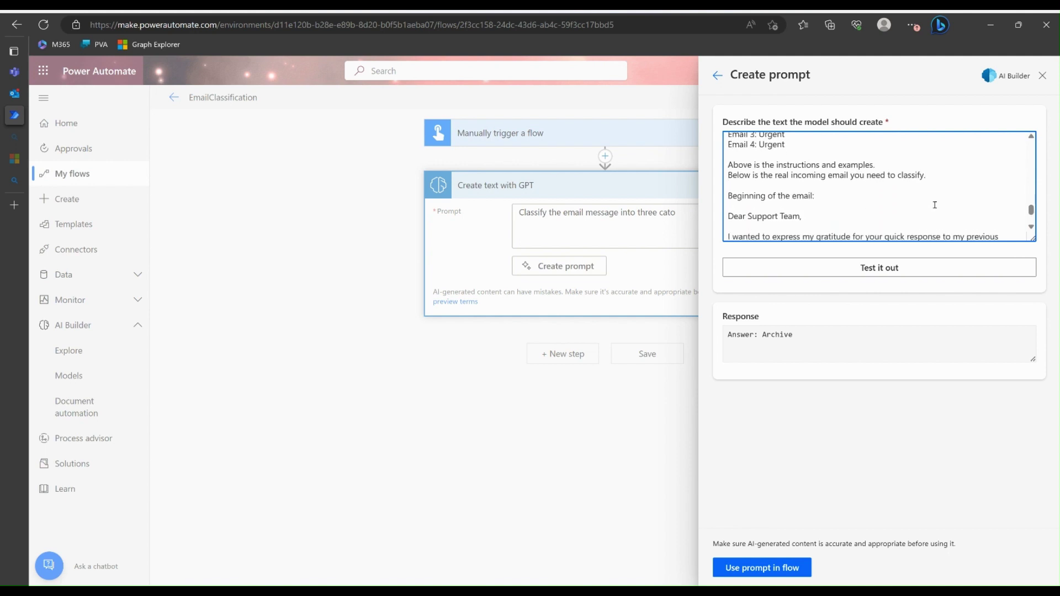
Add the line 'Please only classify with Archive, Action or Urgent with no other words.'
{"action": "left_click", "coordinate": [956, 168]}
{"action": "key", "text": "Return"}
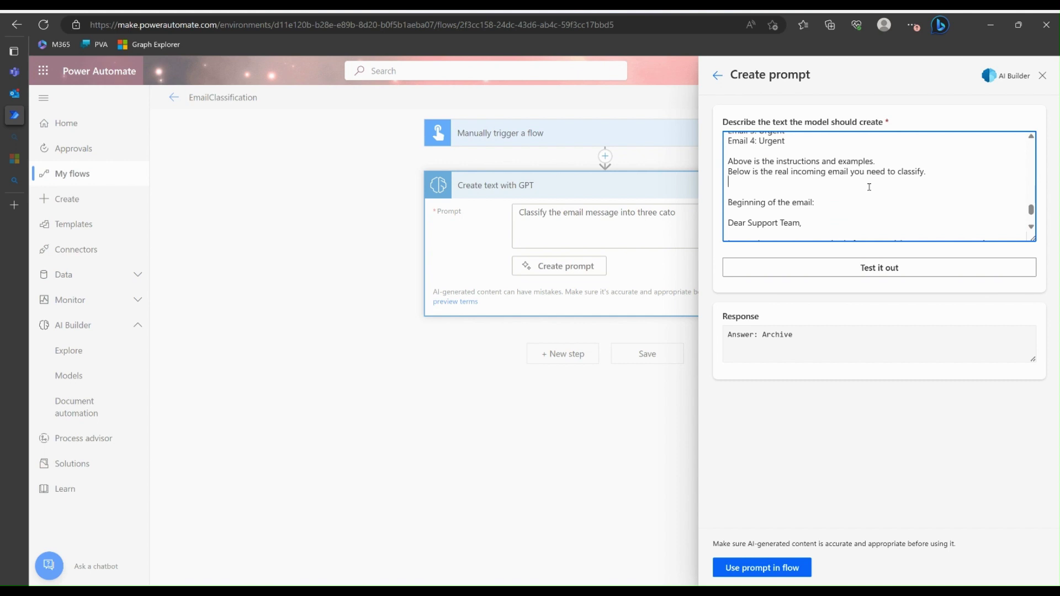
{"action": "type", "text": "Please only classify with Ar"}
{"action": "key", "text": "Delete"}
{"action": "type", "text": "chi"}
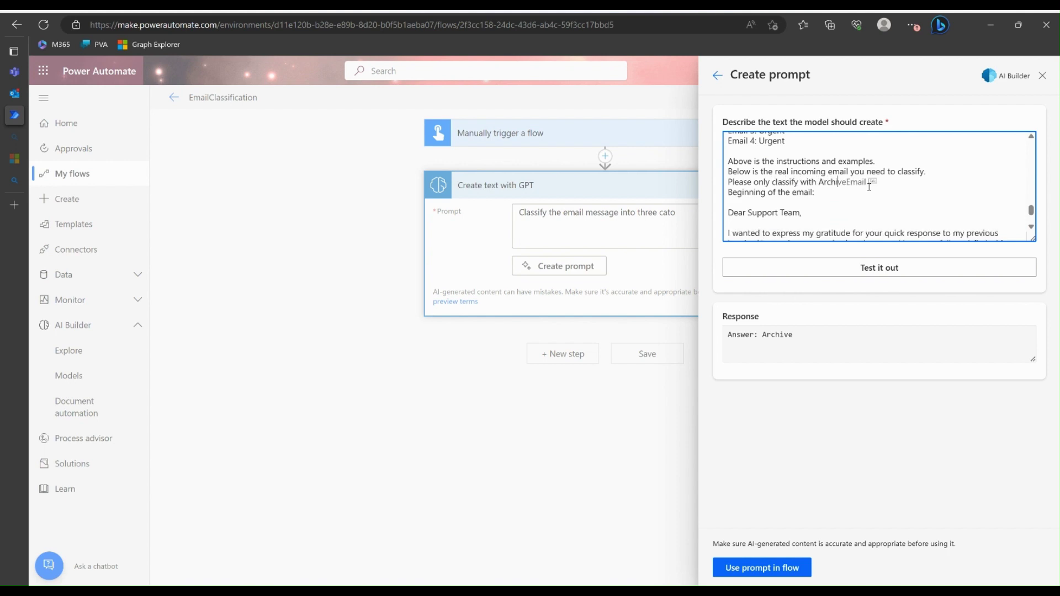
{"action": "type", "text": "ve, Action or Urgent with no other words"}
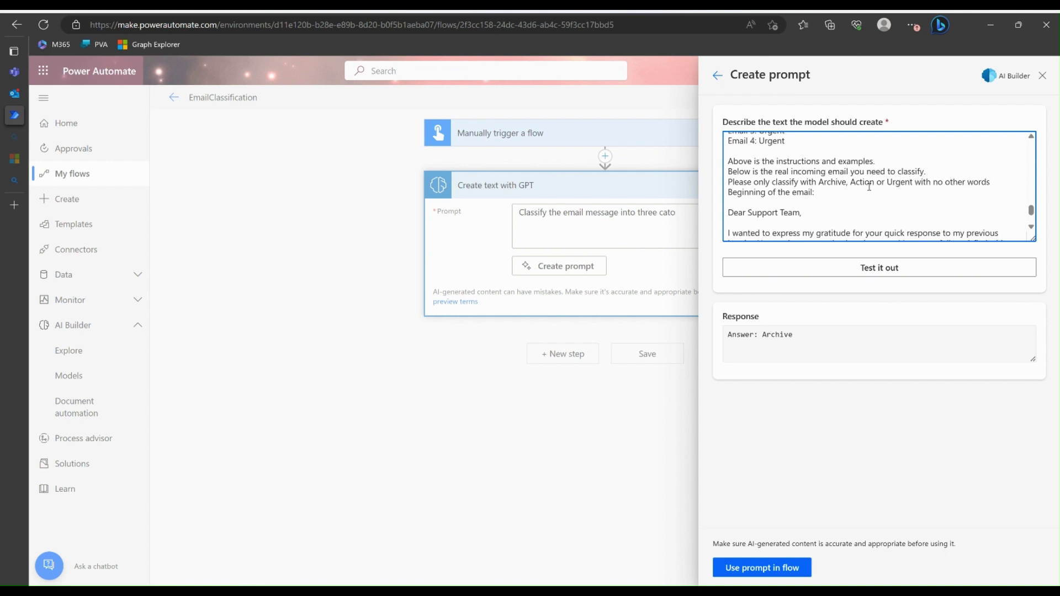
{"action": "type", "text": "."}
{"action": "key", "text": "Return"}
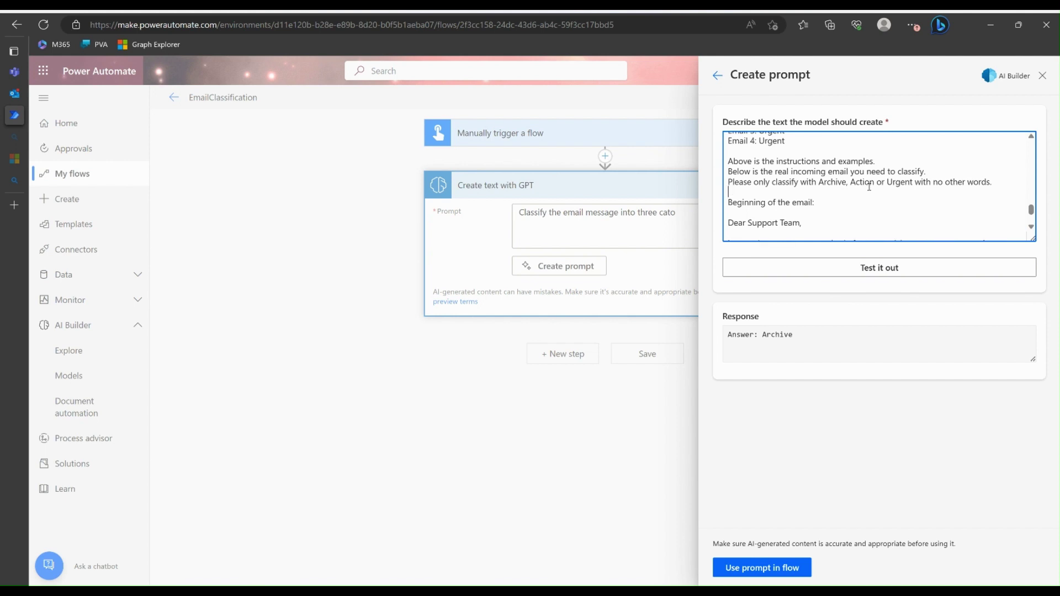
Retest the prompt so it answers just Archive, then delete the thank-you email body
{"action": "left_click", "coordinate": [883, 268]}
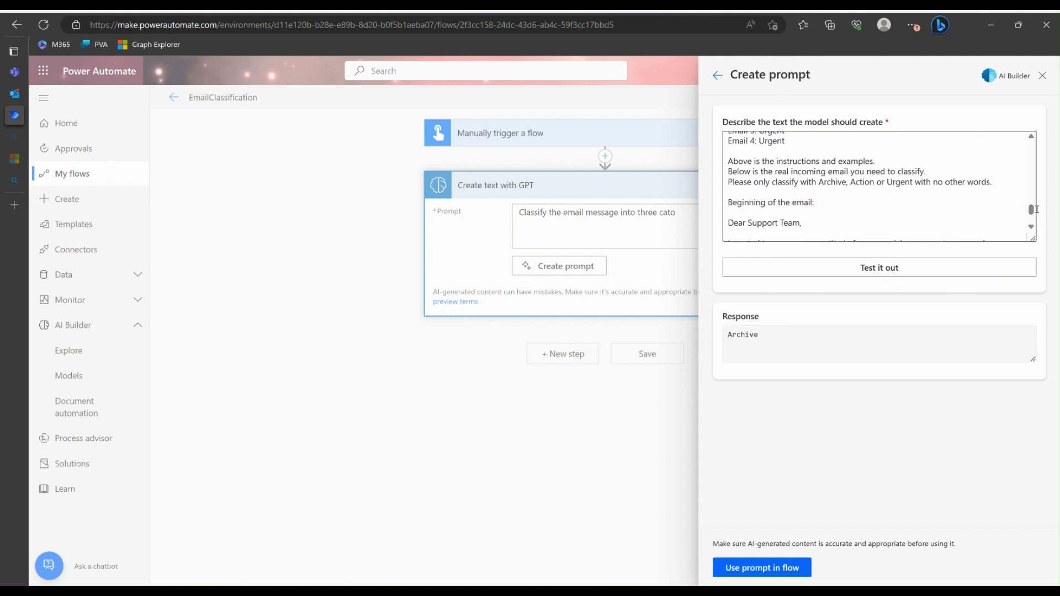
{"action": "scroll", "coordinate": [946, 218], "scroll_direction": "down", "scroll_amount": 3}
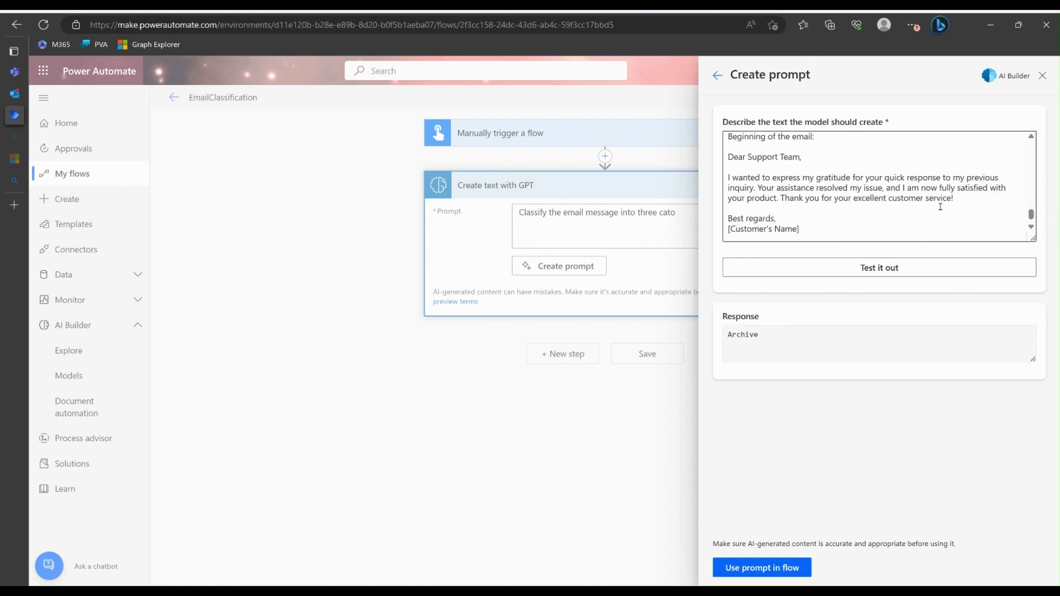
{"action": "left_click_drag", "start_coordinate": [729, 157], "coordinate": [800, 225]}
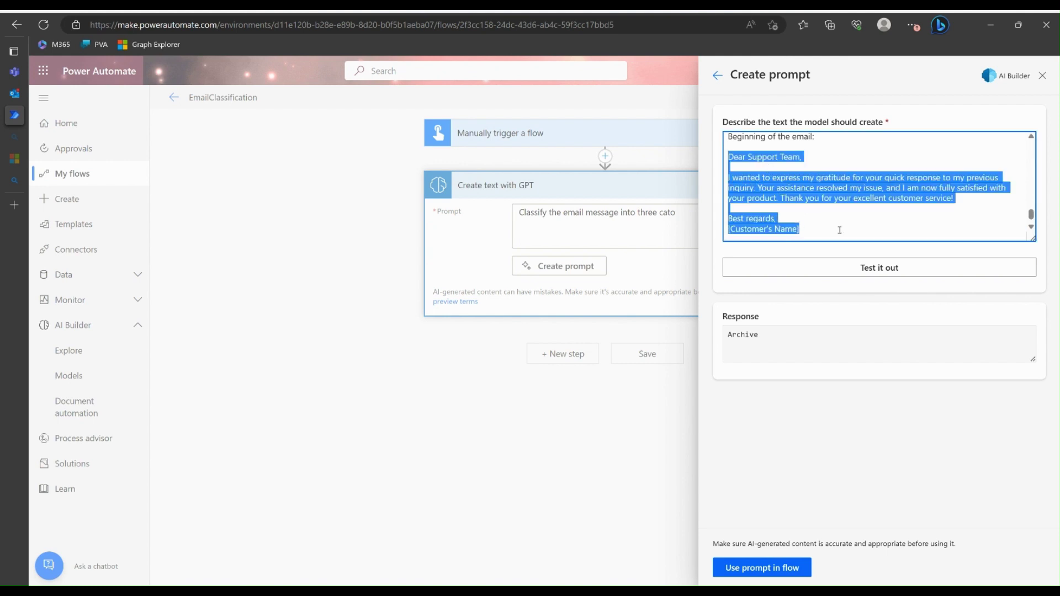
{"action": "key", "text": "BackSpace"}
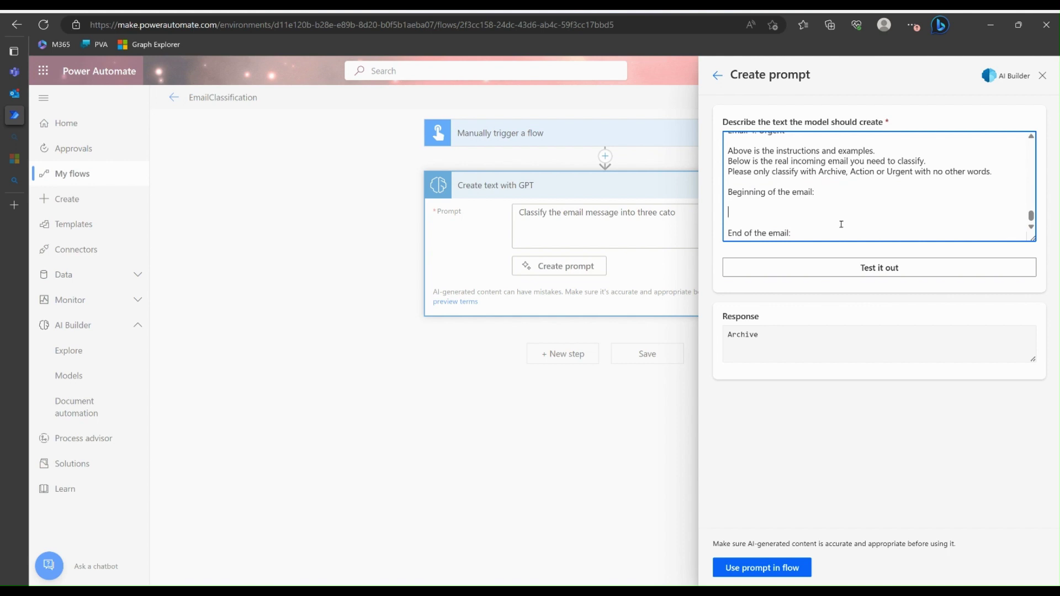
Paste the product-specifications question email and test it, confirming it classifies as Actions
{"action": "key", "text": "alt+Tab"}
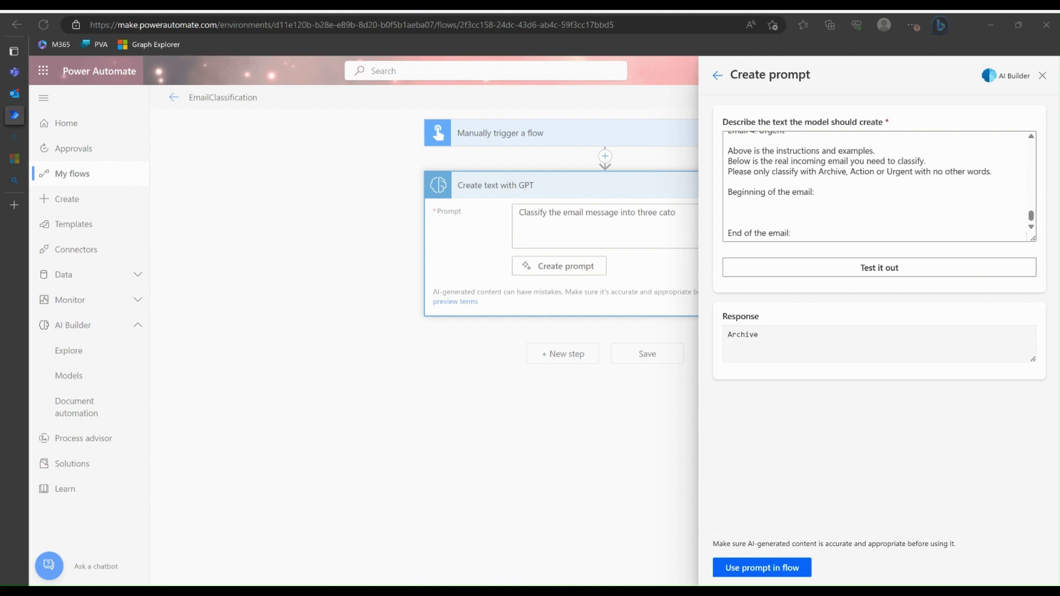
{"action": "left_click", "coordinate": [833, 210]}
{"action": "type", "text": "Hello,  I recently purchased one of your products, and I have a few questions regarding its specifications. Specifically, I need clarification on its compatibility with certain operating systems and the warranty coverage. Could you please provide me with detailed information regarding these aspects? I appreciate your help.  Thank you, [Customer's Name]"}
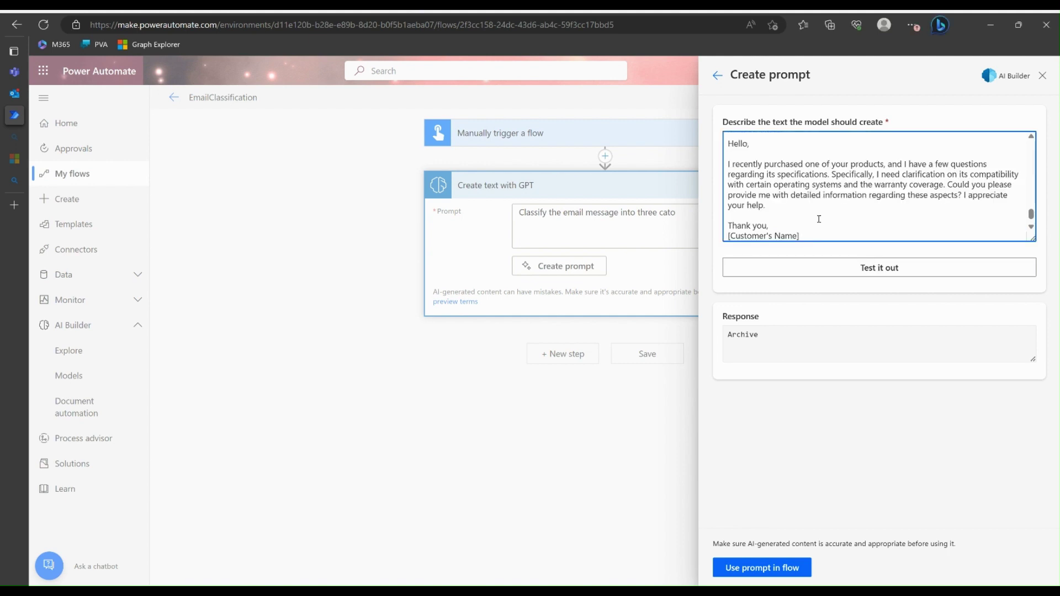
{"action": "left_click", "coordinate": [883, 270]}
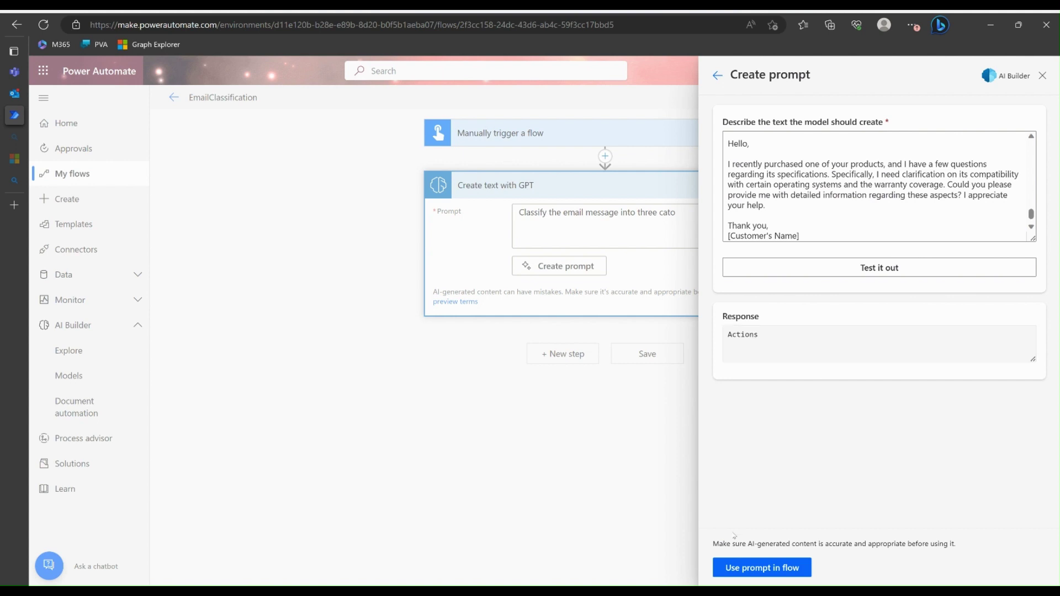
{"action": "scroll", "coordinate": [734, 154], "scroll_direction": "up", "scroll_amount": 1}
Delete the product question email and its leftover sign-off lines from the prompt
{"action": "left_click", "coordinate": [731, 142]}
{"action": "left_click_drag", "start_coordinate": [732, 142], "coordinate": [776, 227]}
{"action": "key", "text": "BackSpace"}
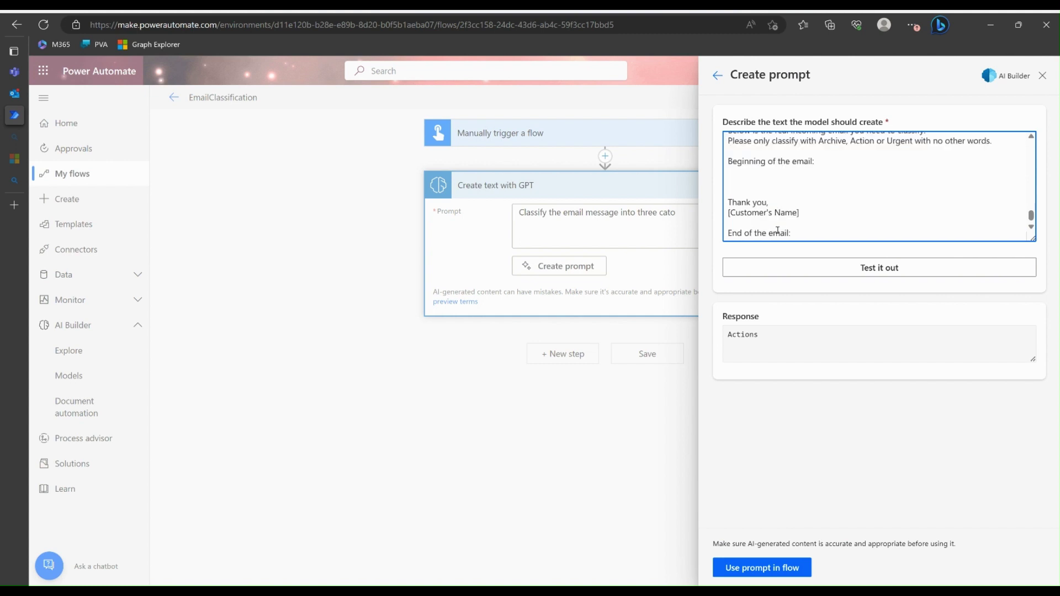
{"action": "left_click_drag", "start_coordinate": [810, 214], "coordinate": [723, 190]}
{"action": "key", "text": "BackSpace"}
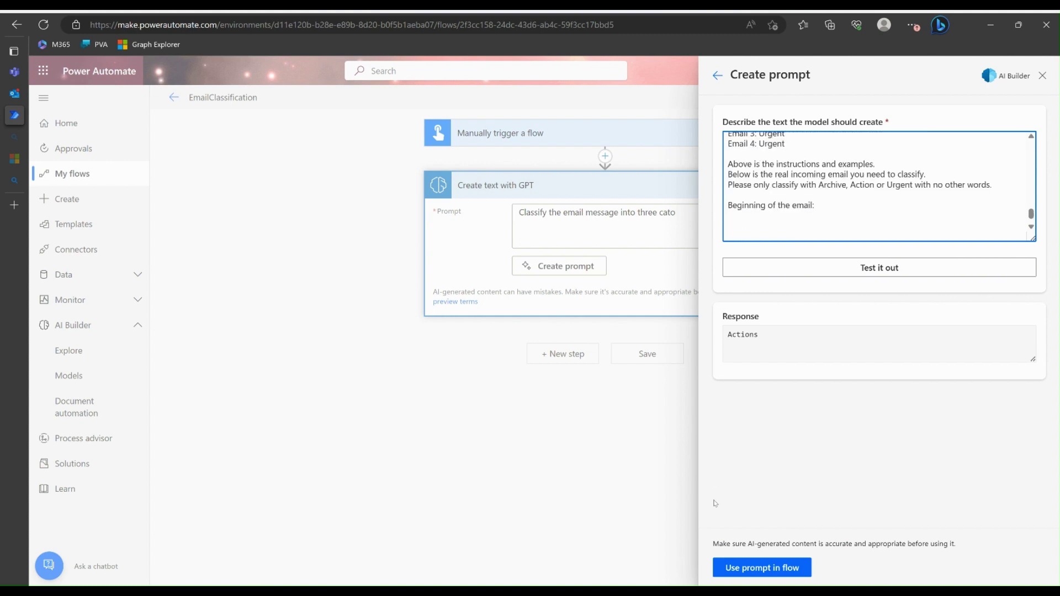
Paste the undelivered-package complaint email and test it, confirming it returns Urgent
{"action": "key", "text": "alt+Tab"}
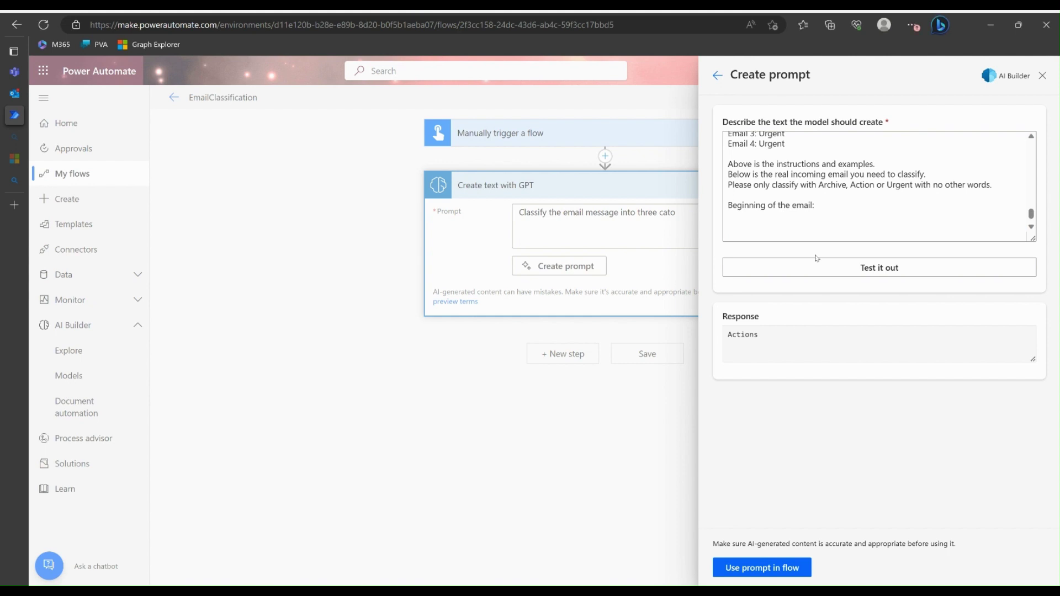
{"action": "left_click", "coordinate": [808, 221]}
{"action": "key", "text": "ctrl+v"}
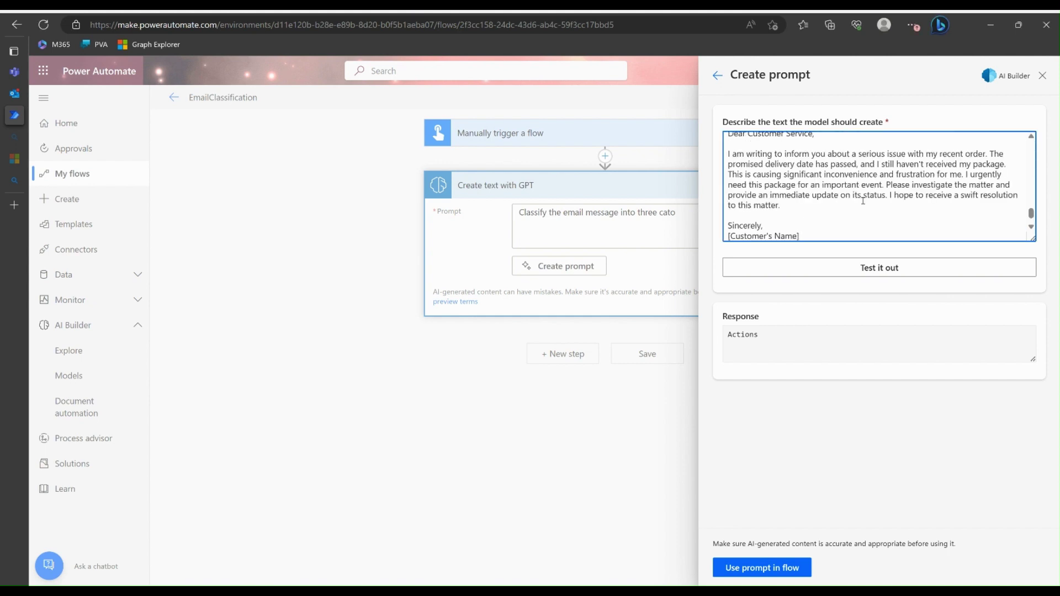
{"action": "scroll", "coordinate": [784, 157], "scroll_direction": "up", "scroll_amount": 2}
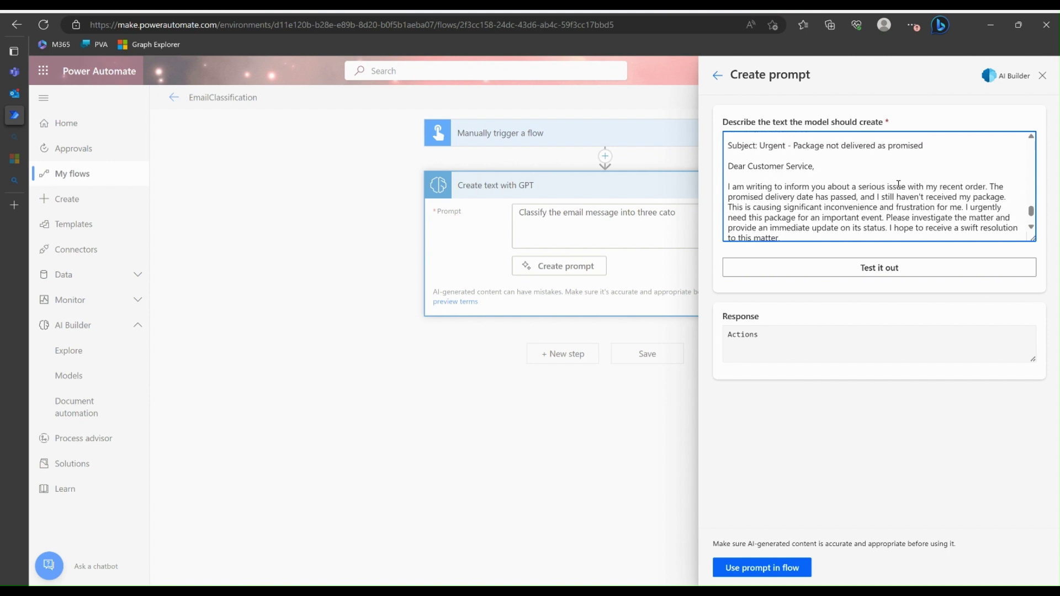
{"action": "scroll", "coordinate": [895, 191], "scroll_direction": "down", "scroll_amount": 1}
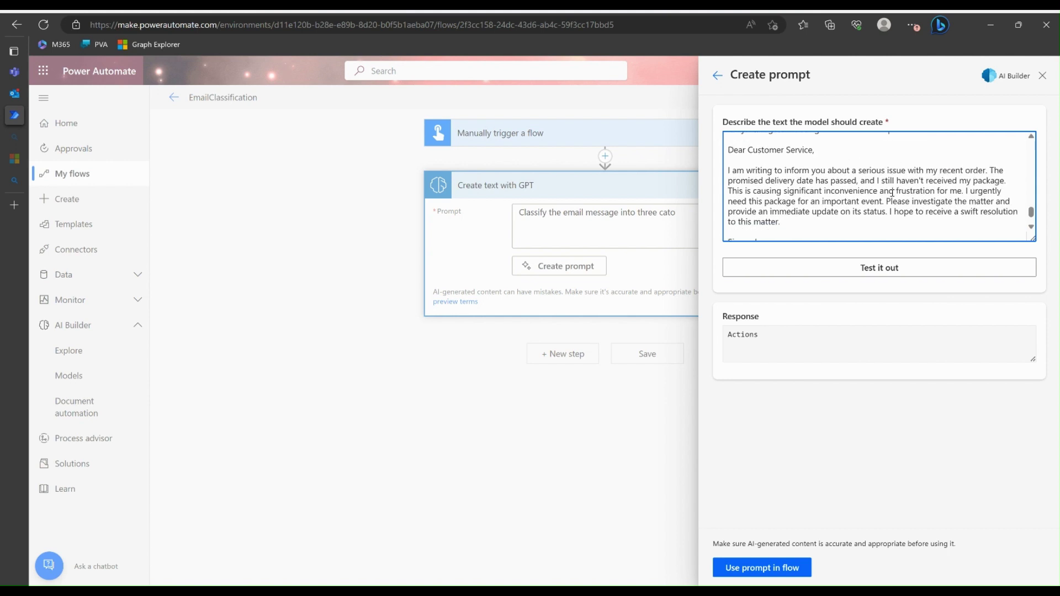
{"action": "left_click", "coordinate": [888, 271]}
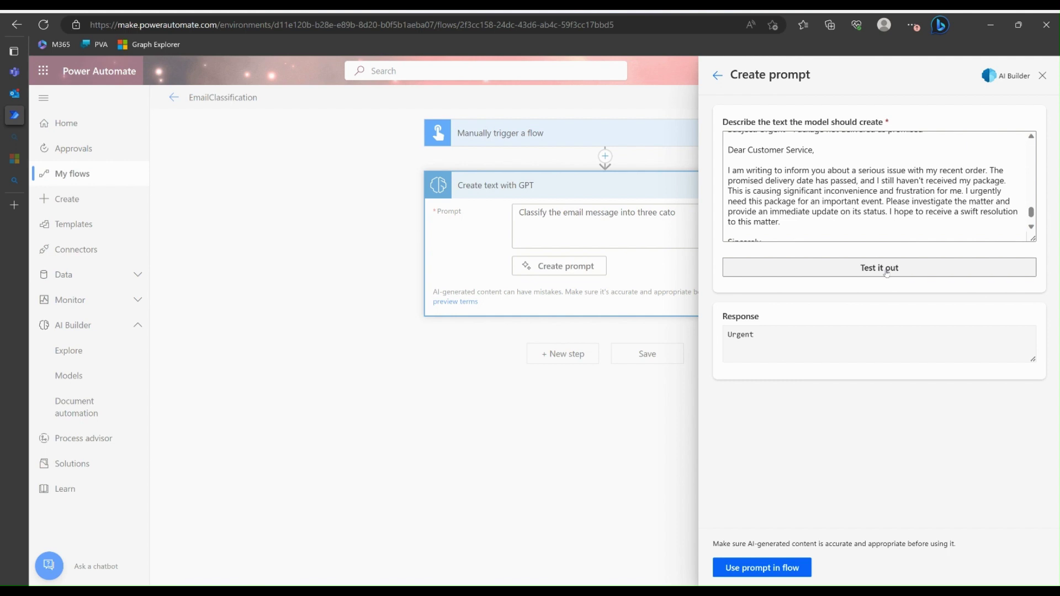
{"action": "scroll", "coordinate": [932, 204], "scroll_direction": "down", "scroll_amount": 2}
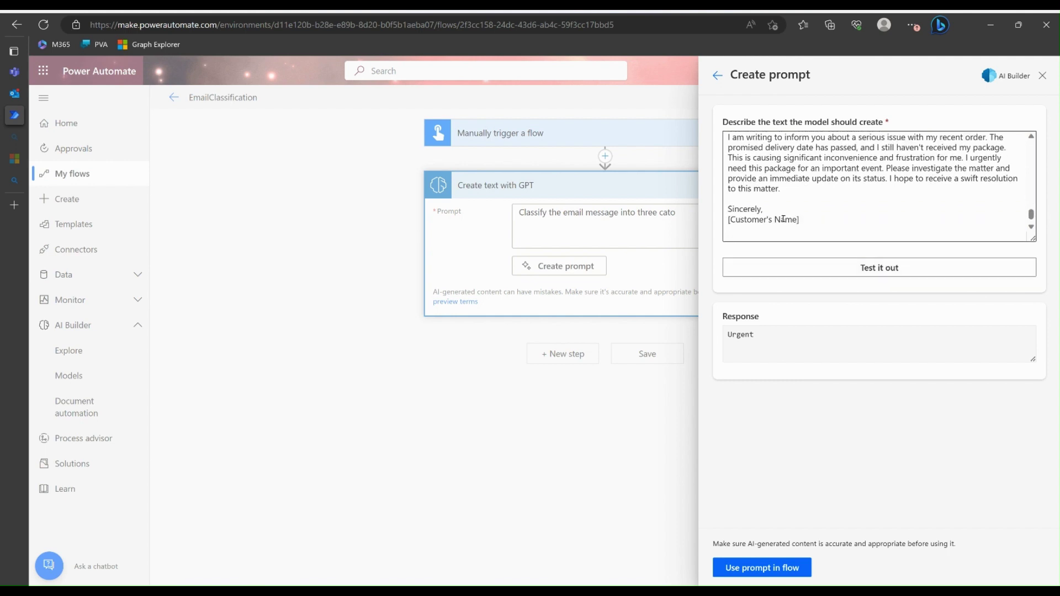
{"action": "scroll", "coordinate": [784, 219], "scroll_direction": "up", "scroll_amount": 1}
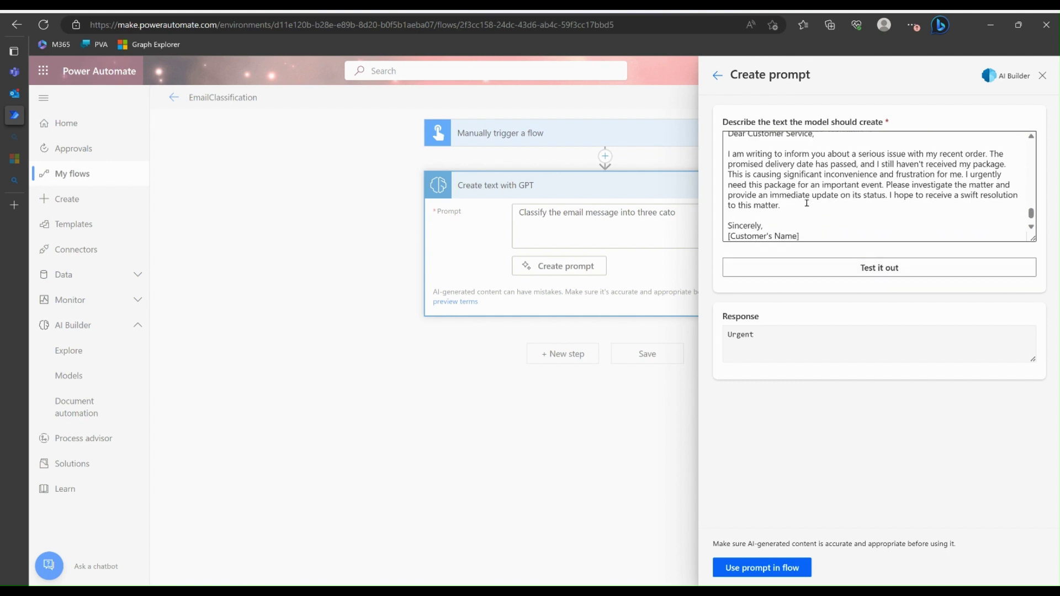
{"action": "left_click", "coordinate": [805, 215]}
Delete the complaint email and extra blank lines, leaving one empty line between the email markers
{"action": "left_click_drag", "start_coordinate": [803, 237], "coordinate": [730, 135]}
{"action": "scroll", "coordinate": [822, 186], "scroll_direction": "up", "scroll_amount": 1}
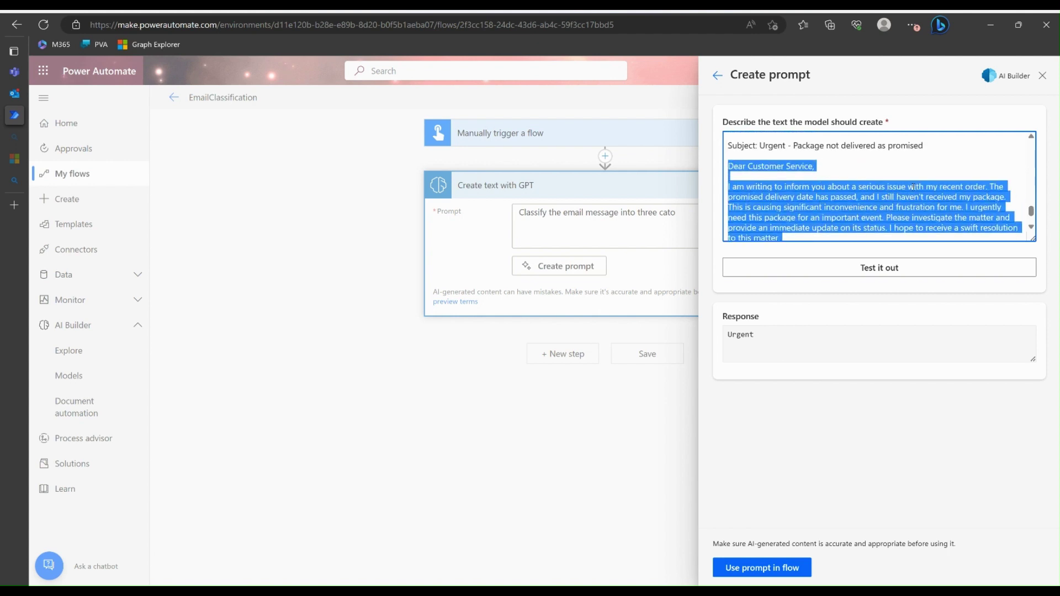
{"action": "key", "text": "shift+Up"}
{"action": "key", "text": "shift+Up"}
{"action": "key", "text": "BackSpace"}
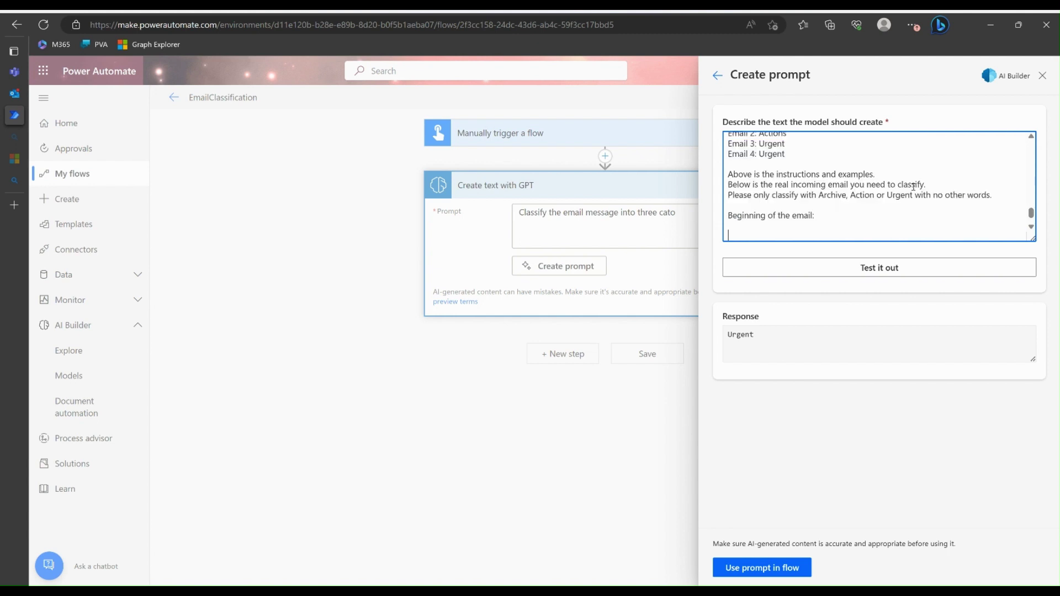
{"action": "scroll", "coordinate": [914, 187], "scroll_direction": "down", "scroll_amount": 1}
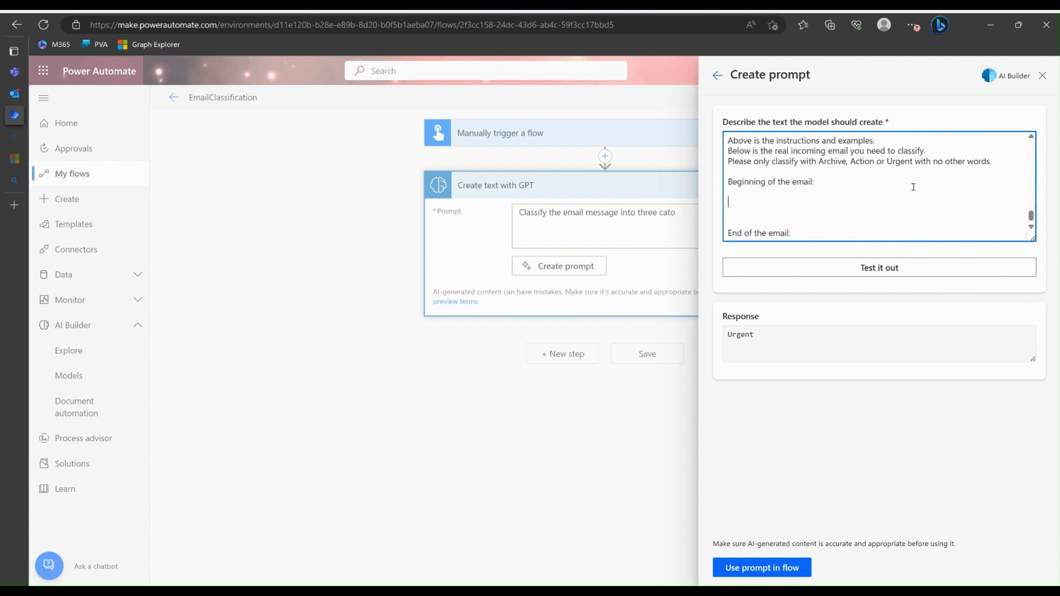
{"action": "key", "text": "BackSpace"}
{"action": "key", "text": "BackSpace"}
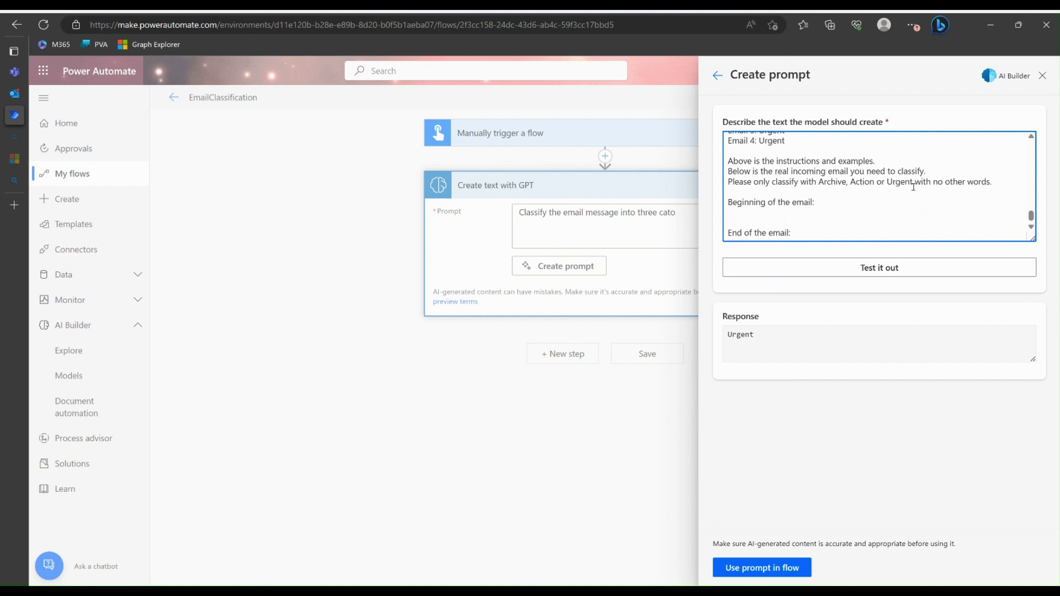
{"action": "left_click", "coordinate": [792, 217]}
{"action": "key", "text": "BackSpace"}
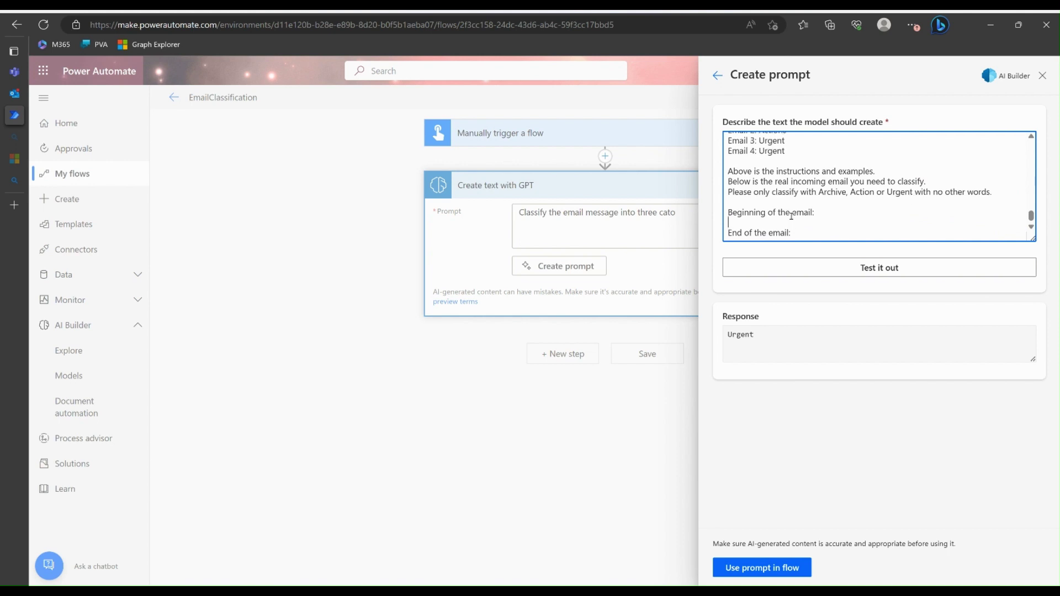
Use the finished prompt in the flow, dismiss the Replace your sample reminder, and review it
{"action": "left_click", "coordinate": [766, 569]}
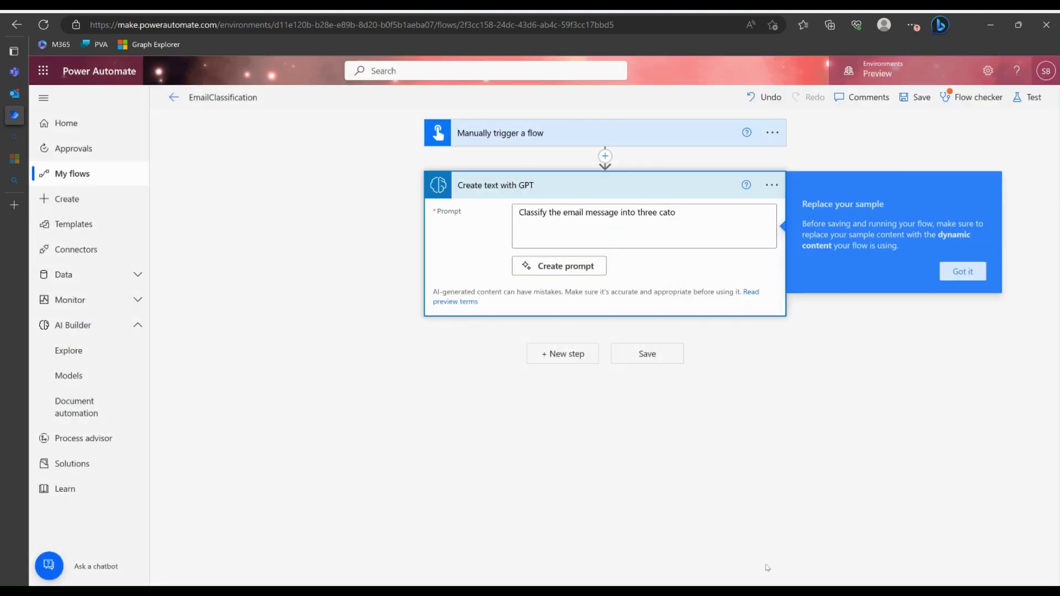
{"action": "left_click", "coordinate": [967, 430]}
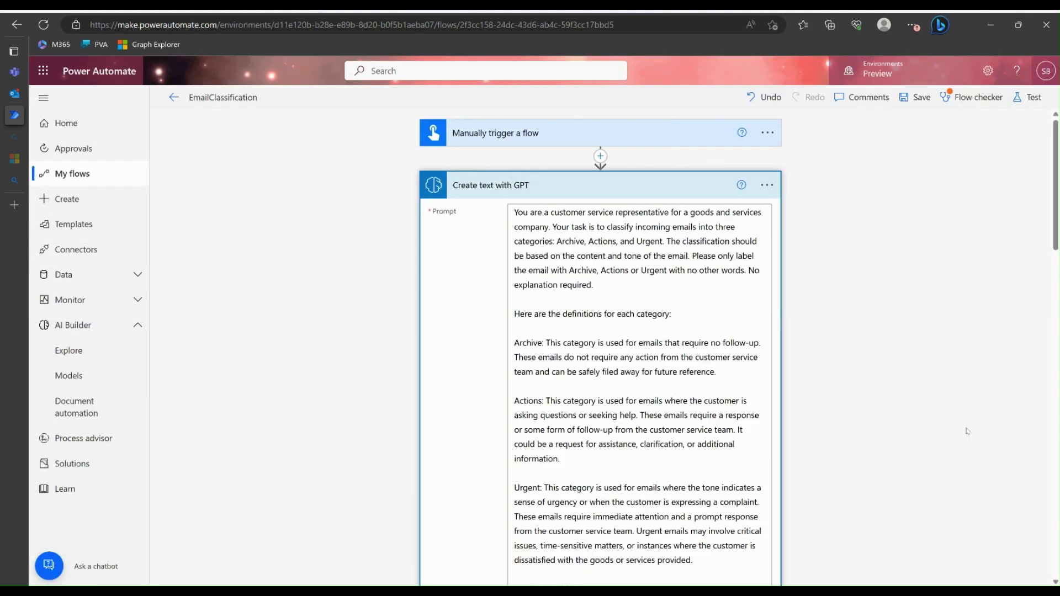
{"action": "scroll", "coordinate": [916, 390], "scroll_direction": "down", "scroll_amount": 10}
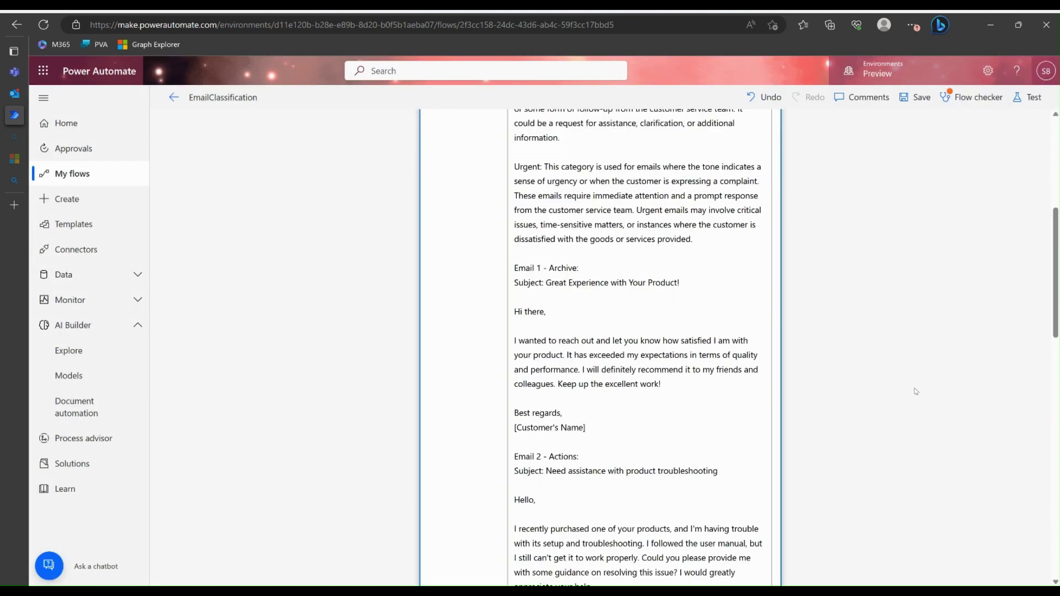
{"action": "scroll", "coordinate": [916, 390], "scroll_direction": "up", "scroll_amount": 9}
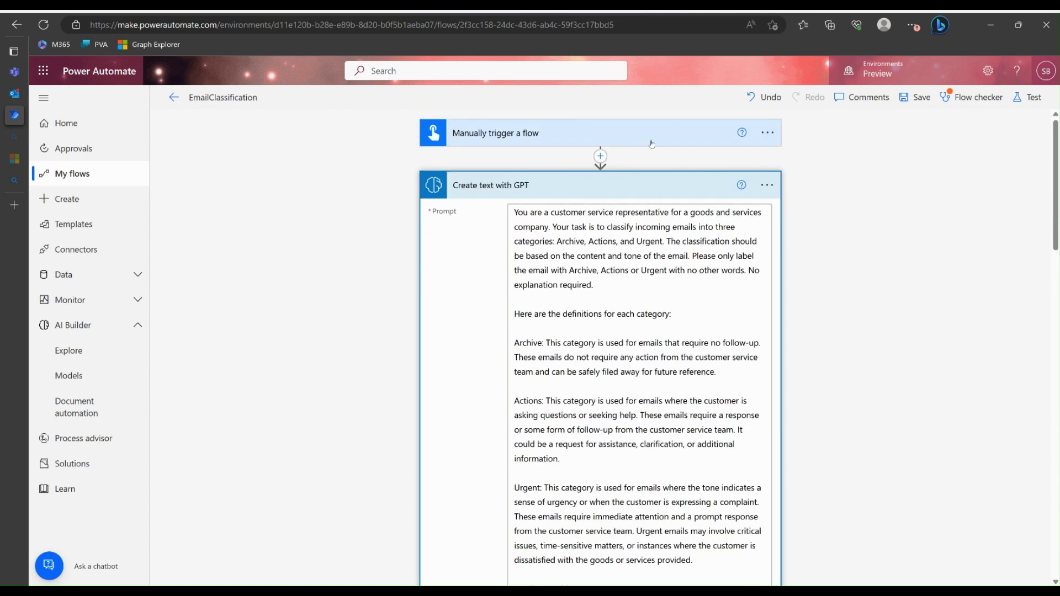
{"action": "scroll", "coordinate": [916, 391], "scroll_direction": "down", "scroll_amount": 10}
{"action": "scroll", "coordinate": [824, 363], "scroll_direction": "down", "scroll_amount": 10}
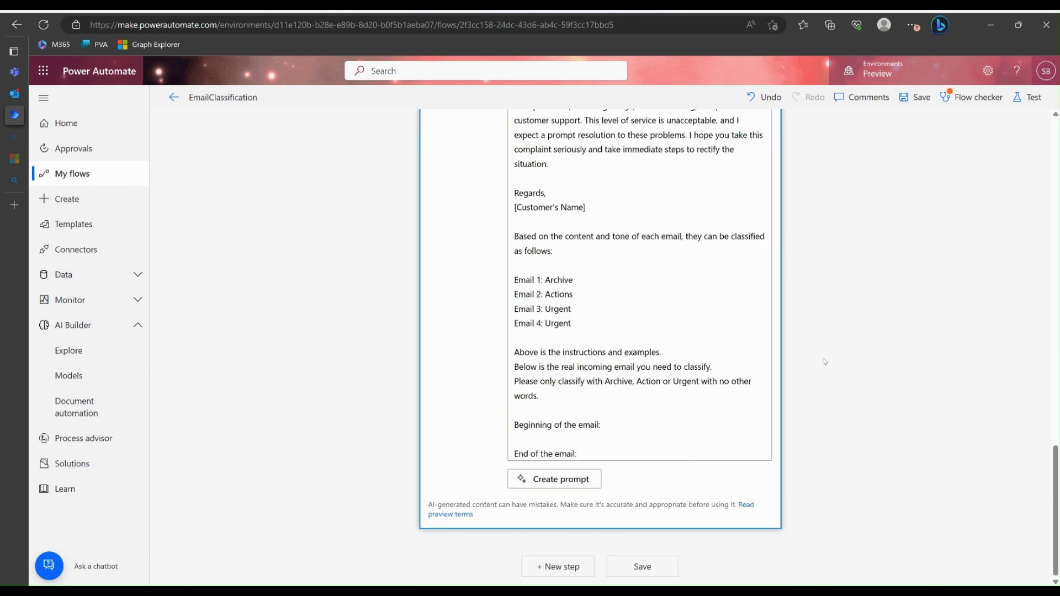
{"action": "scroll", "coordinate": [800, 325], "scroll_direction": "up", "scroll_amount": 2}
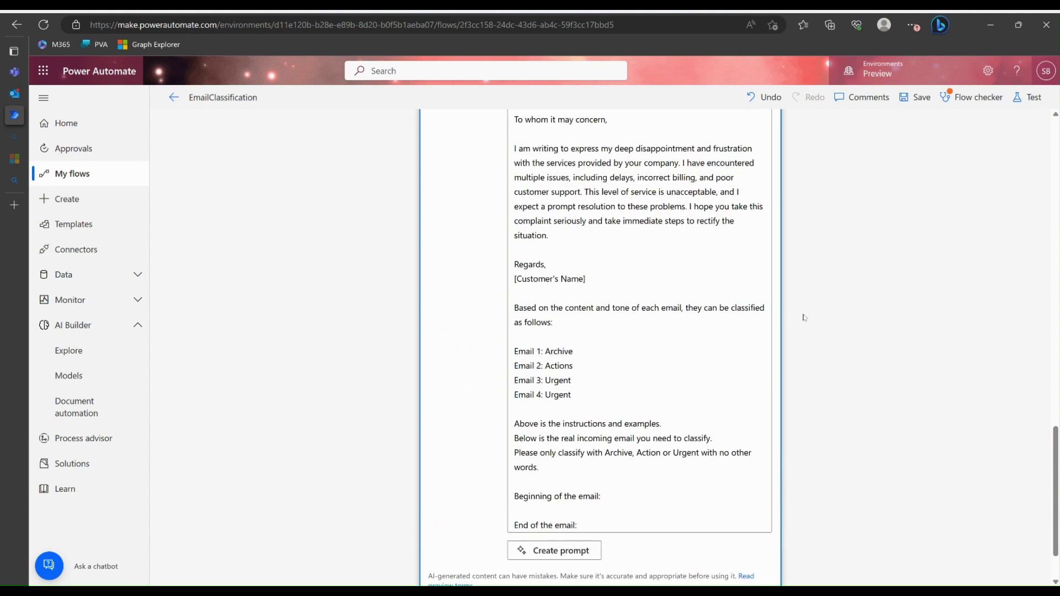
{"action": "scroll", "coordinate": [803, 317], "scroll_direction": "down", "scroll_amount": 2}
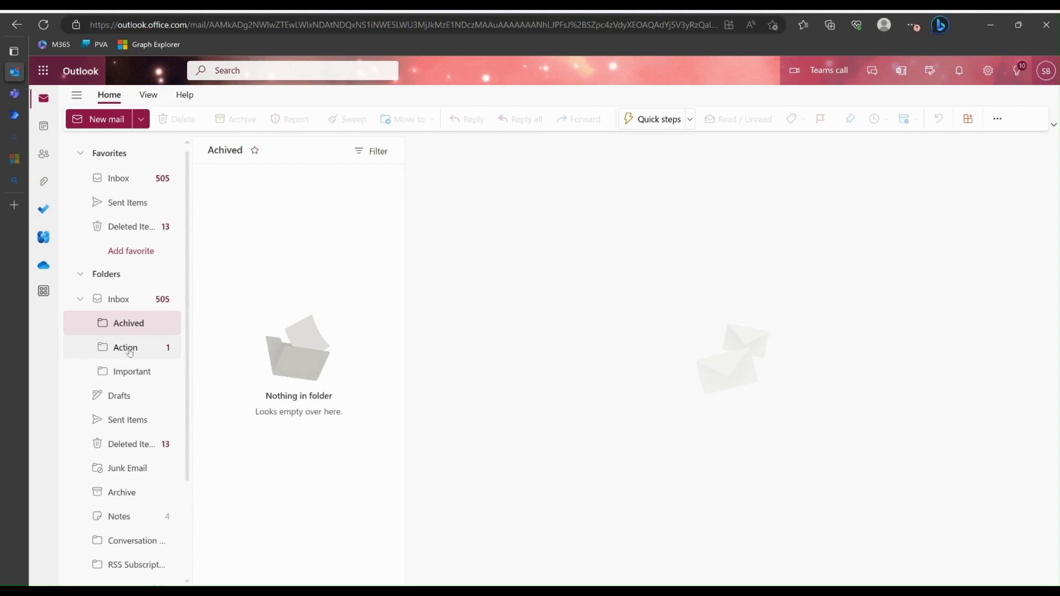
Check the Urgent alerts in the Teams Customer Service channel, then return to the mailbox
{"action": "left_click", "coordinate": [15, 96]}
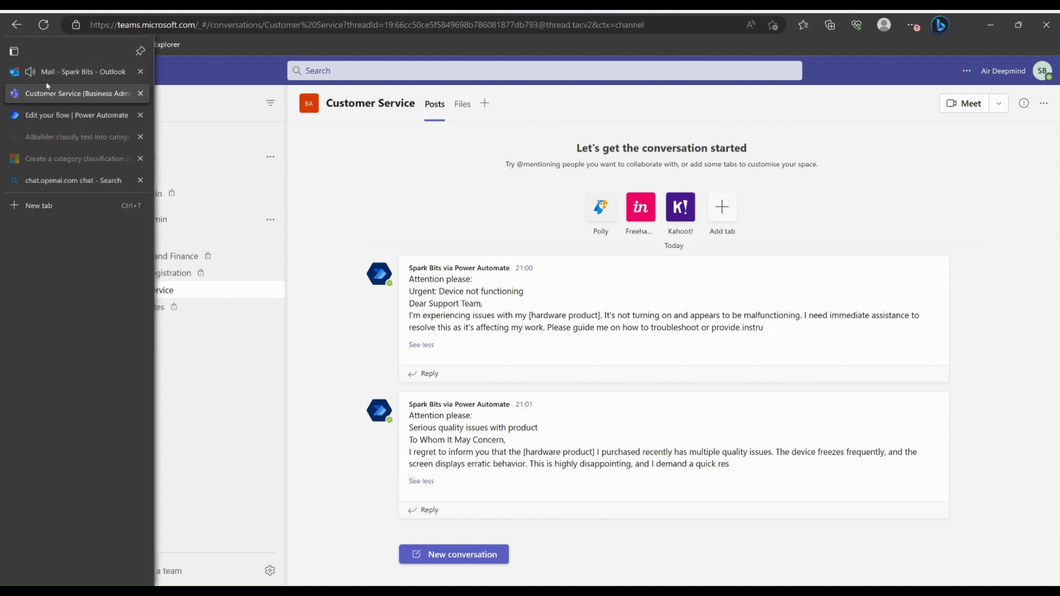
{"action": "left_click", "coordinate": [16, 72]}
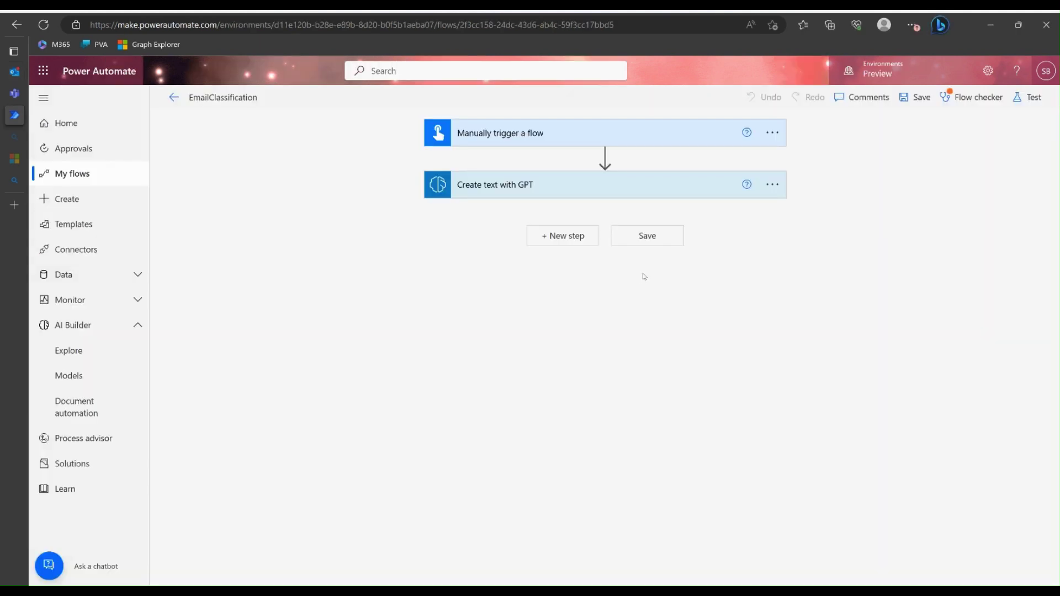
Delete the manual trigger from the flow
{"action": "left_click", "coordinate": [773, 134]}
{"action": "left_click", "coordinate": [816, 306]}
{"action": "left_click", "coordinate": [552, 349]}
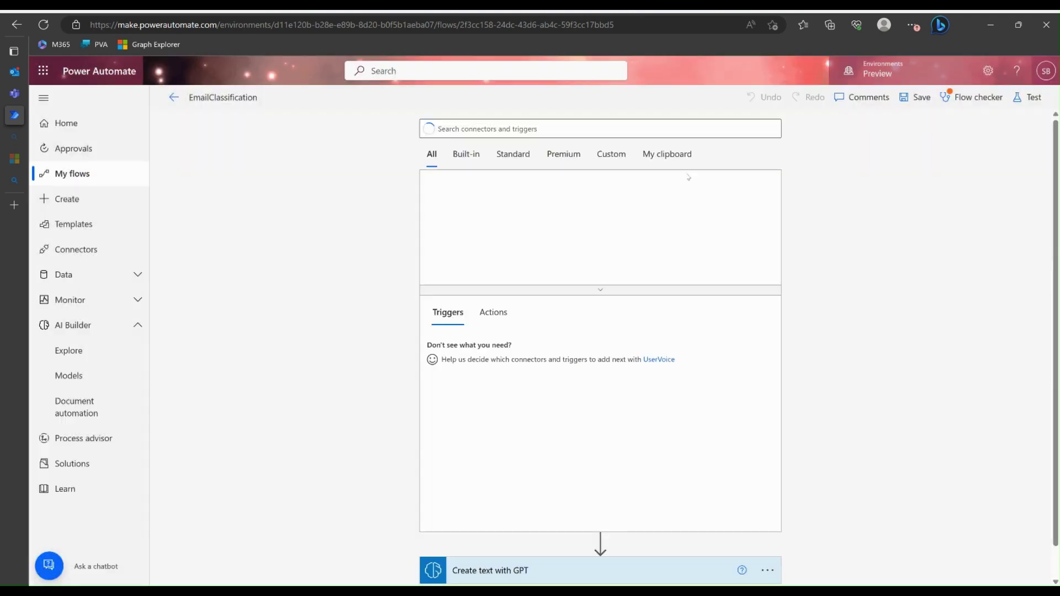
Add the Outlook 'When a new email arrives (V3)' trigger, with To set to the account's own address
{"action": "left_click", "coordinate": [514, 131]}
{"action": "type", "text": "OUtlo"}
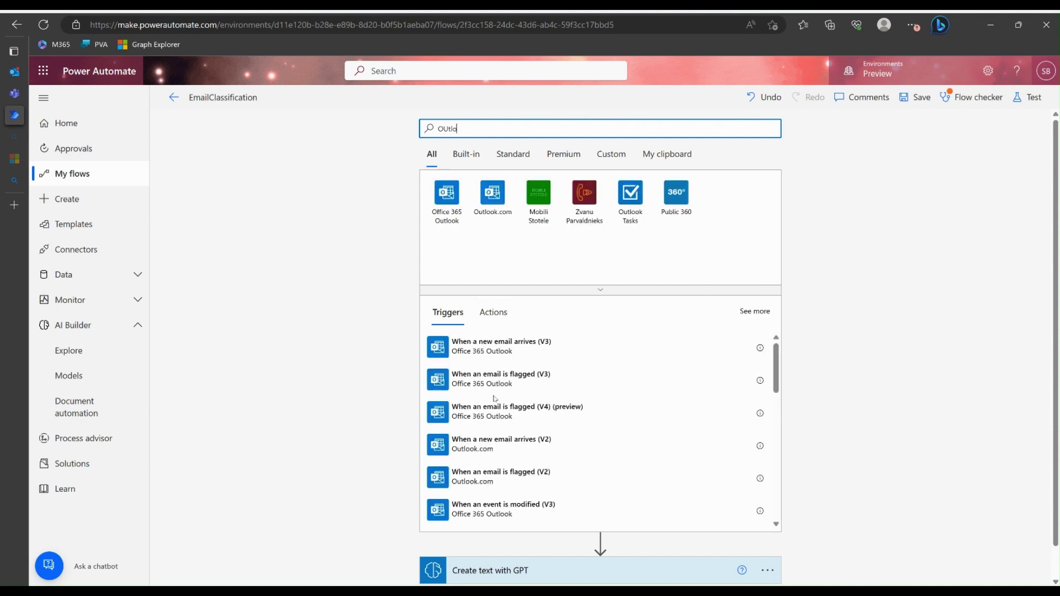
{"action": "left_click", "coordinate": [531, 343]}
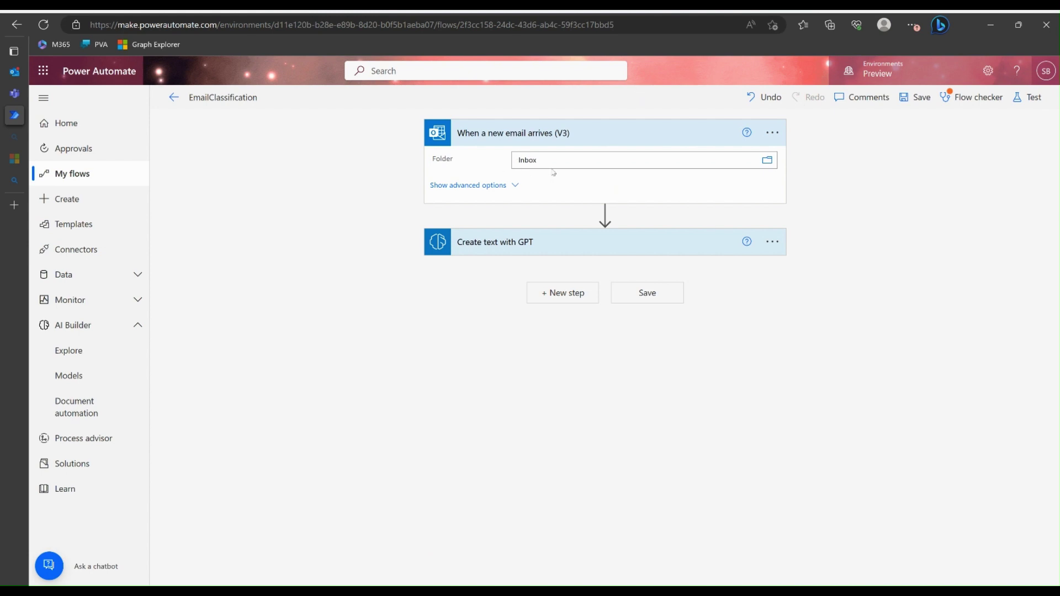
{"action": "left_click", "coordinate": [469, 186]}
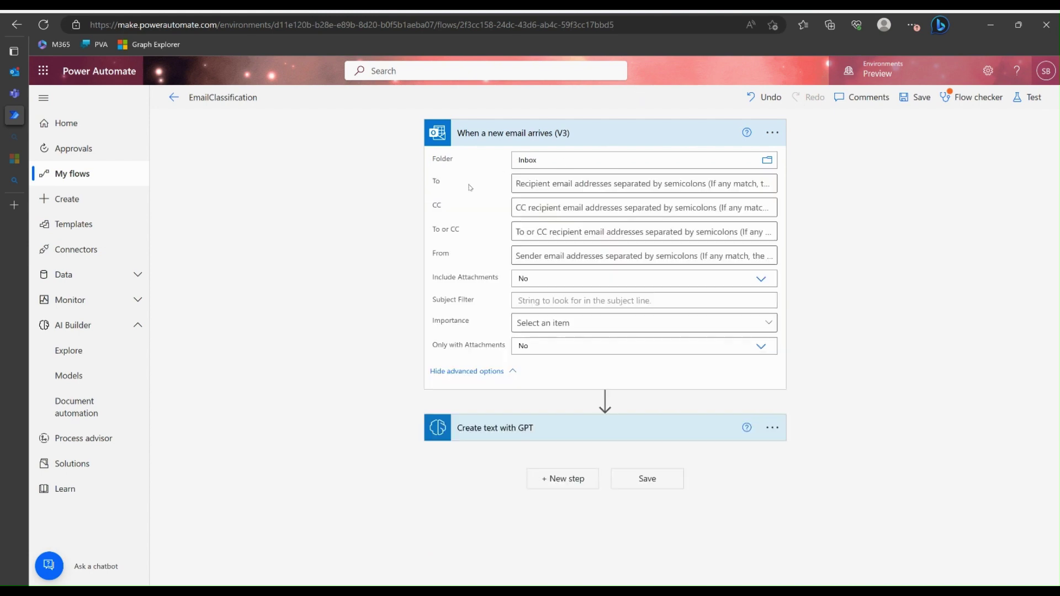
{"action": "left_click", "coordinate": [537, 183]}
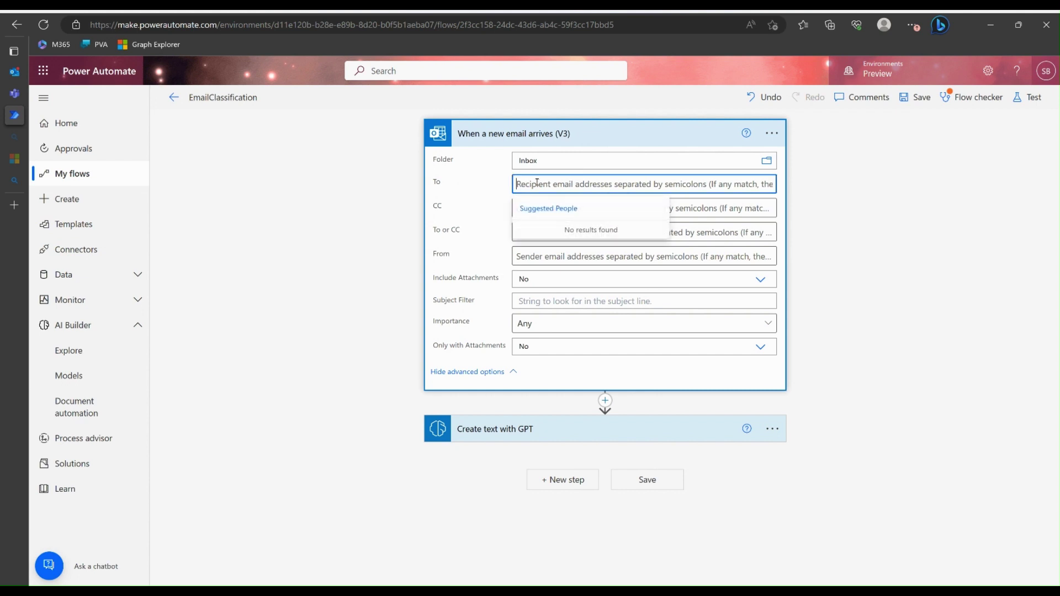
{"action": "type", "text": "spark.bits"}
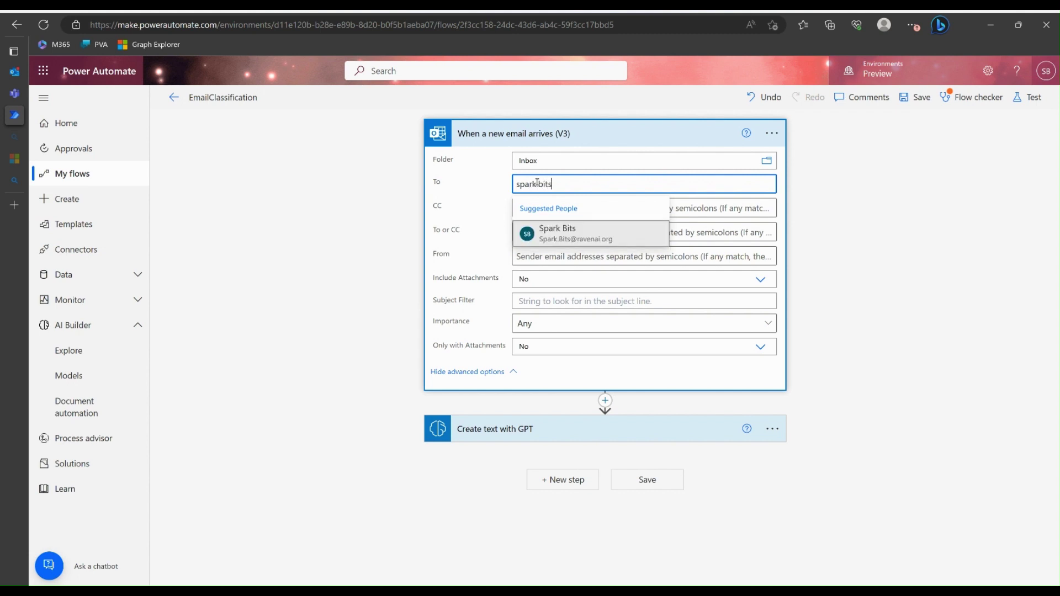
{"action": "left_click", "coordinate": [553, 234]}
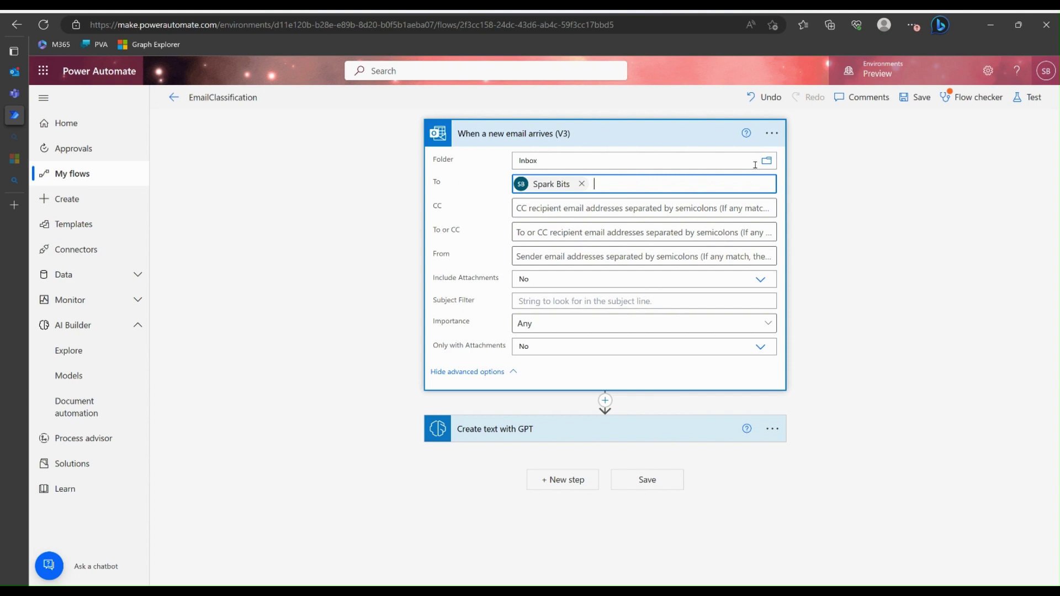
Collapse the trigger and place the cursor under 'Beginning of the email:' in the GPT prompt
{"action": "left_click", "coordinate": [622, 142]}
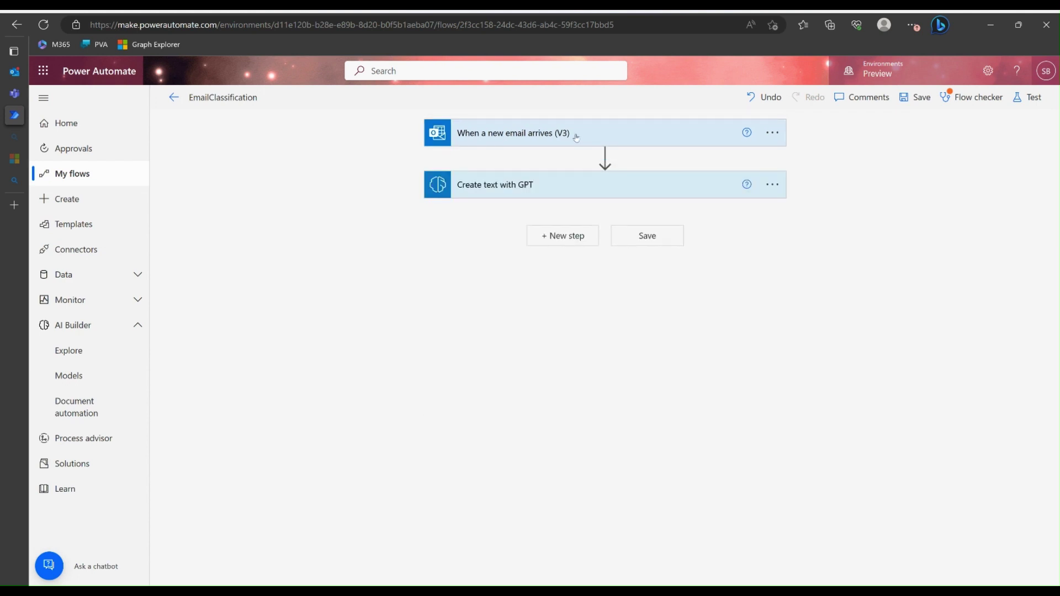
{"action": "left_click", "coordinate": [603, 190]}
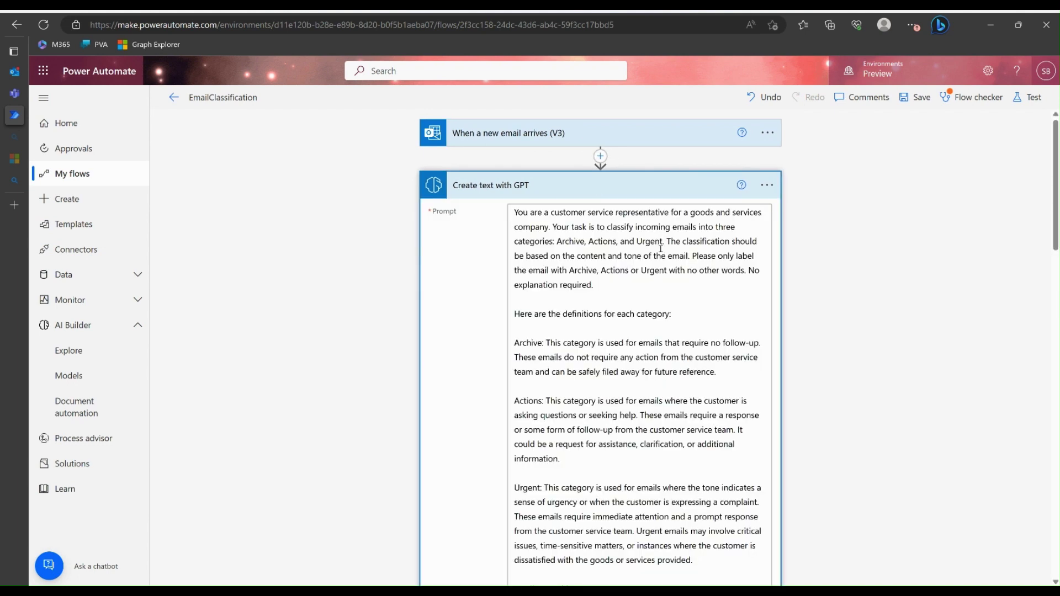
{"action": "scroll", "coordinate": [661, 249], "scroll_direction": "down", "scroll_amount": 3}
{"action": "scroll", "coordinate": [661, 249], "scroll_direction": "down", "scroll_amount": 15}
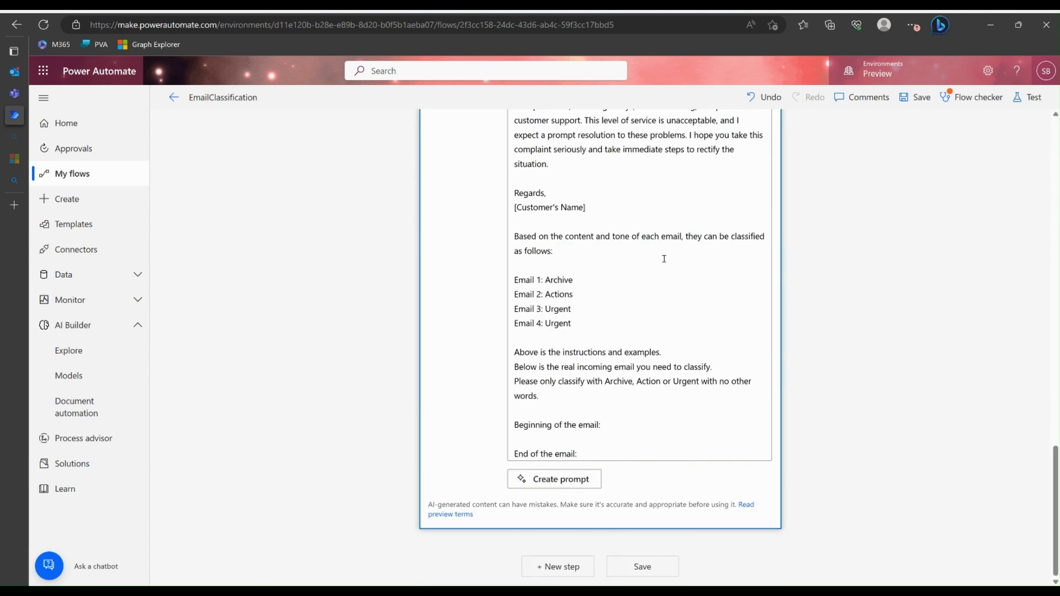
{"action": "left_click", "coordinate": [535, 438]}
Insert the email's Body dynamic value there, then collapse the Create text with GPT card
{"action": "left_click_drag", "start_coordinate": [1057, 518], "coordinate": [1057, 182]}
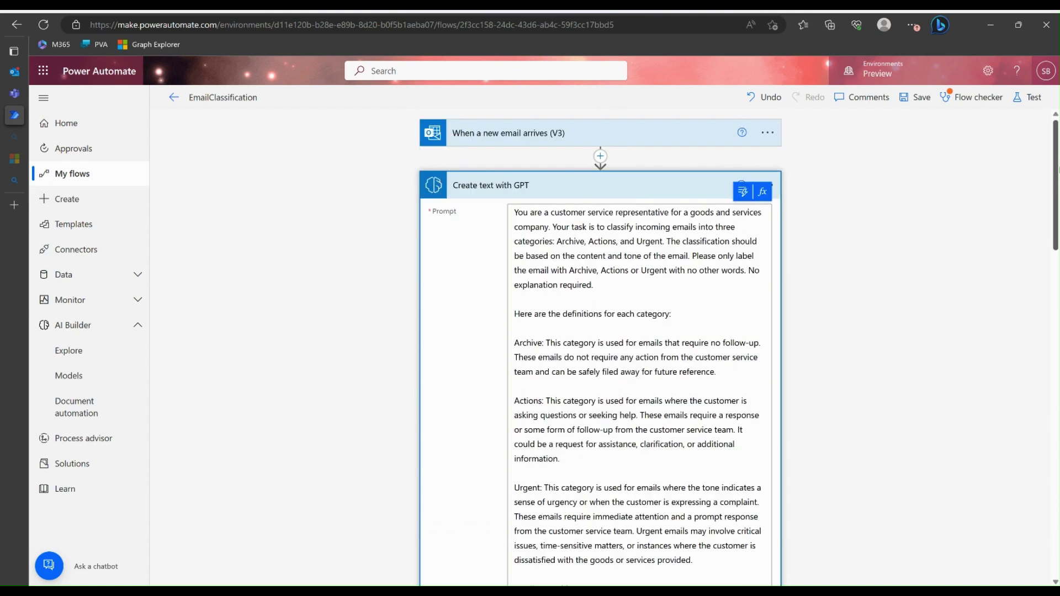
{"action": "left_click", "coordinate": [745, 194]}
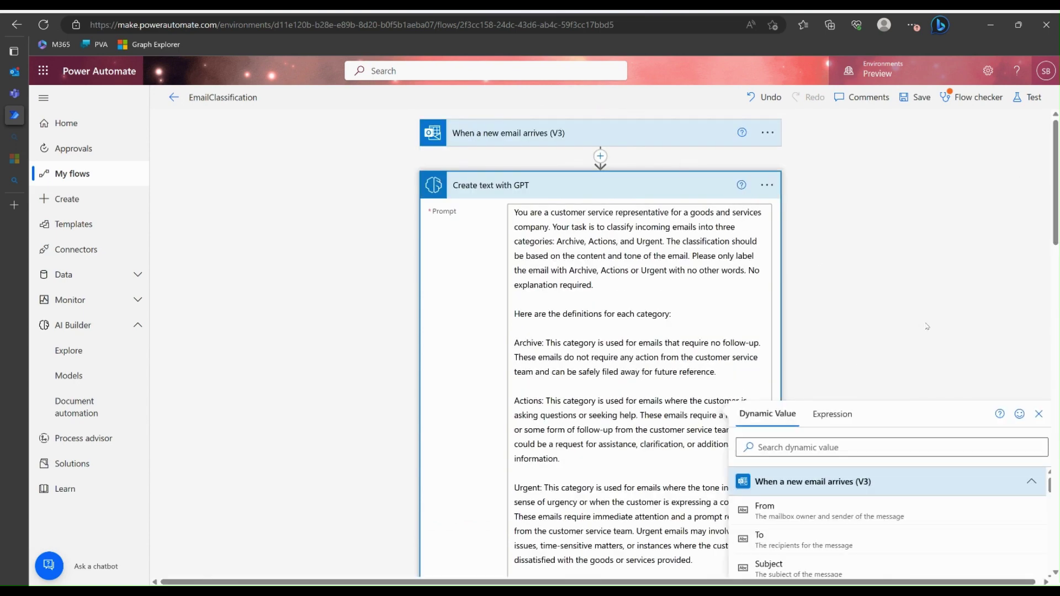
{"action": "scroll", "coordinate": [926, 327], "scroll_direction": "down", "scroll_amount": 1}
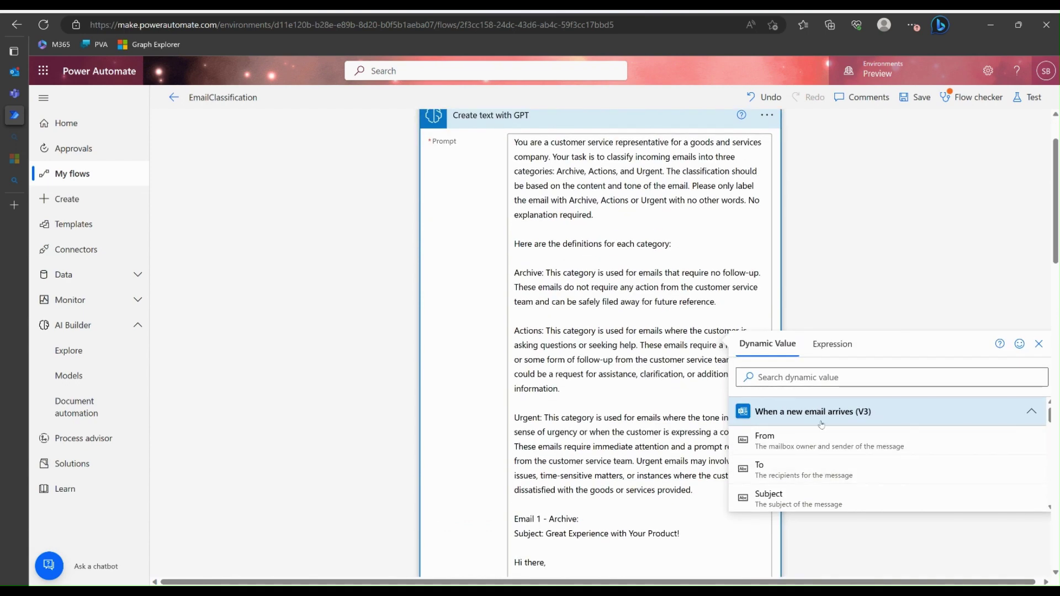
{"action": "scroll", "coordinate": [809, 428], "scroll_direction": "down", "scroll_amount": 2}
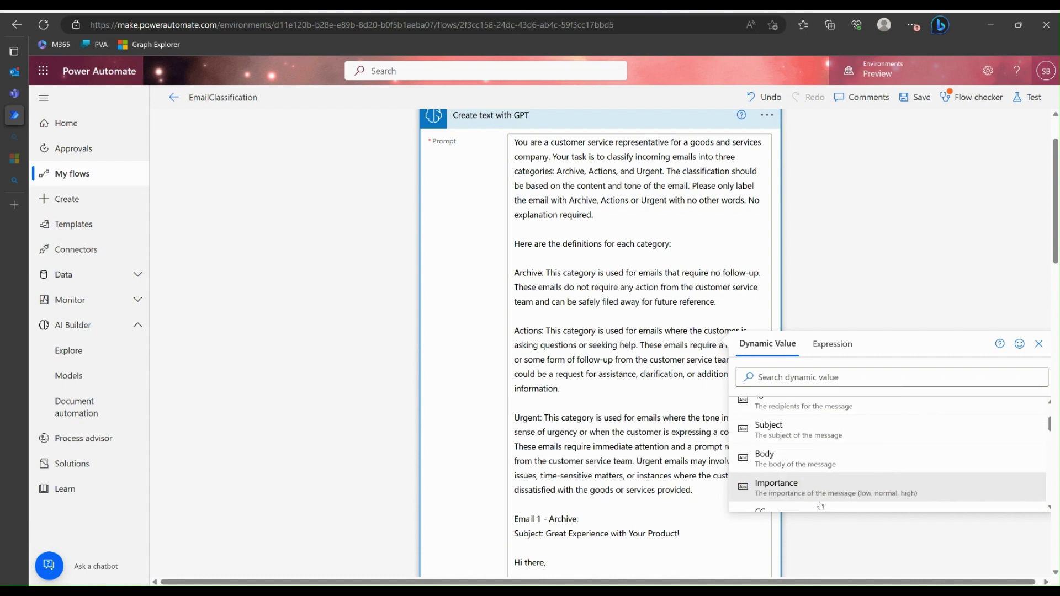
{"action": "left_click", "coordinate": [802, 468]}
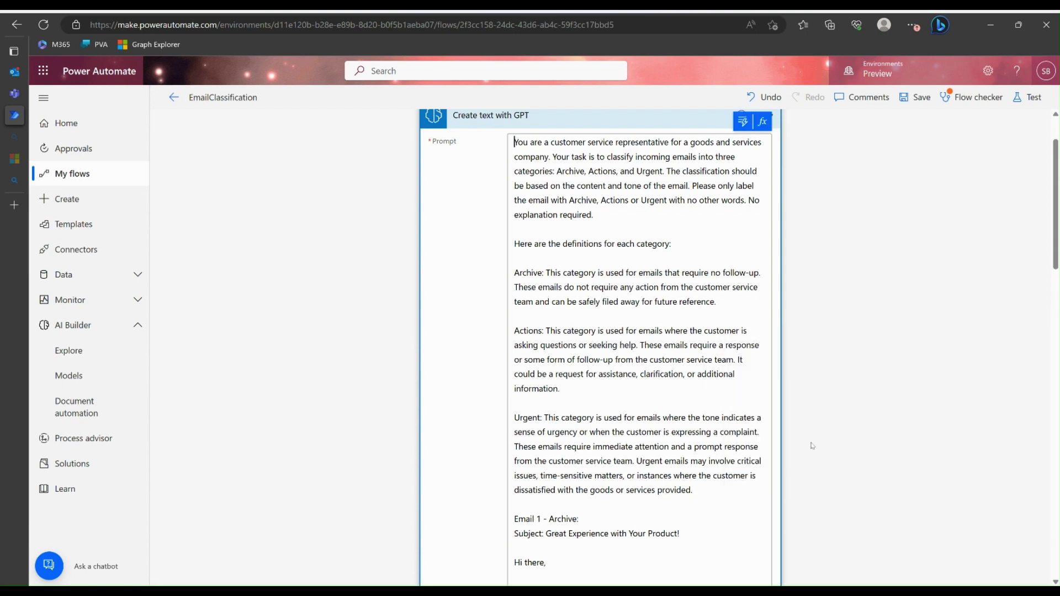
{"action": "scroll", "coordinate": [692, 300], "scroll_direction": "up", "scroll_amount": 1}
{"action": "scroll", "coordinate": [696, 301], "scroll_direction": "down", "scroll_amount": 10}
{"action": "scroll", "coordinate": [698, 301], "scroll_direction": "down", "scroll_amount": 10}
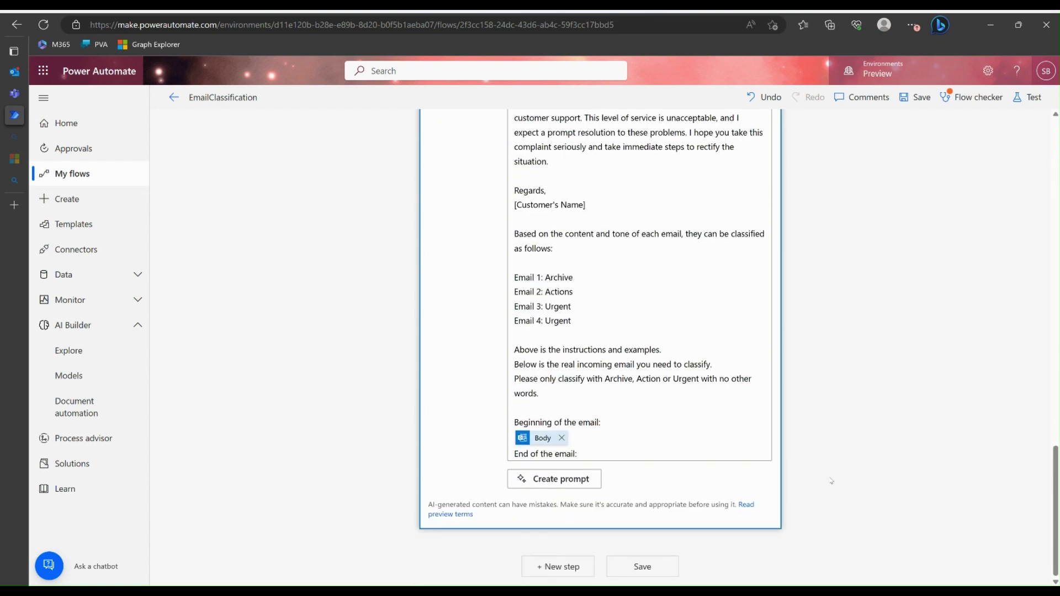
{"action": "scroll", "coordinate": [834, 400], "scroll_direction": "up", "scroll_amount": 5}
{"action": "scroll", "coordinate": [834, 400], "scroll_direction": "up", "scroll_amount": 15}
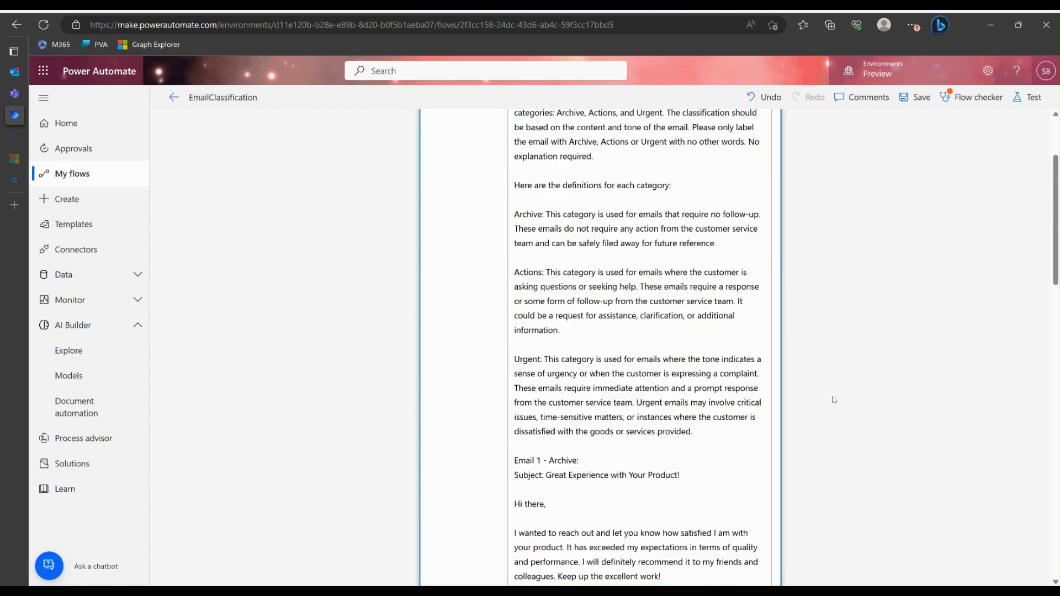
{"action": "left_click", "coordinate": [592, 192]}
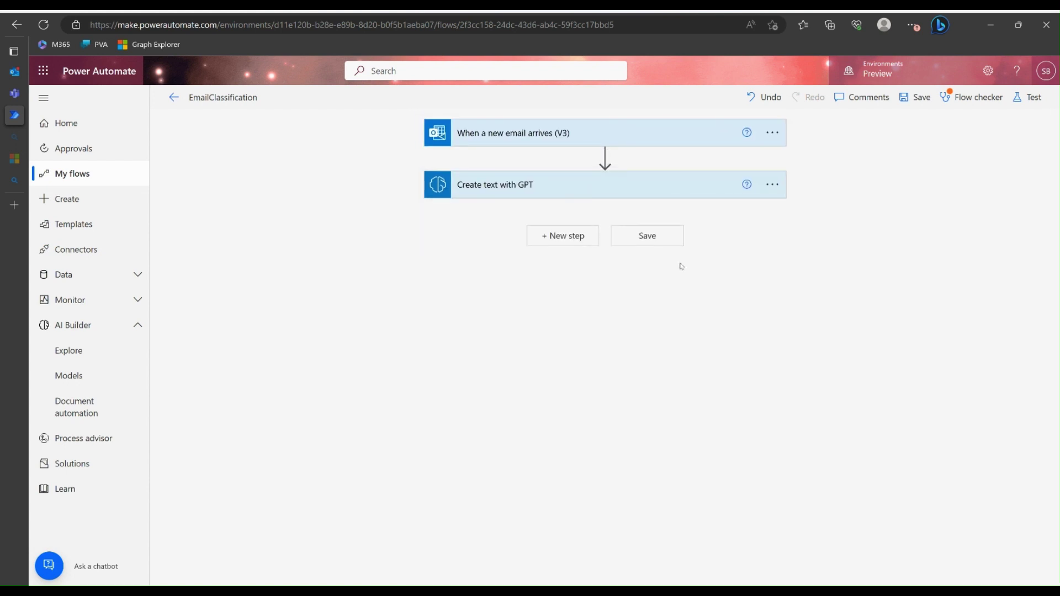
Add an Initialize variable step named Label with type String
{"action": "left_click", "coordinate": [560, 241]}
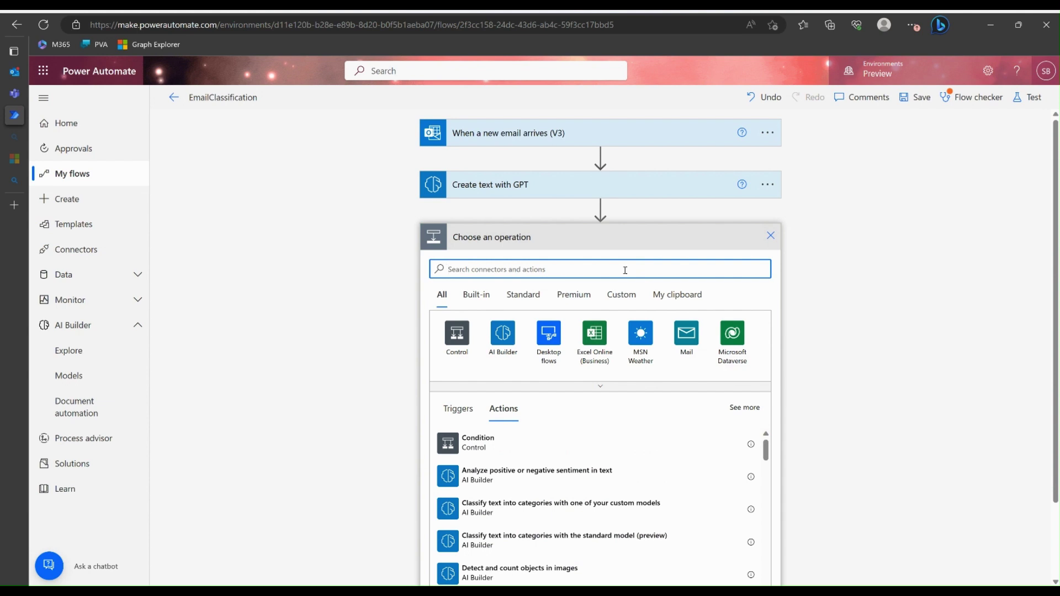
{"action": "type", "text": "Initia"}
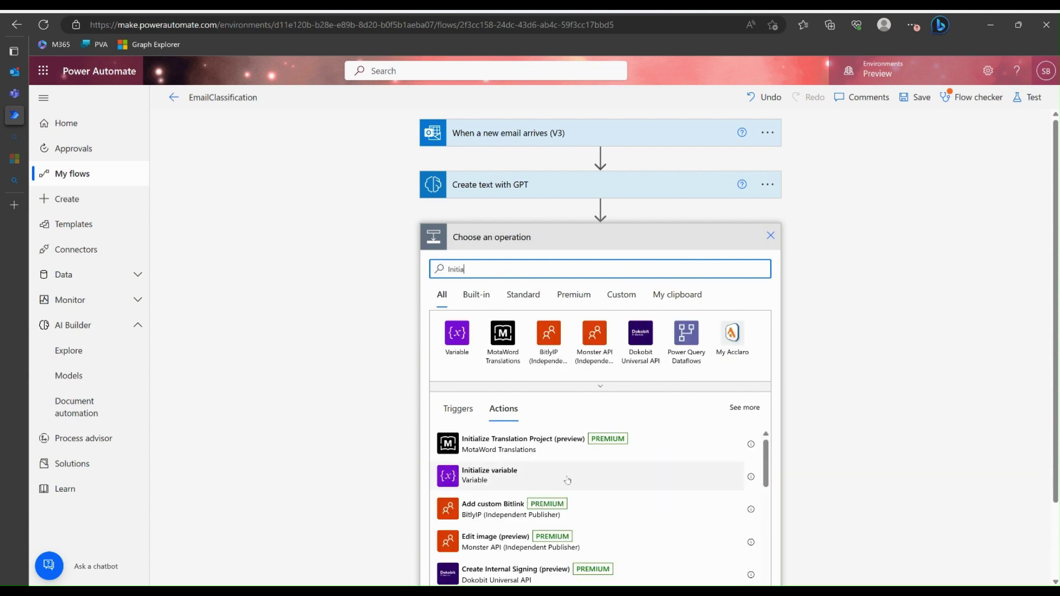
{"action": "left_click", "coordinate": [590, 480]}
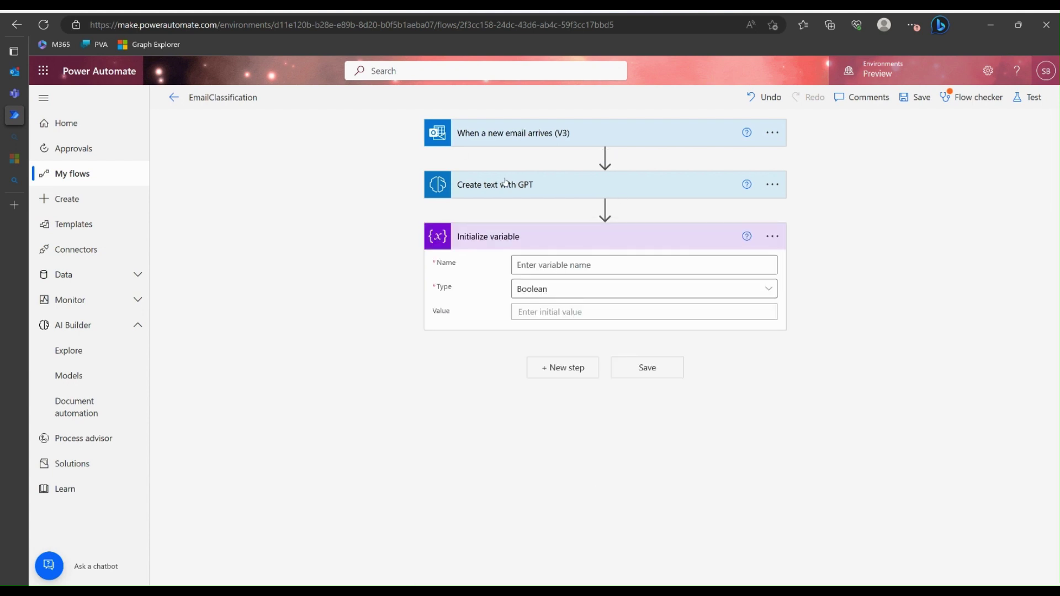
{"action": "left_click", "coordinate": [681, 267]}
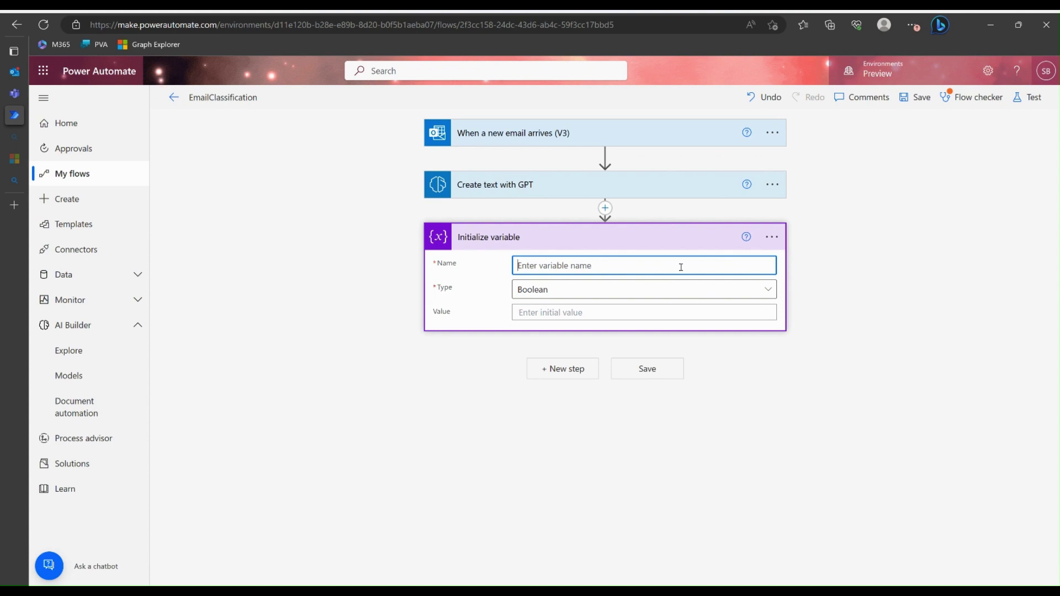
{"action": "type", "text": "Label"}
{"action": "left_click", "coordinate": [738, 298]}
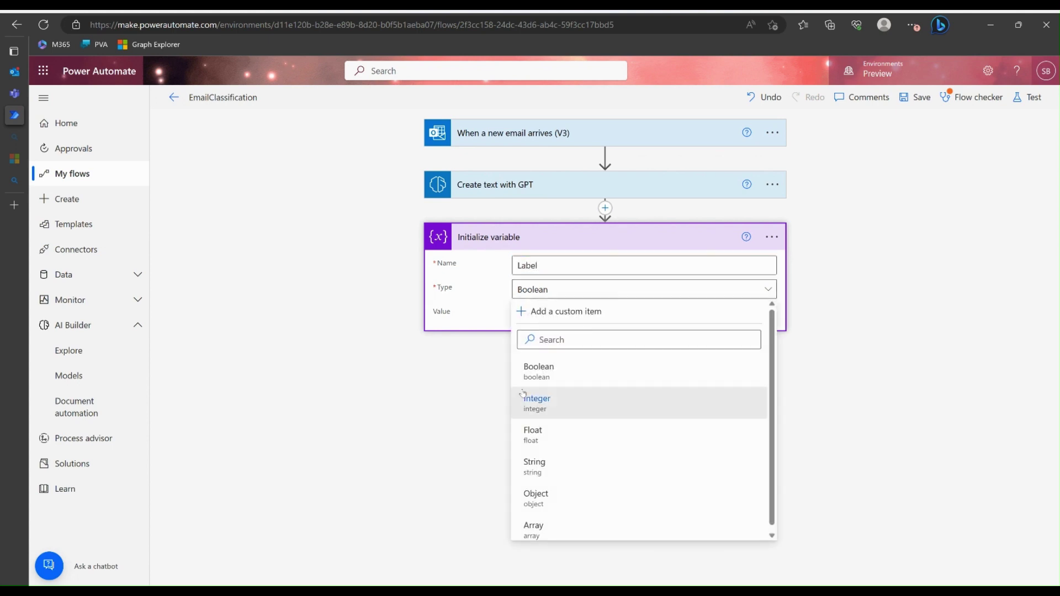
{"action": "left_click", "coordinate": [548, 466]}
Set the variable's value to the GPT Text output and save the flow
{"action": "left_click", "coordinate": [634, 311]}
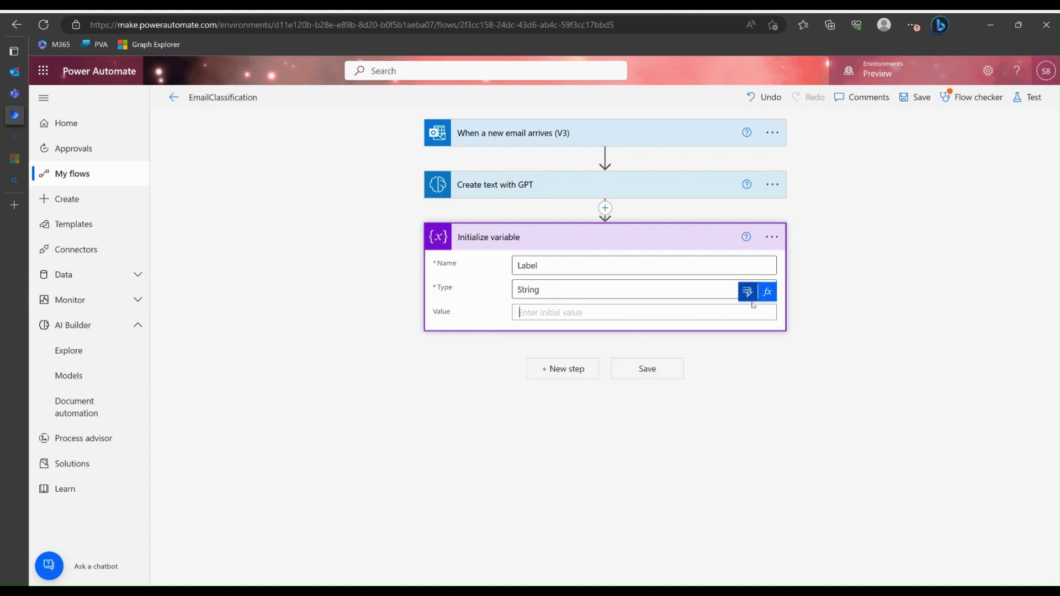
{"action": "left_click", "coordinate": [748, 291]}
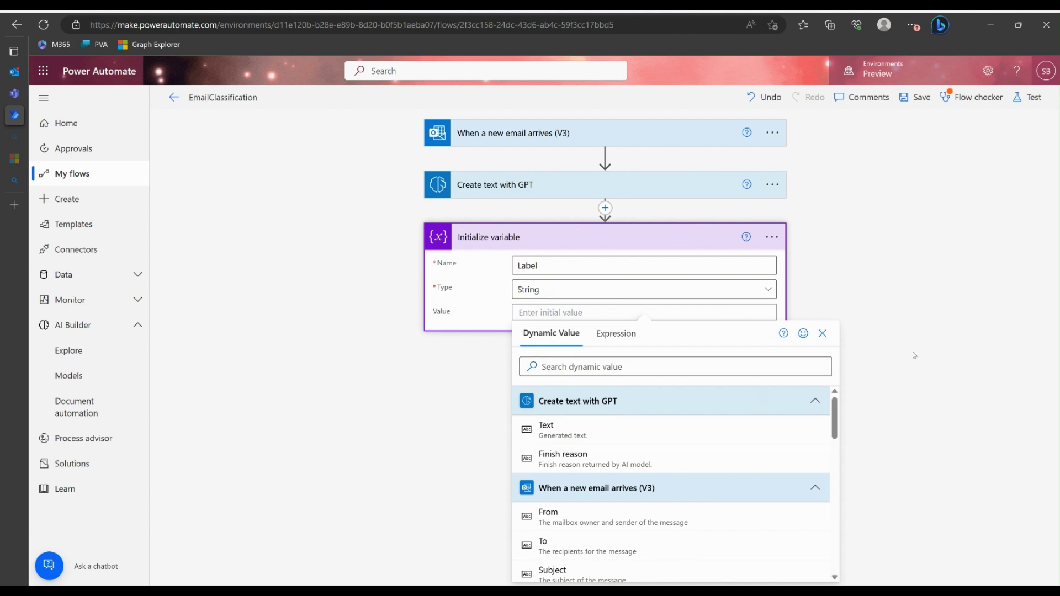
{"action": "scroll", "coordinate": [622, 442], "scroll_direction": "down", "scroll_amount": 2}
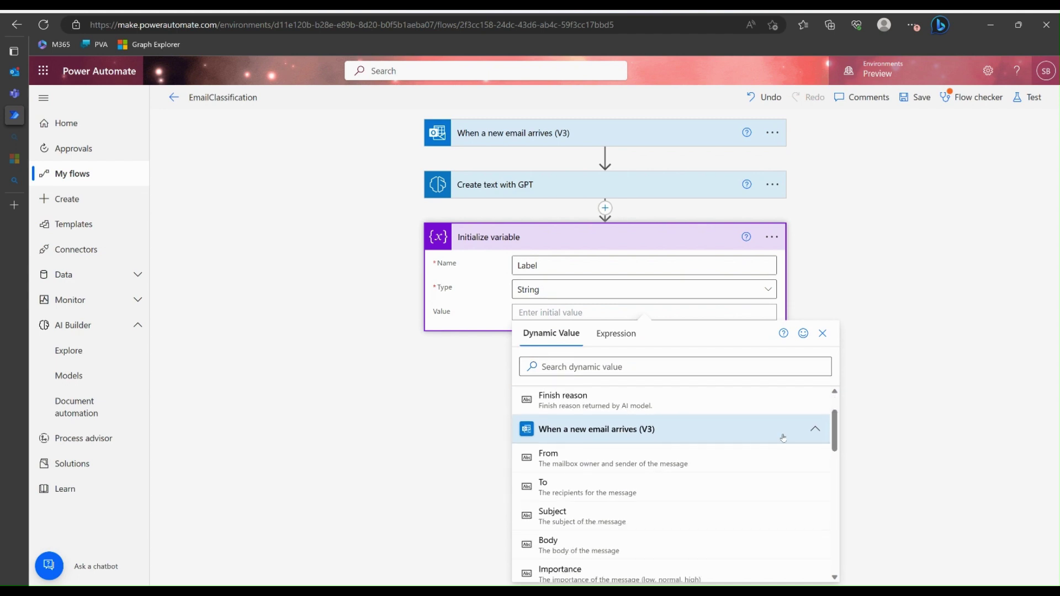
{"action": "scroll", "coordinate": [701, 419], "scroll_direction": "up", "scroll_amount": 2}
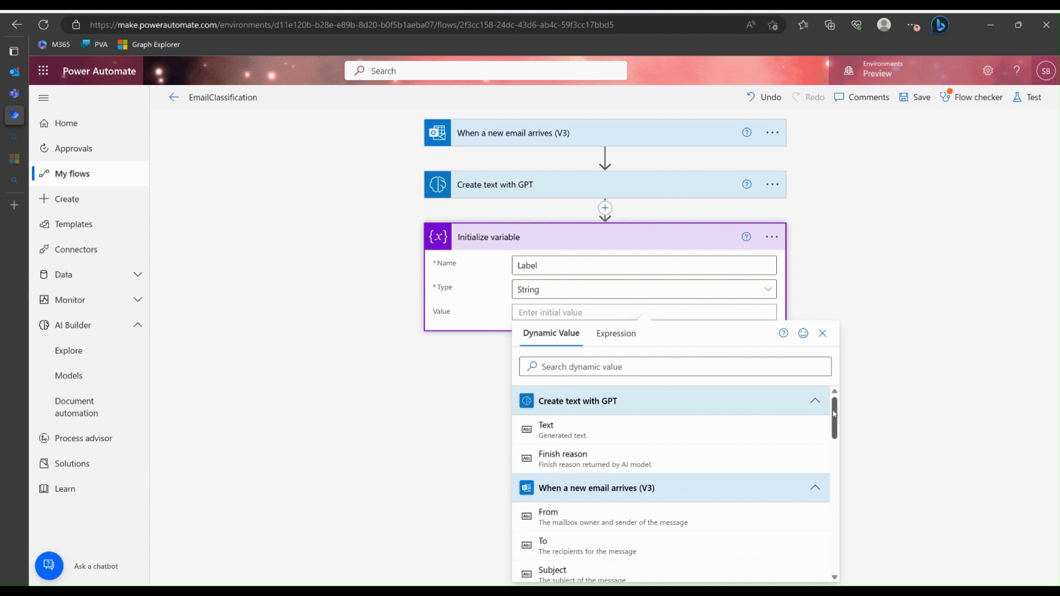
{"action": "mouse_move", "coordinate": [835, 414]}
{"action": "left_mouse_down"}
{"action": "mouse_move", "coordinate": [834, 558]}
{"action": "mouse_move", "coordinate": [835, 415]}
{"action": "left_mouse_up"}
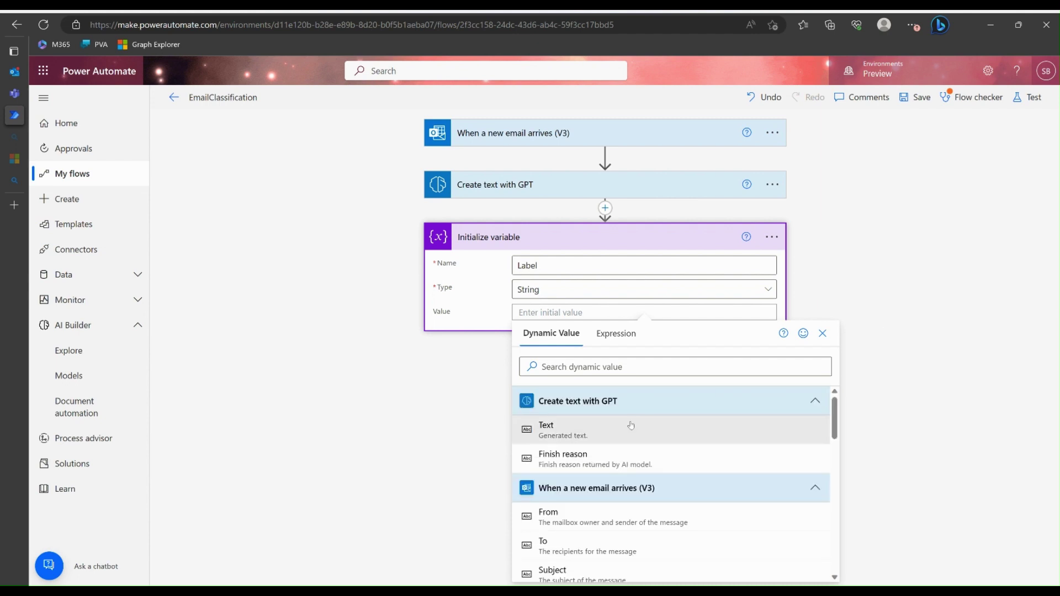
{"action": "left_click", "coordinate": [583, 437]}
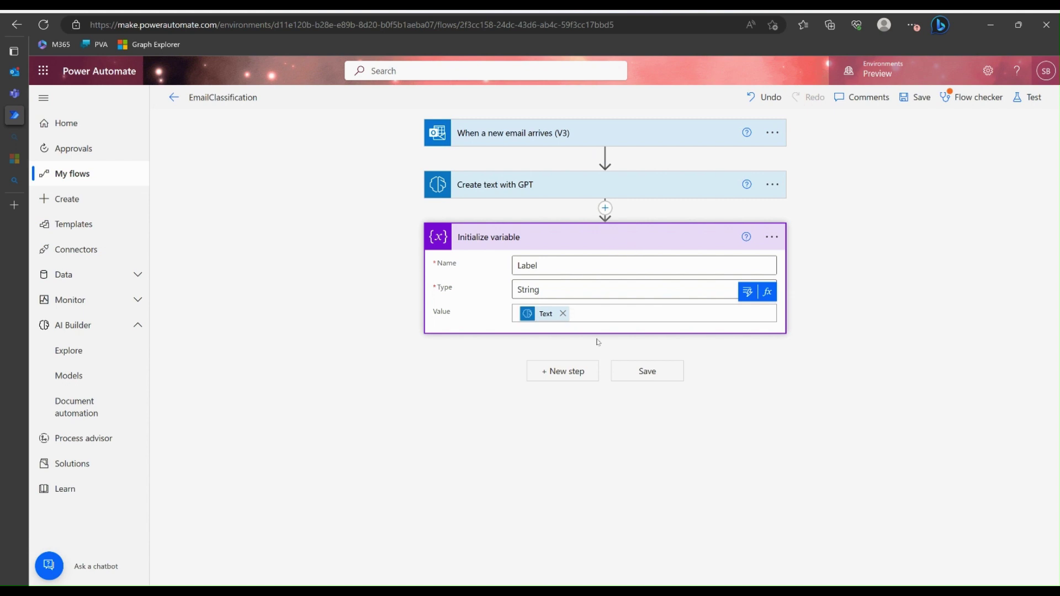
{"action": "left_click", "coordinate": [657, 376]}
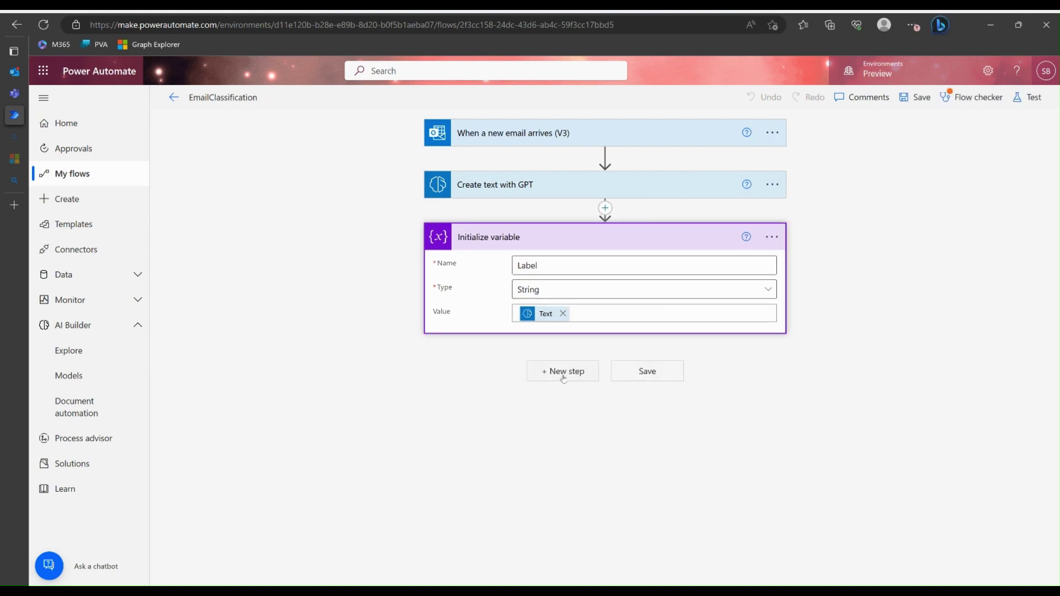
Add a Control Switch step that evaluates the Label variable
{"action": "left_click", "coordinate": [564, 379]}
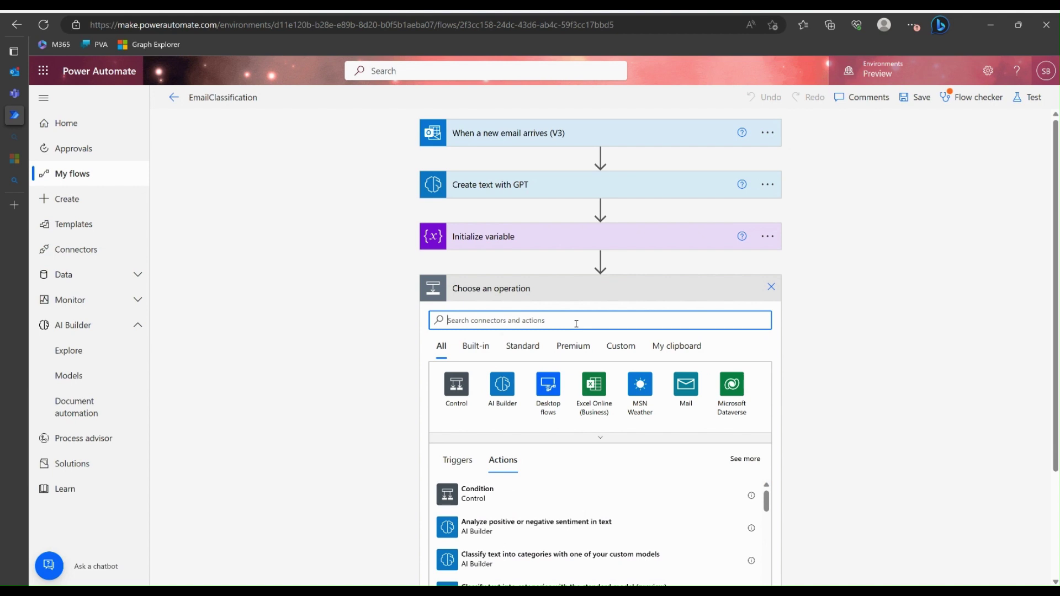
{"action": "left_click", "coordinate": [456, 387]}
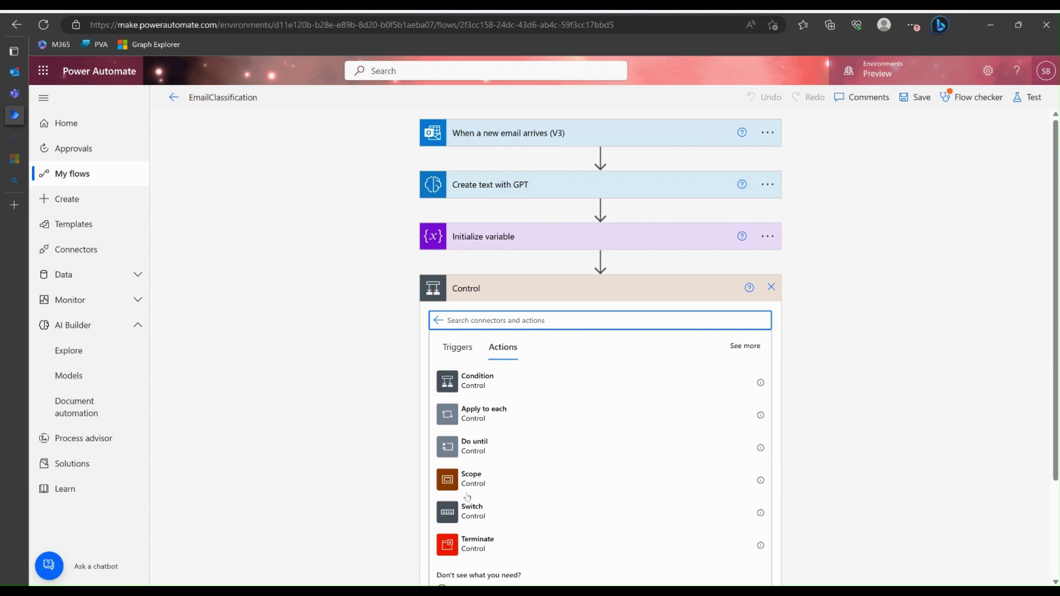
{"action": "left_click", "coordinate": [470, 515]}
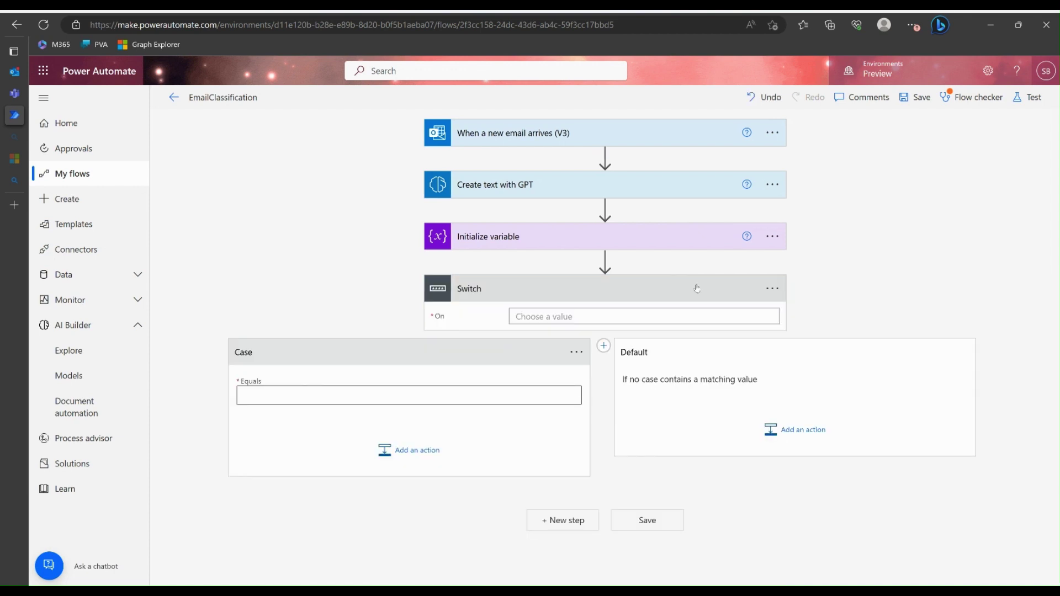
{"action": "left_click", "coordinate": [533, 317]}
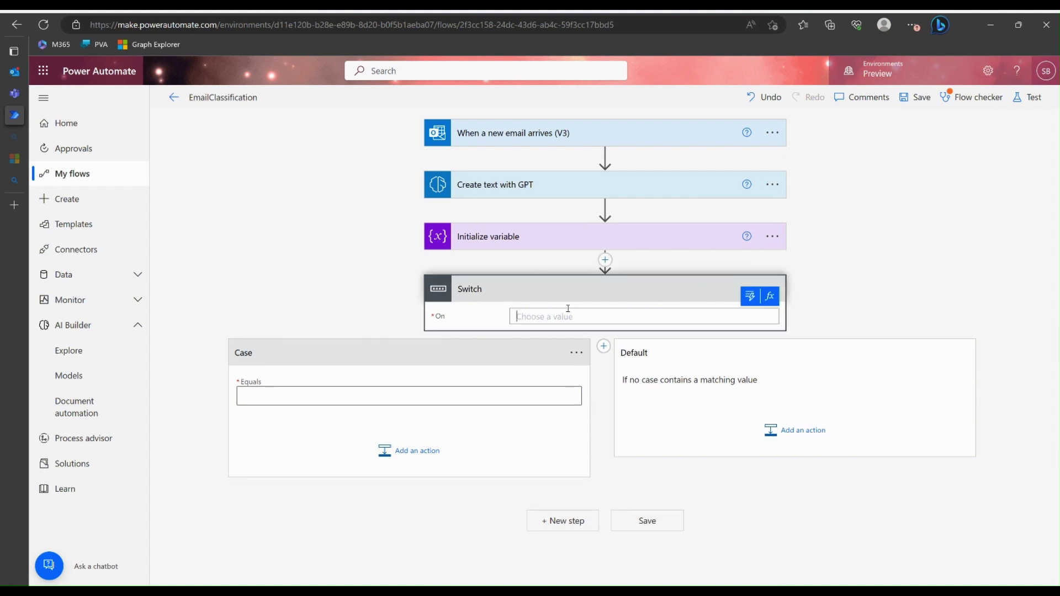
{"action": "left_click", "coordinate": [750, 297]}
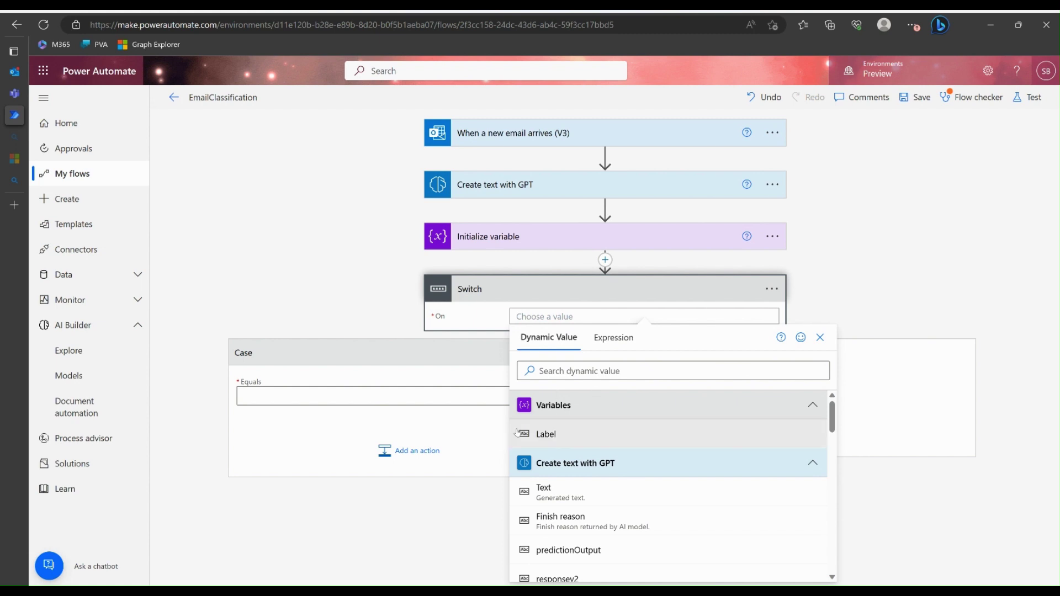
{"action": "left_click", "coordinate": [569, 437]}
Give the Switch three cases equal to Urgent, Action and Archive
{"action": "left_click", "coordinate": [284, 395]}
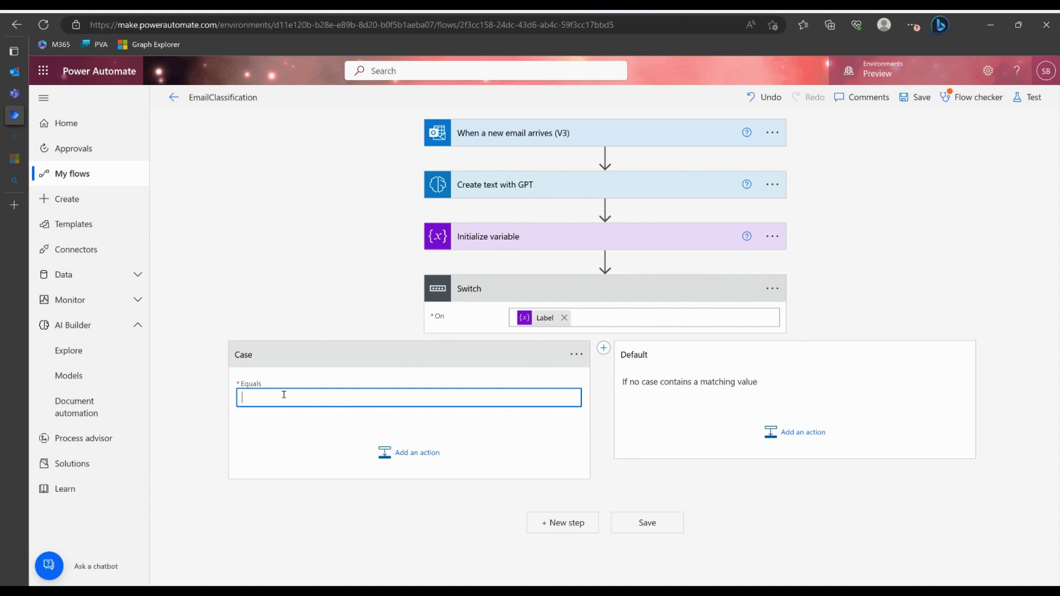
{"action": "type", "text": "Urgent"}
{"action": "left_click", "coordinate": [604, 348]}
{"action": "left_click", "coordinate": [592, 401]}
{"action": "type", "text": "Action"}
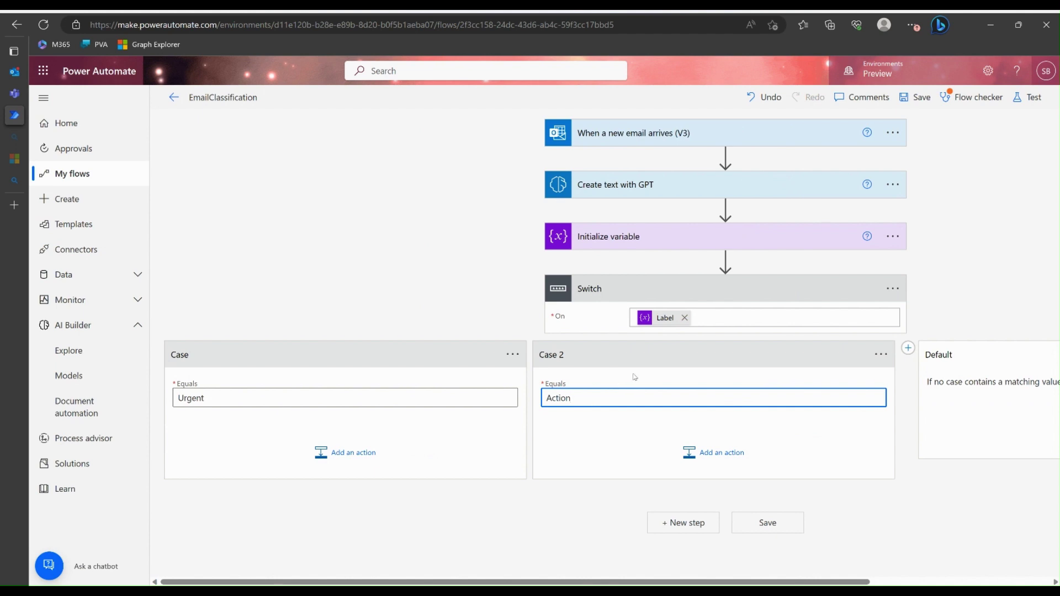
{"action": "left_click", "coordinate": [909, 348]}
{"action": "left_click", "coordinate": [930, 396]}
{"action": "type", "text": "Archive"}
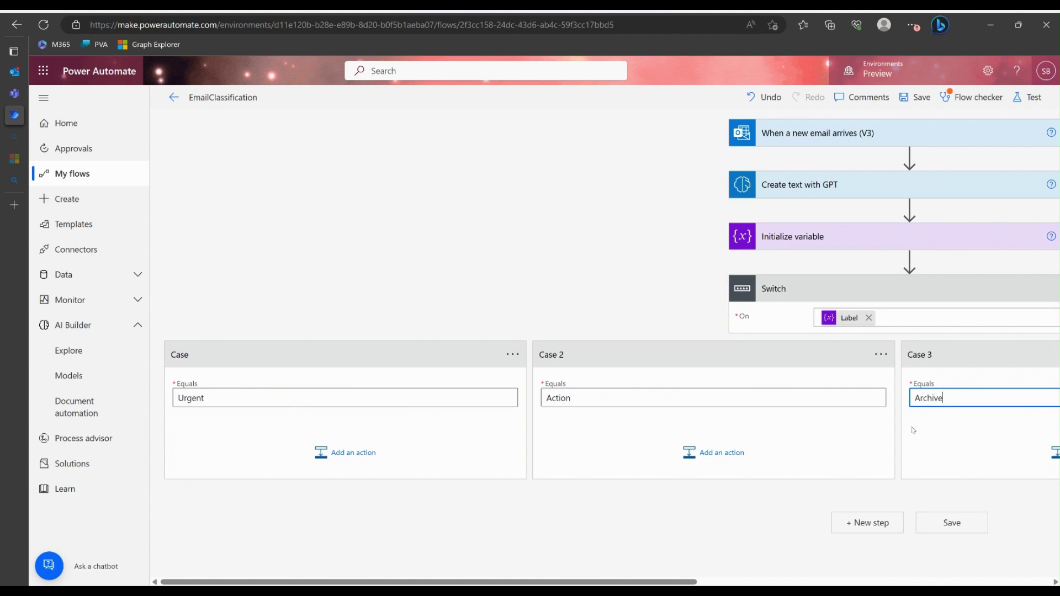
{"action": "scroll", "coordinate": [922, 414], "scroll_direction": "right", "scroll_amount": 5}
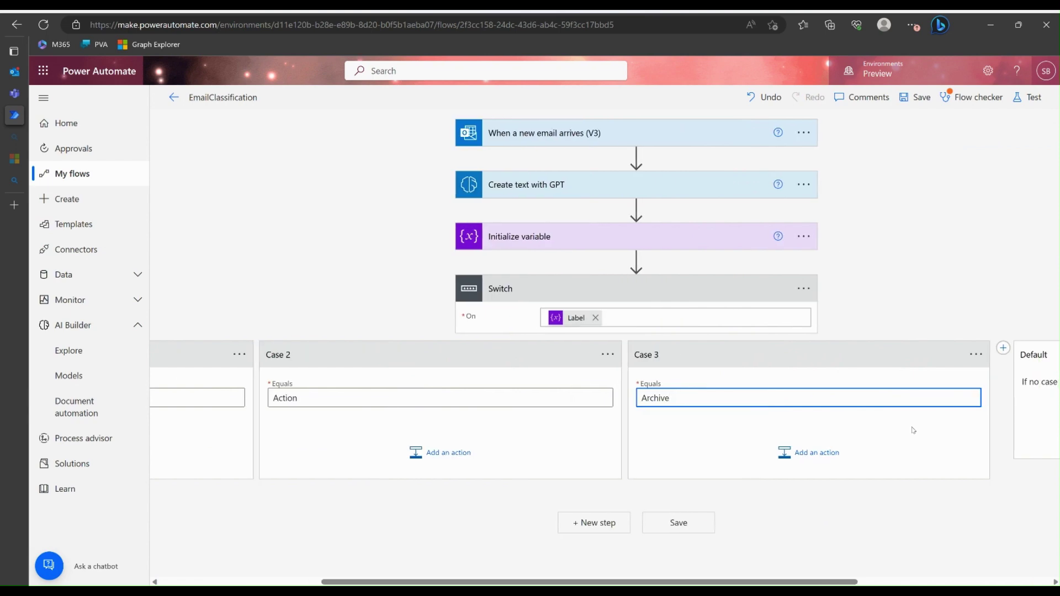
{"action": "left_click", "coordinate": [669, 192]}
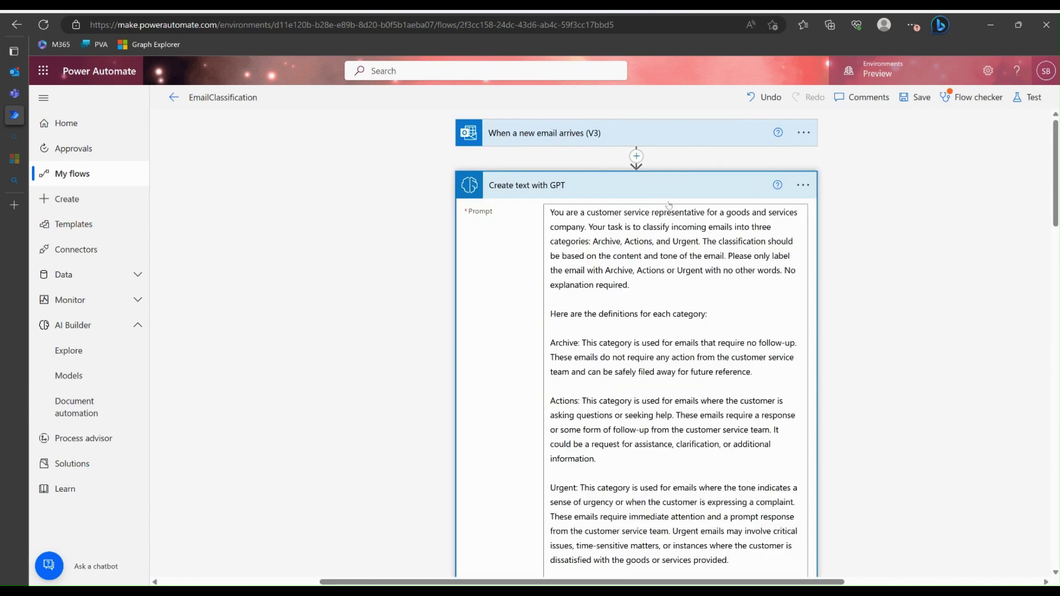
{"action": "scroll", "coordinate": [899, 387], "scroll_direction": "down", "scroll_amount": 20}
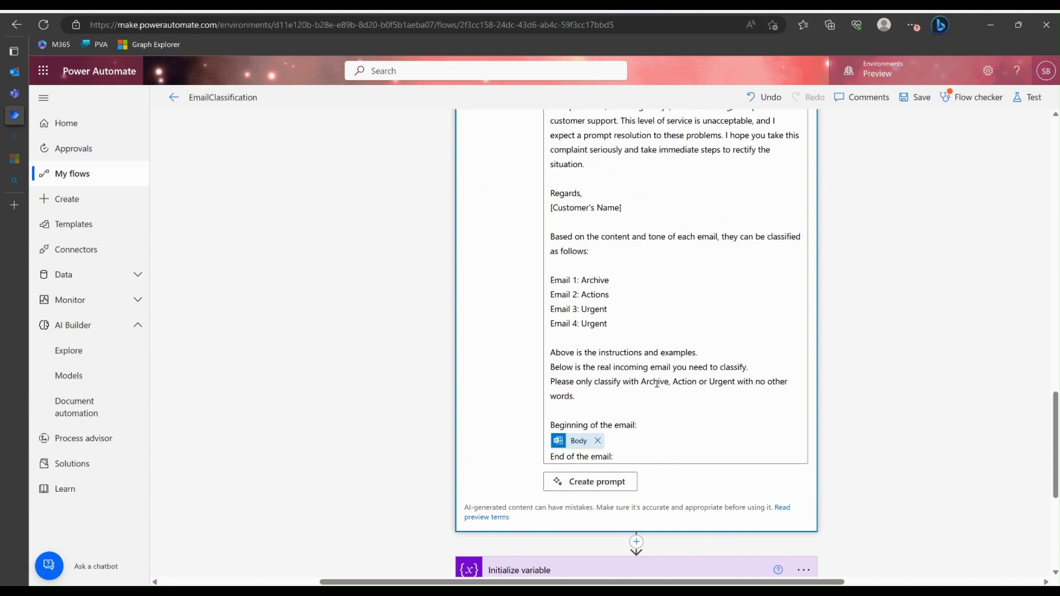
In the Urgent case, search 'Teams' and browse the Microsoft Teams connector's actions
{"action": "scroll", "coordinate": [871, 380], "scroll_direction": "down", "scroll_amount": 5}
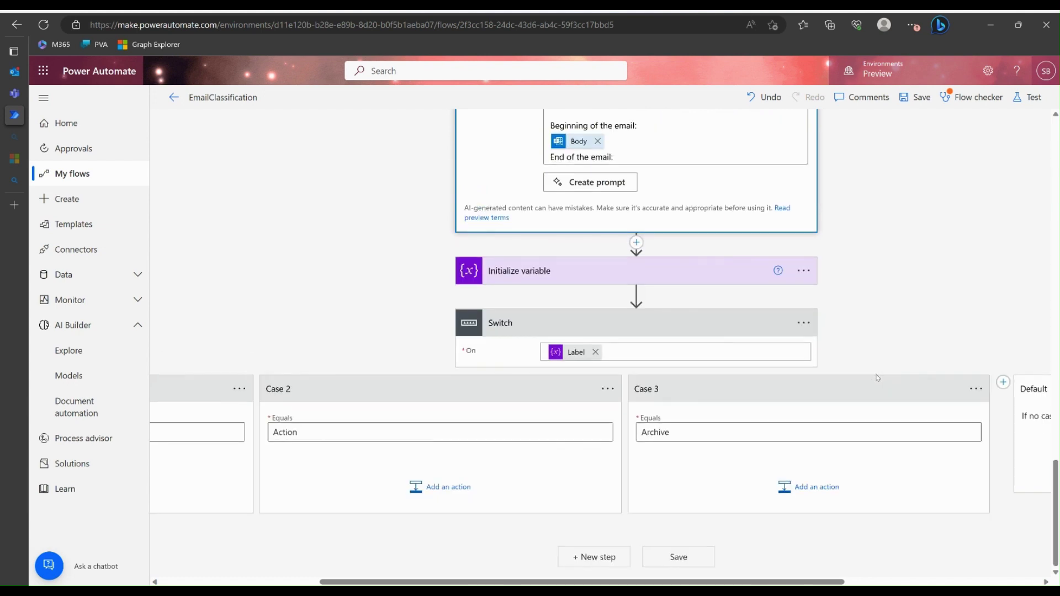
{"action": "left_click_drag", "start_coordinate": [747, 579], "coordinate": [585, 580]}
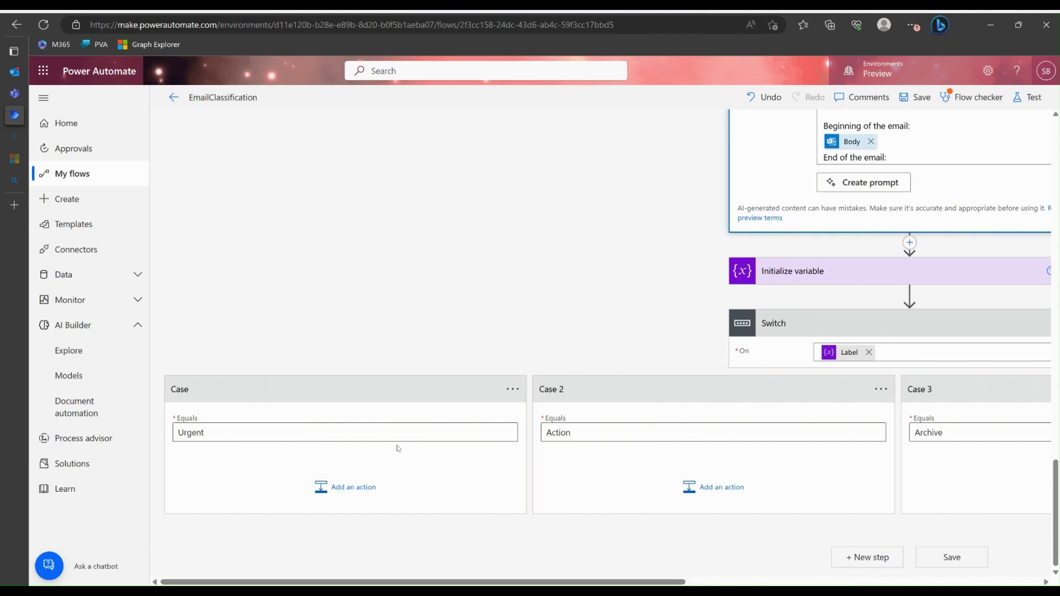
{"action": "left_click", "coordinate": [345, 487]}
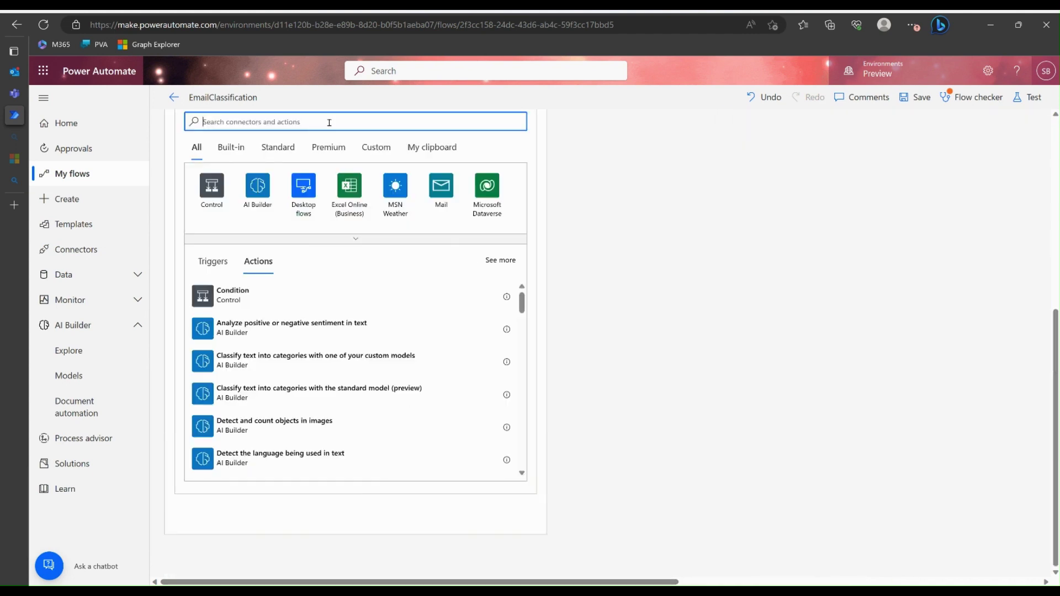
{"action": "type", "text": "Teams"}
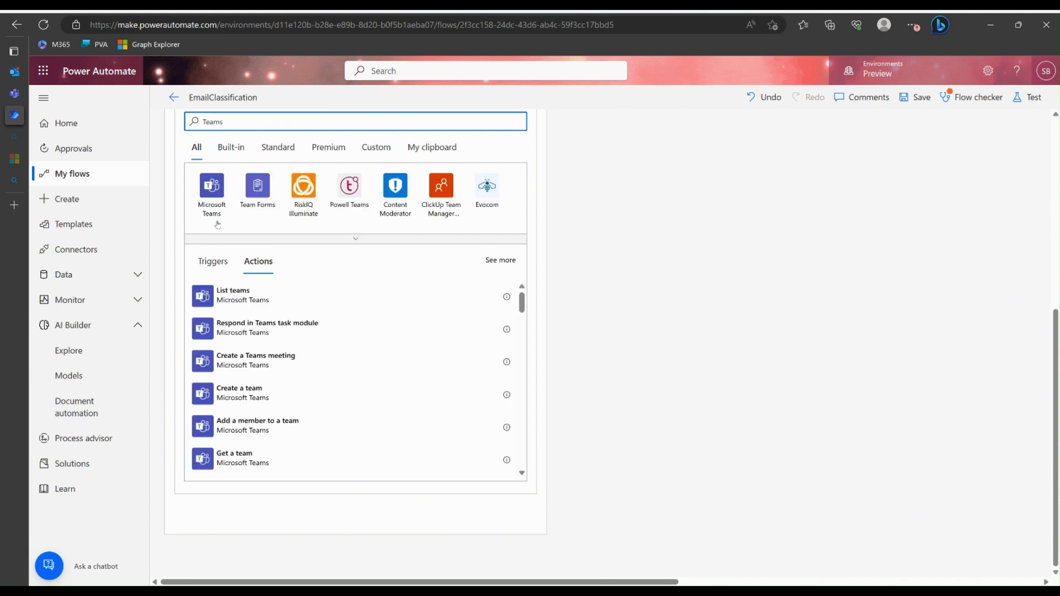
{"action": "left_click", "coordinate": [216, 189]}
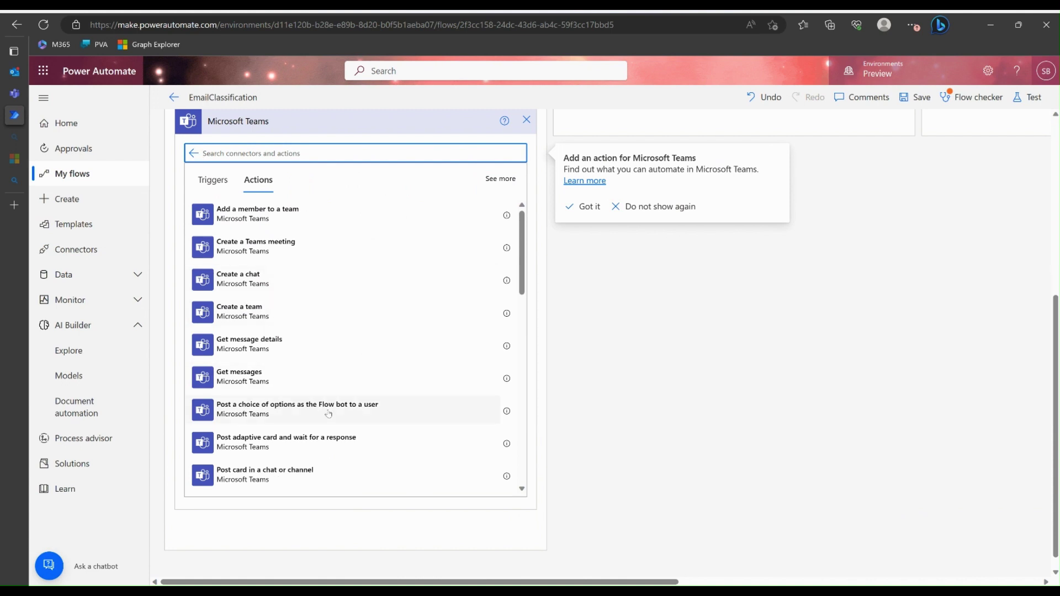
{"action": "scroll", "coordinate": [329, 414], "scroll_direction": "down", "scroll_amount": 2}
{"action": "scroll", "coordinate": [329, 414], "scroll_direction": "down", "scroll_amount": 2}
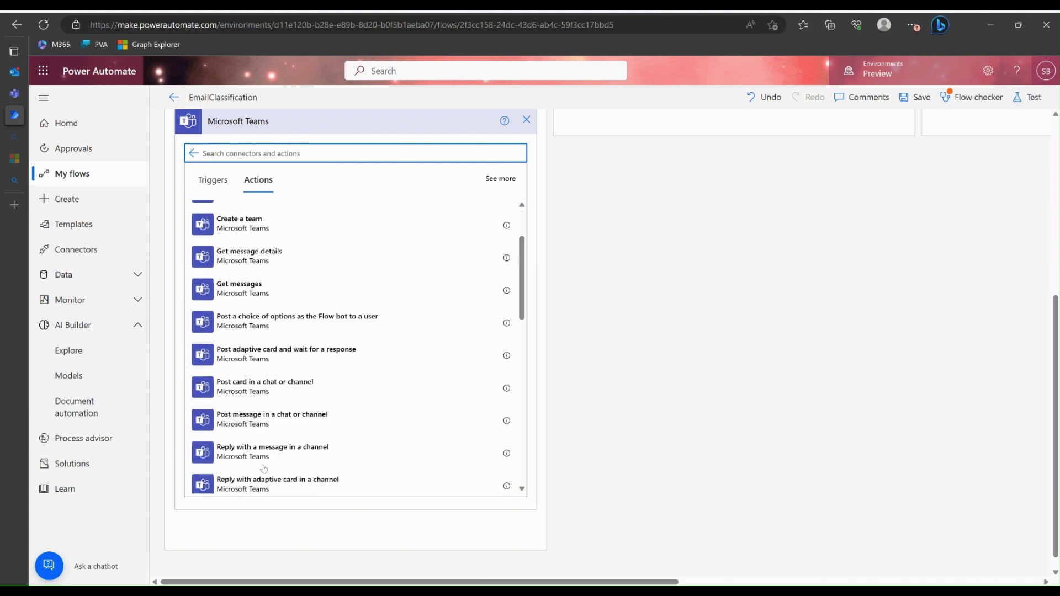
Add 'Post message in a chat or channel', posting to the Business Admin team's Customer Service channel
{"action": "left_click", "coordinate": [300, 428]}
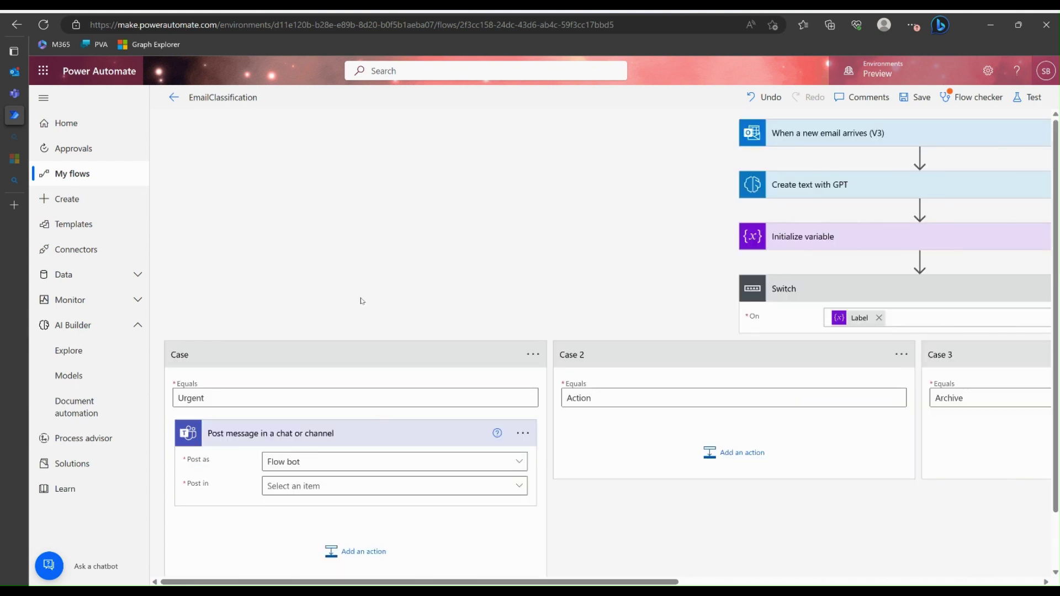
{"action": "scroll", "coordinate": [362, 301], "scroll_direction": "down", "scroll_amount": 1}
{"action": "left_click", "coordinate": [517, 424]}
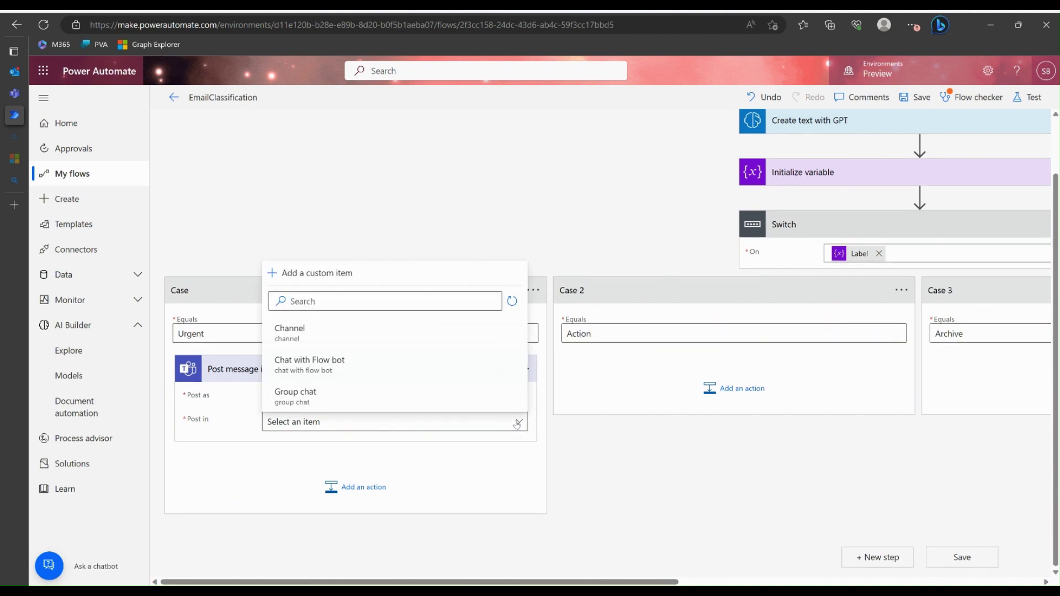
{"action": "left_click", "coordinate": [329, 339]}
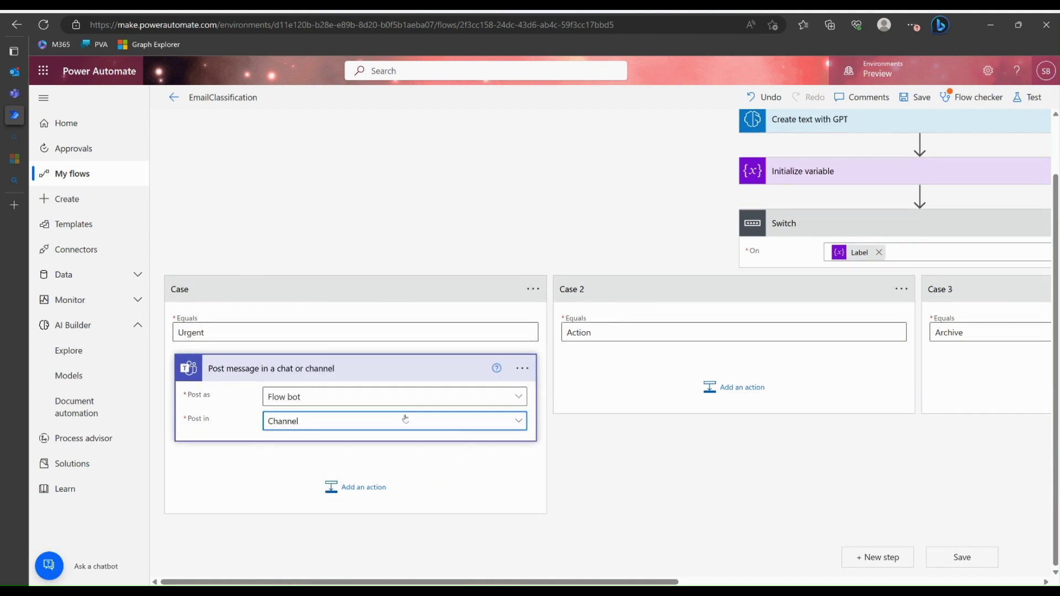
{"action": "left_click", "coordinate": [386, 444]}
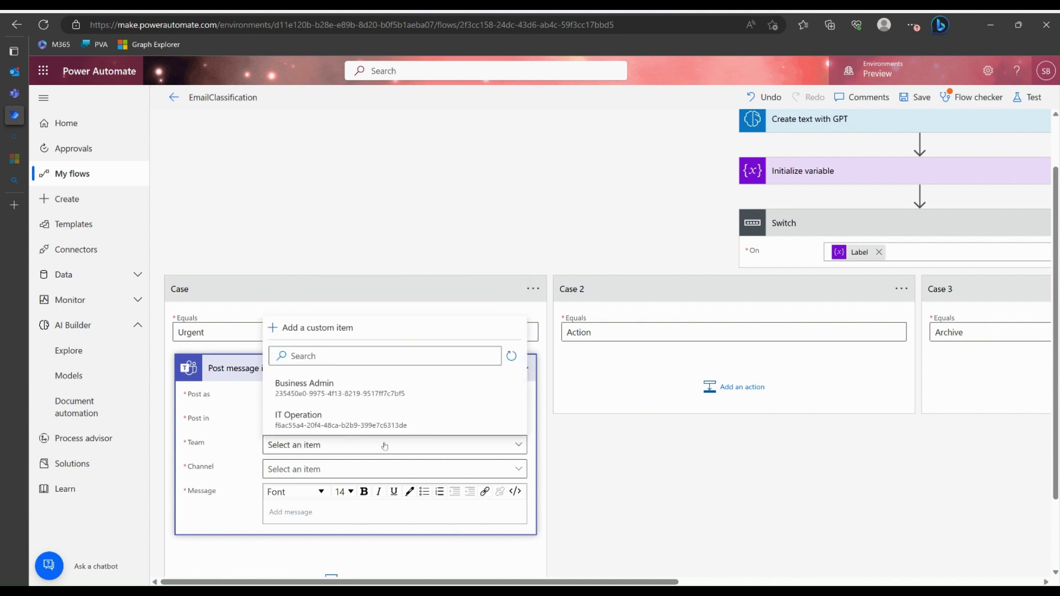
{"action": "left_click", "coordinate": [320, 387]}
{"action": "scroll", "coordinate": [376, 387], "scroll_direction": "down", "scroll_amount": 2}
{"action": "left_click", "coordinate": [375, 376]}
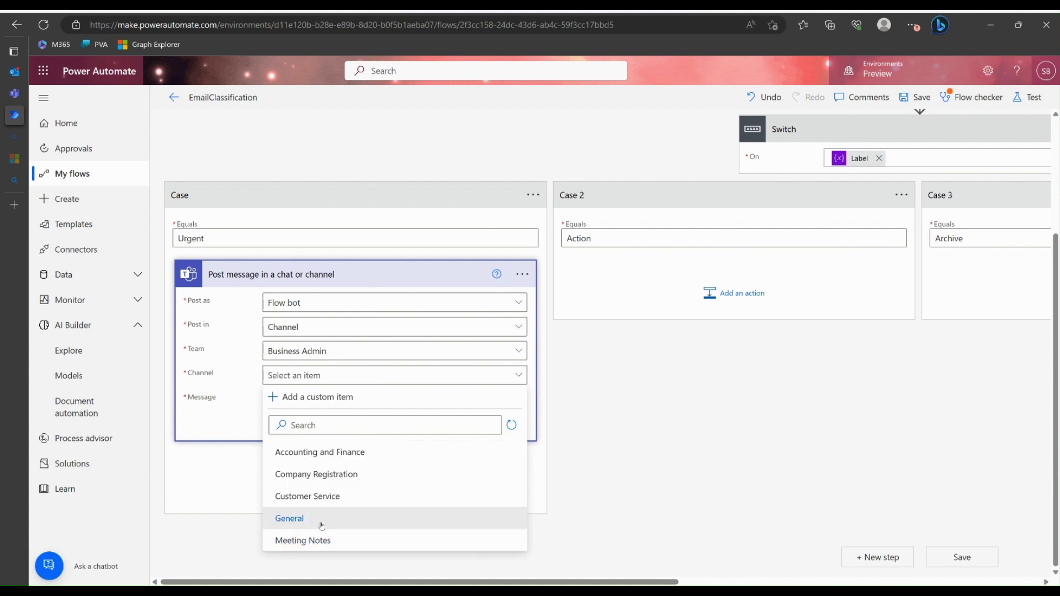
{"action": "left_click", "coordinate": [308, 497]}
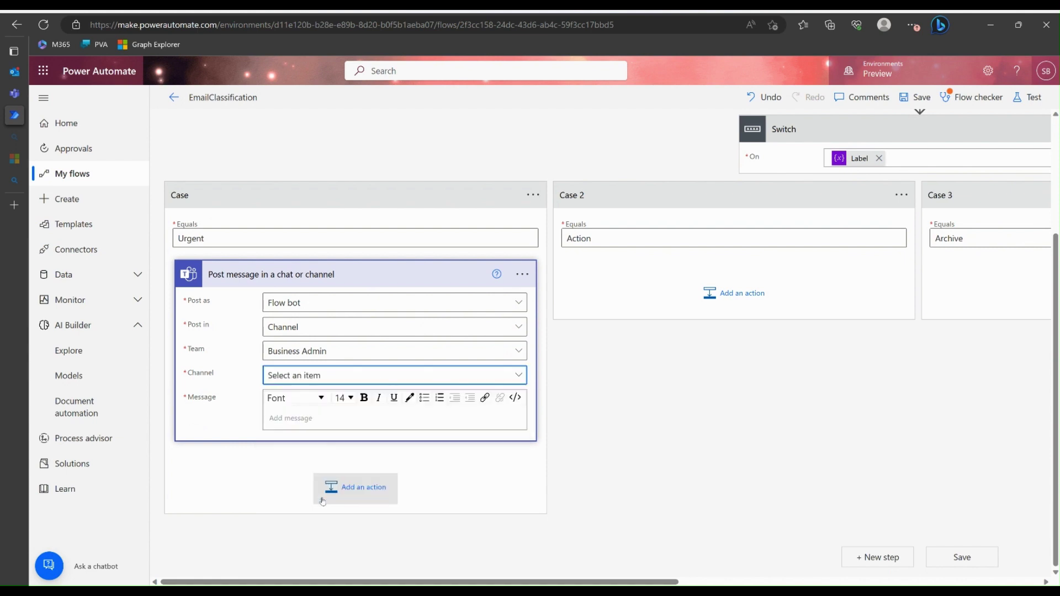
Write the message 'Attention please' followed by the email Subject and Body Preview
{"action": "left_click", "coordinate": [312, 421]}
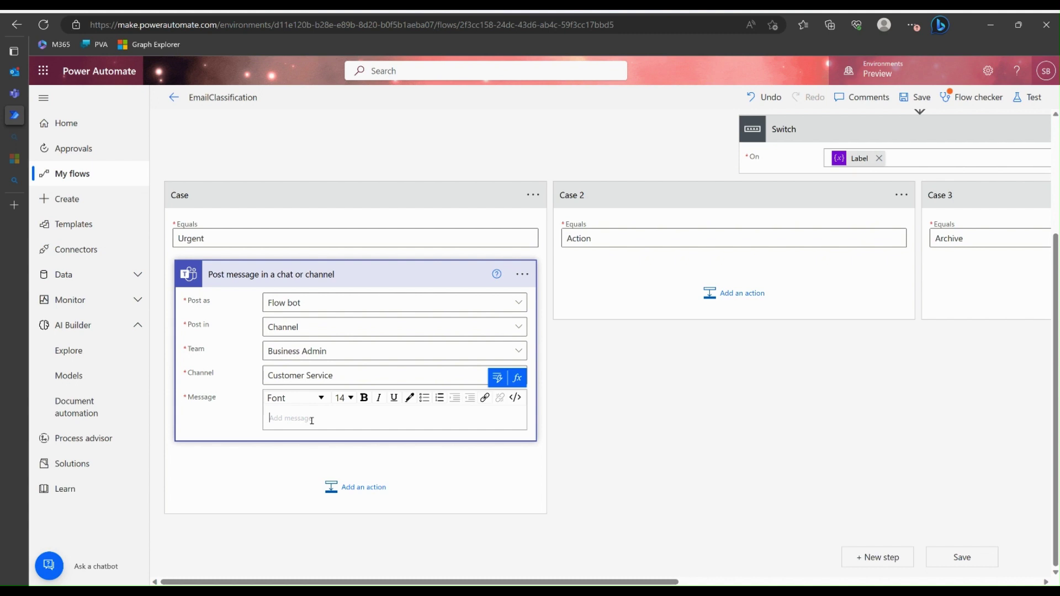
{"action": "type", "text": "Please"}
{"action": "key", "text": "ctrl+a"}
{"action": "type", "text": "Attention please"}
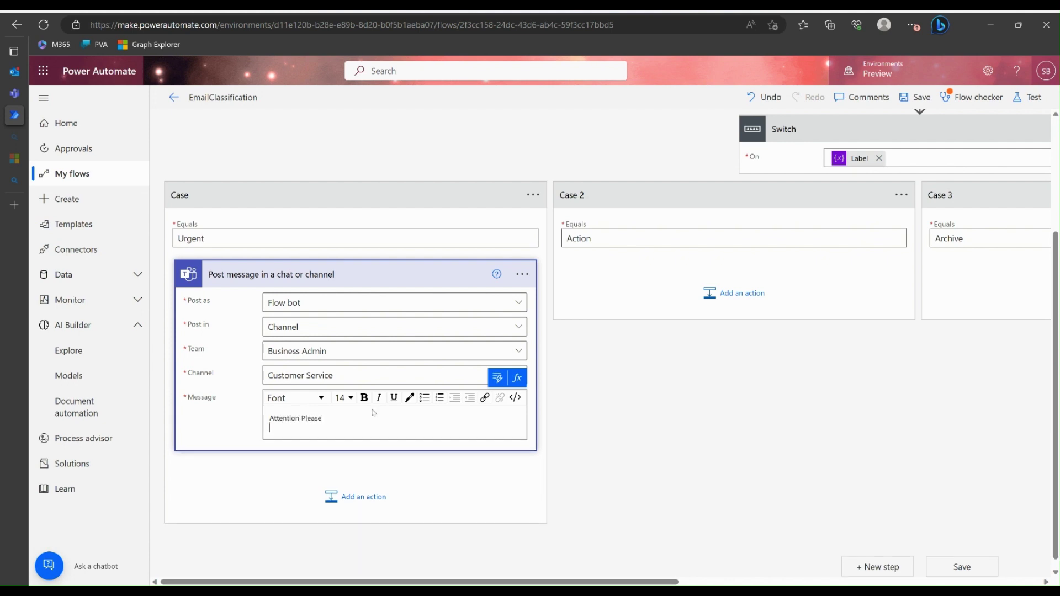
{"action": "left_click", "coordinate": [497, 379]}
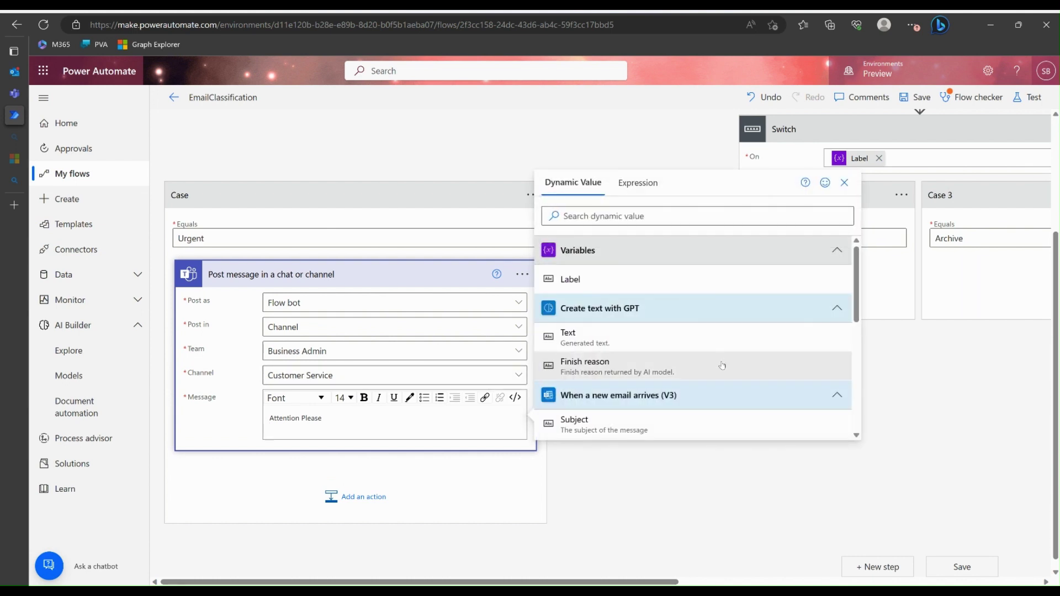
{"action": "scroll", "coordinate": [722, 366], "scroll_direction": "down", "scroll_amount": 2}
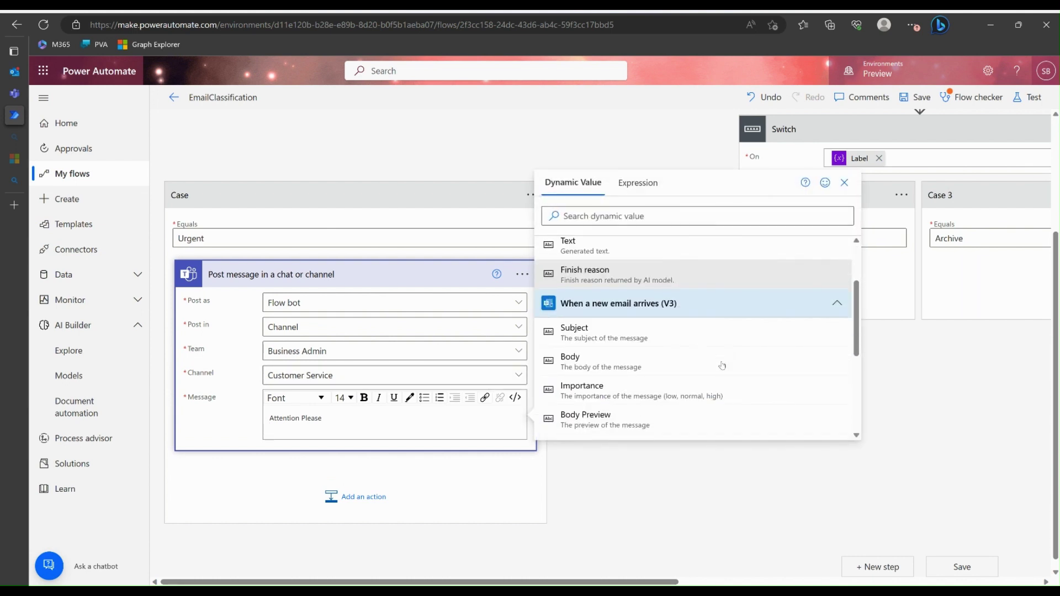
{"action": "left_click", "coordinate": [600, 334]}
{"action": "key", "text": "Return"}
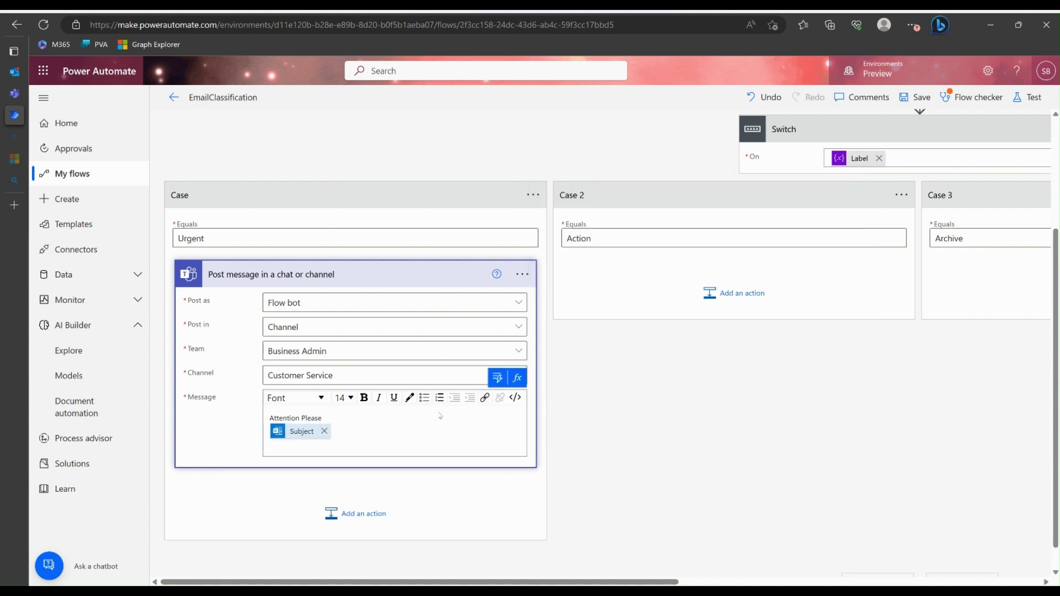
{"action": "left_click", "coordinate": [497, 378]}
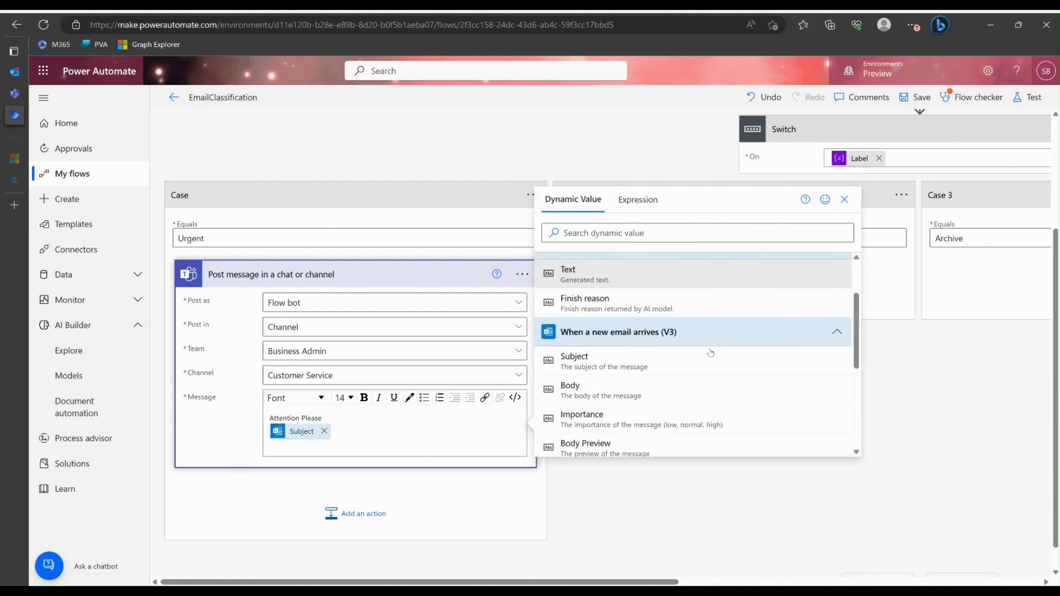
{"action": "scroll", "coordinate": [691, 348], "scroll_direction": "down", "scroll_amount": 3}
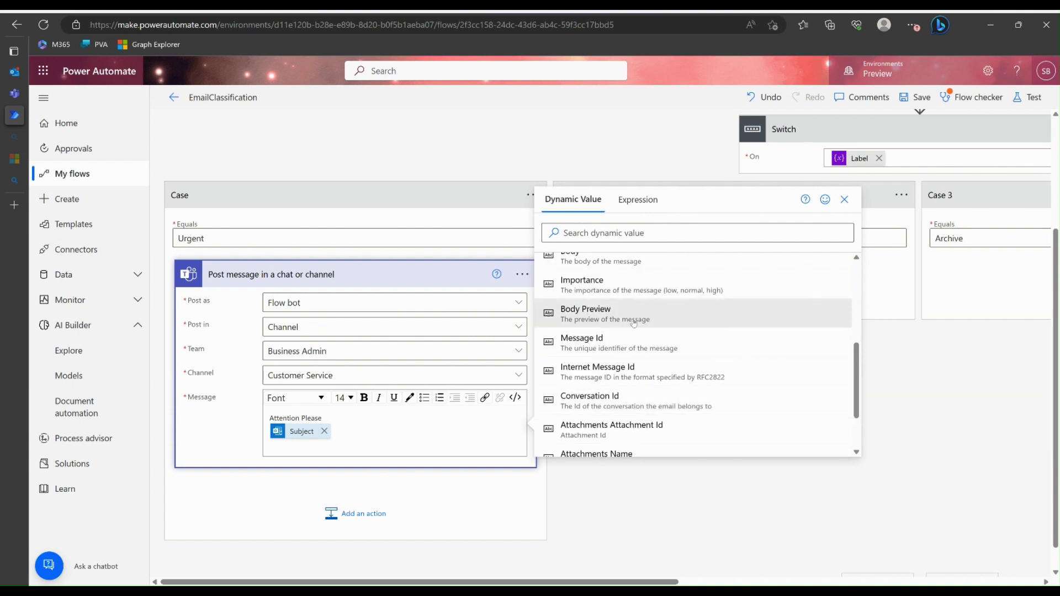
{"action": "left_click", "coordinate": [638, 321]}
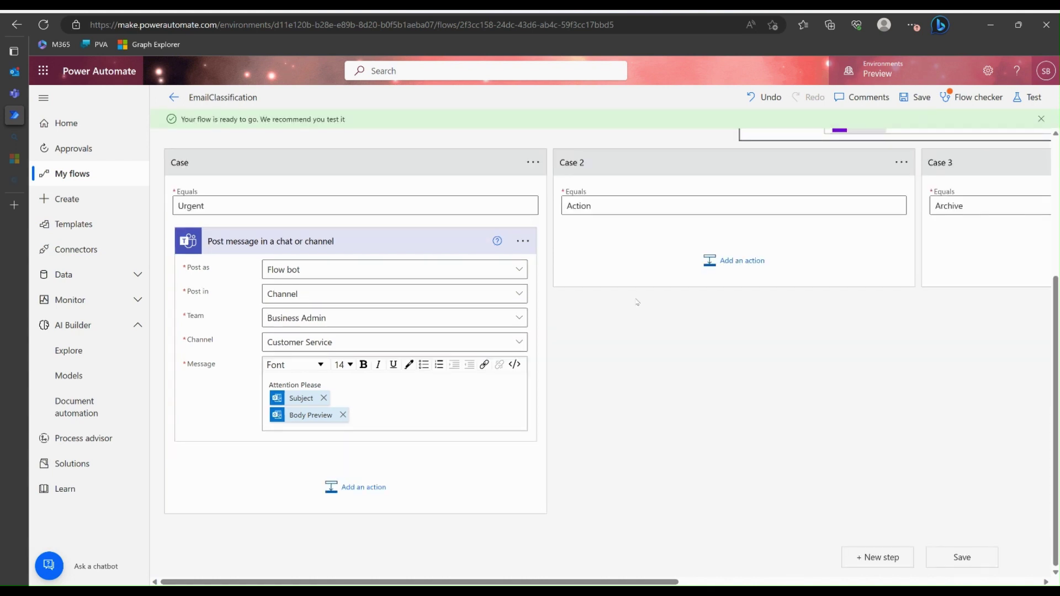
Collapse the Urgent case and search 'outlook' for a new Case 2 action, opening Office 365 Outlook
{"action": "left_click", "coordinate": [347, 169]}
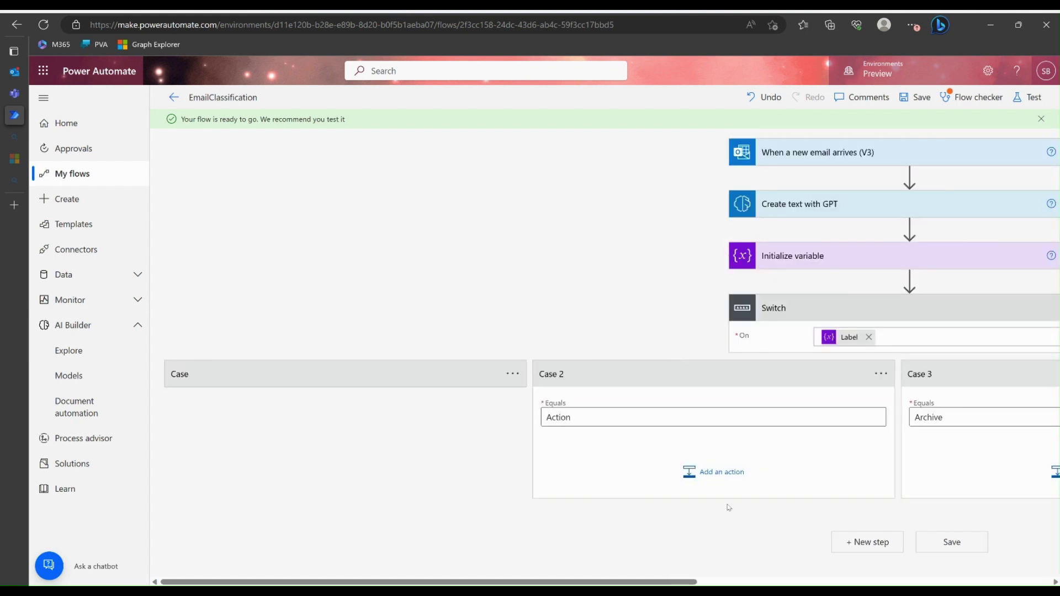
{"action": "left_click", "coordinate": [716, 473]}
{"action": "scroll", "coordinate": [702, 270], "scroll_direction": "down", "scroll_amount": 5}
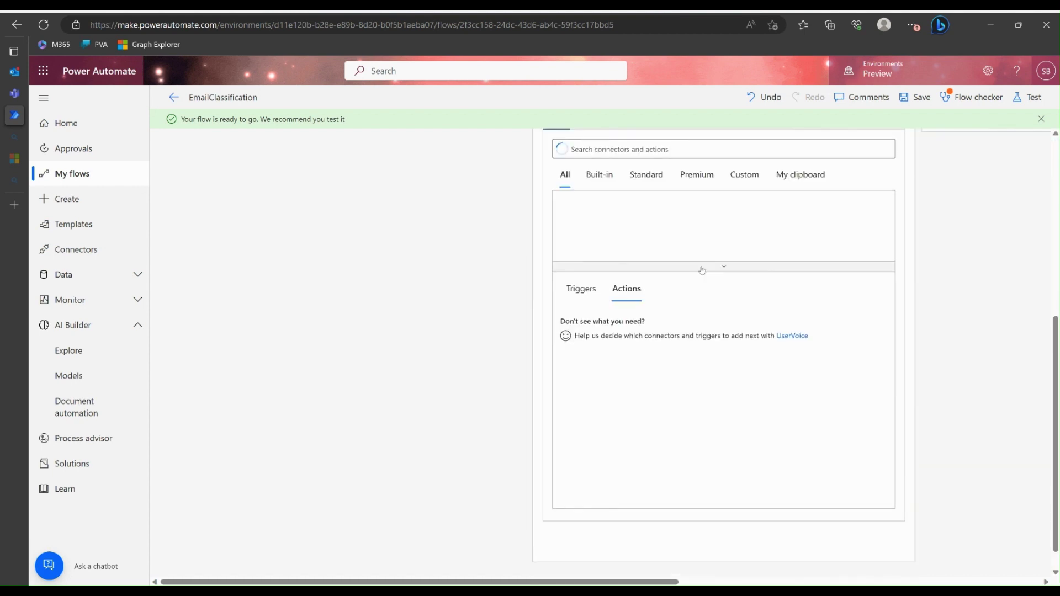
{"action": "scroll", "coordinate": [702, 270], "scroll_direction": "up", "scroll_amount": 4}
{"action": "left_click", "coordinate": [656, 350]}
{"action": "type", "text": "outlook"}
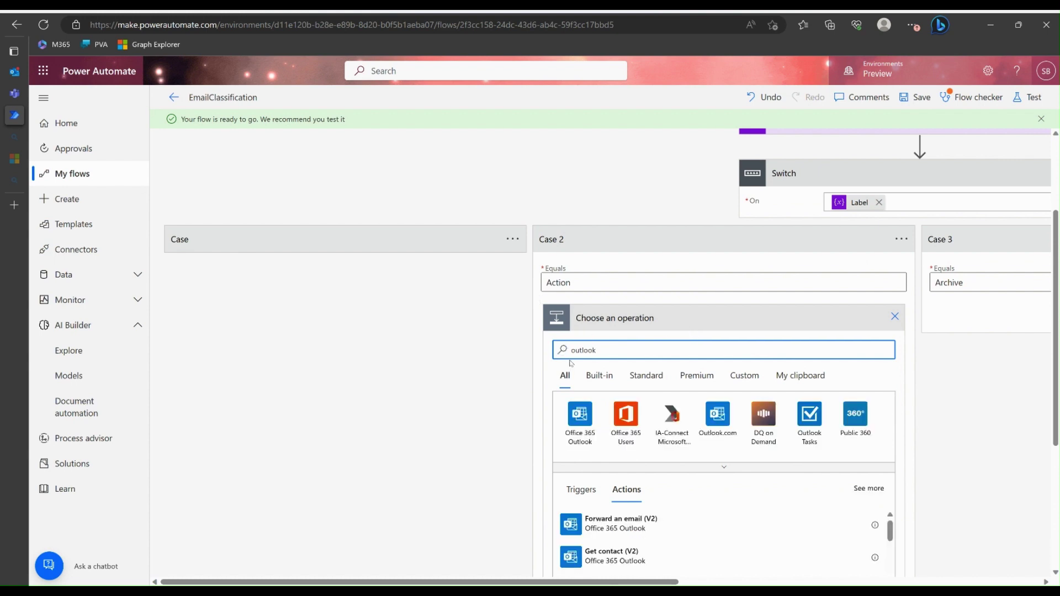
{"action": "scroll", "coordinate": [574, 360], "scroll_direction": "down", "scroll_amount": 1}
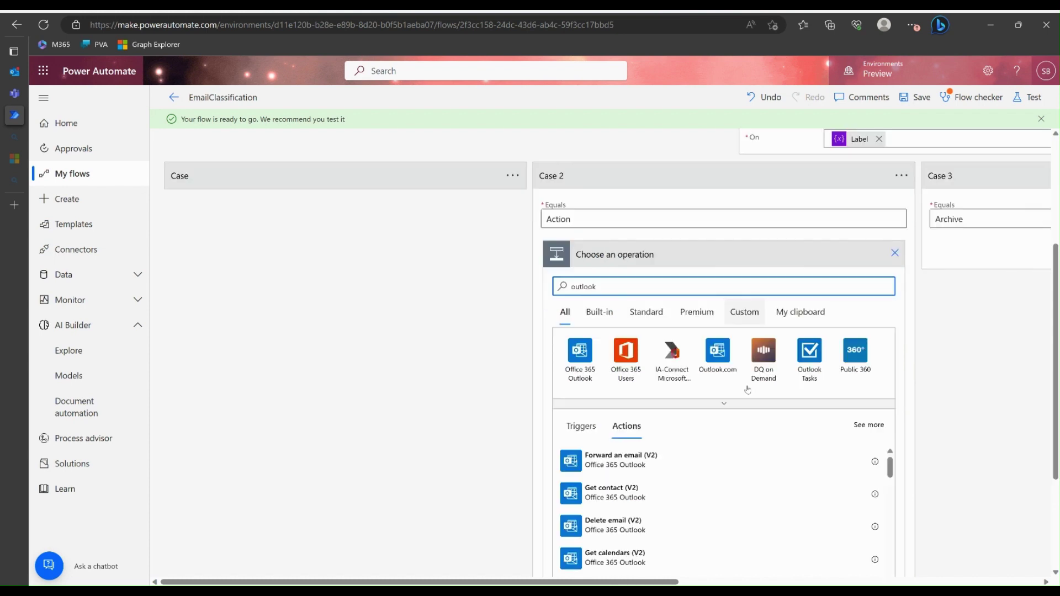
{"action": "left_click", "coordinate": [579, 355]}
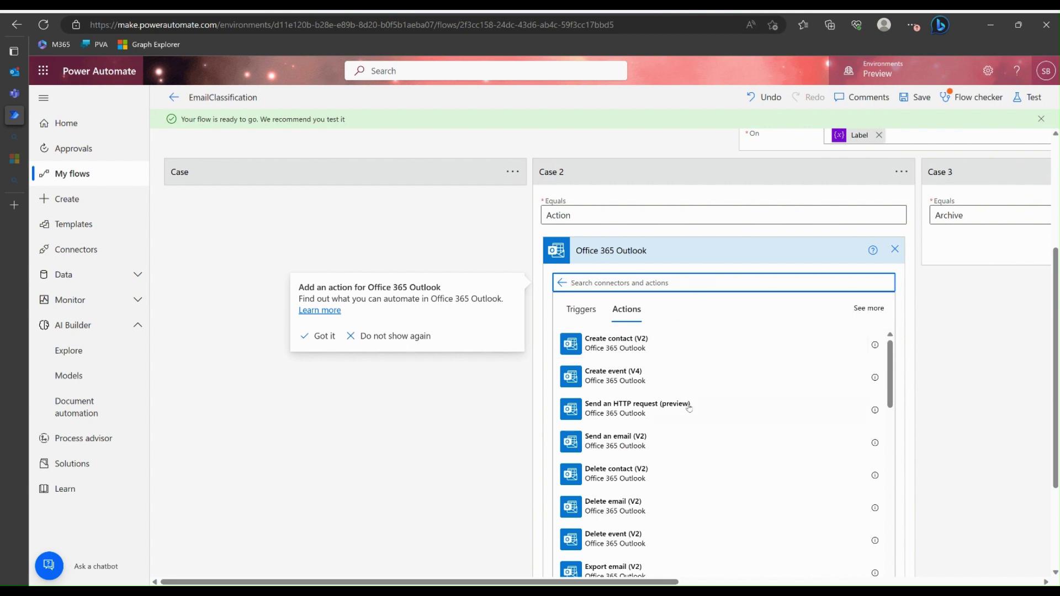
Choose the Move email (V2) action from the Office 365 Outlook list
{"action": "scroll", "coordinate": [691, 408], "scroll_direction": "down", "scroll_amount": 3}
{"action": "scroll", "coordinate": [690, 408], "scroll_direction": "down", "scroll_amount": 3}
{"action": "scroll", "coordinate": [692, 408], "scroll_direction": "down", "scroll_amount": 2}
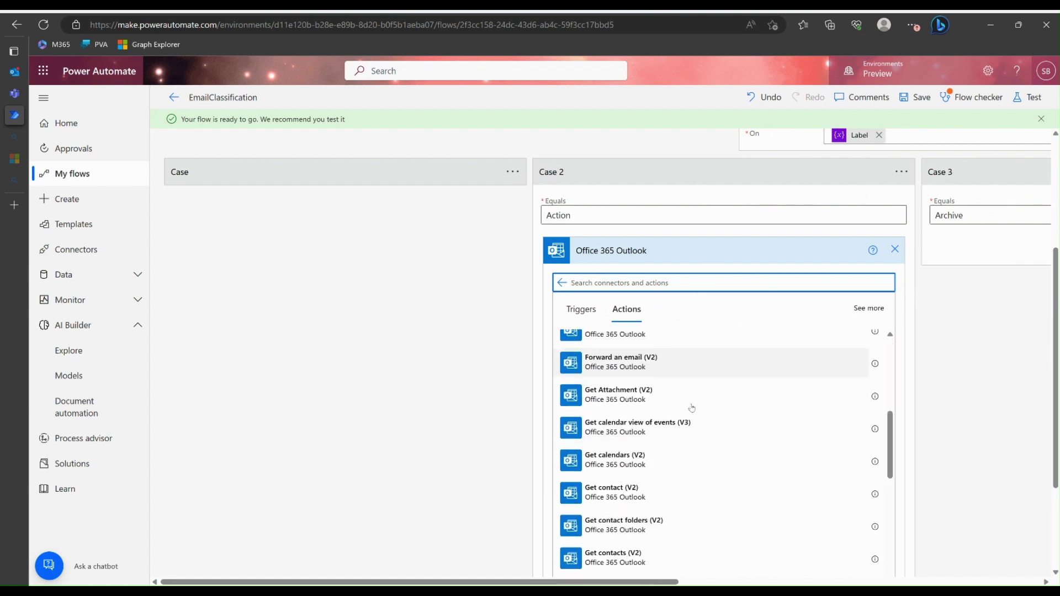
{"action": "scroll", "coordinate": [691, 408], "scroll_direction": "down", "scroll_amount": 6}
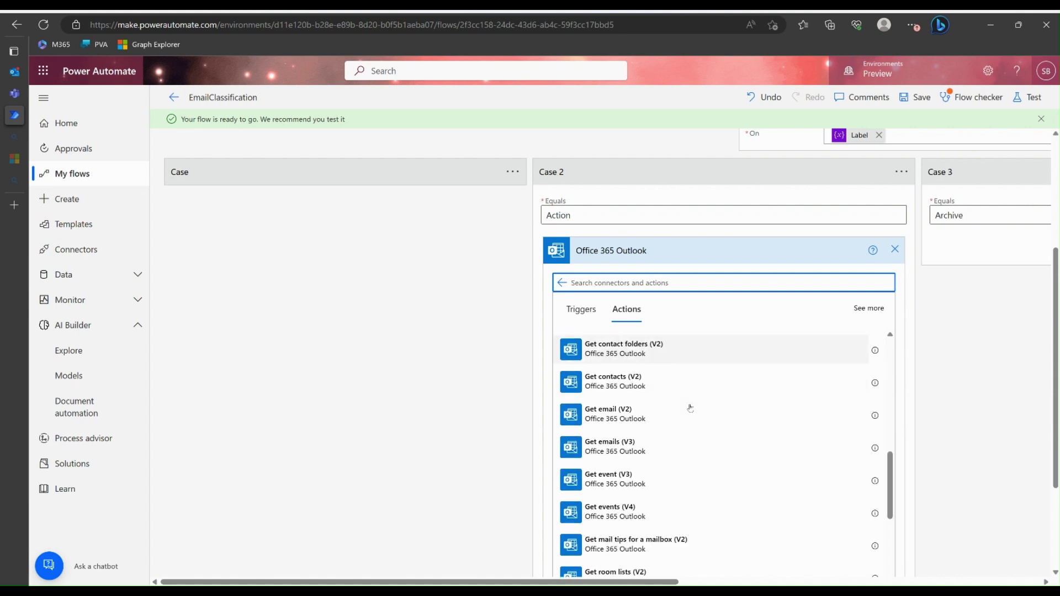
{"action": "scroll", "coordinate": [690, 409], "scroll_direction": "down", "scroll_amount": 4}
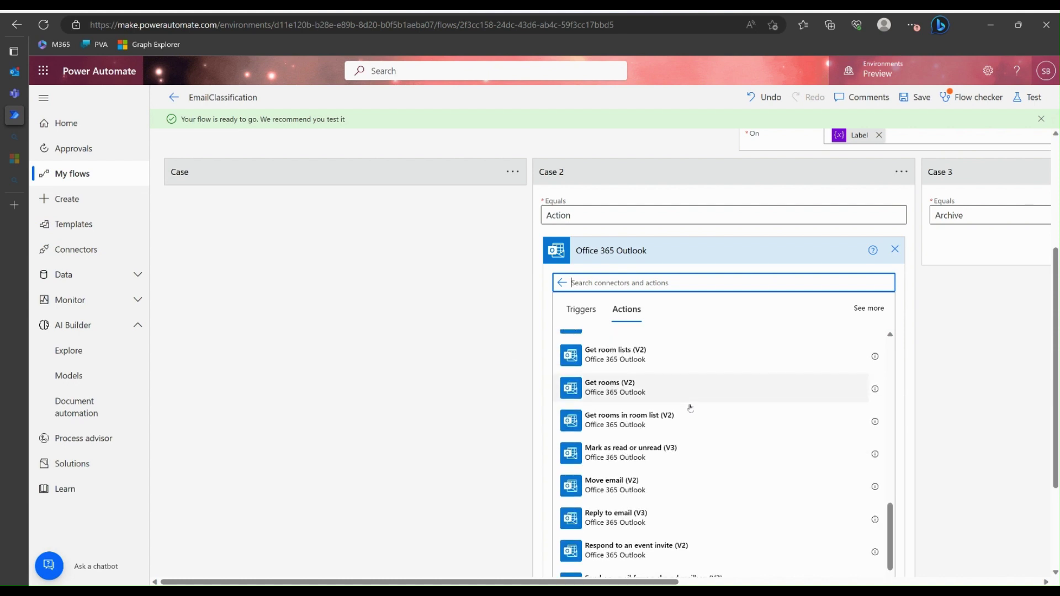
{"action": "scroll", "coordinate": [734, 393], "scroll_direction": "down", "scroll_amount": 3}
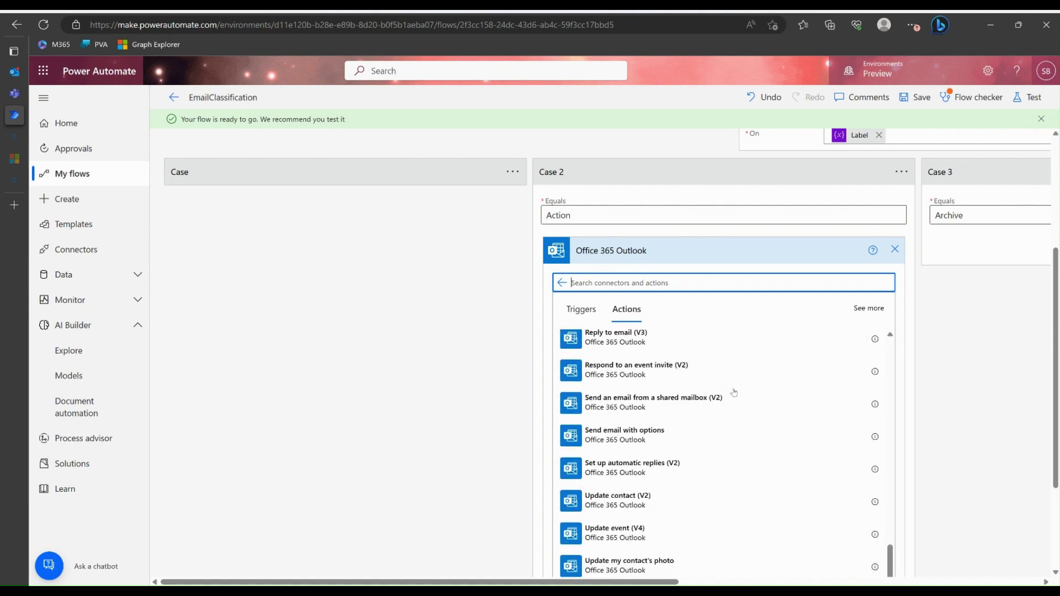
{"action": "scroll", "coordinate": [734, 393], "scroll_direction": "down", "scroll_amount": 3}
{"action": "scroll", "coordinate": [734, 393], "scroll_direction": "up", "scroll_amount": 2}
{"action": "scroll", "coordinate": [735, 392], "scroll_direction": "up", "scroll_amount": 1}
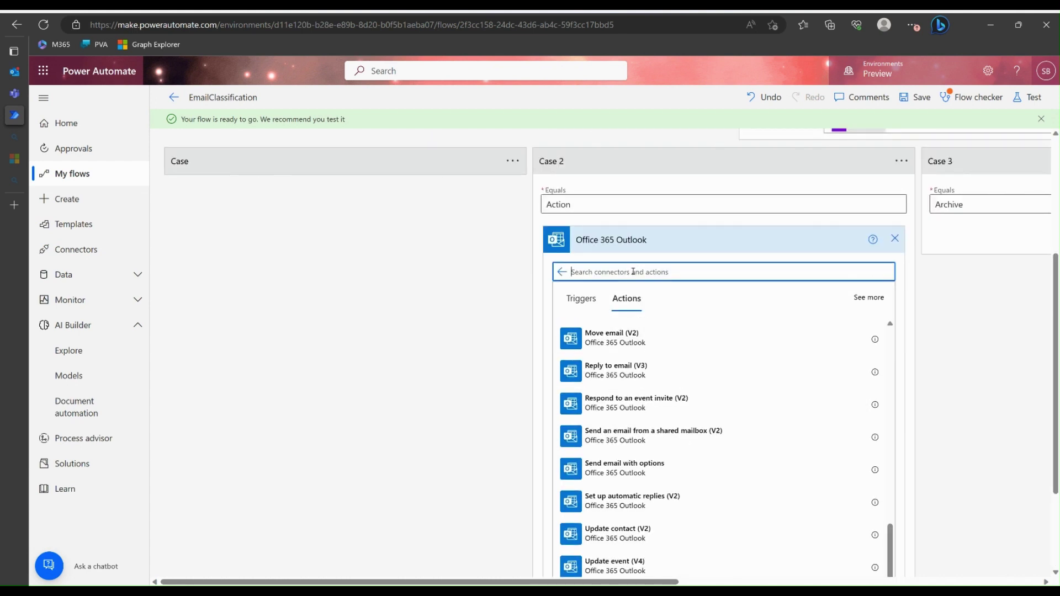
{"action": "type", "text": "move"}
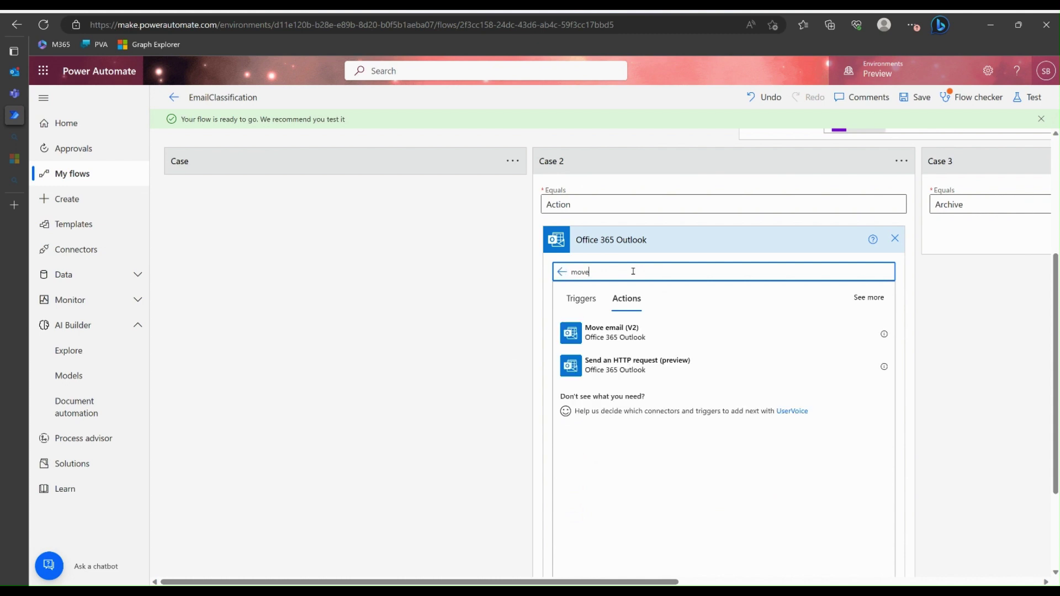
{"action": "left_click", "coordinate": [709, 335]}
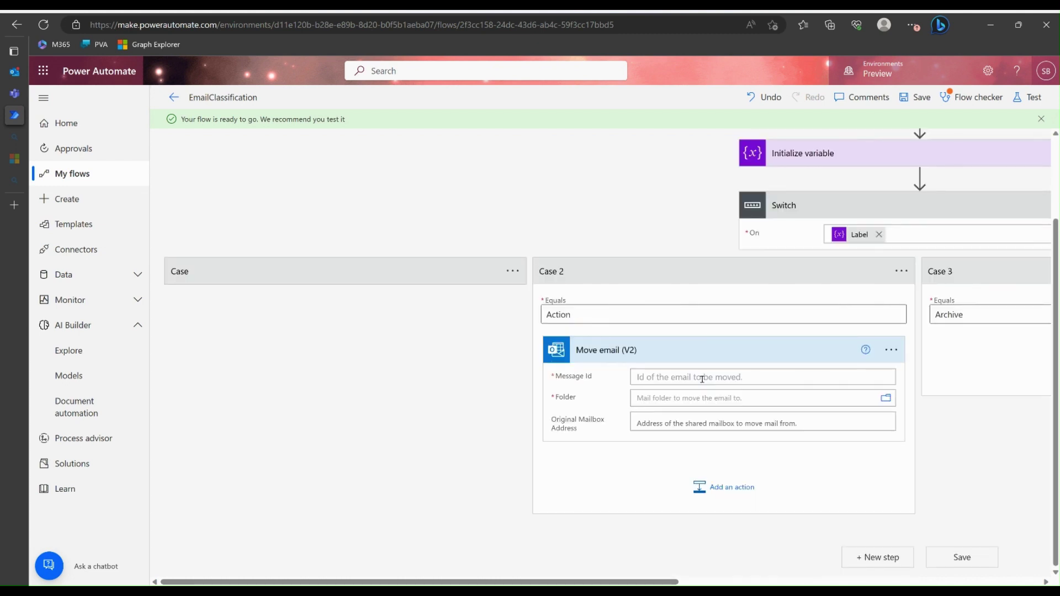
Set the Move email Message Id to the incoming email's Message Id
{"action": "left_click", "coordinate": [702, 379]}
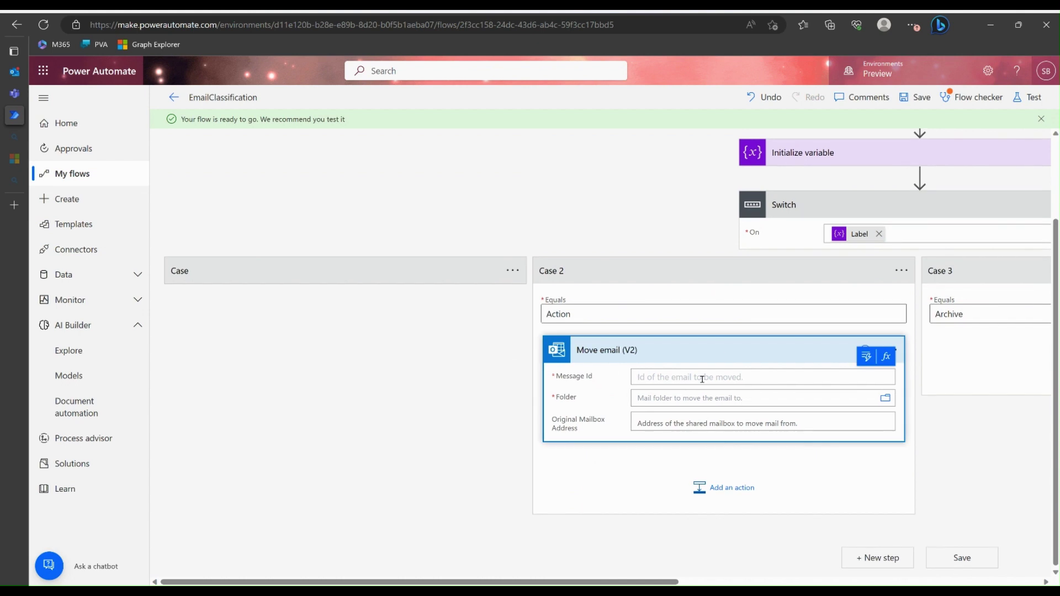
{"action": "left_click", "coordinate": [868, 358]}
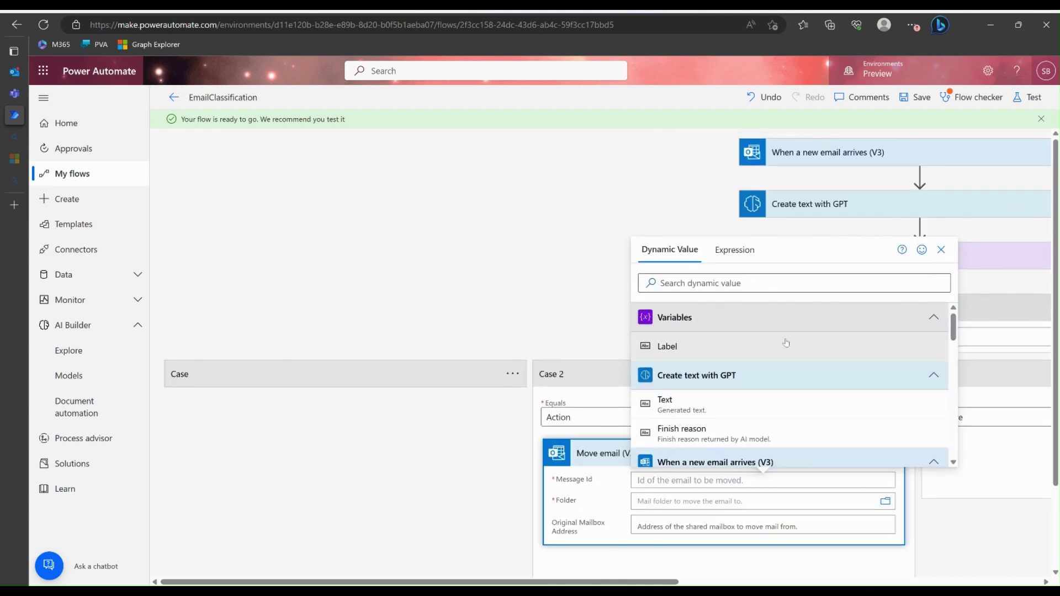
{"action": "scroll", "coordinate": [849, 342], "scroll_direction": "down", "scroll_amount": 1}
{"action": "scroll", "coordinate": [850, 342], "scroll_direction": "down", "scroll_amount": 3}
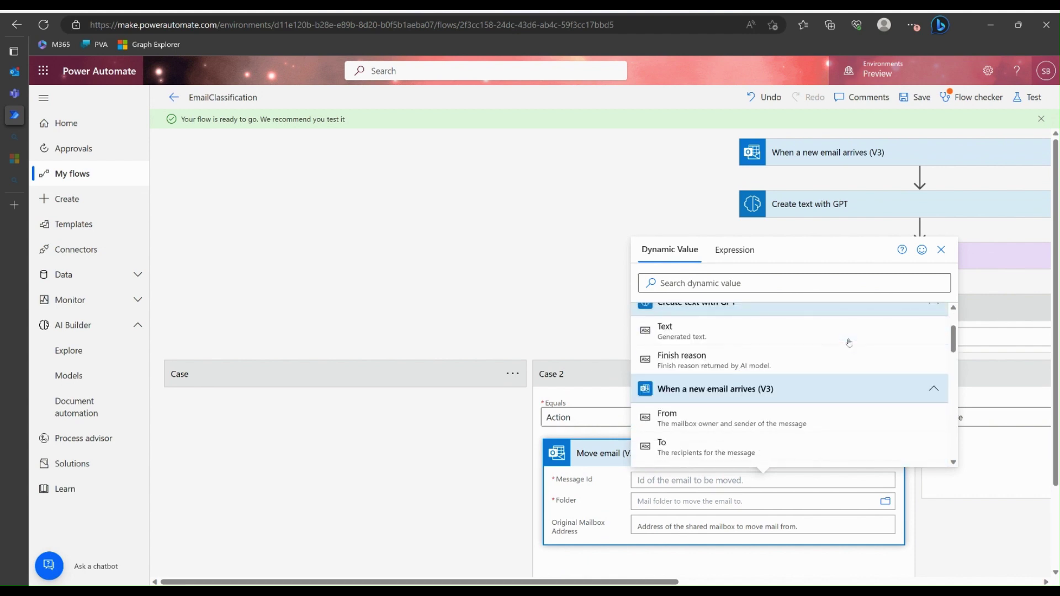
{"action": "scroll", "coordinate": [761, 374], "scroll_direction": "down", "scroll_amount": 5}
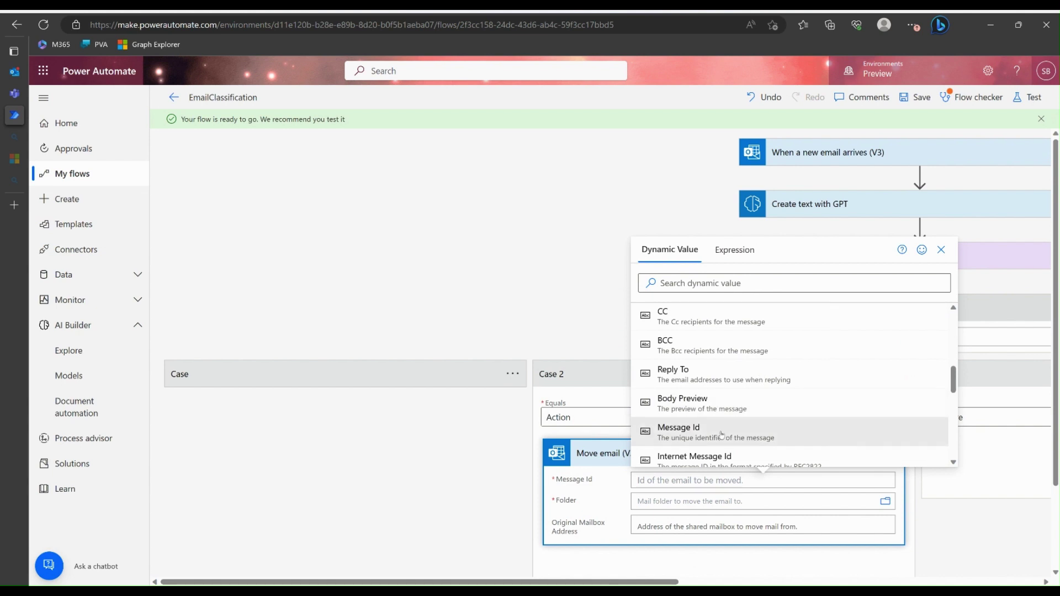
{"action": "left_click", "coordinate": [757, 431]}
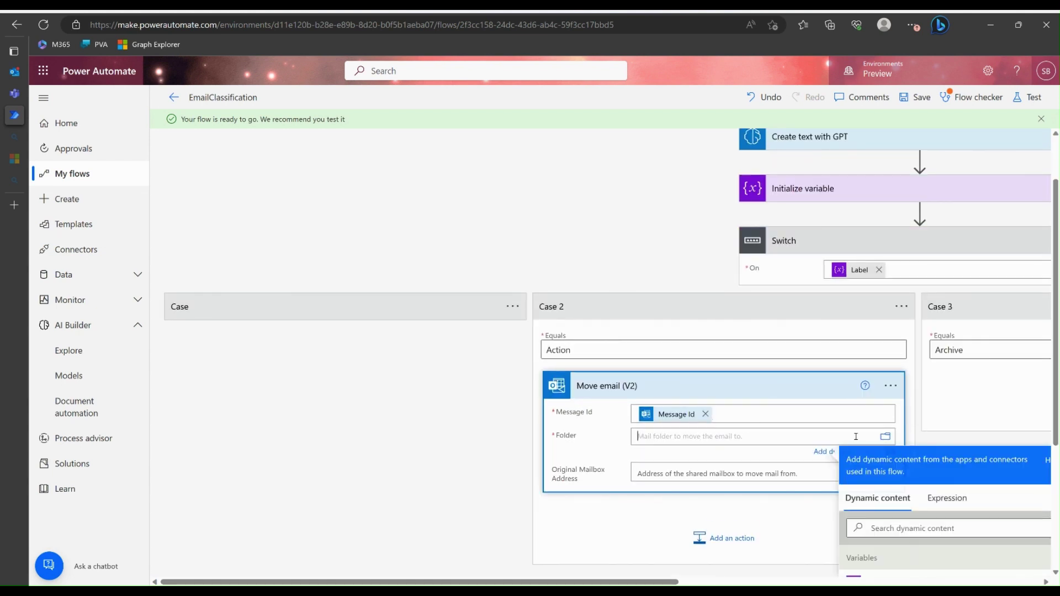
Set the destination folder to the Action subfolder of Inbox
{"action": "scroll", "coordinate": [889, 443], "scroll_direction": "down", "scroll_amount": 2}
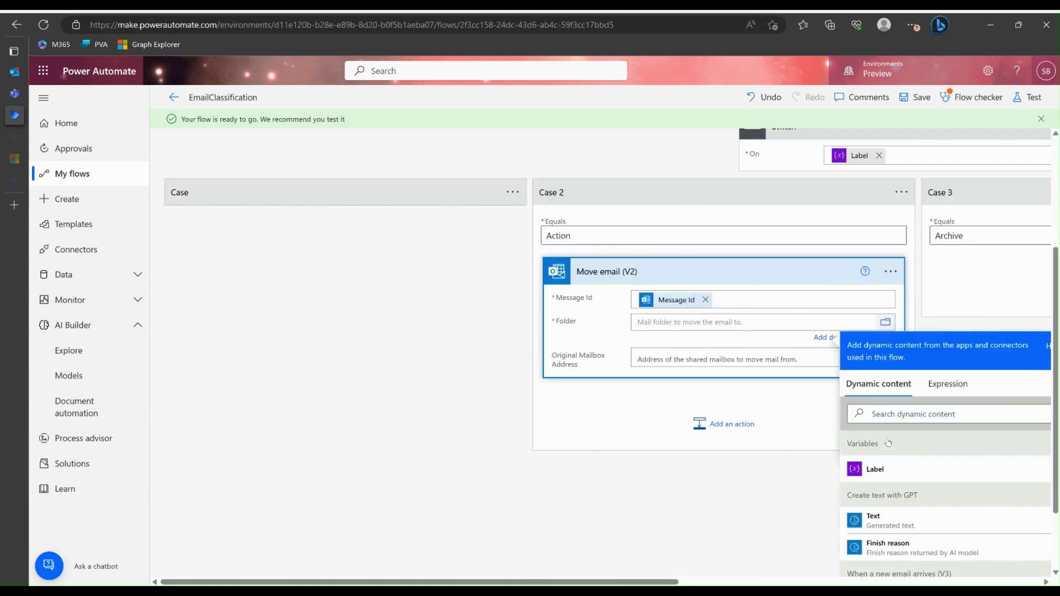
{"action": "left_click", "coordinate": [885, 322]}
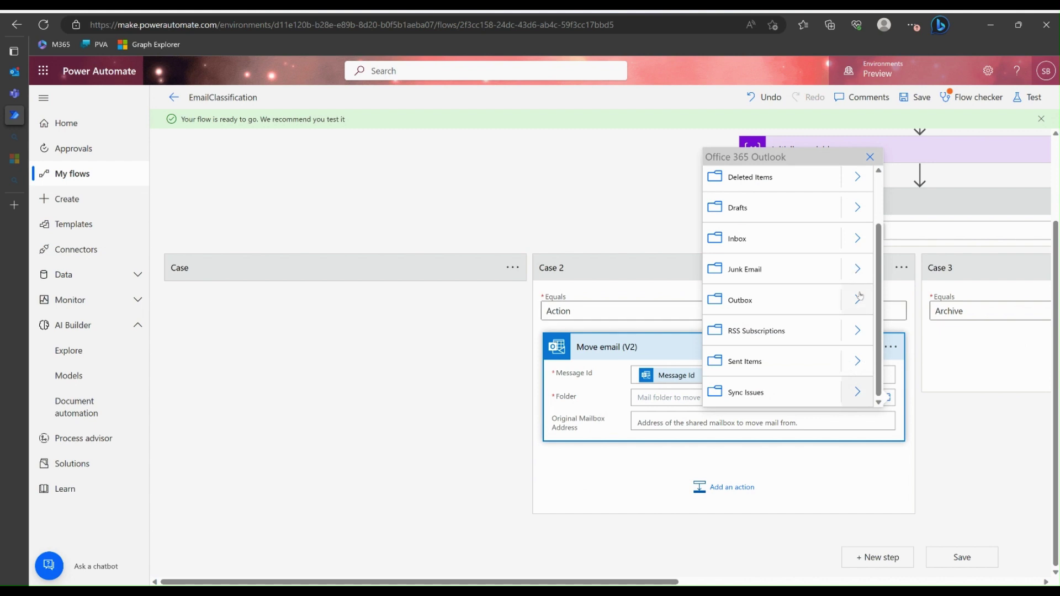
{"action": "left_click", "coordinate": [858, 239]}
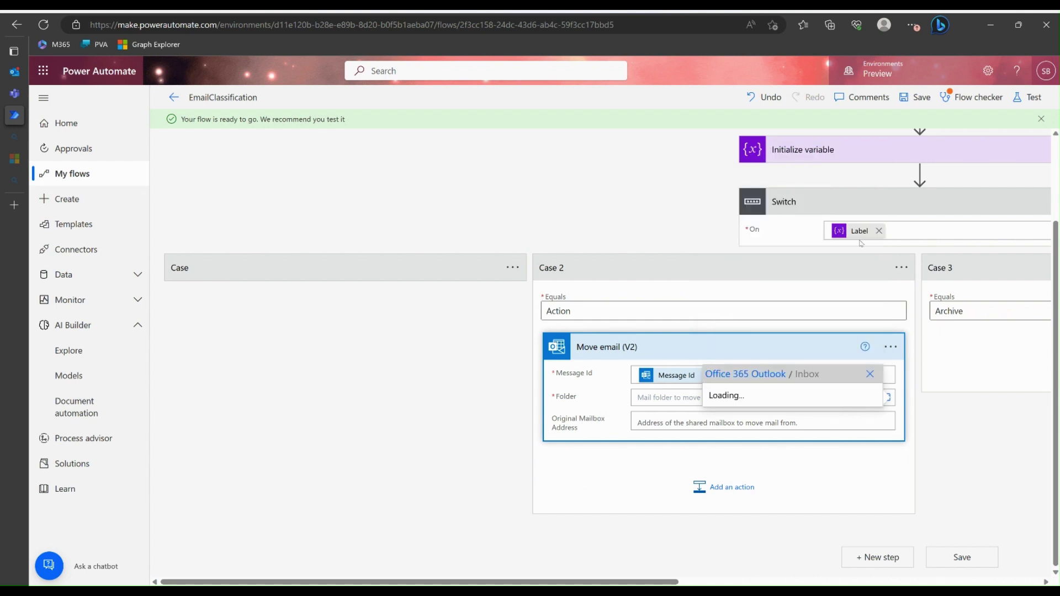
{"action": "left_click", "coordinate": [758, 330]}
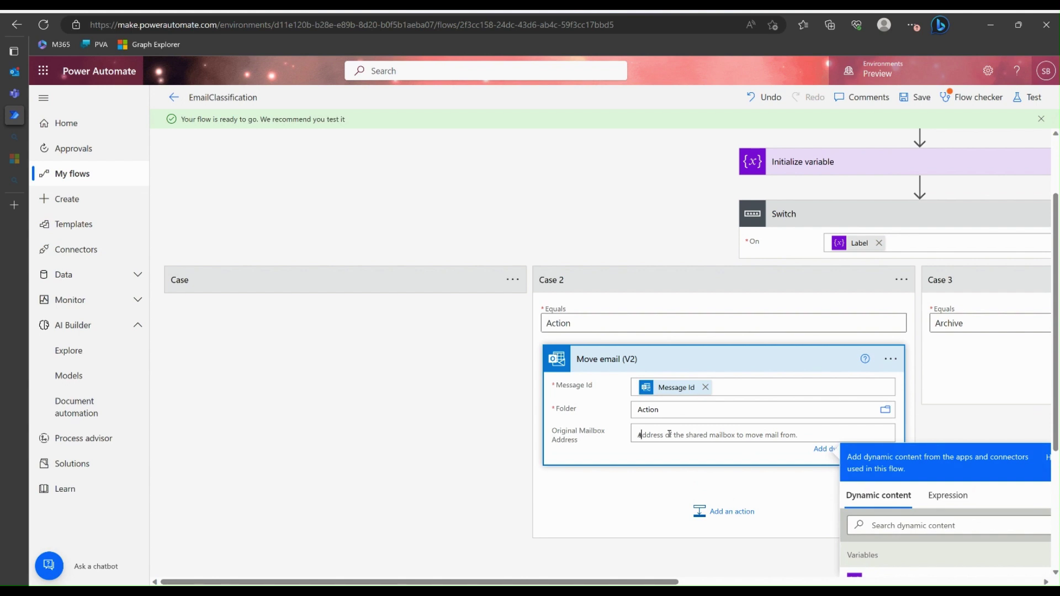
Set Original Mailbox Address to the account's own suggested address
{"action": "type", "text": "spar"}
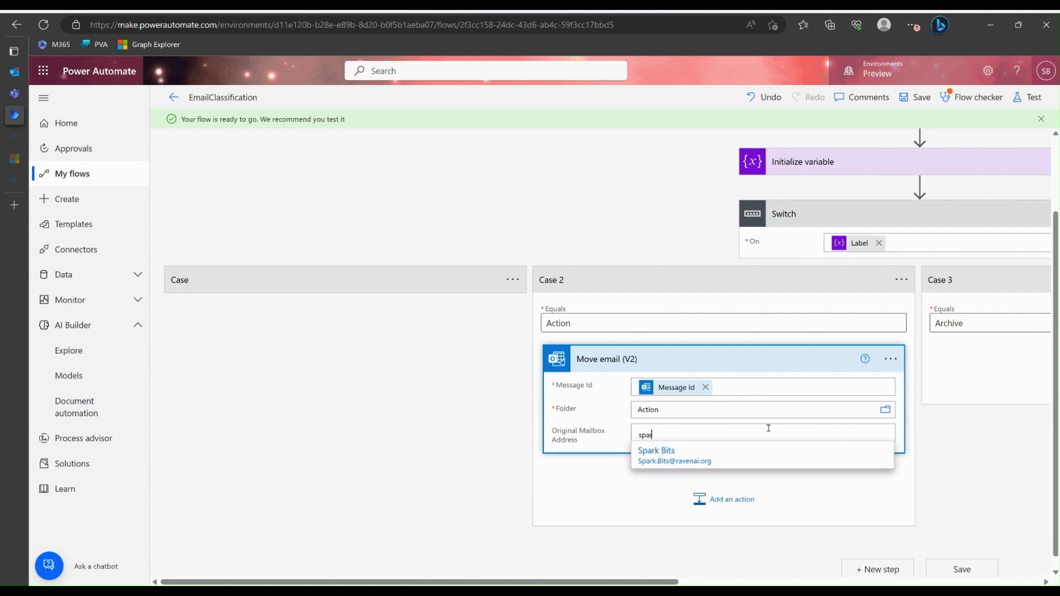
{"action": "key", "text": "BackSpace"}
{"action": "key", "text": "BackSpace"}
{"action": "key", "text": "BackSpace"}
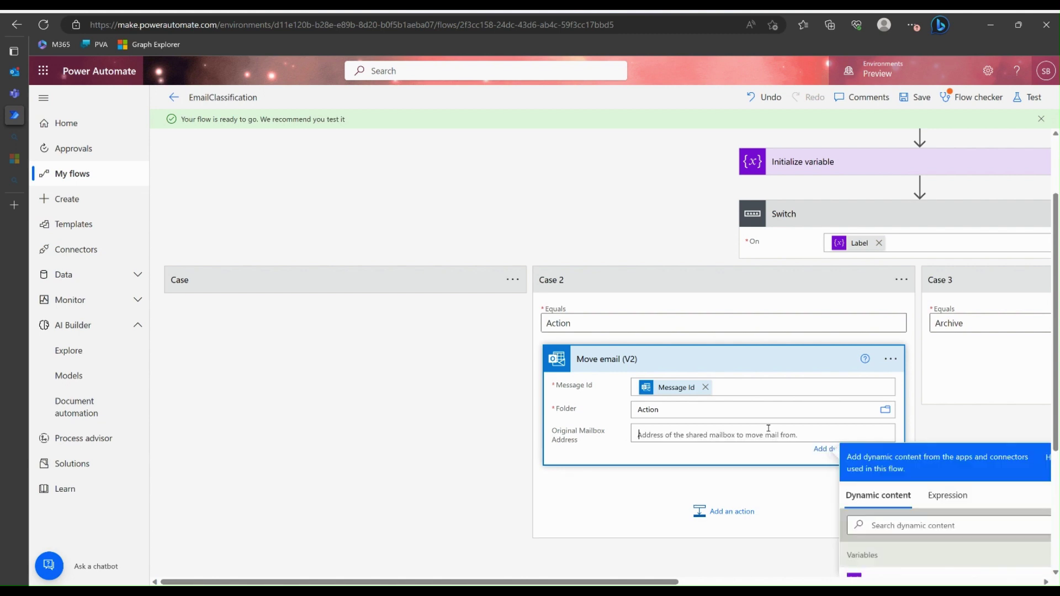
{"action": "scroll", "coordinate": [768, 429], "scroll_direction": "down", "scroll_amount": 3}
{"action": "scroll", "coordinate": [951, 468], "scroll_direction": "down", "scroll_amount": 1}
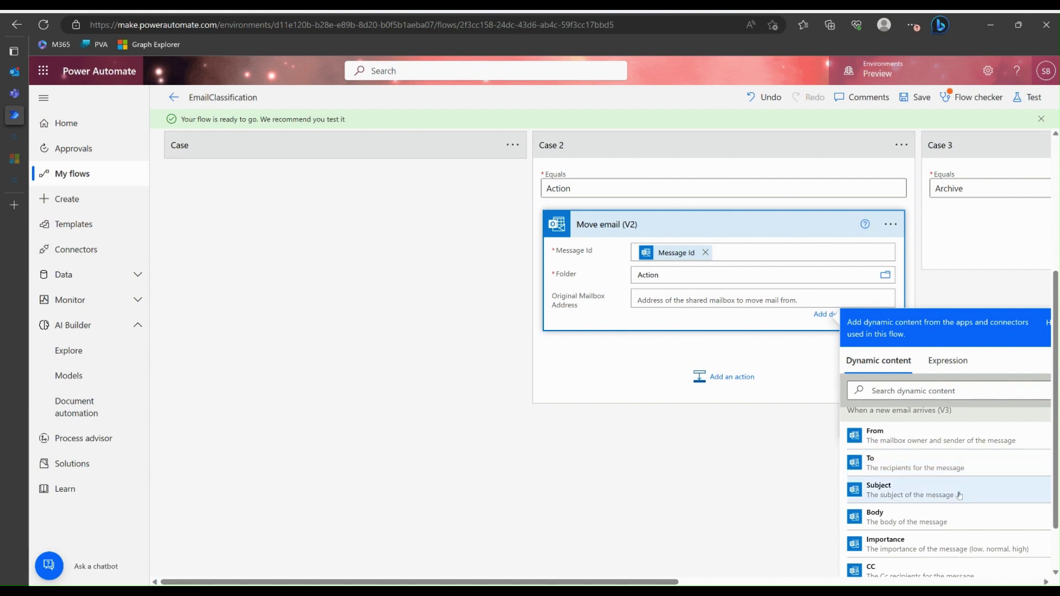
{"action": "scroll", "coordinate": [961, 469], "scroll_direction": "up", "scroll_amount": 1}
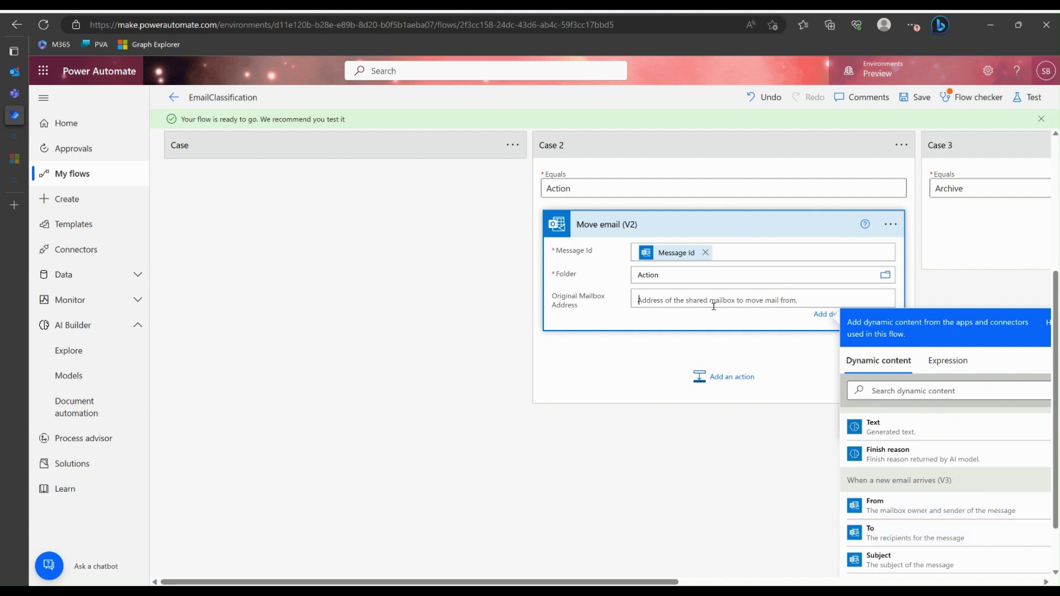
{"action": "type", "text": "spark"}
{"action": "left_click", "coordinate": [773, 438]}
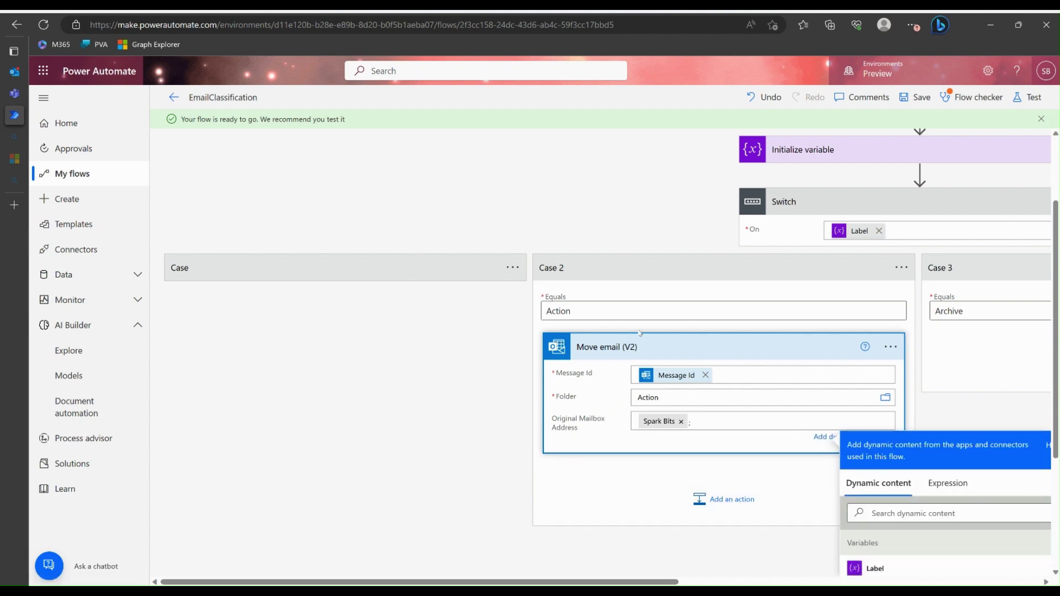
Add an Office 365 Outlook Move email (V2) action below the Teams post in the Urgent case
{"action": "left_click", "coordinate": [375, 276]}
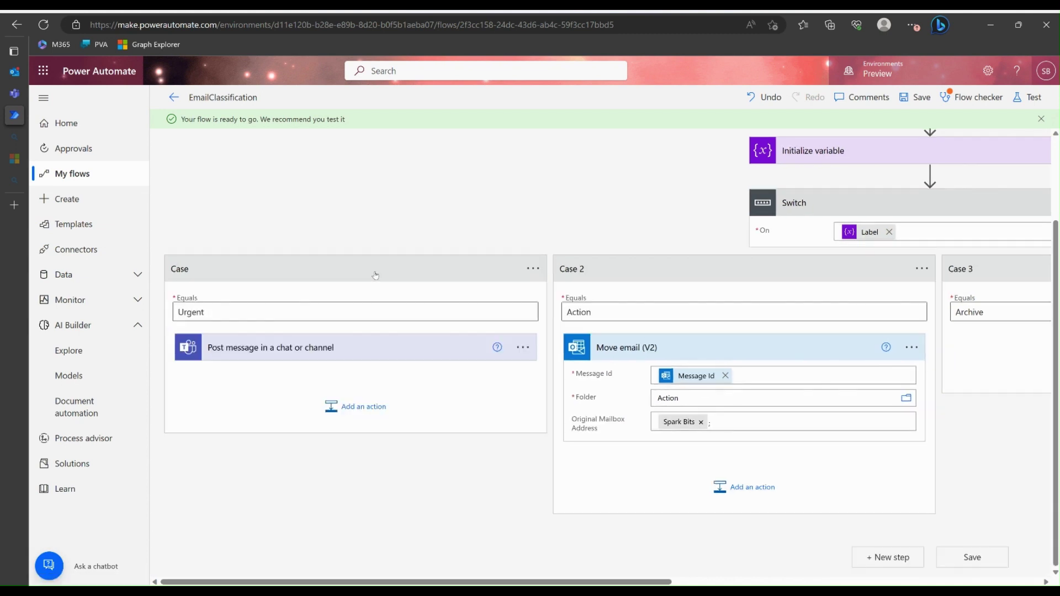
{"action": "left_click", "coordinate": [354, 408]}
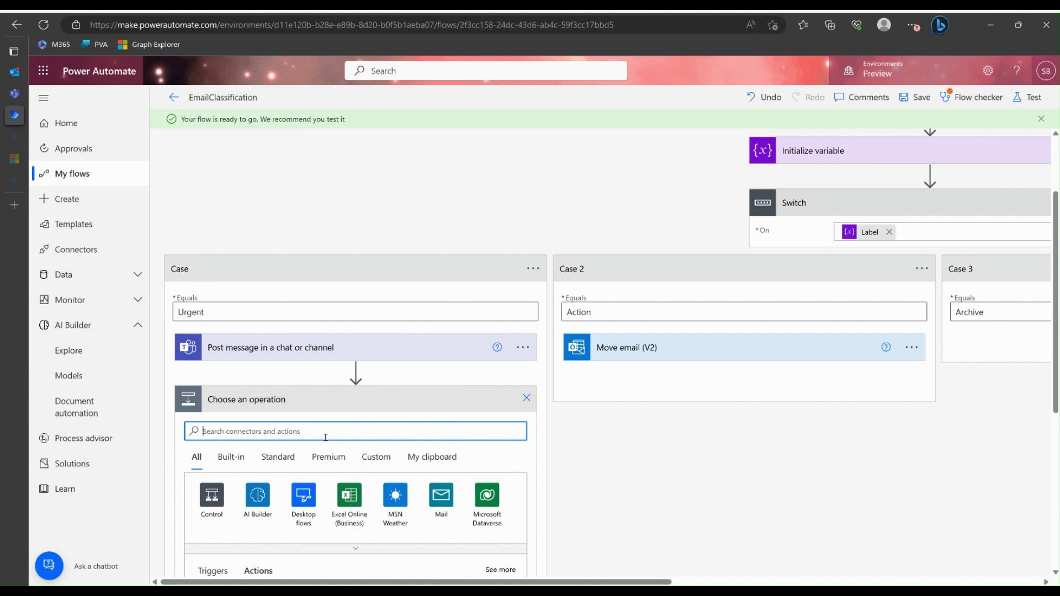
{"action": "type", "text": "Outlook"}
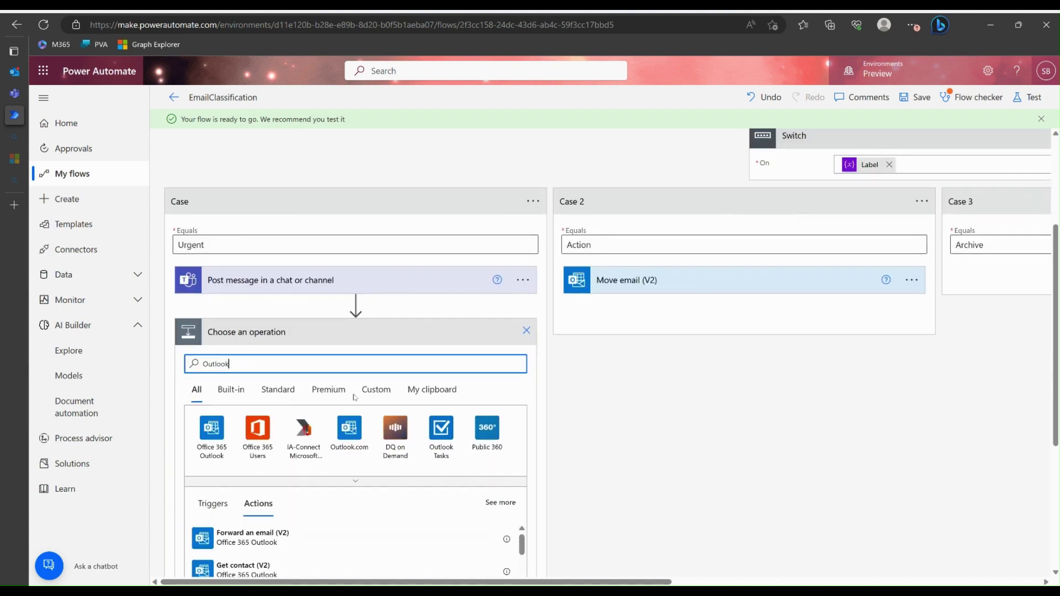
{"action": "scroll", "coordinate": [354, 397], "scroll_direction": "down", "scroll_amount": 3}
{"action": "left_click", "coordinate": [222, 307]}
{"action": "type", "text": "move"}
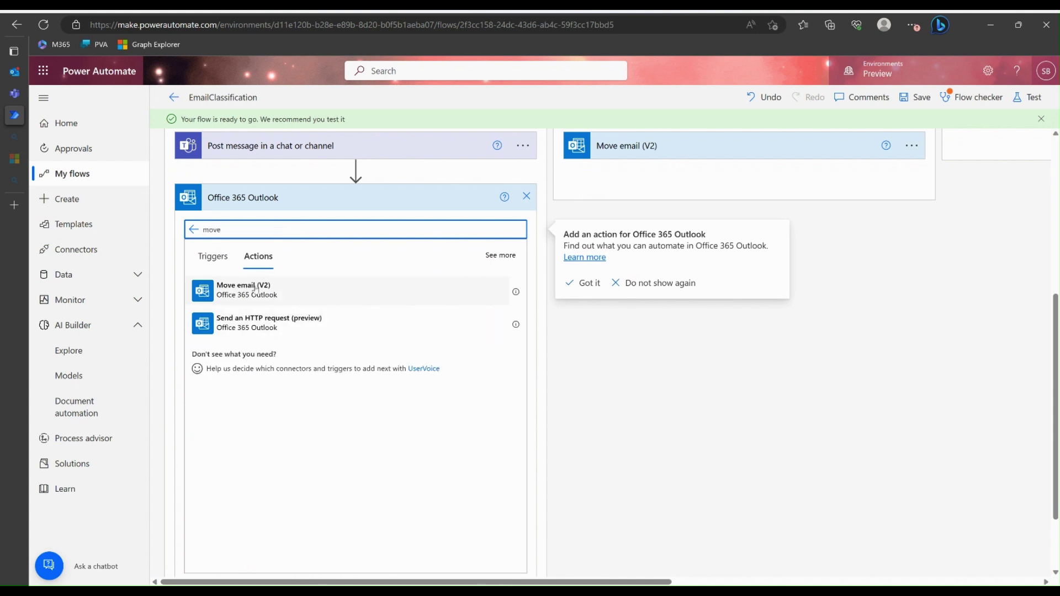
{"action": "left_click", "coordinate": [251, 289]}
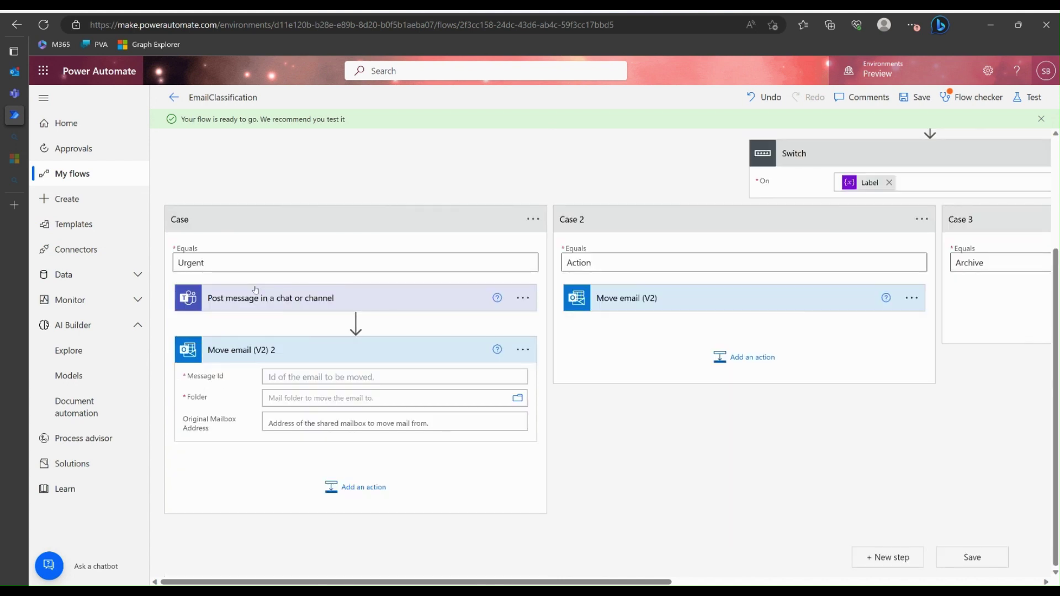
Set the new step's Message Id to the incoming email's Message Id and its folder to Inbox/Urgent
{"action": "left_click", "coordinate": [328, 380]}
{"action": "left_click", "coordinate": [497, 356]}
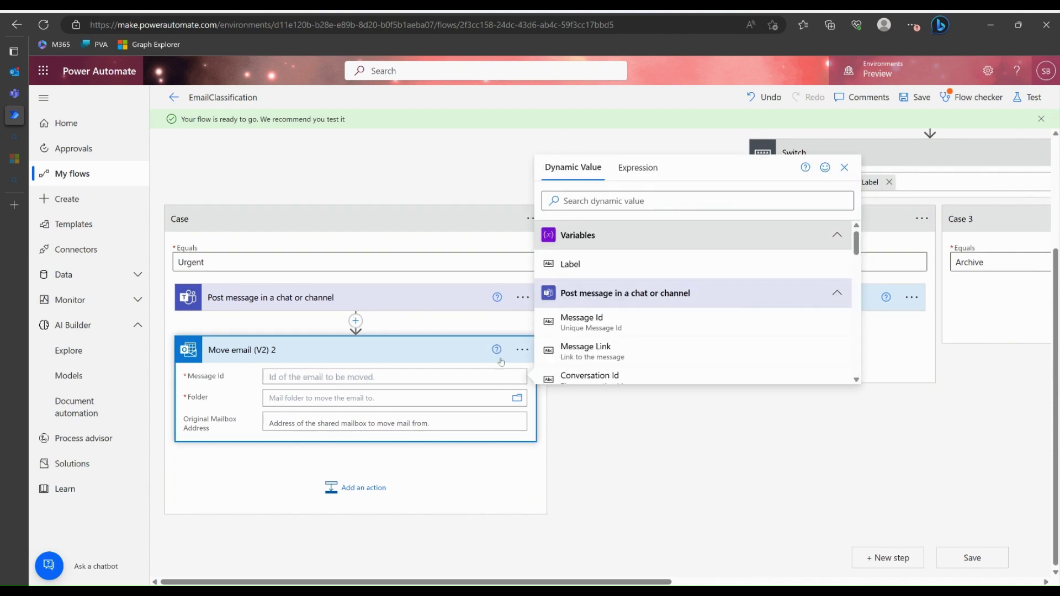
{"action": "scroll", "coordinate": [654, 317], "scroll_direction": "down", "scroll_amount": 5}
{"action": "scroll", "coordinate": [654, 317], "scroll_direction": "down", "scroll_amount": 3}
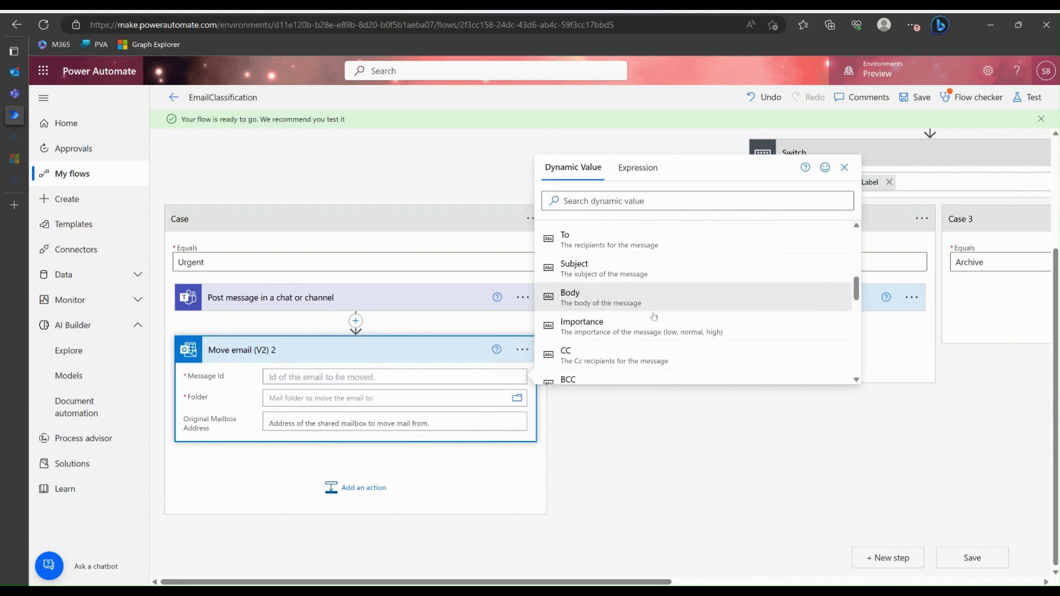
{"action": "scroll", "coordinate": [654, 317], "scroll_direction": "up", "scroll_amount": 2}
{"action": "scroll", "coordinate": [654, 316], "scroll_direction": "up", "scroll_amount": 3}
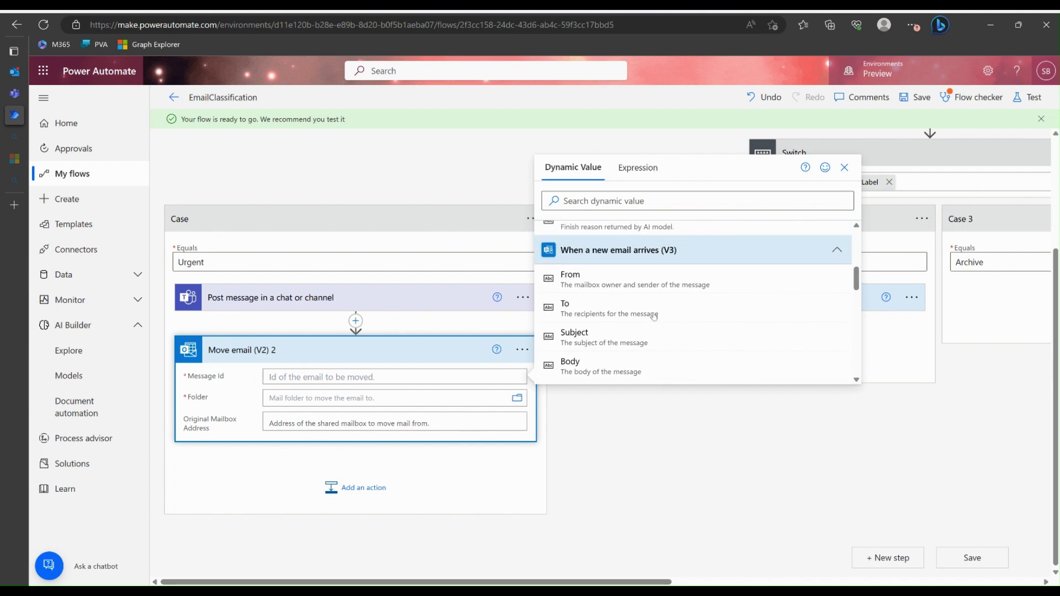
{"action": "scroll", "coordinate": [654, 316], "scroll_direction": "down", "scroll_amount": 3}
{"action": "scroll", "coordinate": [654, 316], "scroll_direction": "down", "scroll_amount": 2}
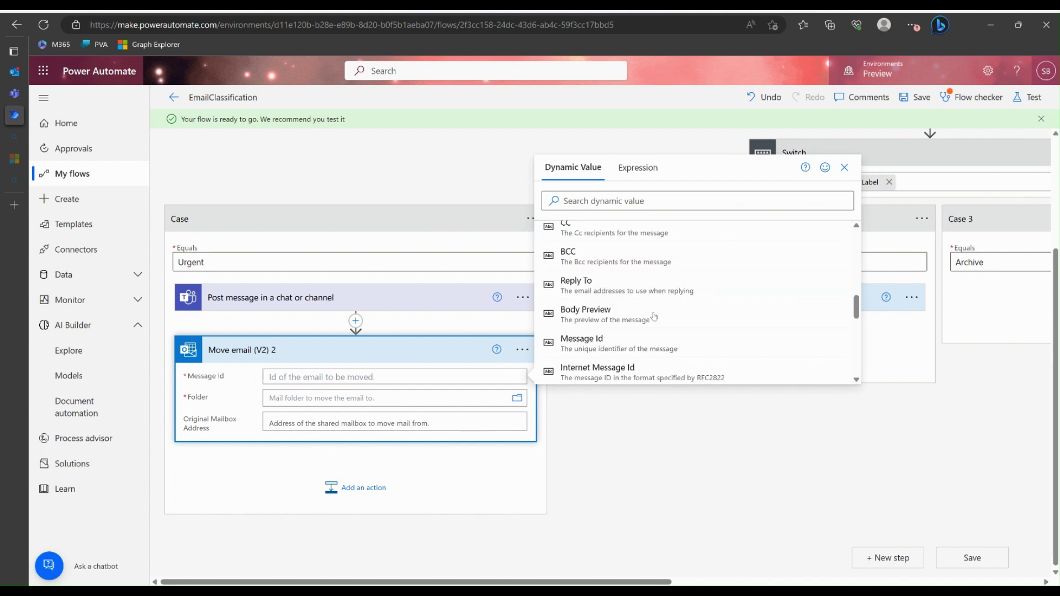
{"action": "left_click", "coordinate": [636, 339]}
{"action": "left_click", "coordinate": [519, 405]}
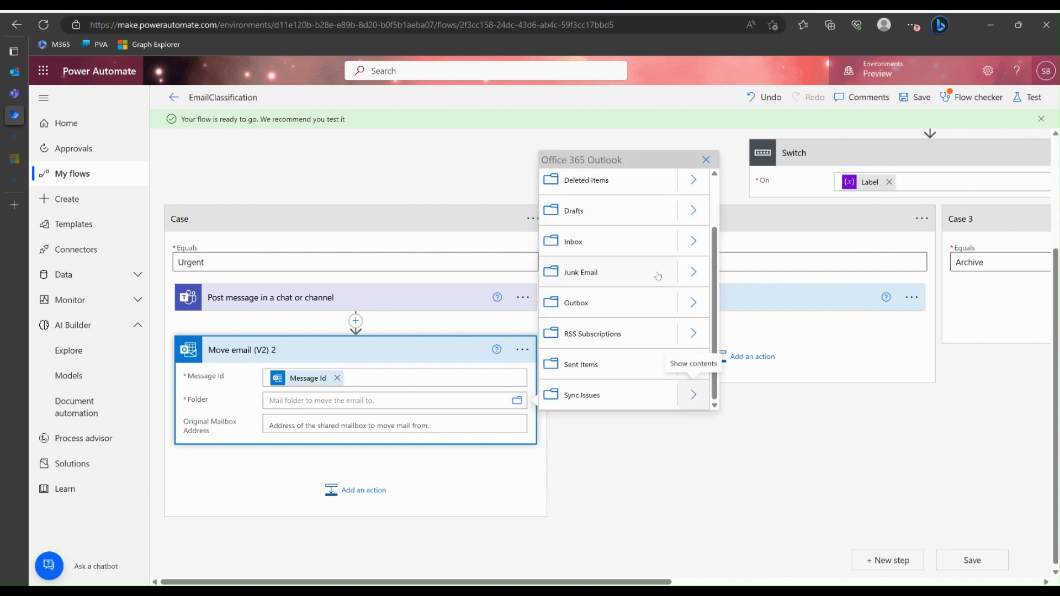
{"action": "left_click", "coordinate": [690, 241]}
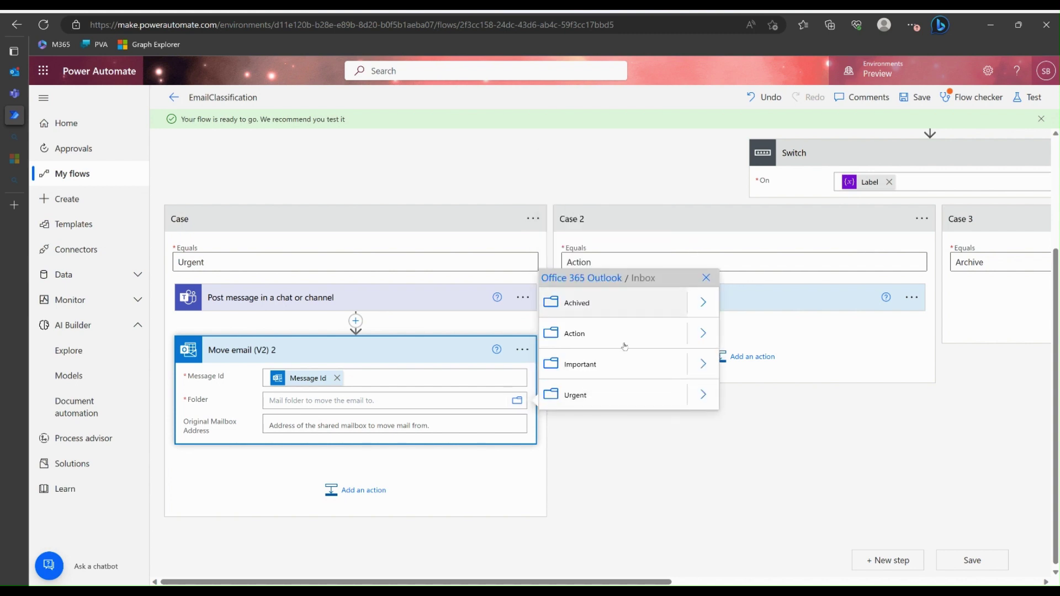
{"action": "left_click", "coordinate": [580, 396]}
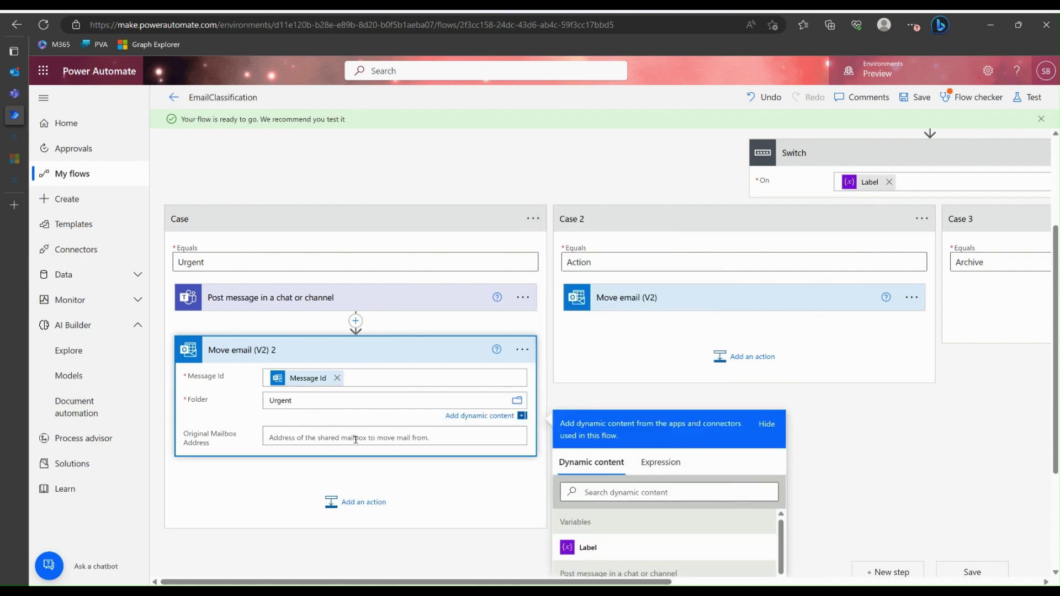
Leave Original Mailbox Address empty in both the Urgent and Action move-email steps
{"action": "left_click", "coordinate": [355, 440]}
{"action": "type", "text": "spark"}
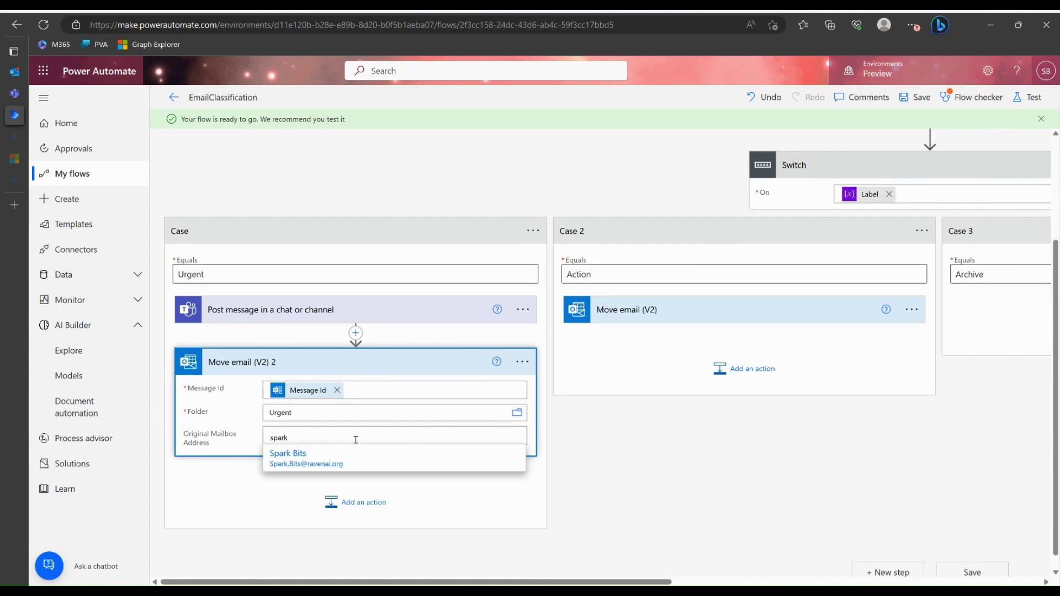
{"action": "left_click", "coordinate": [304, 465]}
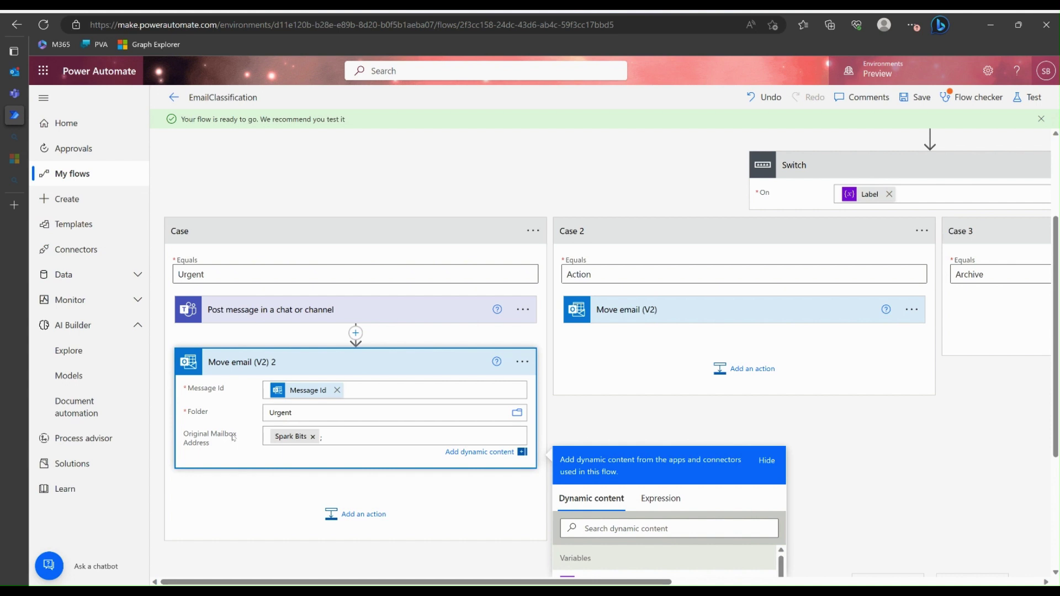
{"action": "left_click", "coordinate": [313, 437]}
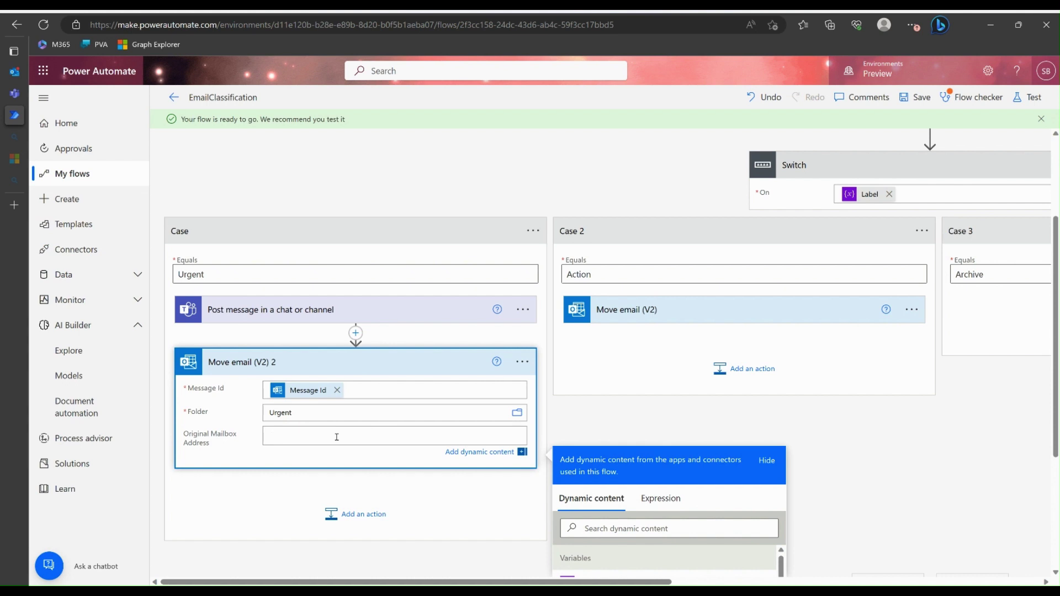
{"action": "left_click", "coordinate": [696, 312]}
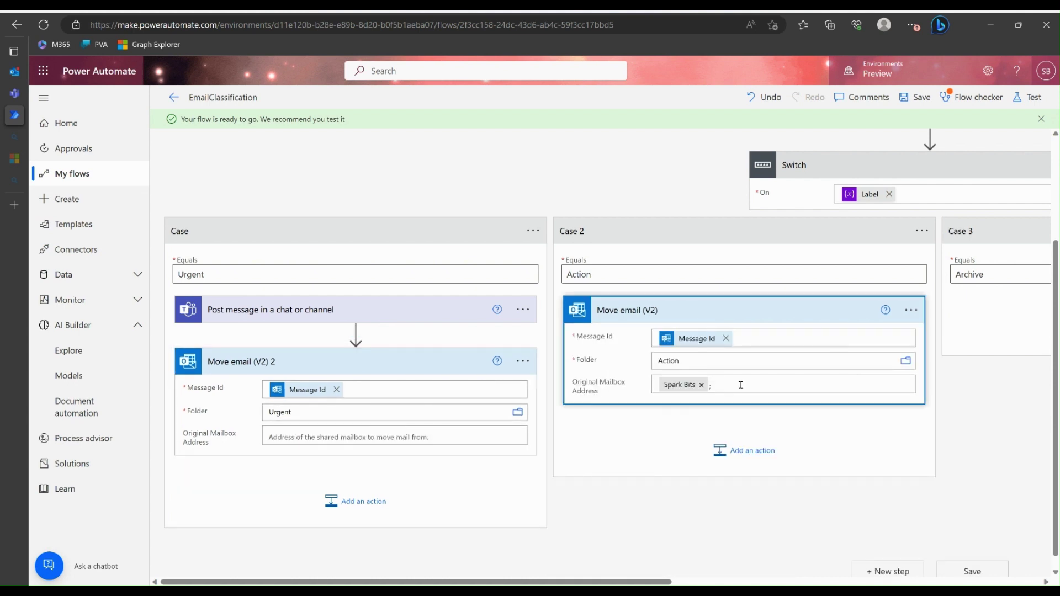
{"action": "left_click", "coordinate": [702, 385]}
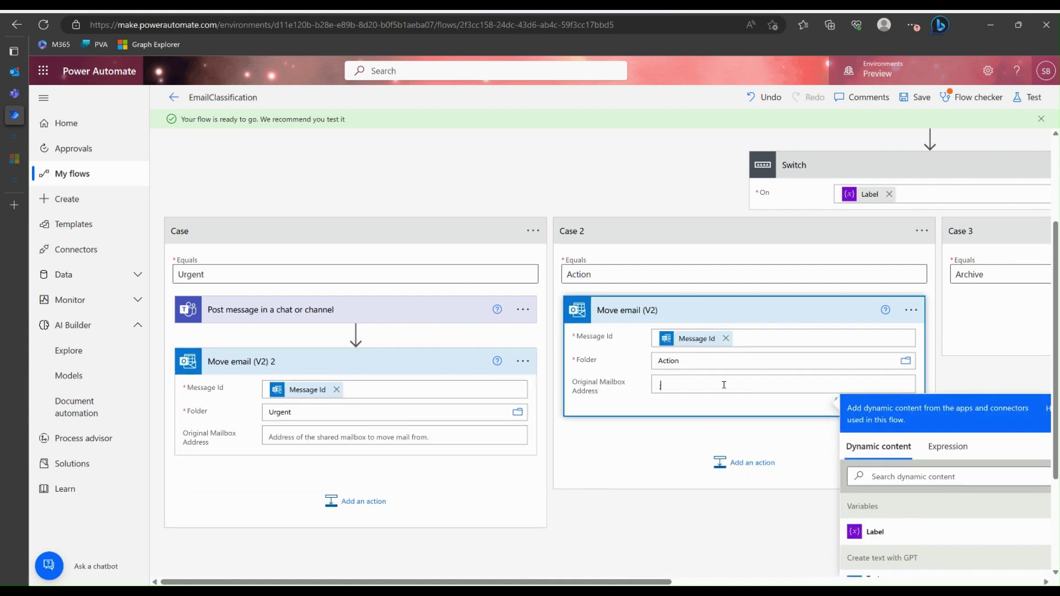
{"action": "key", "text": "BackSpace"}
{"action": "left_click", "coordinate": [744, 517]}
Add an Office 365 Outlook Move email (V2) action to the Archive case
{"action": "scroll", "coordinate": [828, 388], "scroll_direction": "right", "scroll_amount": 7}
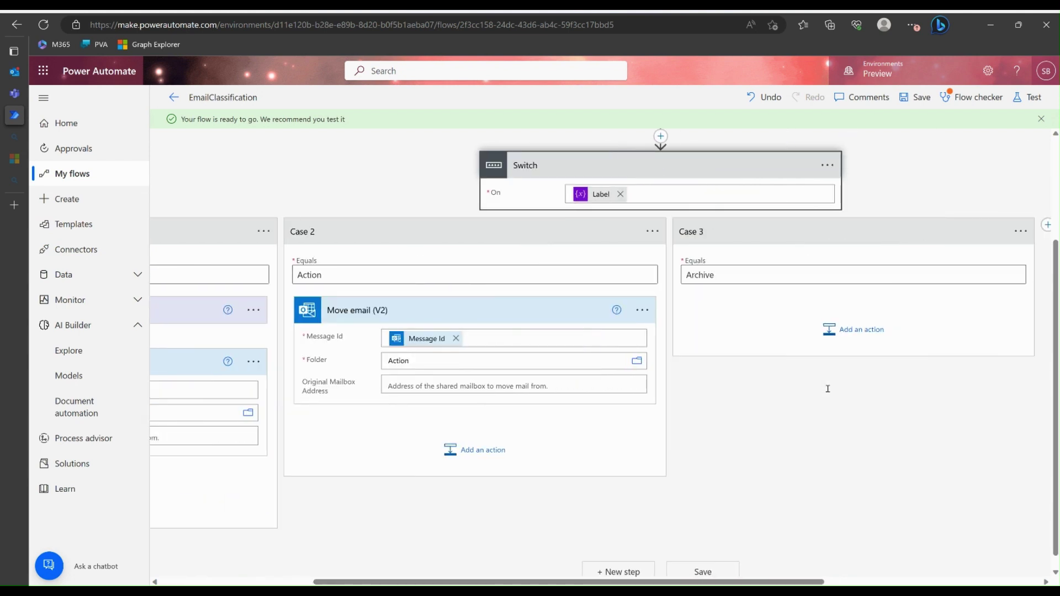
{"action": "left_click", "coordinate": [723, 331]}
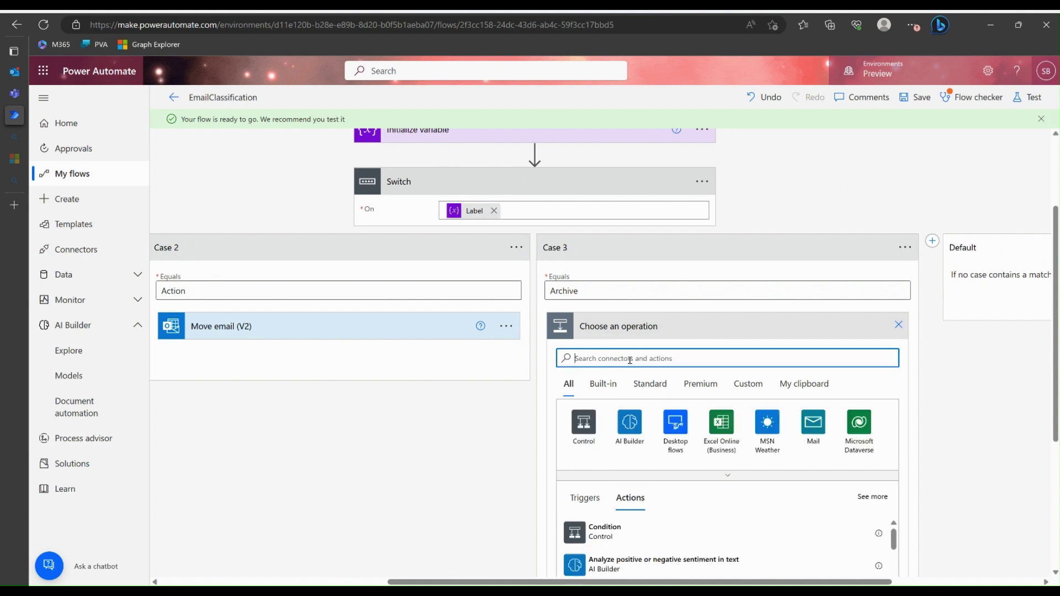
{"action": "type", "text": "outlook"}
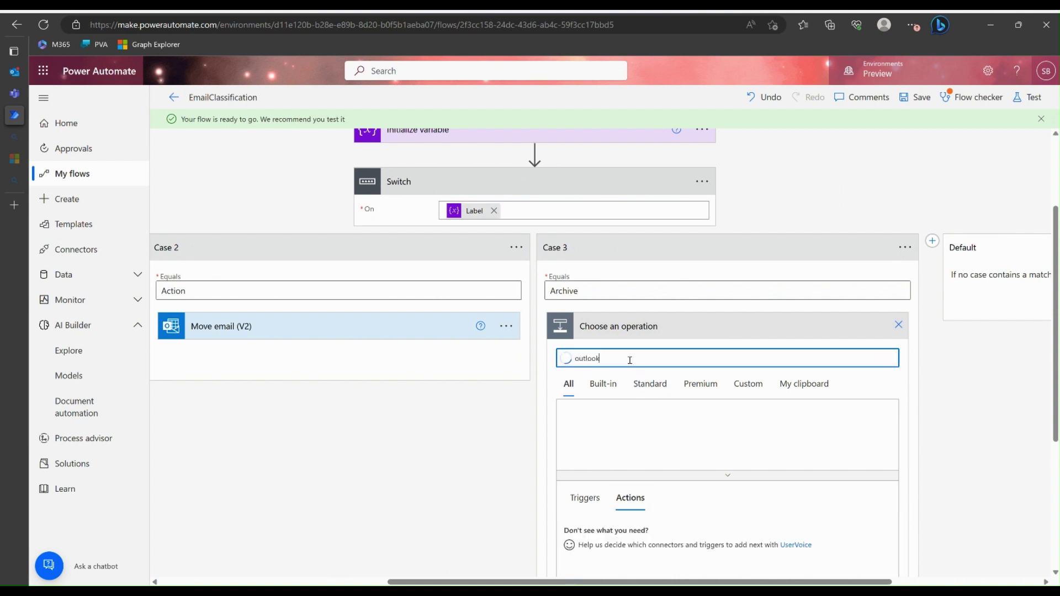
{"action": "left_click", "coordinate": [584, 425]}
{"action": "type", "text": "move"}
{"action": "left_click", "coordinate": [648, 430]}
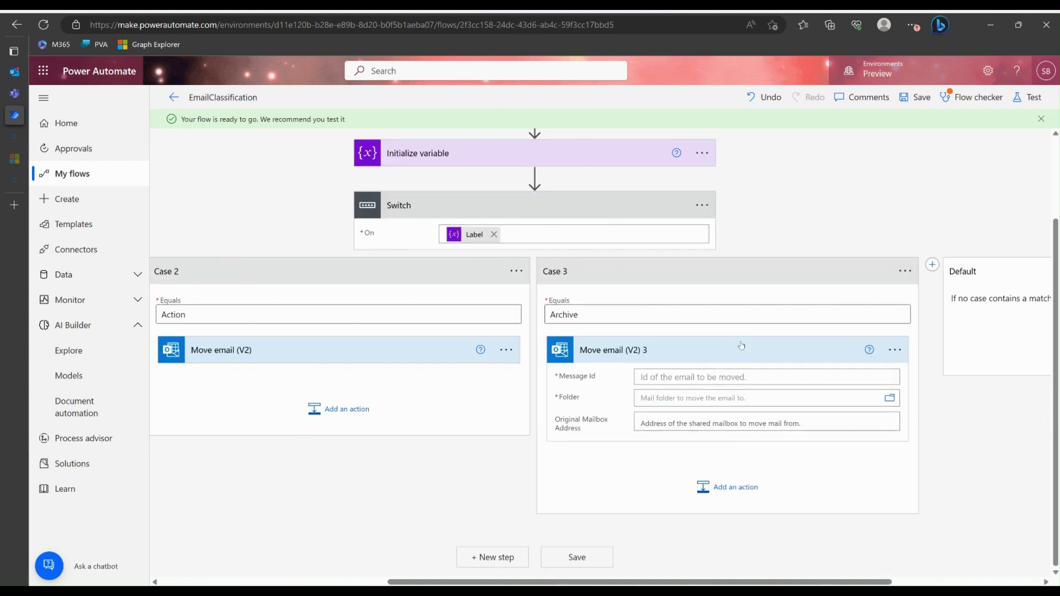
Set Move email (V2) 3's Message Id to the incoming email's Message Id and its folder to Inbox/Achived
{"action": "left_click", "coordinate": [709, 377]}
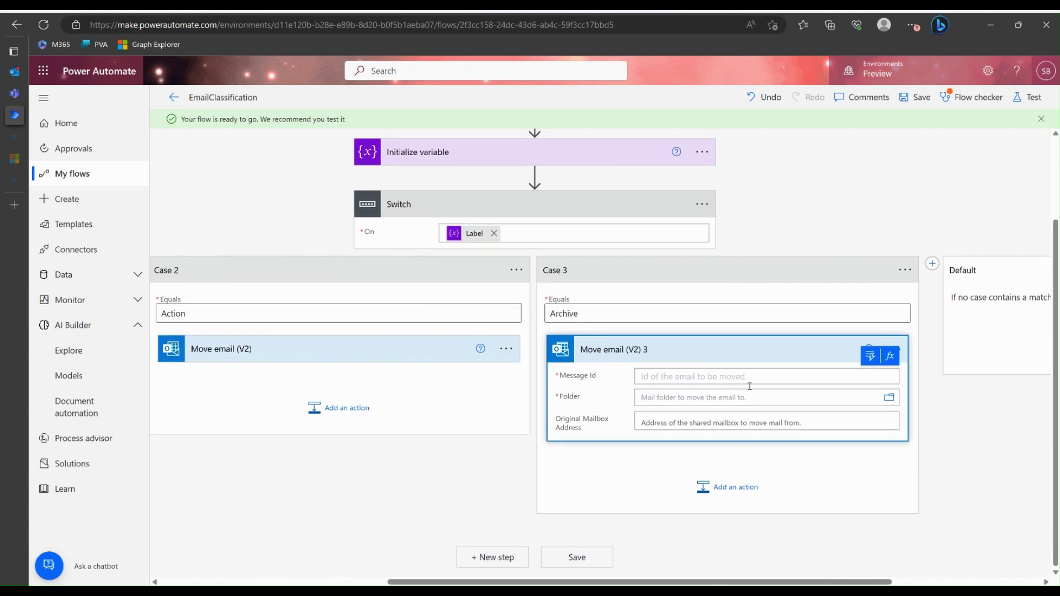
{"action": "left_click", "coordinate": [866, 356]}
{"action": "scroll", "coordinate": [864, 355], "scroll_direction": "down", "scroll_amount": 5}
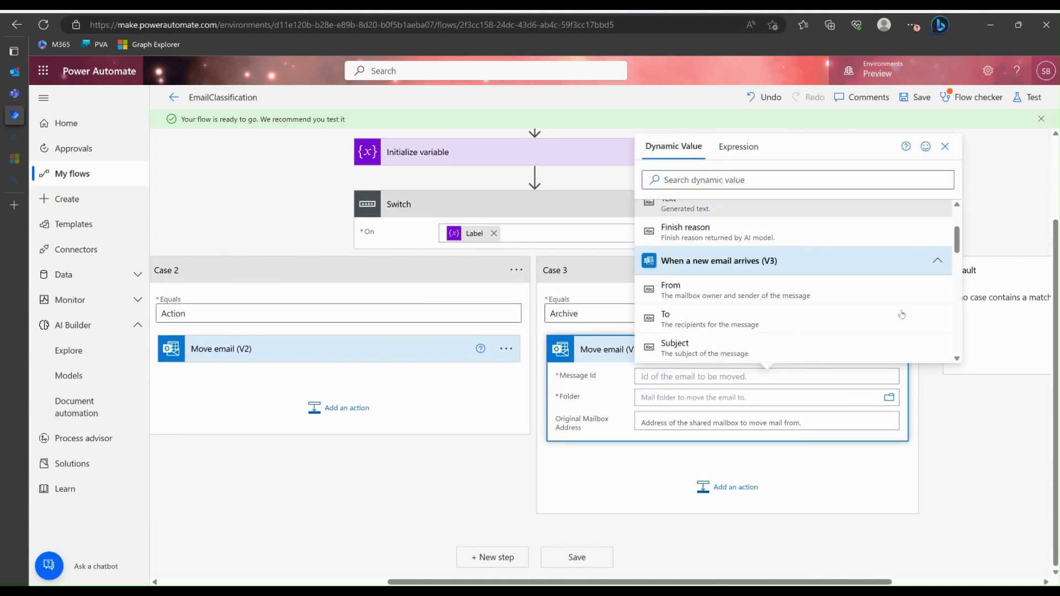
{"action": "scroll", "coordinate": [901, 315], "scroll_direction": "down", "scroll_amount": 2}
{"action": "left_click", "coordinate": [842, 329]}
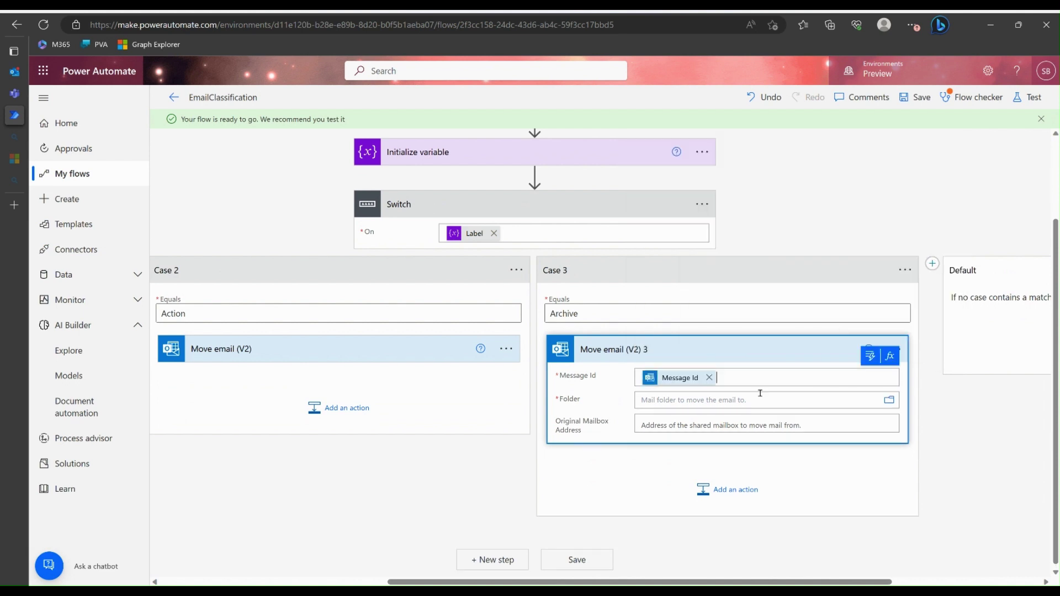
{"action": "left_click", "coordinate": [889, 400]}
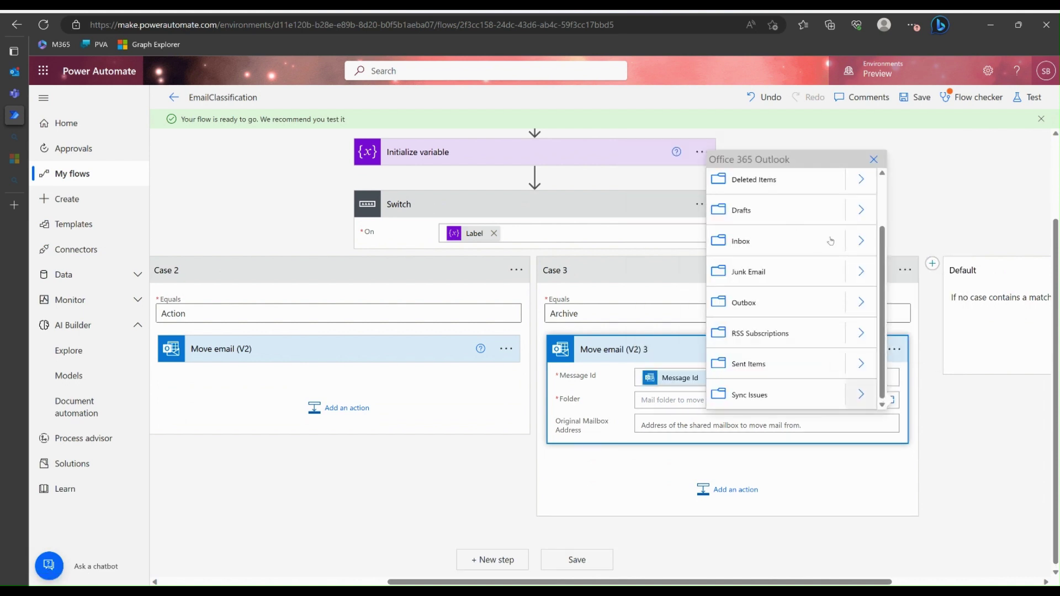
{"action": "left_click", "coordinate": [862, 241]}
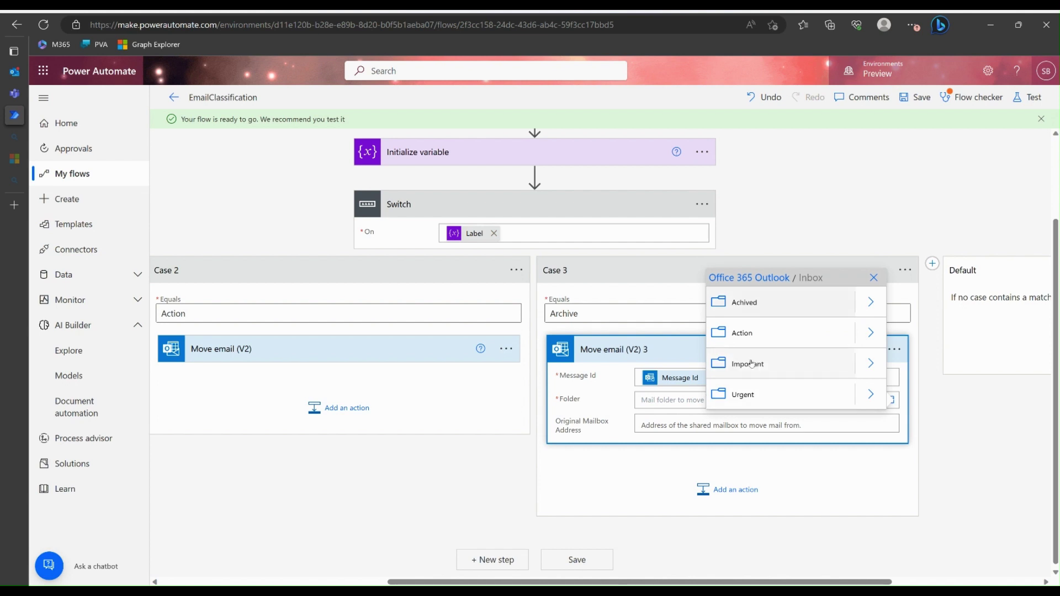
{"action": "left_click", "coordinate": [755, 313]}
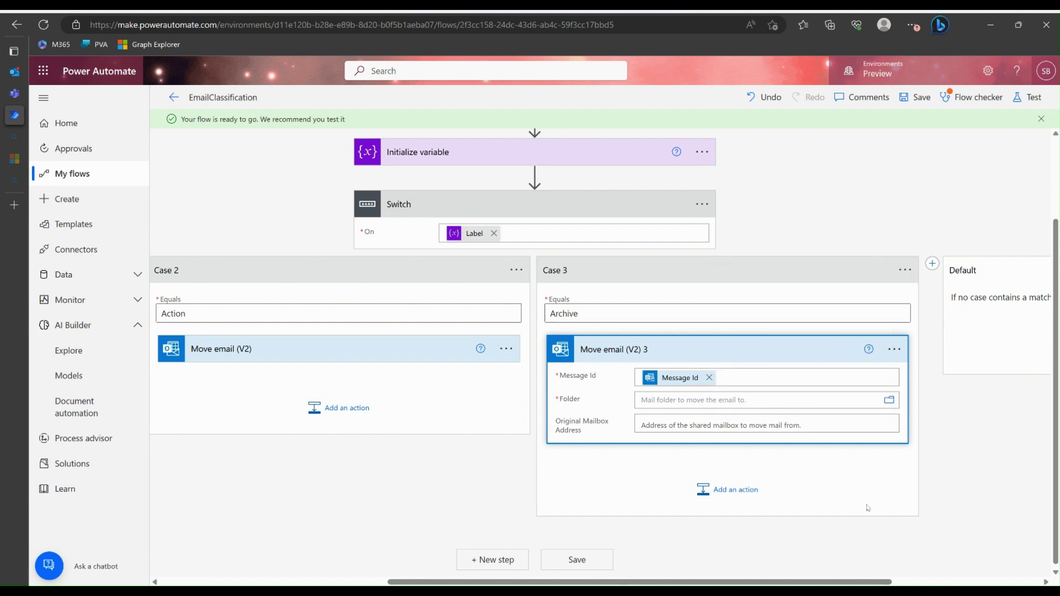
{"action": "left_click", "coordinate": [951, 399]}
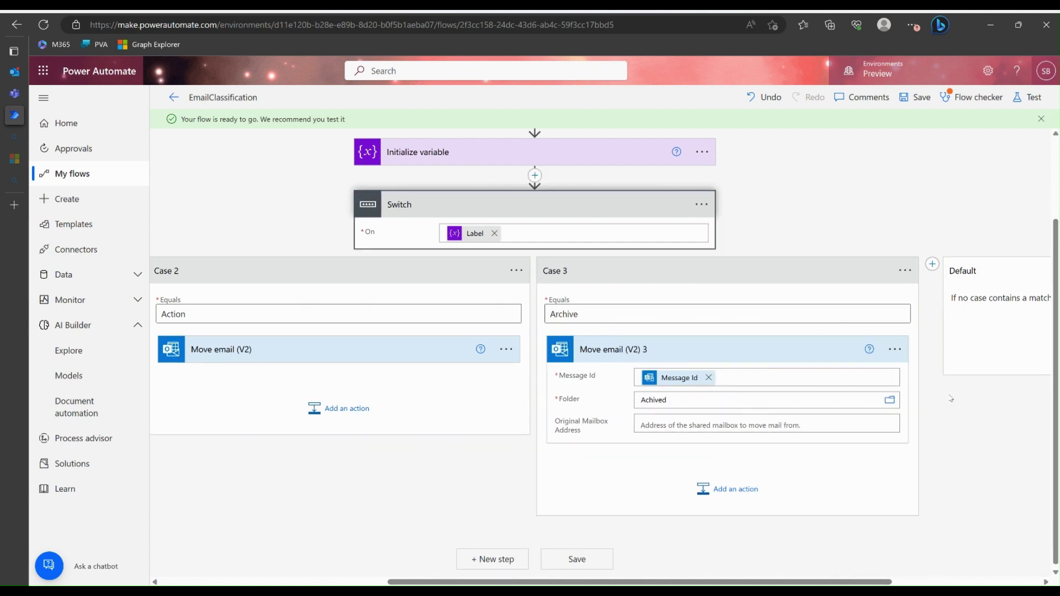
Save the EmailClassification flow and confirm Flow checker shows zero errors and one GPT warning
{"action": "left_click", "coordinate": [911, 100]}
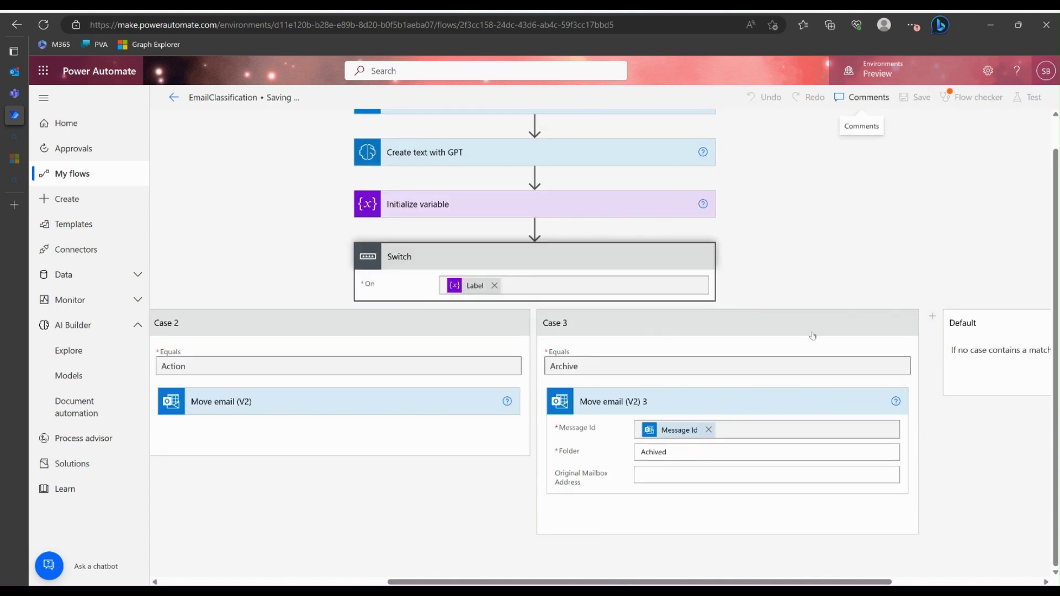
{"action": "scroll", "coordinate": [683, 356], "scroll_direction": "up", "scroll_amount": 1}
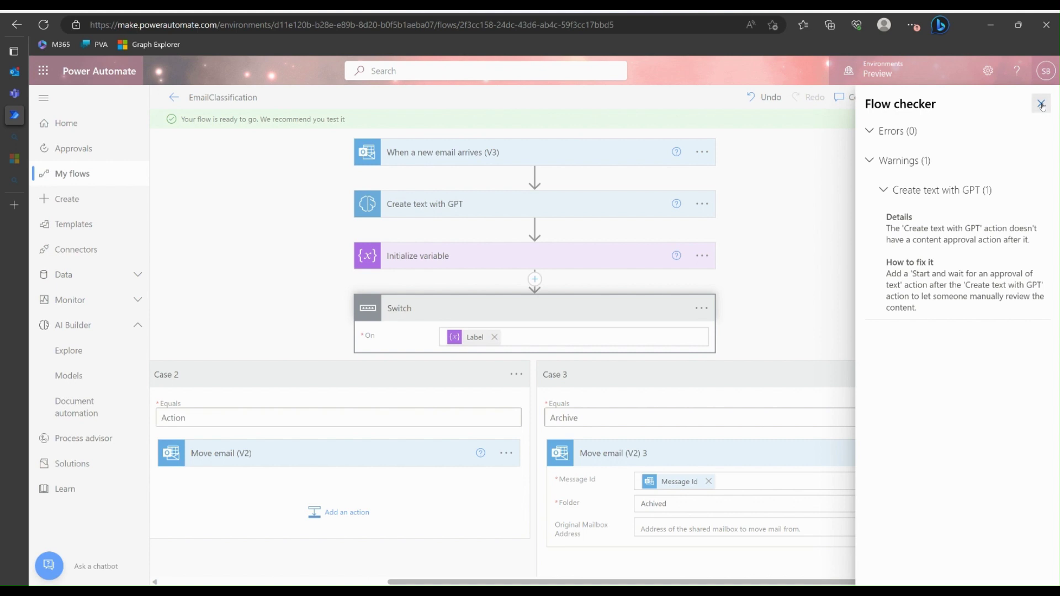
{"action": "left_click", "coordinate": [1042, 106]}
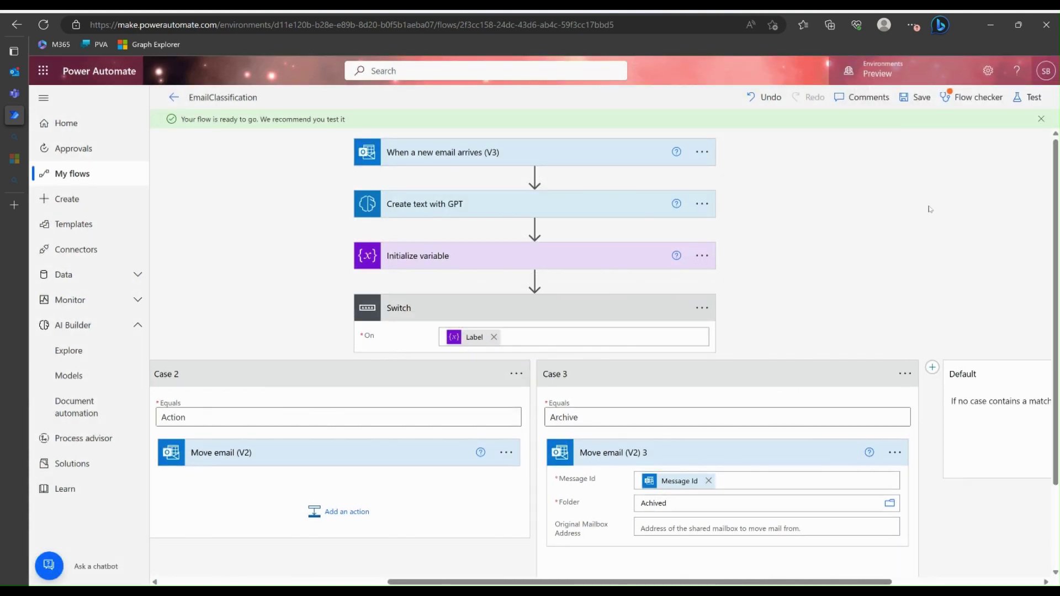
Return to the flow details page, then select the Email 1 – Good Review text in ChatGPT
{"action": "left_click", "coordinate": [175, 99]}
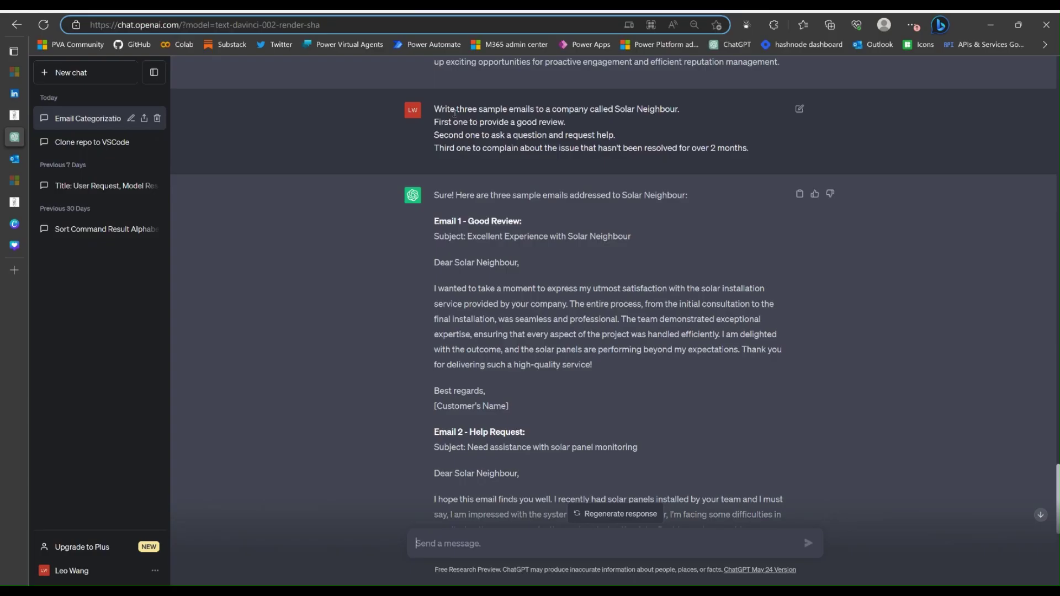
{"action": "left_click_drag", "start_coordinate": [442, 110], "coordinate": [536, 110]}
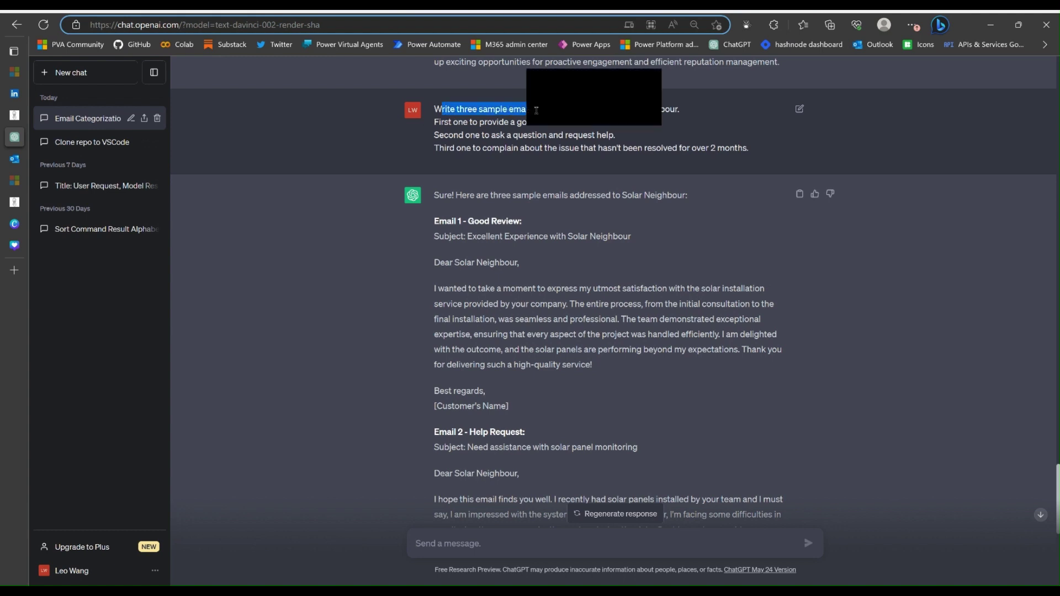
{"action": "left_click", "coordinate": [463, 122]}
{"action": "left_click_drag", "start_coordinate": [480, 123], "coordinate": [624, 148]}
{"action": "left_click", "coordinate": [634, 167]}
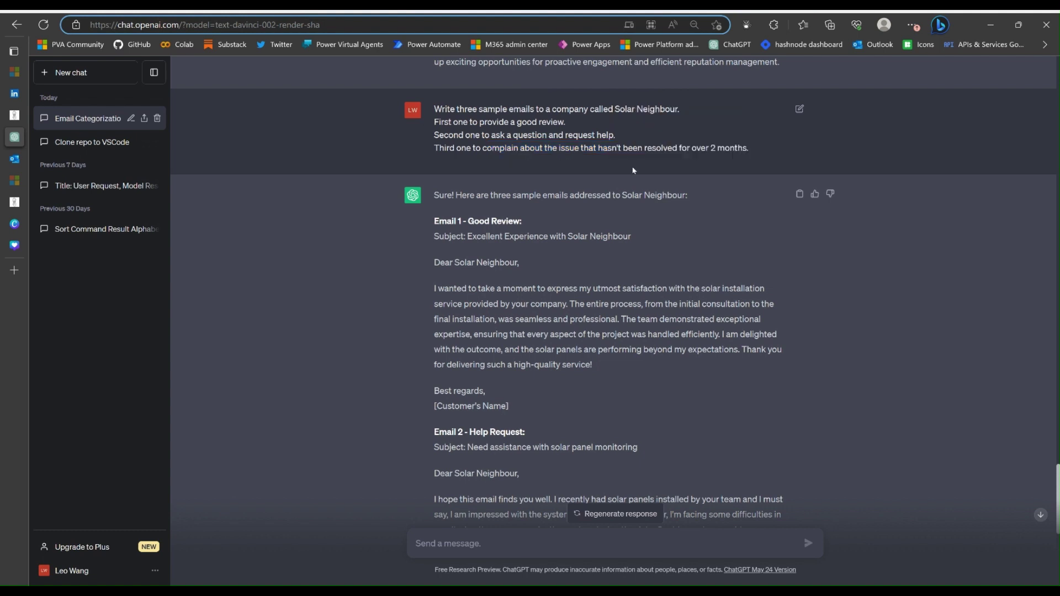
{"action": "left_click_drag", "start_coordinate": [436, 234], "coordinate": [585, 411]}
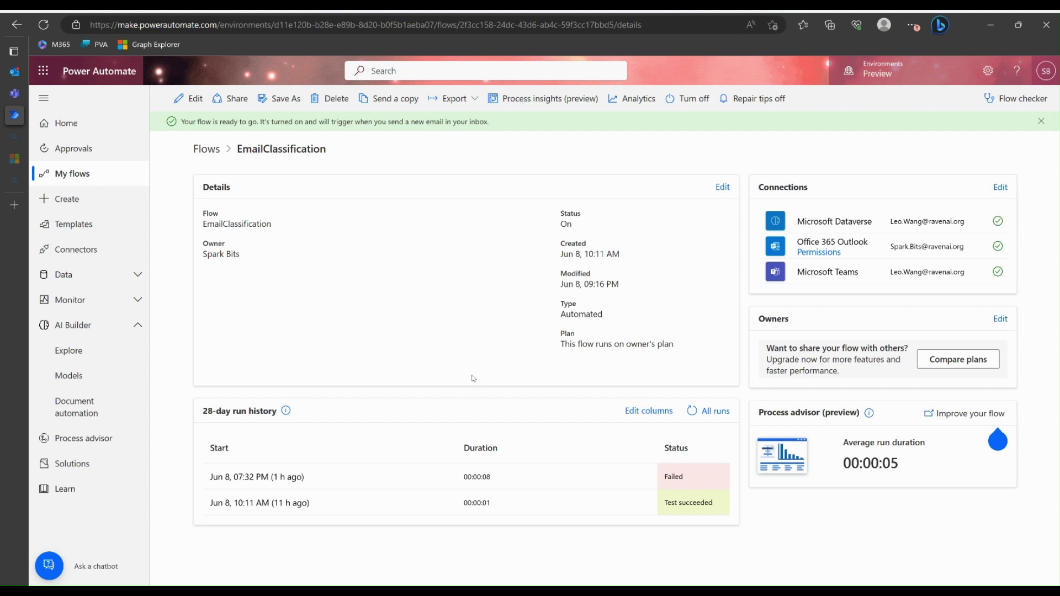
Refresh the 28-day run history and open the Jun 8, 09:24 PM run
{"action": "left_click", "coordinate": [694, 414]}
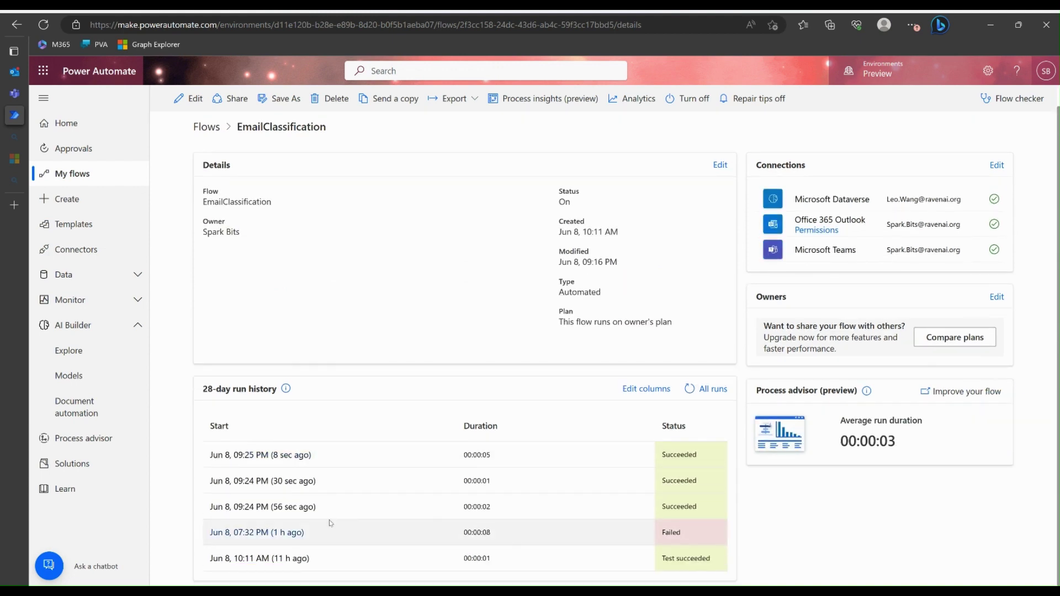
{"action": "left_click", "coordinate": [263, 513]}
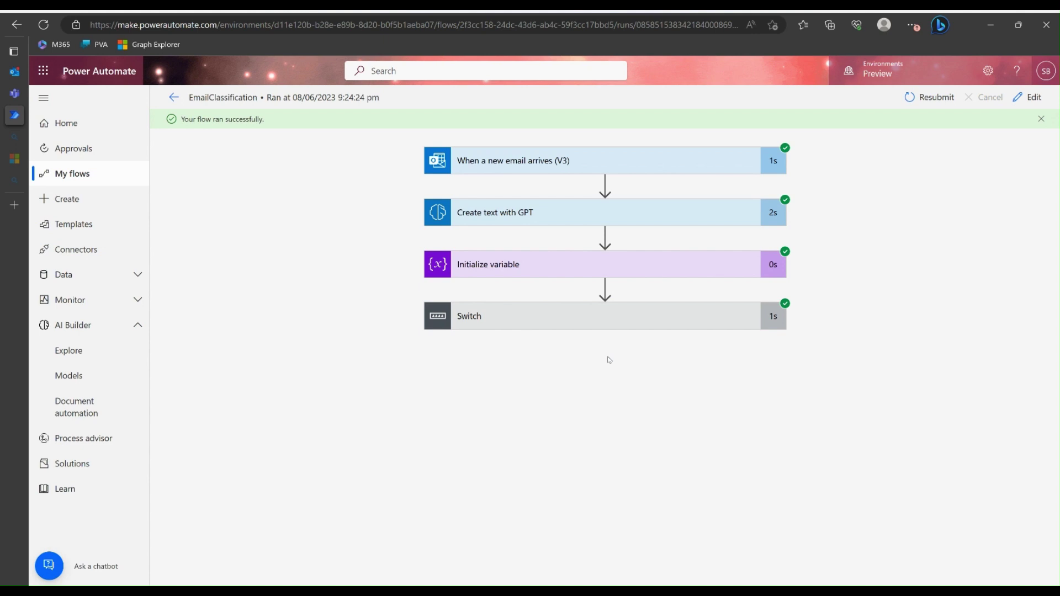
Read the opened run's Switch expression result, then go back to the details page
{"action": "left_click", "coordinate": [615, 323]}
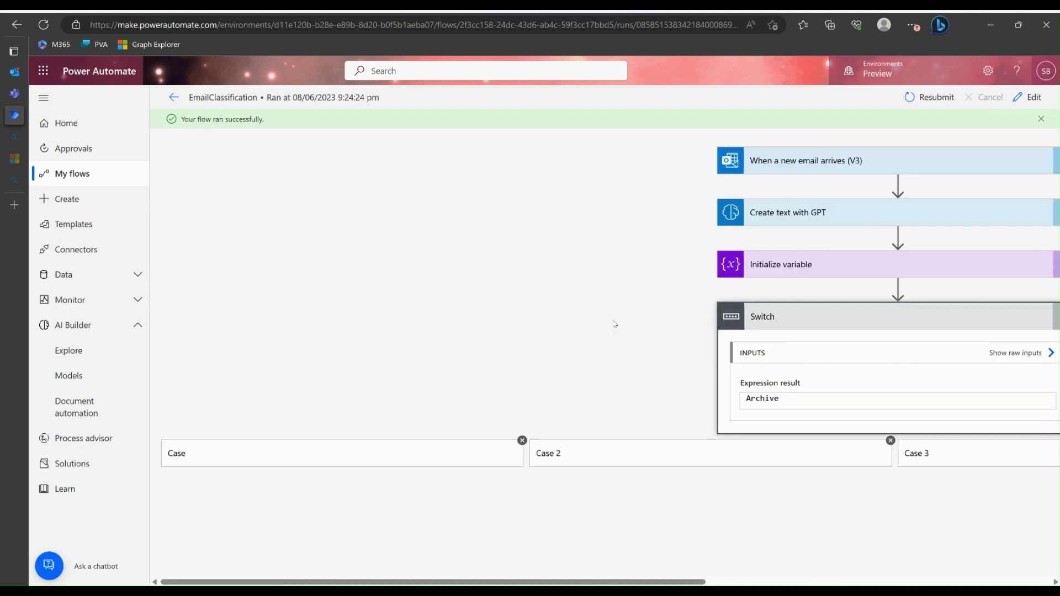
{"action": "scroll", "coordinate": [602, 339], "scroll_direction": "right", "scroll_amount": 10}
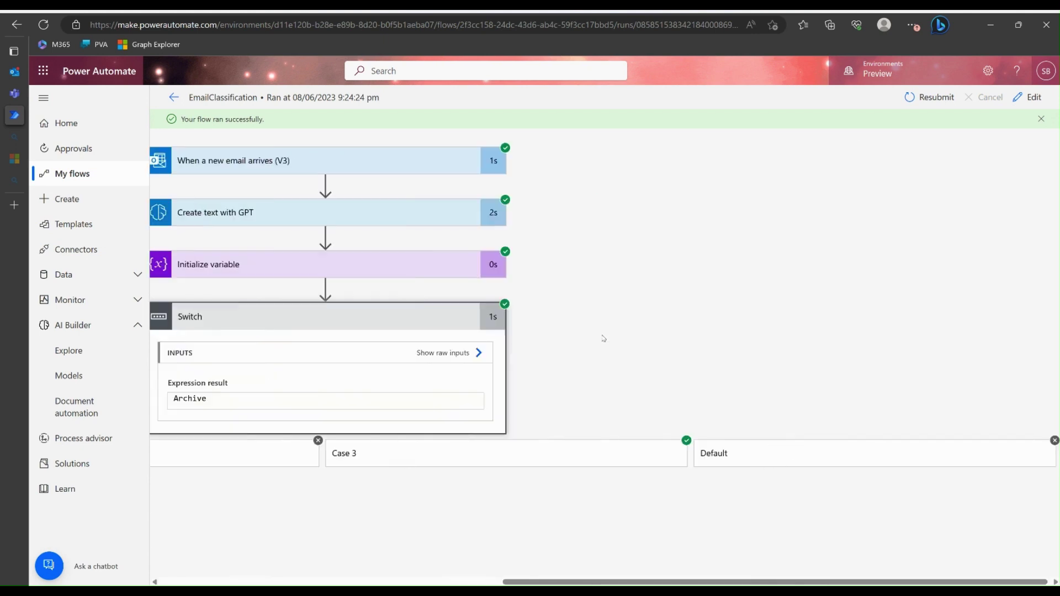
{"action": "scroll", "coordinate": [603, 339], "scroll_direction": "left", "scroll_amount": 10}
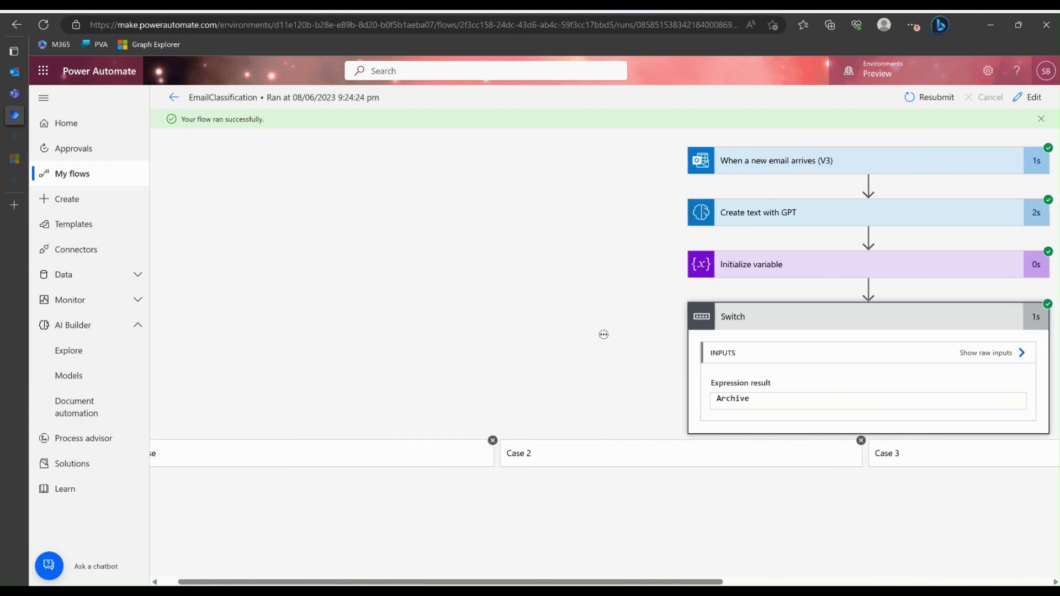
{"action": "scroll", "coordinate": [604, 334], "scroll_direction": "right", "scroll_amount": 10}
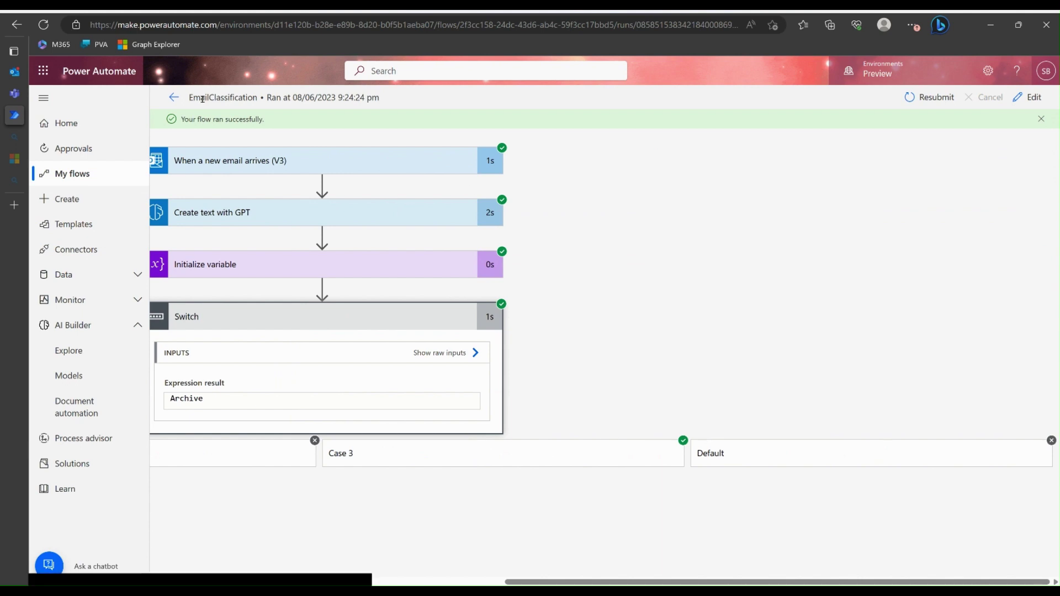
{"action": "left_click", "coordinate": [174, 98]}
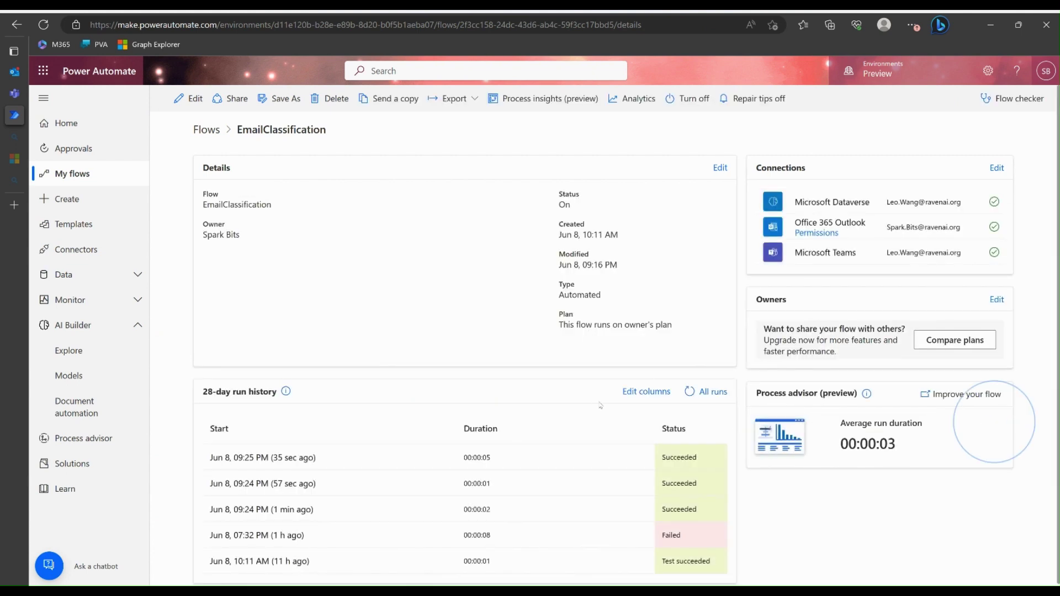
Open the second run in the history and read its Switch expression result
{"action": "left_click", "coordinate": [249, 482]}
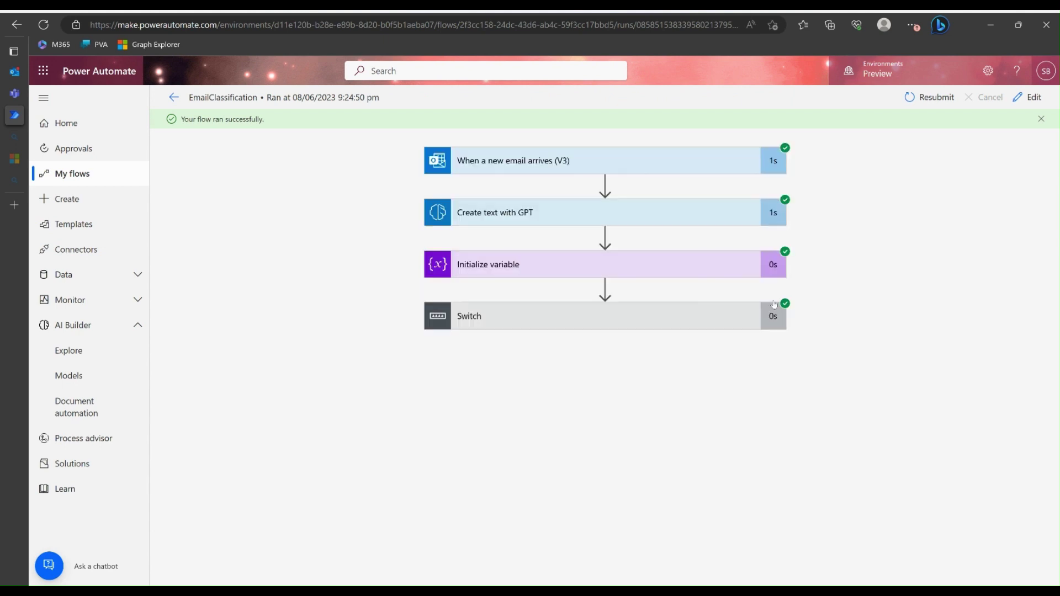
{"action": "left_click", "coordinate": [614, 320]}
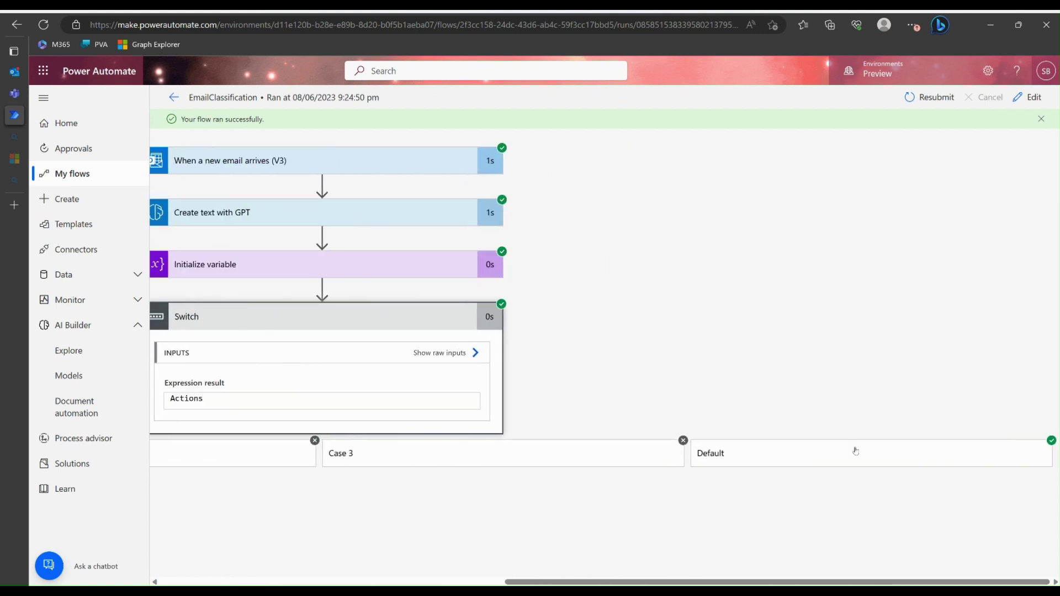
{"action": "scroll", "coordinate": [855, 451], "scroll_direction": "left", "scroll_amount": 8}
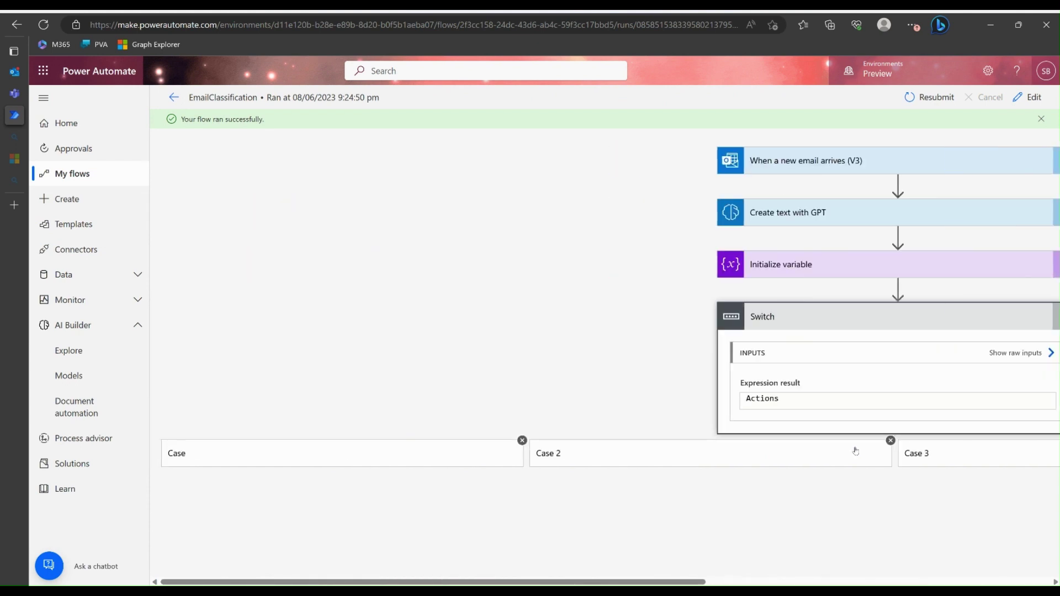
{"action": "scroll", "coordinate": [856, 451], "scroll_direction": "right", "scroll_amount": 8}
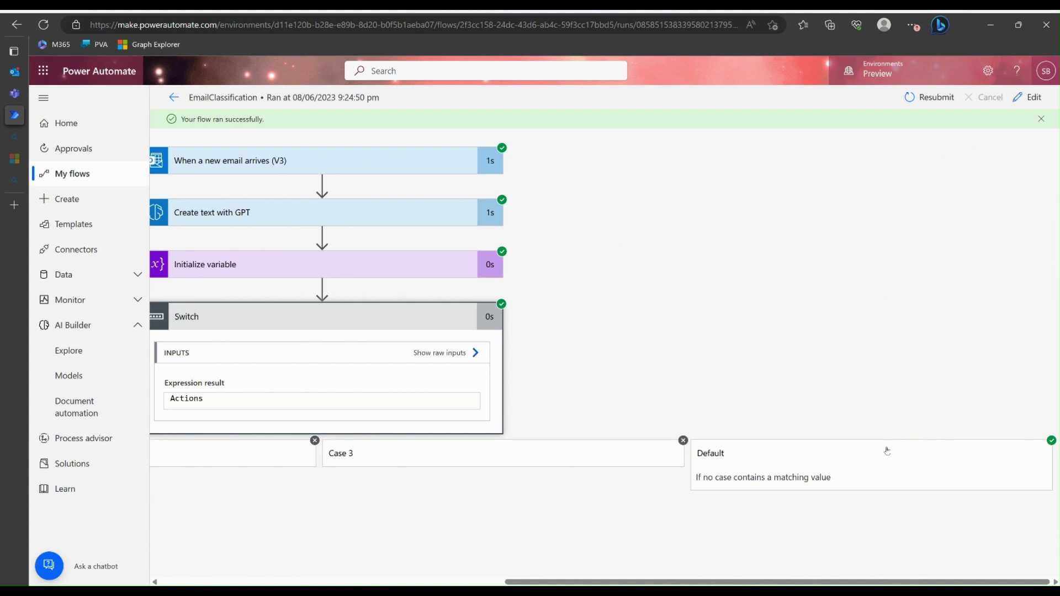
{"action": "scroll", "coordinate": [817, 398], "scroll_direction": "left", "scroll_amount": 5}
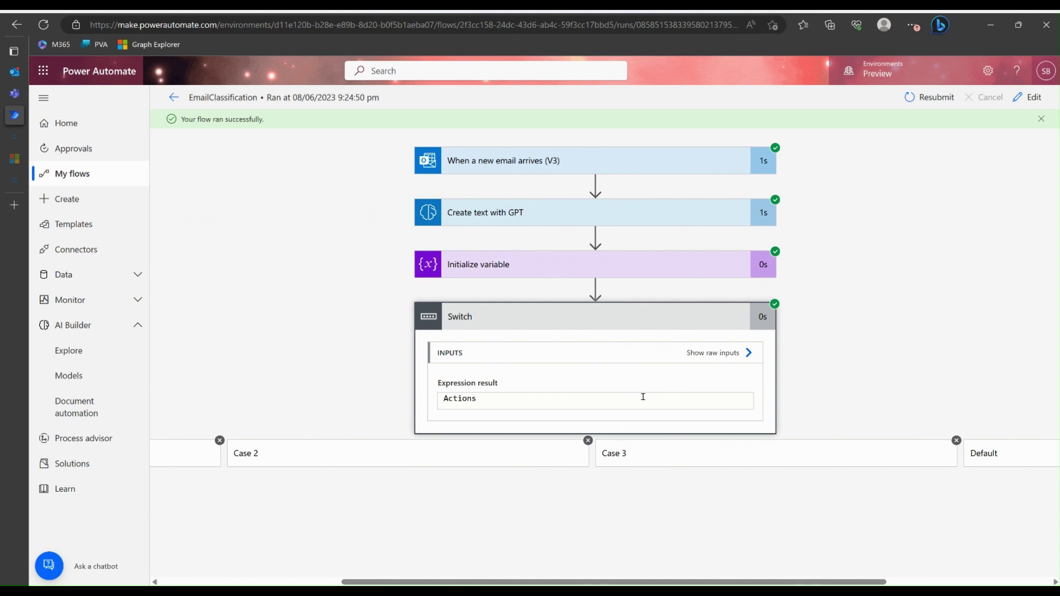
{"action": "left_click", "coordinate": [174, 97]}
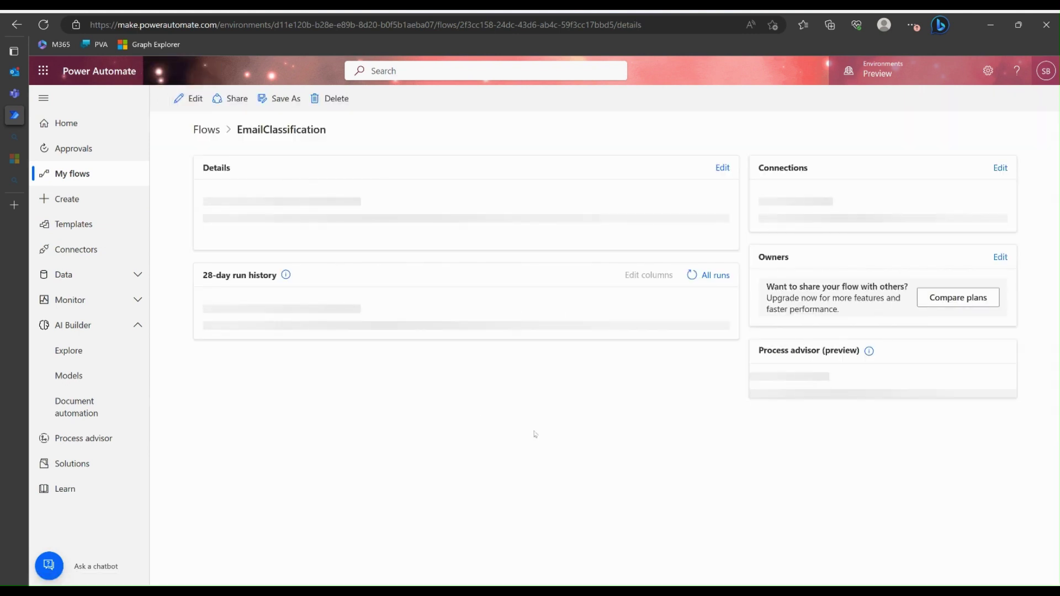
Open the most recent run and confirm its Urgent case posted the Teams message and moved the email
{"action": "left_click", "coordinate": [268, 462]}
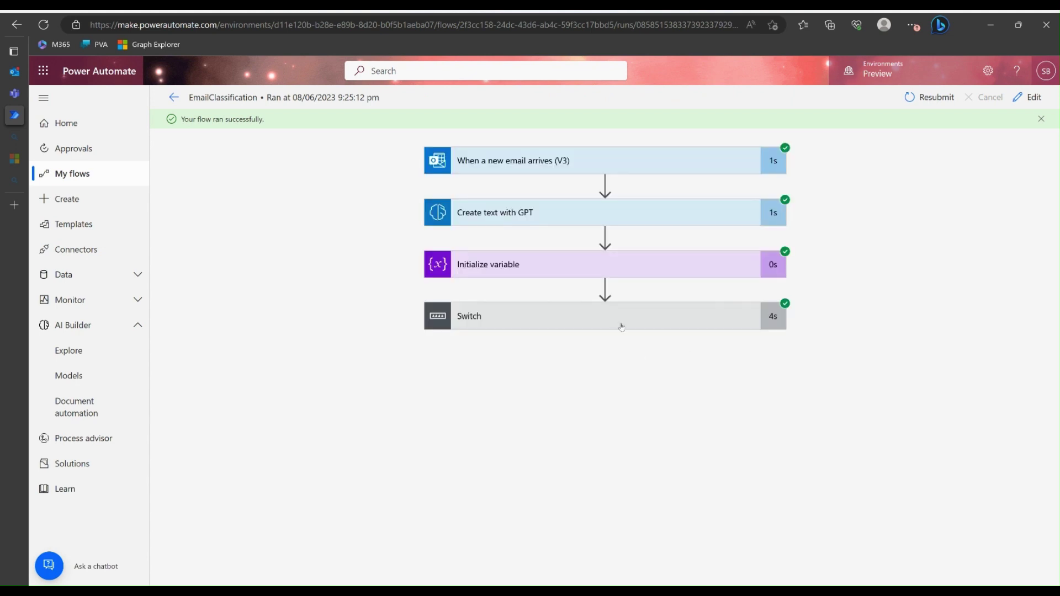
{"action": "left_click", "coordinate": [620, 325]}
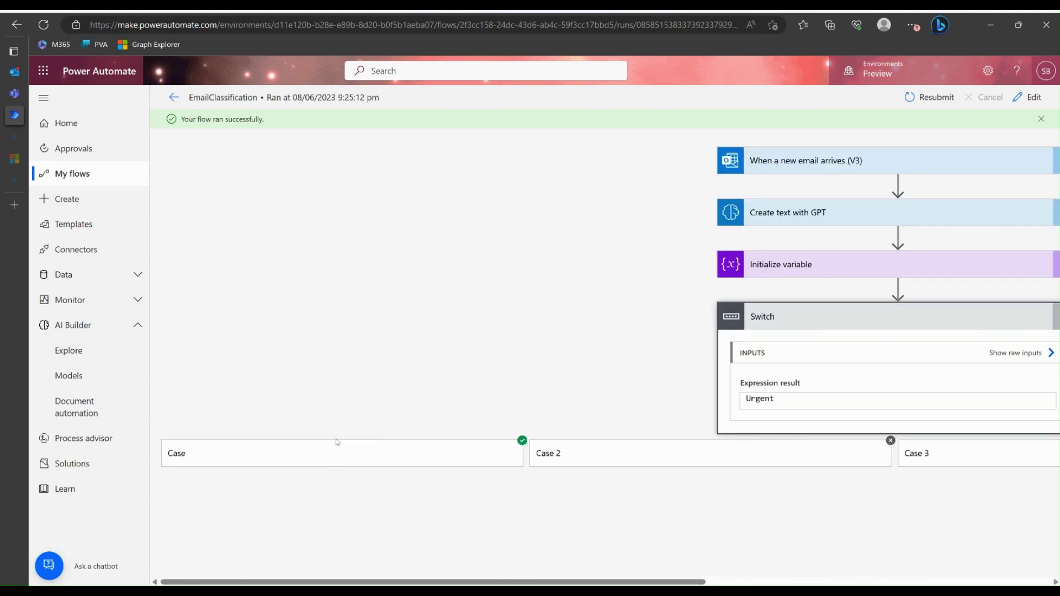
{"action": "left_click", "coordinate": [334, 456]}
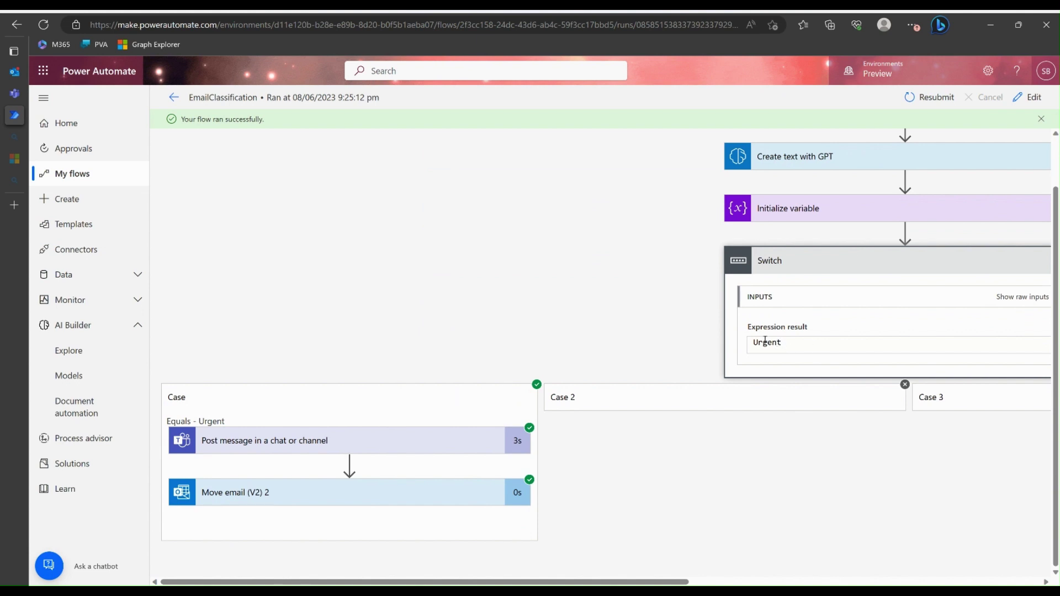
{"action": "left_click_drag", "start_coordinate": [779, 343], "coordinate": [752, 342]}
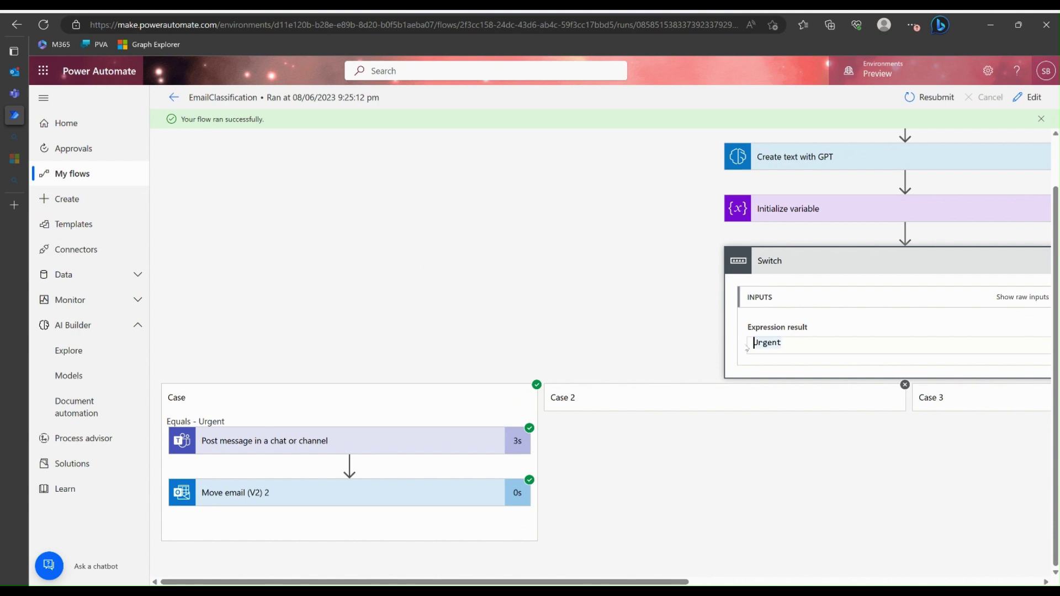
{"action": "left_click", "coordinate": [173, 98]}
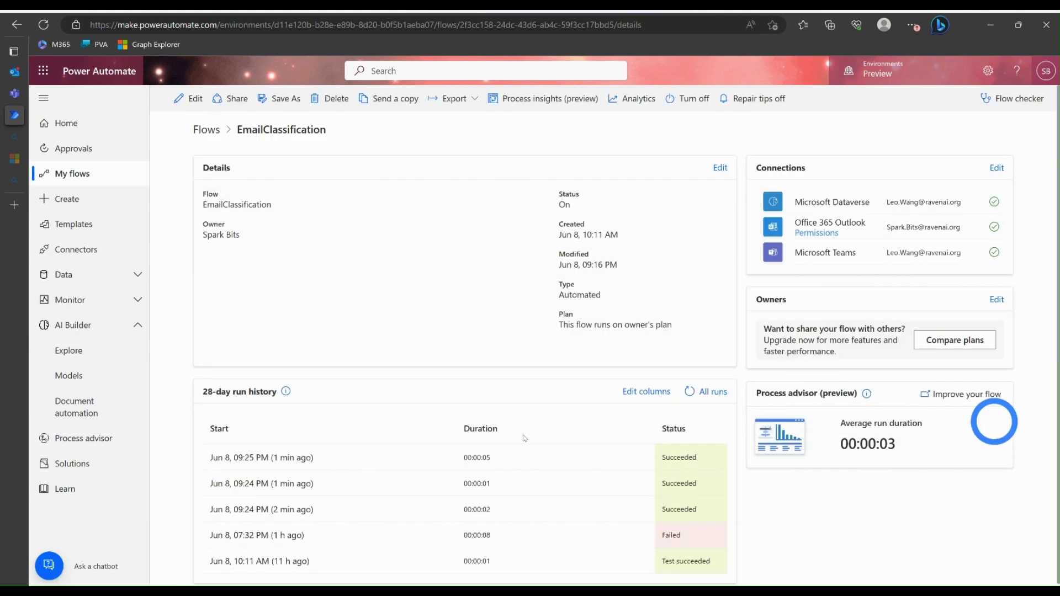
Reopen the run that returned Actions and inspect its Switch step and Case 2
{"action": "left_click", "coordinate": [276, 484]}
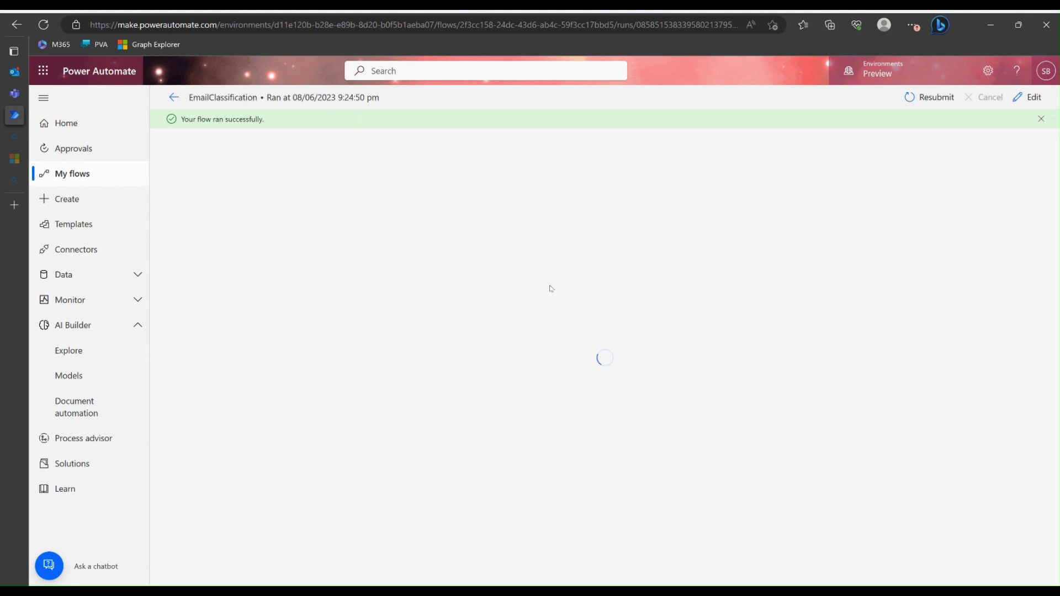
{"action": "left_click", "coordinate": [569, 323]}
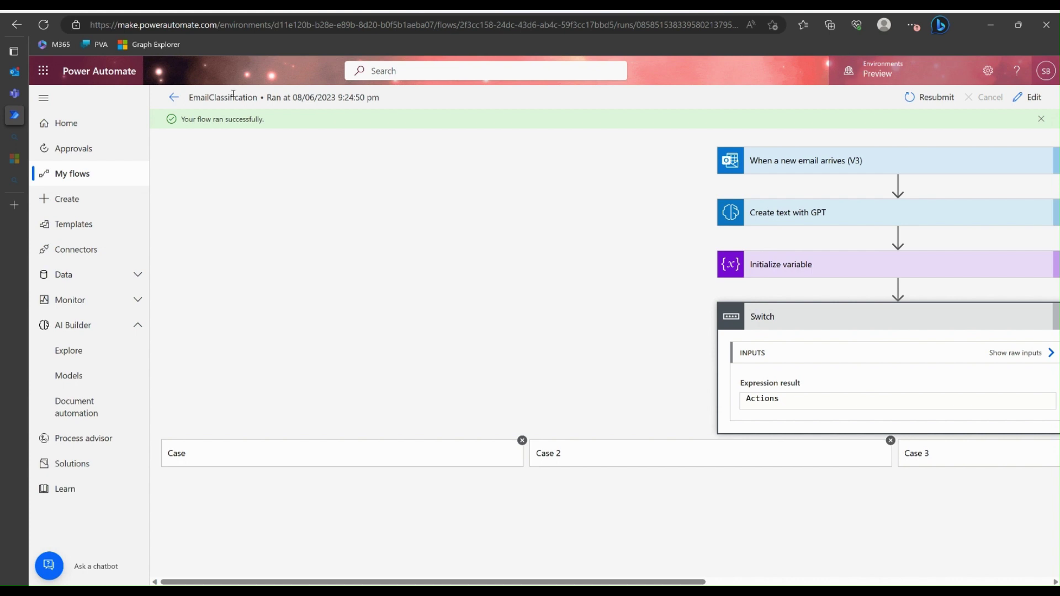
{"action": "left_click", "coordinate": [718, 462]}
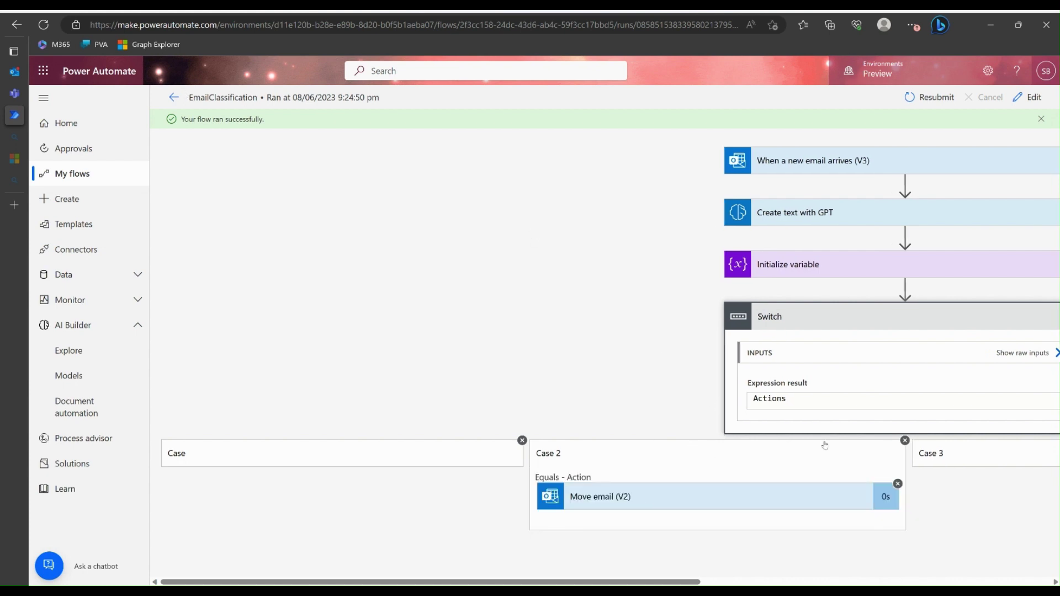
{"action": "scroll", "coordinate": [825, 445], "scroll_direction": "right", "scroll_amount": 10}
{"action": "scroll", "coordinate": [825, 445], "scroll_direction": "left", "scroll_amount": 5}
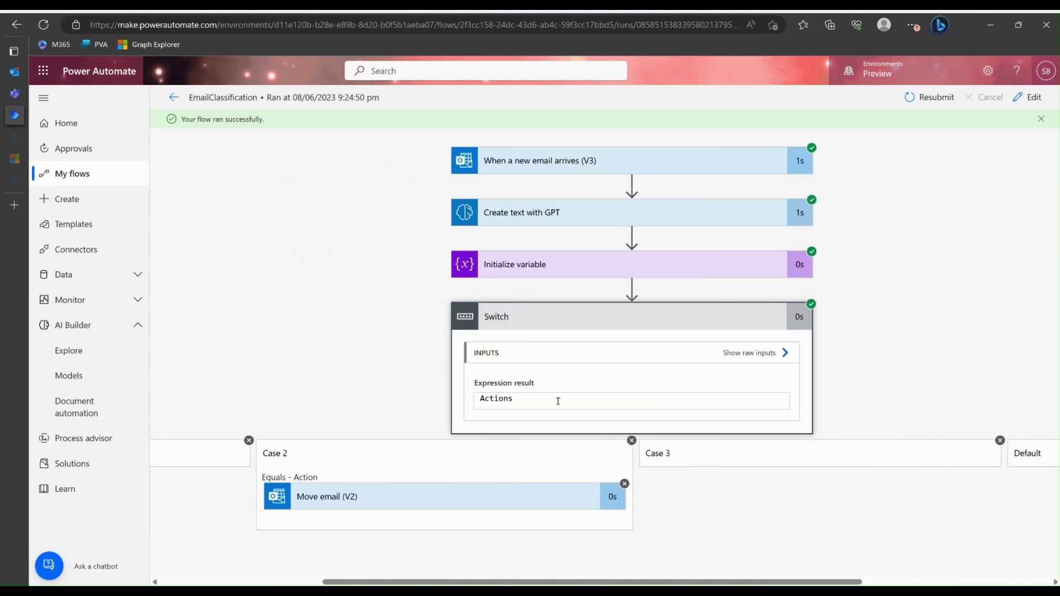
{"action": "left_click", "coordinate": [175, 99]}
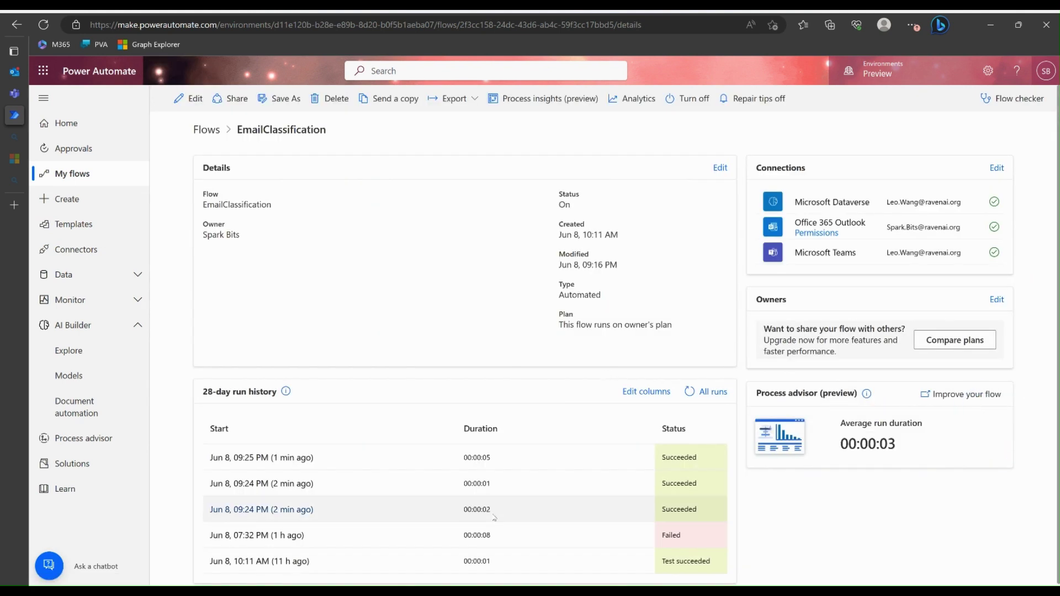
Open the 09:24 PM run and expand its Switch step and Case 3 (Archive)
{"action": "left_click", "coordinate": [265, 510]}
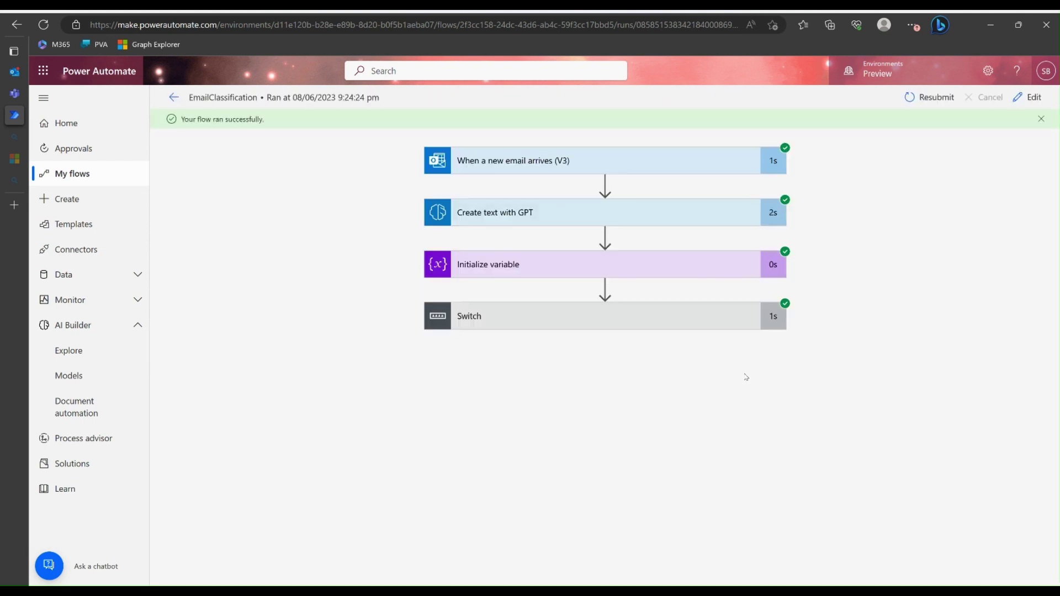
{"action": "left_click", "coordinate": [617, 310]}
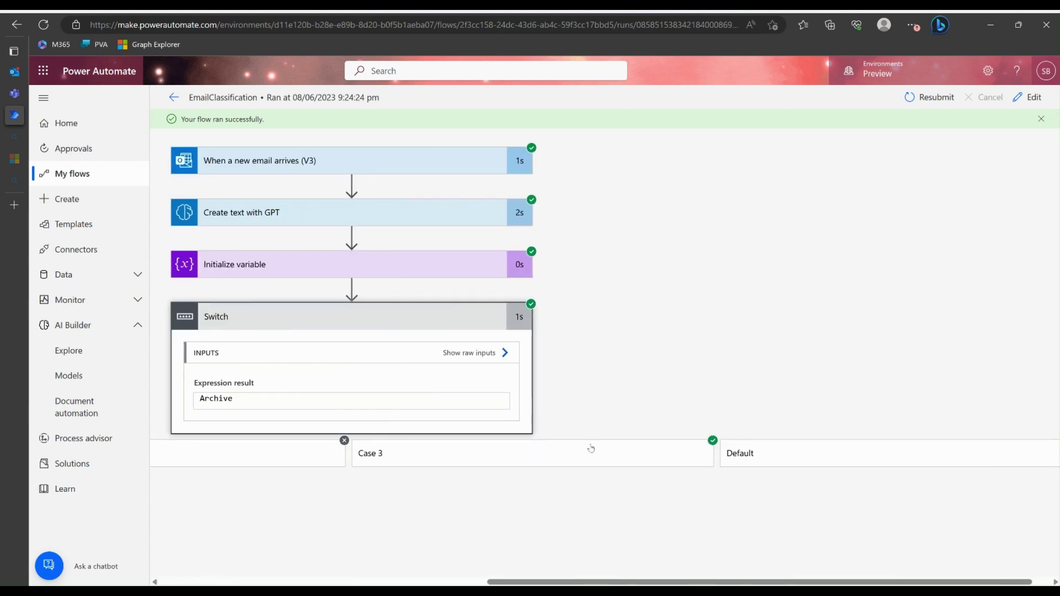
{"action": "left_click", "coordinate": [591, 449]}
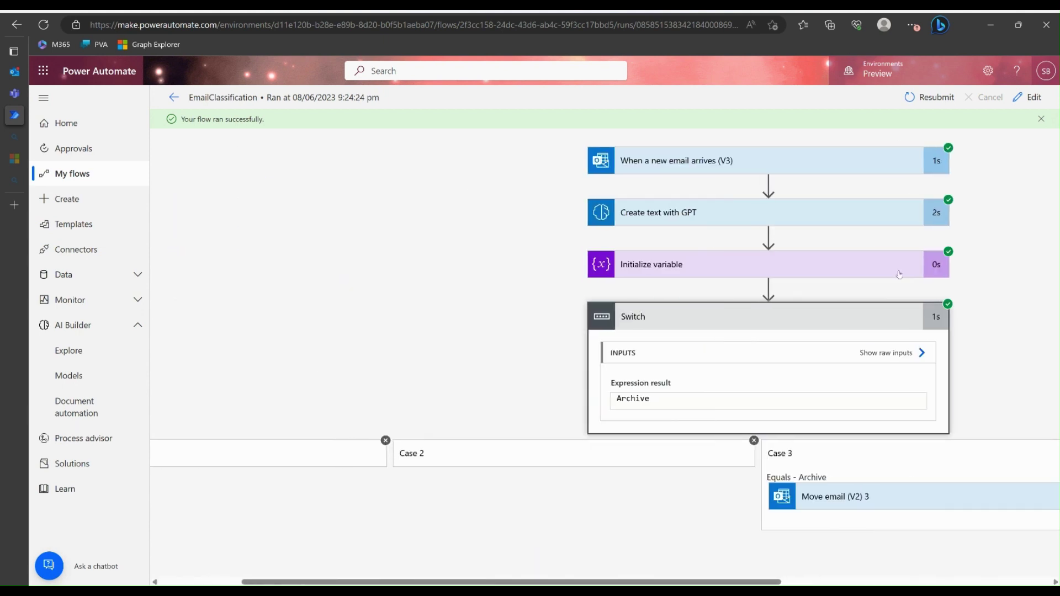
Change Case 2's Equals value from Action to Actions and save the flow
{"action": "left_click", "coordinate": [1029, 98]}
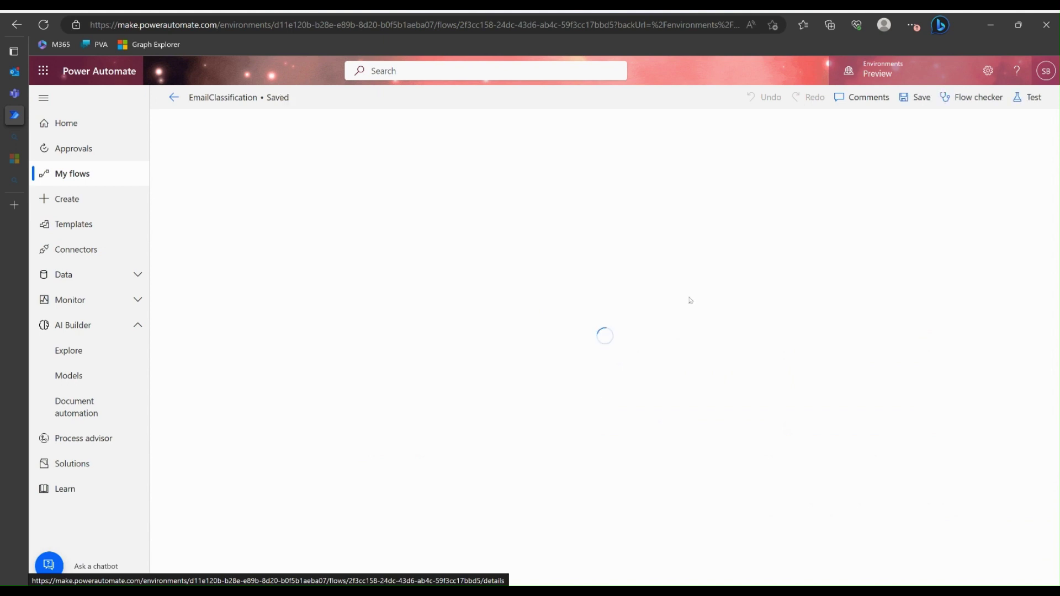
{"action": "left_click", "coordinate": [582, 296]}
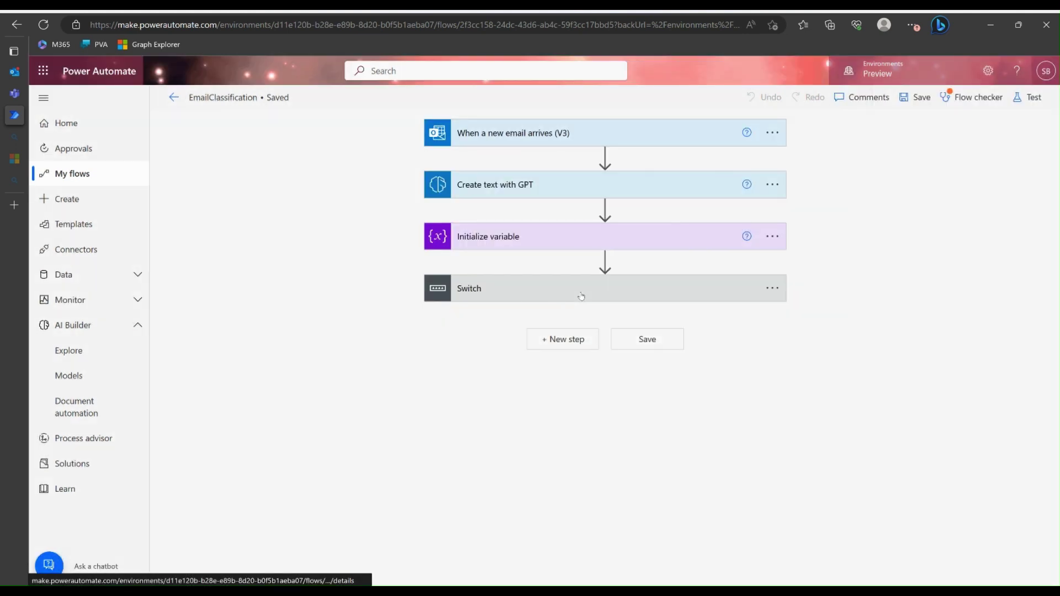
{"action": "left_click", "coordinate": [581, 296]}
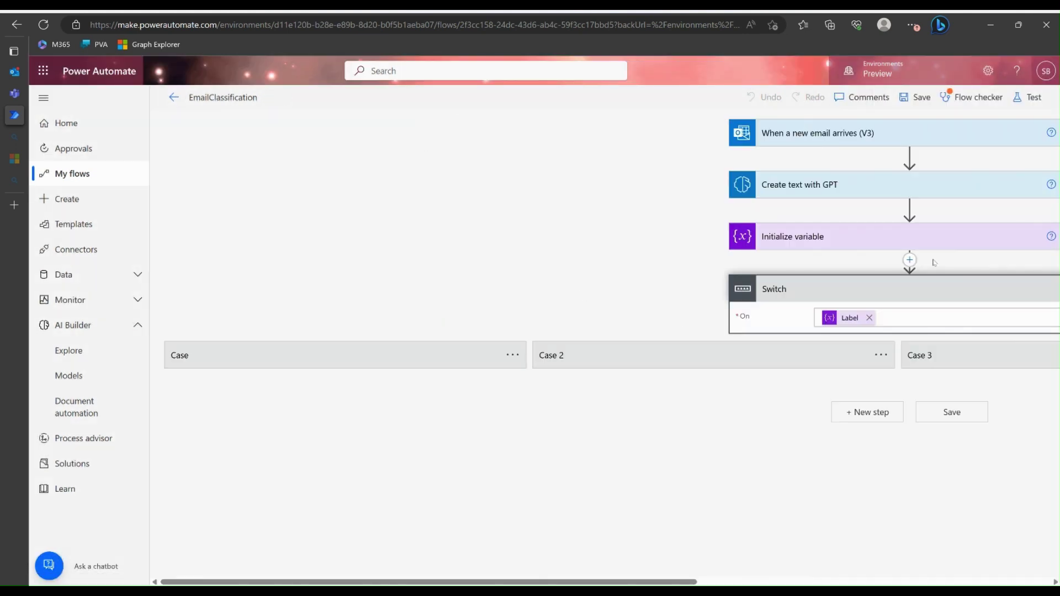
{"action": "left_click", "coordinate": [714, 361]}
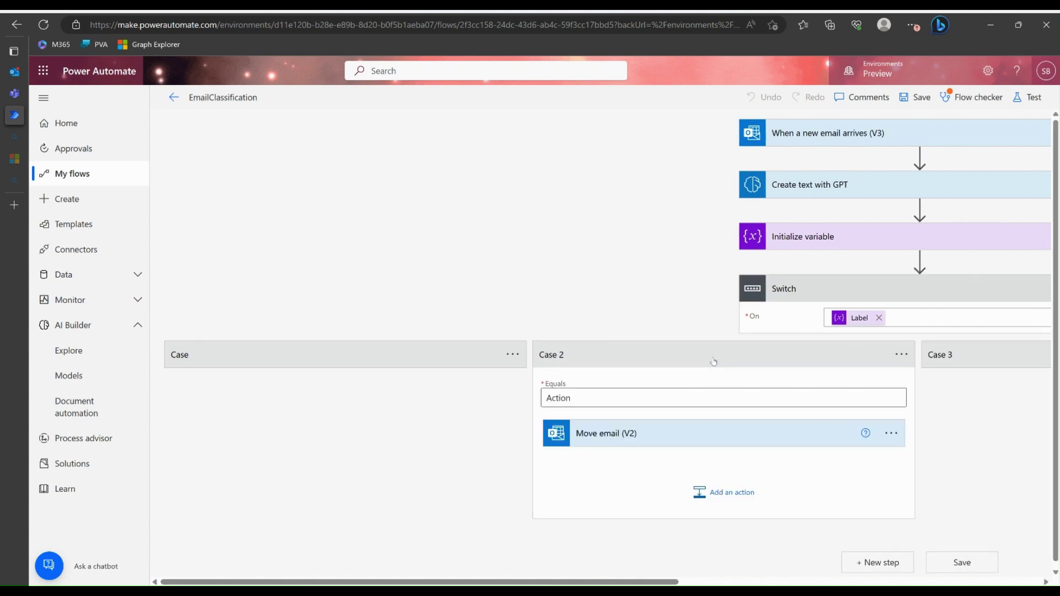
{"action": "left_click", "coordinate": [604, 394]}
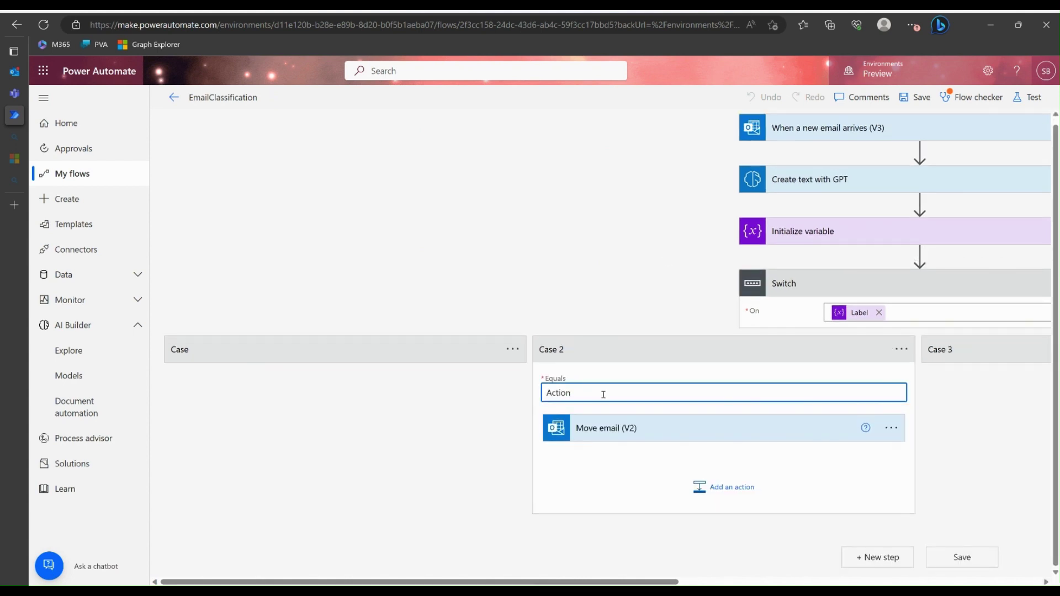
{"action": "left_click", "coordinate": [971, 564]}
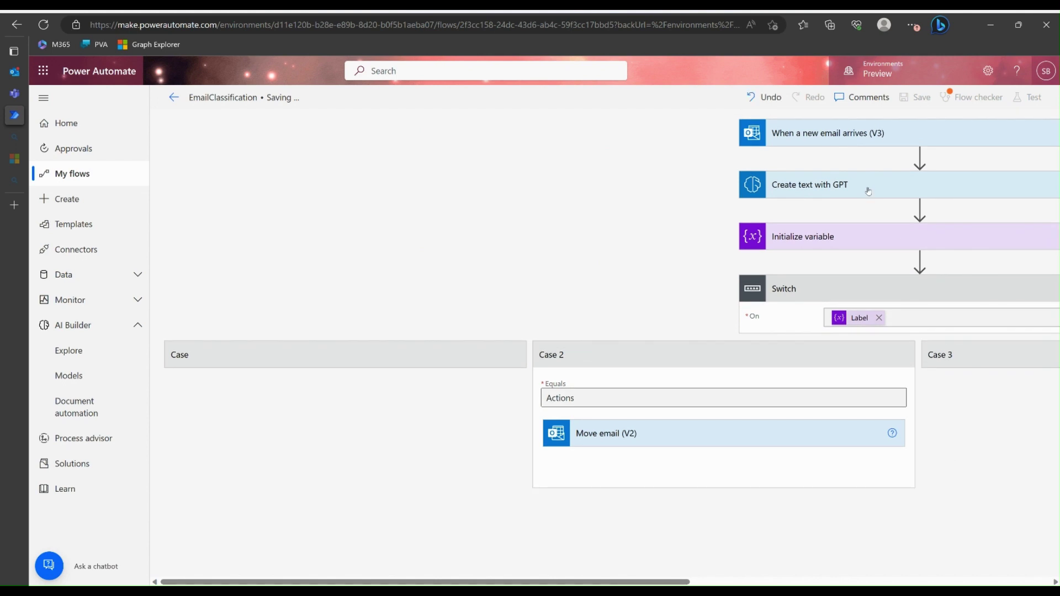
Refresh the run history and check that the 09:25 PM run's Switch evaluated to Urgent
{"action": "left_click", "coordinate": [174, 97]}
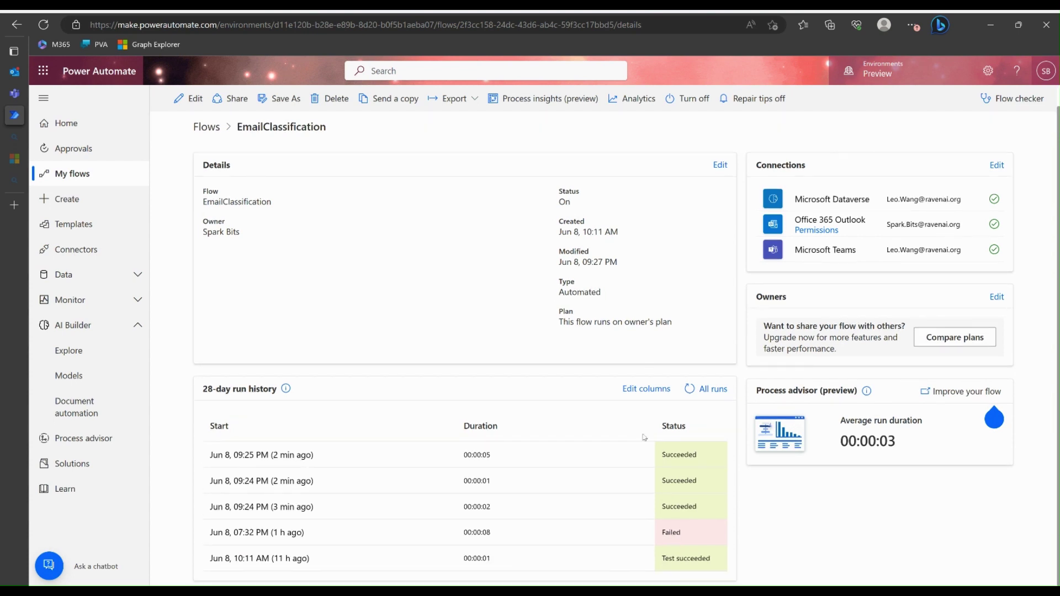
{"action": "left_click", "coordinate": [690, 390]}
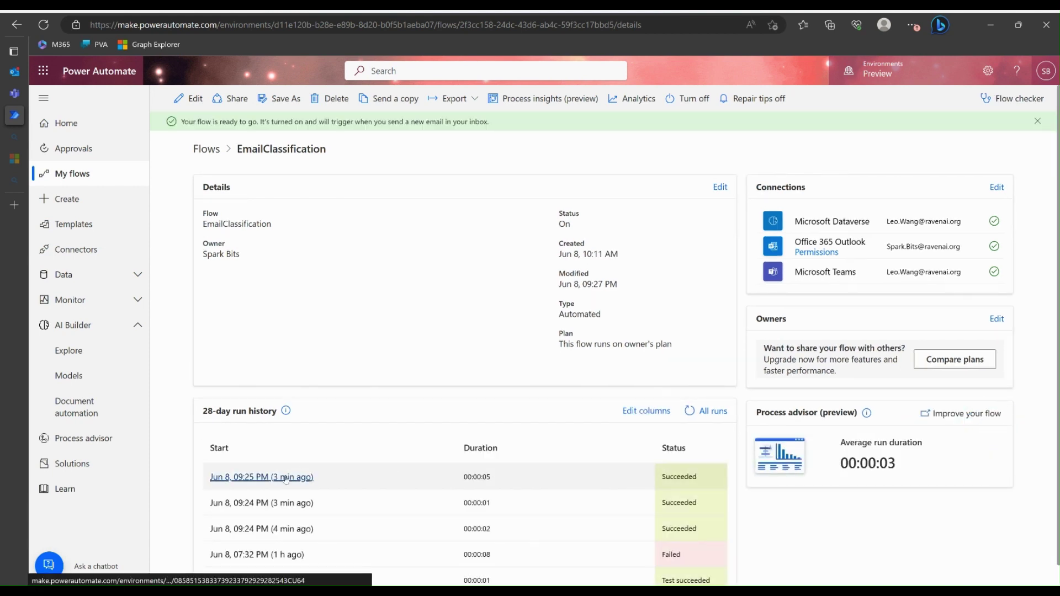
{"action": "left_click", "coordinate": [265, 479]}
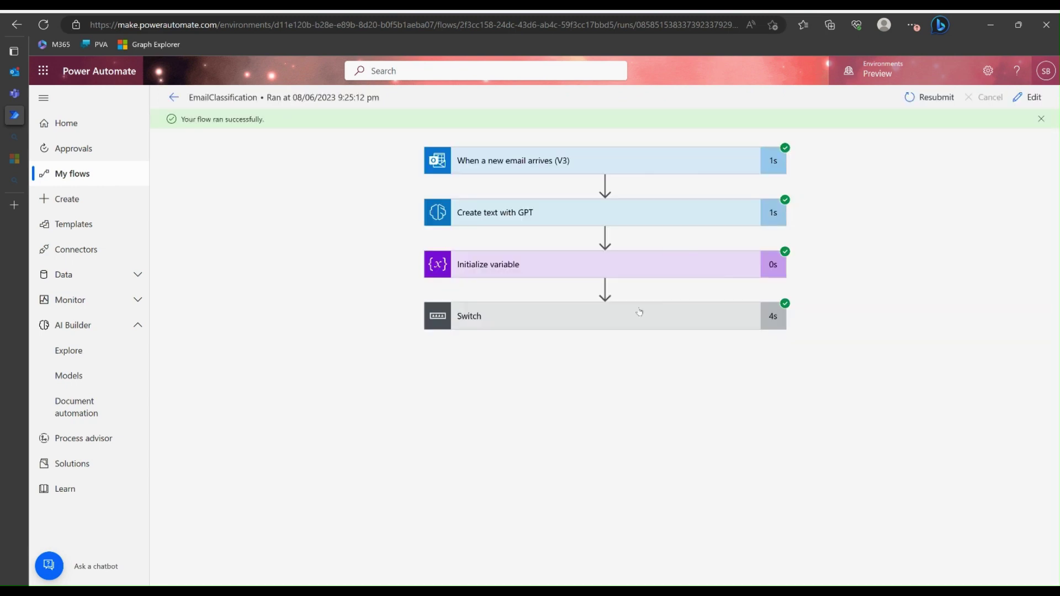
{"action": "left_click", "coordinate": [606, 315]}
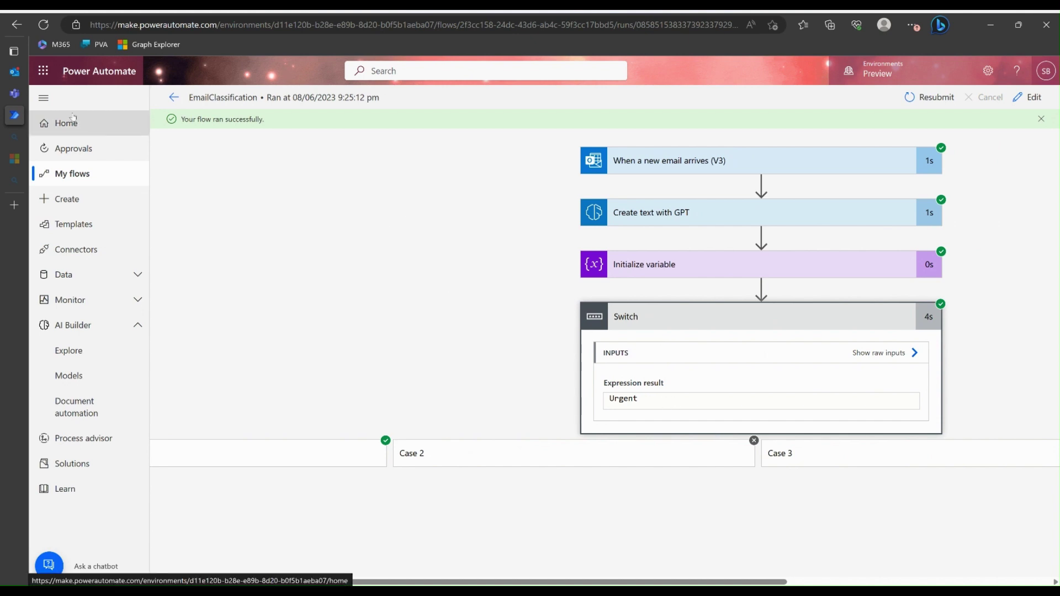
In Outlook, review the Inbox subfolders Achived, Action and Urgent for the sorted emails
{"action": "mouse_move", "coordinate": [15, 100]}
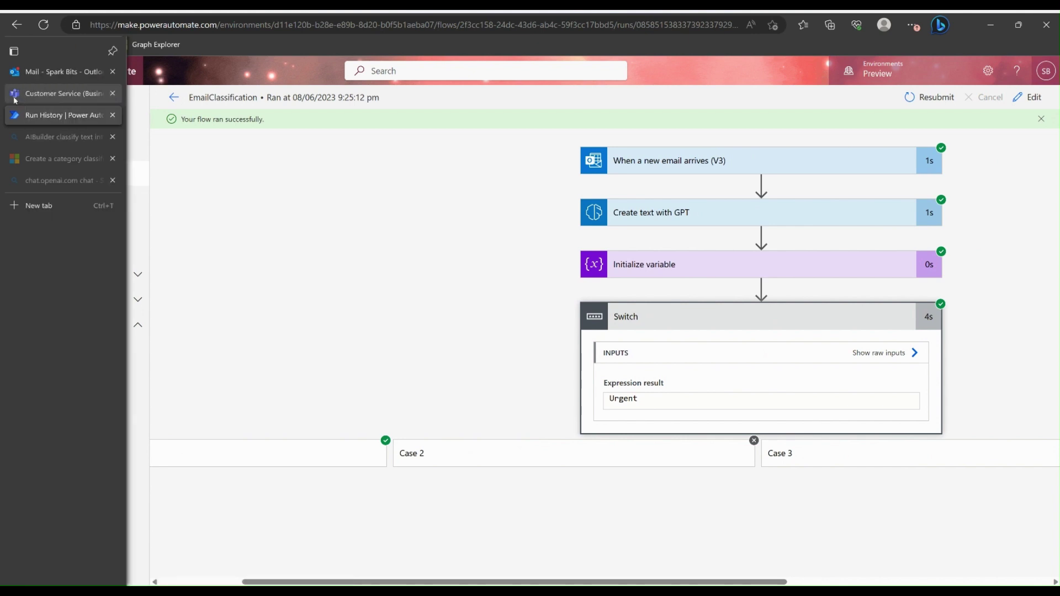
{"action": "left_click", "coordinate": [53, 72]}
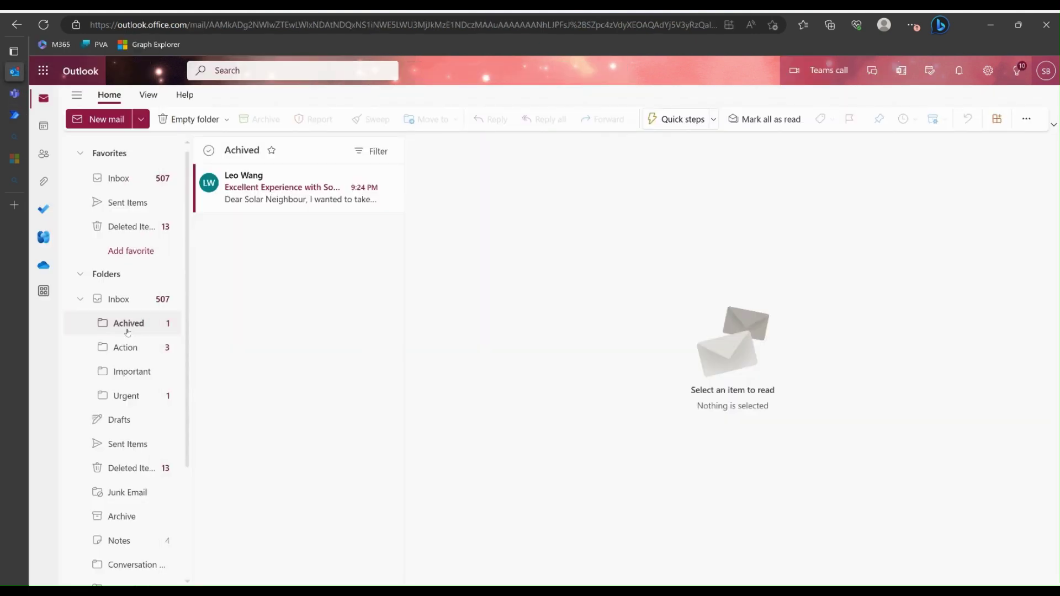
{"action": "left_click", "coordinate": [124, 328]}
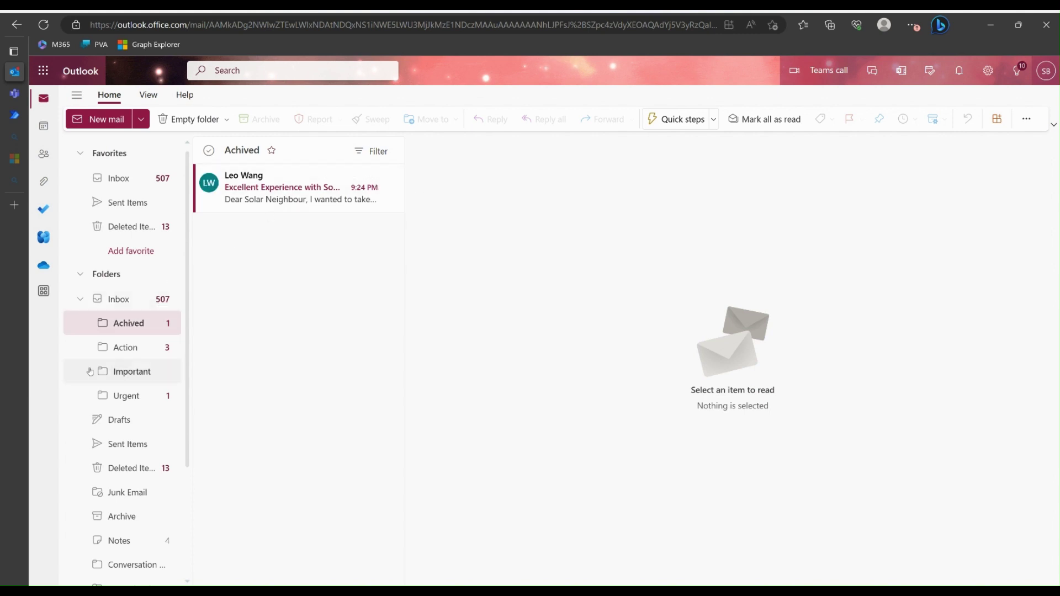
{"action": "left_click", "coordinate": [120, 349]}
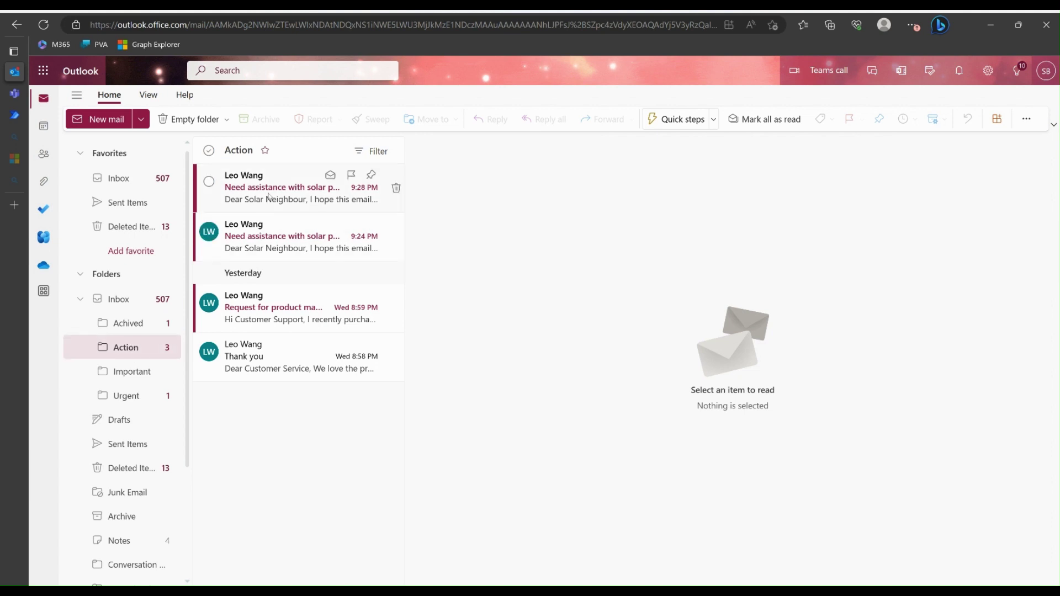
{"action": "left_click", "coordinate": [125, 397]}
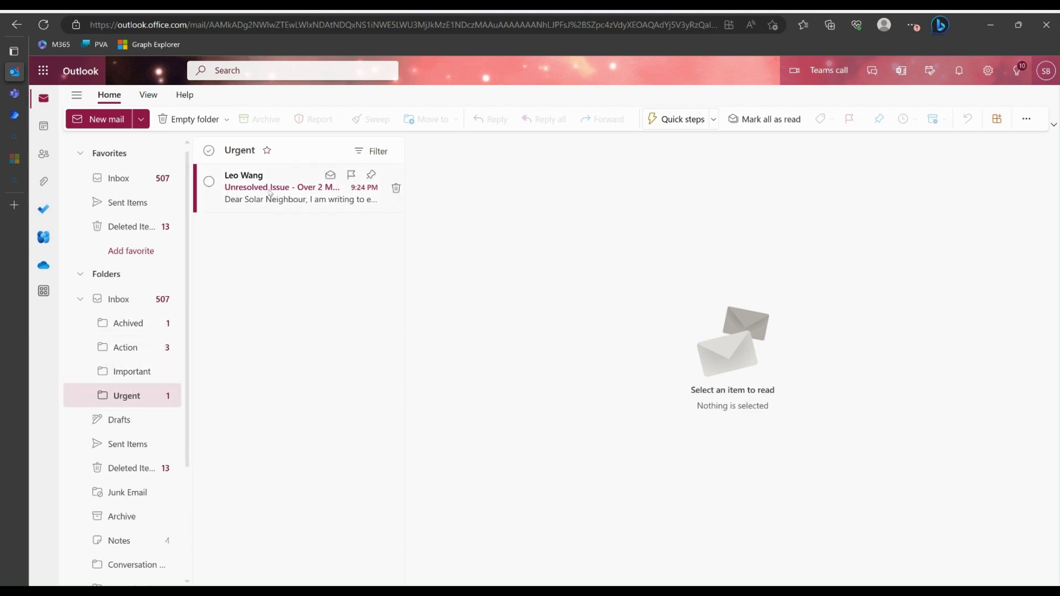
{"action": "left_click", "coordinate": [129, 324]}
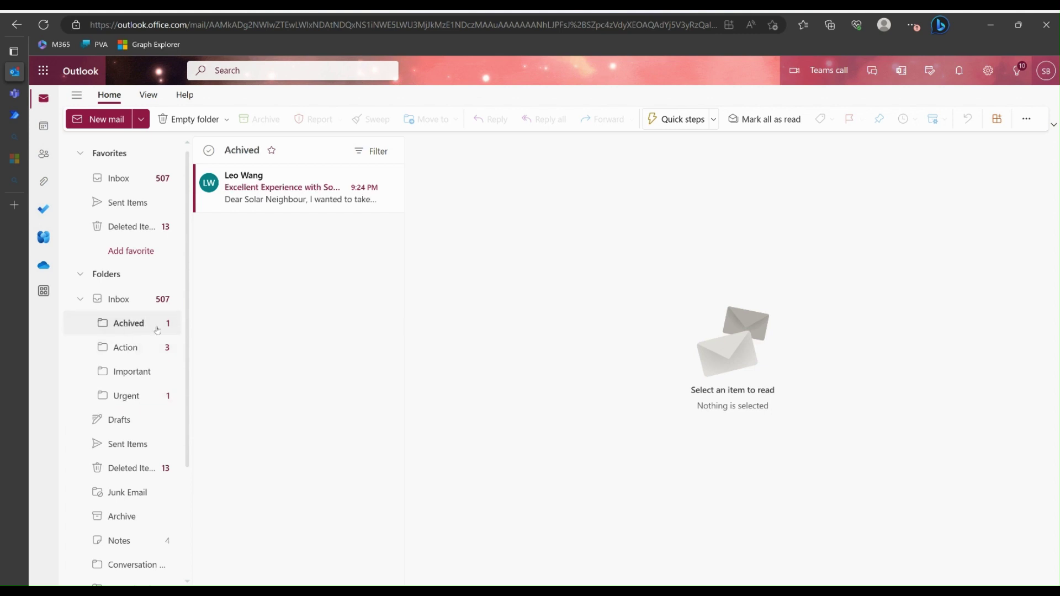
{"action": "left_click", "coordinate": [133, 349]}
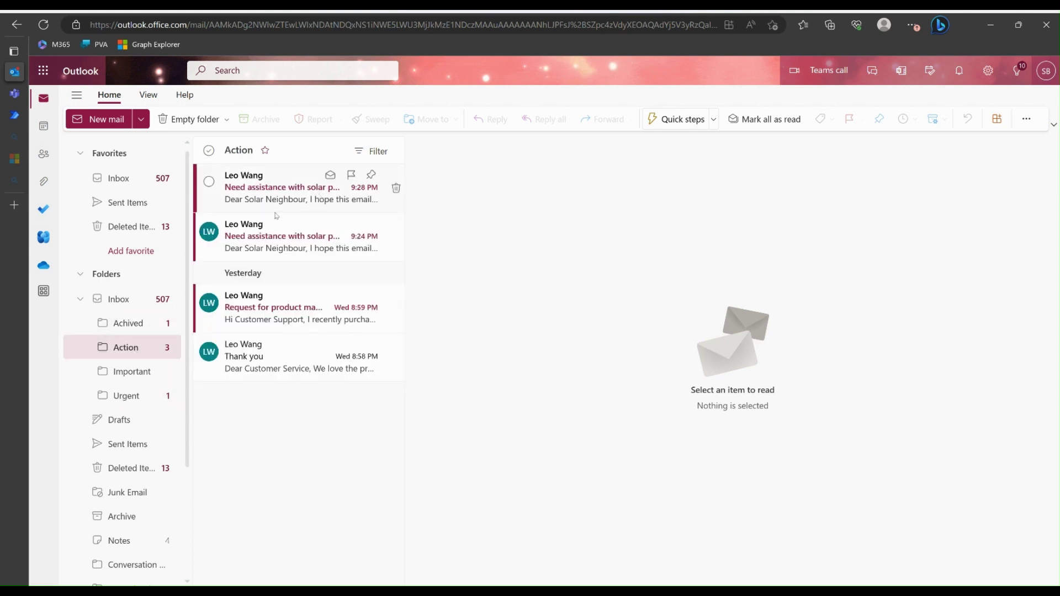
{"action": "left_click", "coordinate": [136, 406]}
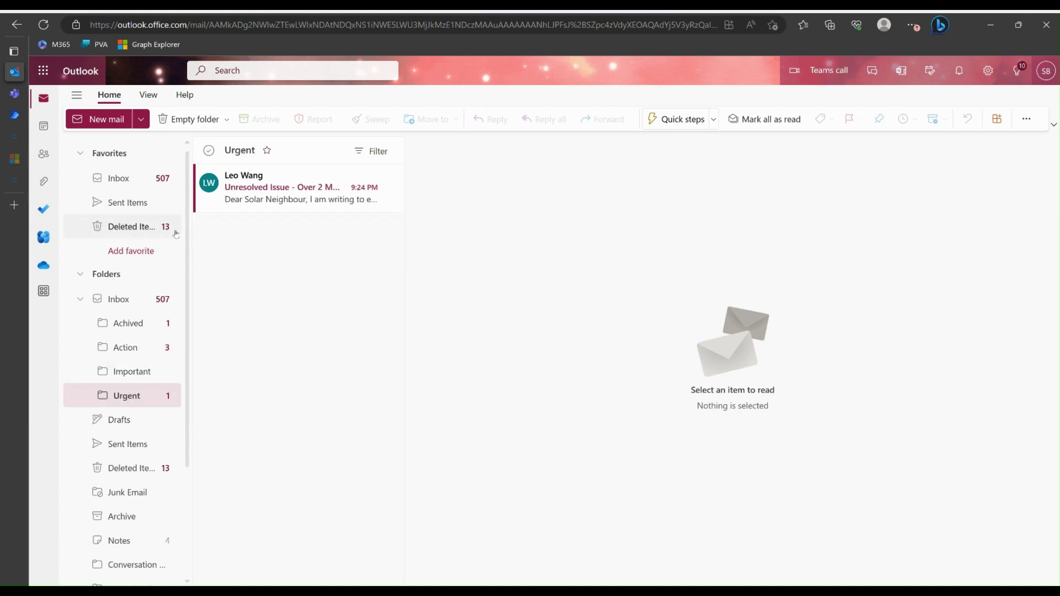
Check the Teams Customer Service alert for 'Unresolved Issue - Over 2 Months', then return to the Excalidraw whiteboard
{"action": "left_click", "coordinate": [17, 95]}
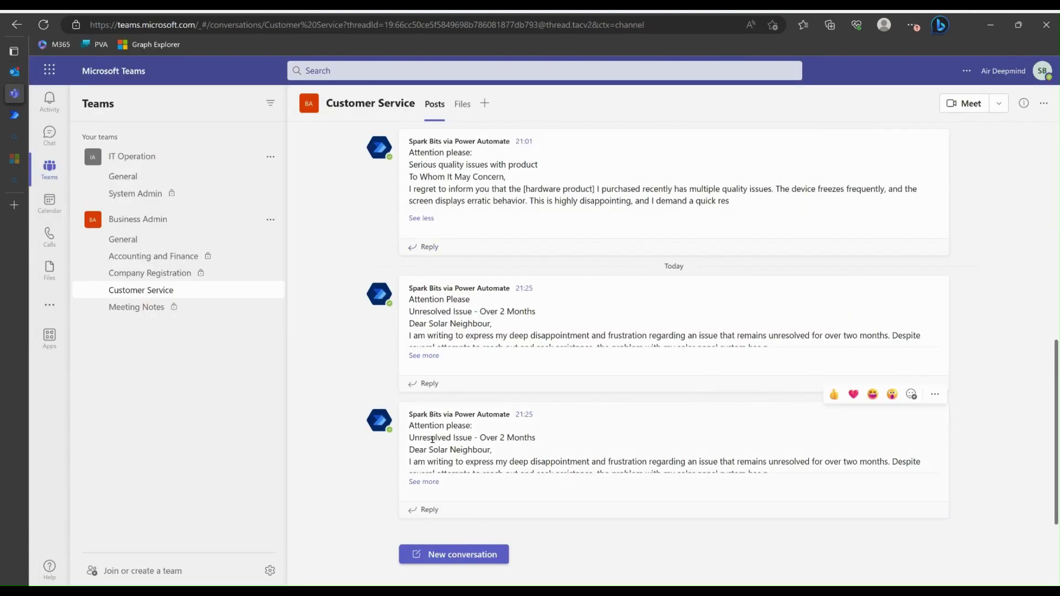
{"action": "left_click_drag", "start_coordinate": [414, 438], "coordinate": [535, 438]}
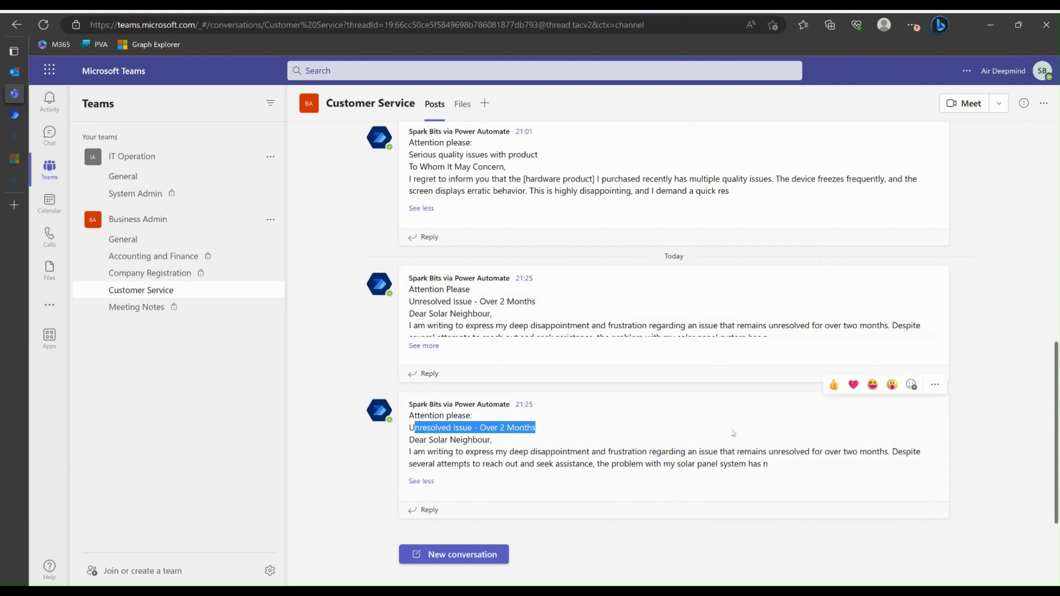
{"action": "key", "text": "alt+Tab"}
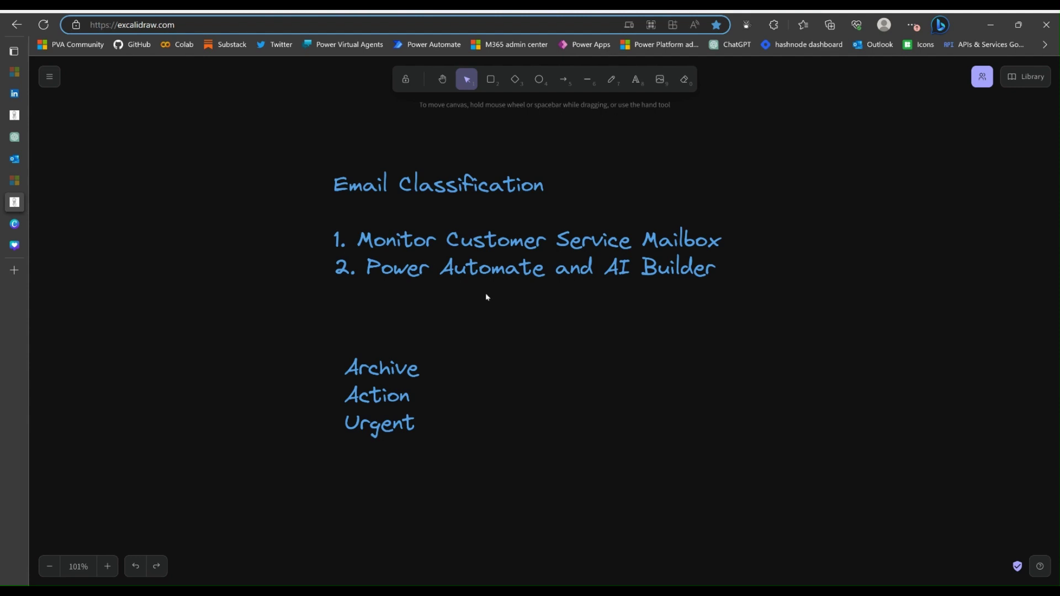
{"action": "left_click", "coordinate": [337, 184]}
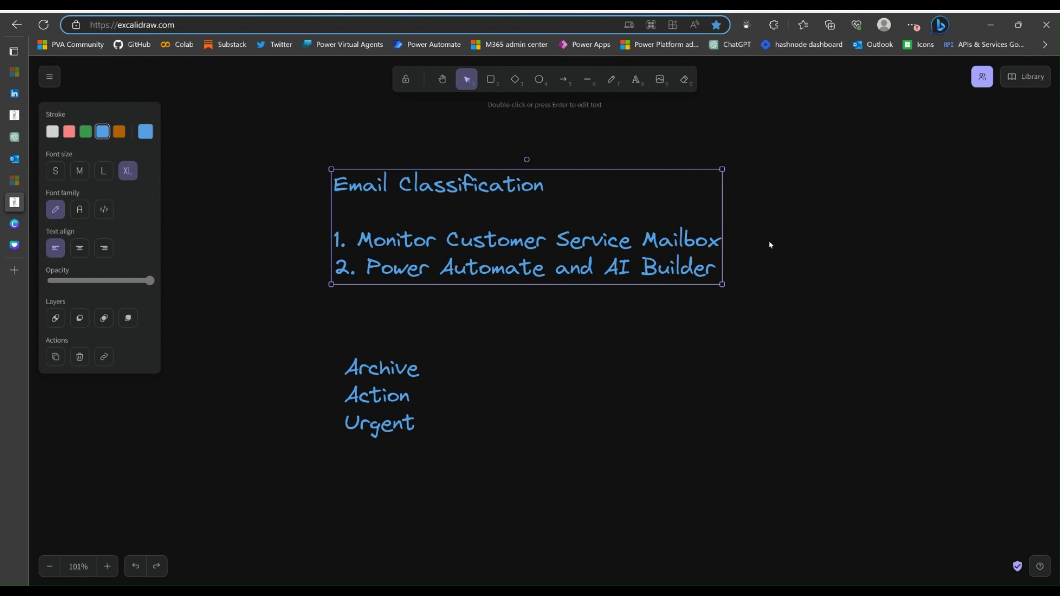
{"action": "left_click", "coordinate": [633, 372]}
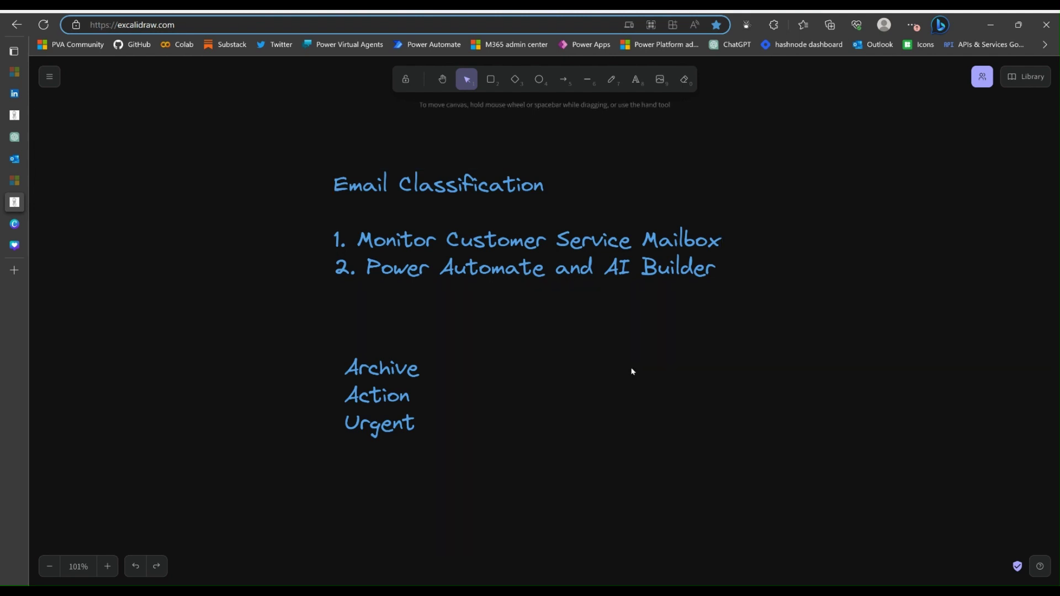